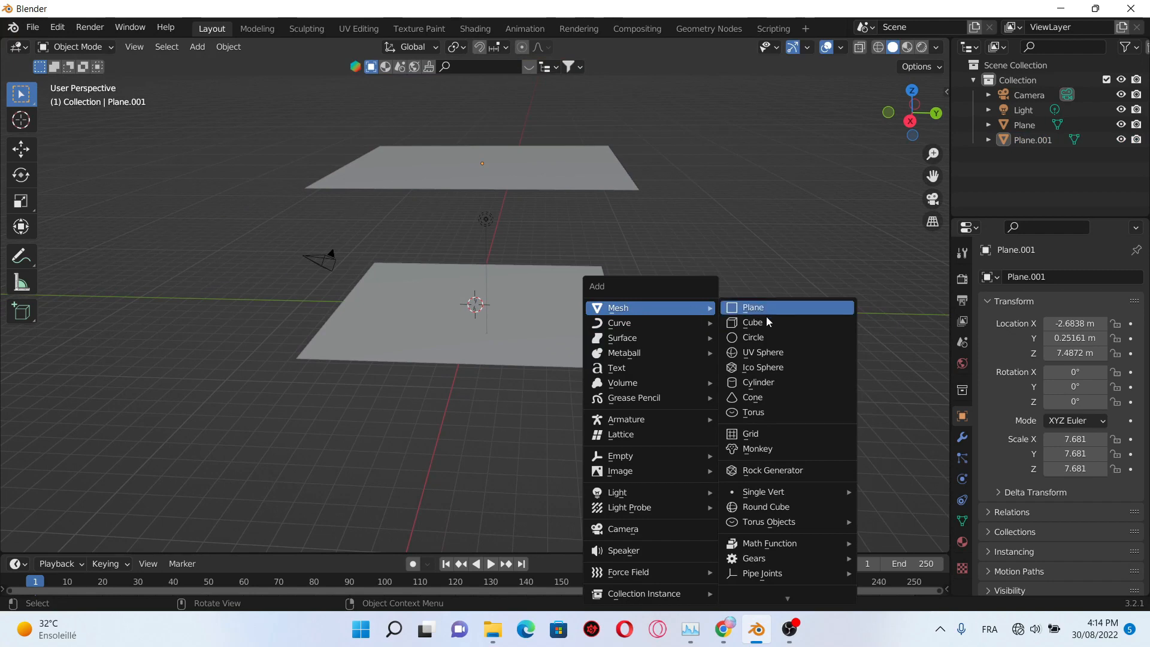
Step: Add an ico sphere and move it along the Y axis to about 11.69 m, beside the planes
left_click(782, 370)
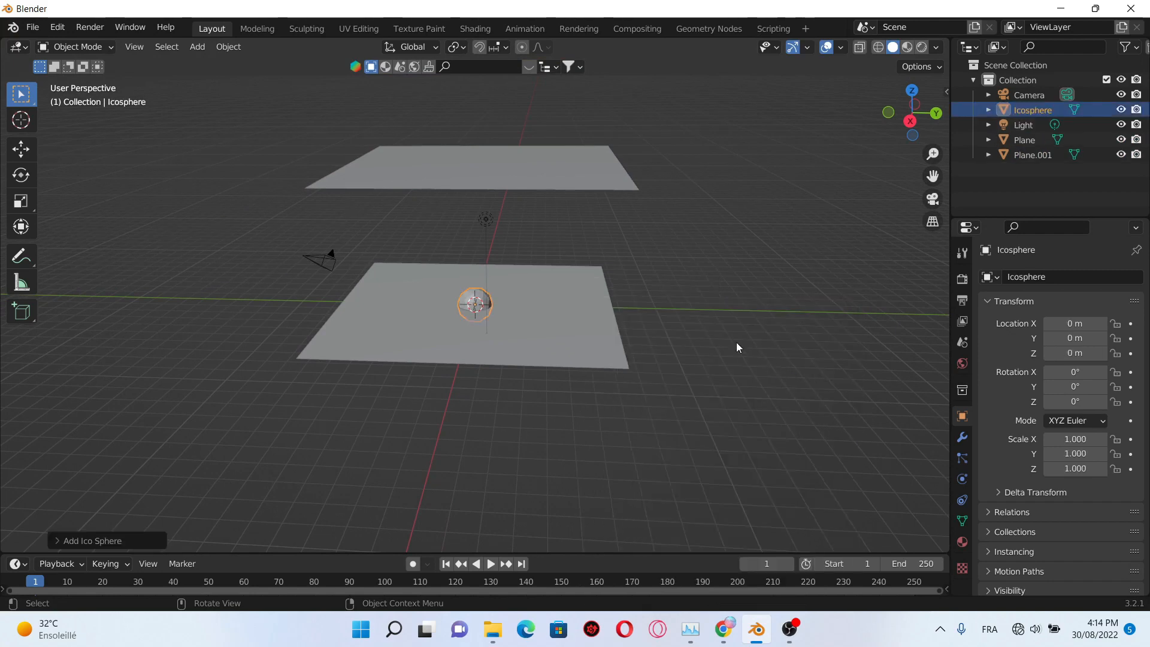
middle_click_drag(735, 342, 493, 323)
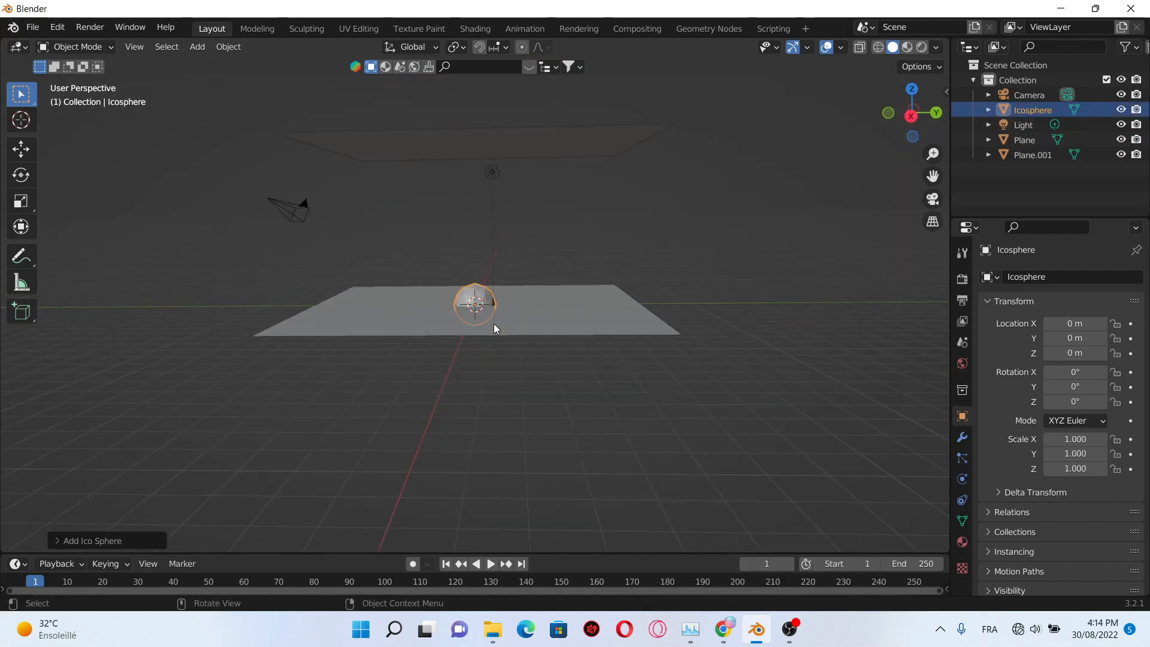
key("g")
key("y")
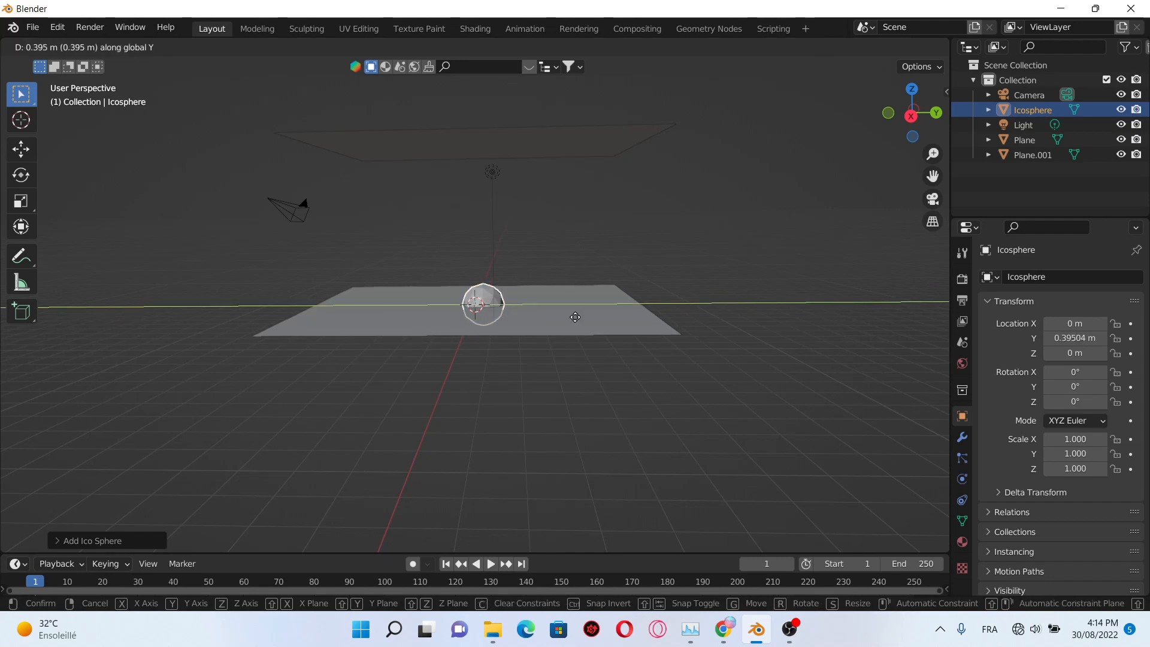
left_click(781, 332)
Step: In Edit Mode, pull the ico sphere's top vertex up along Z with proportional editing enabled to form a tapered point
middle_click_drag(853, 259, 705, 252)
key("Tab")
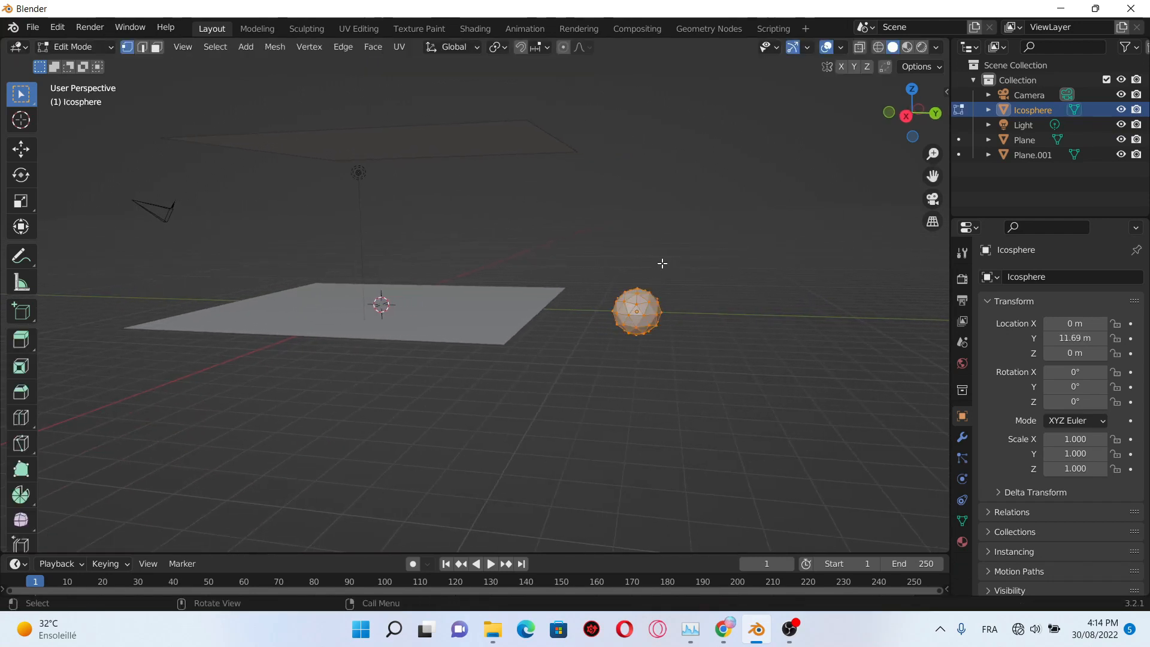
scroll(658, 272, "up", 1)
scroll(659, 272, "up", 1)
left_click(781, 300)
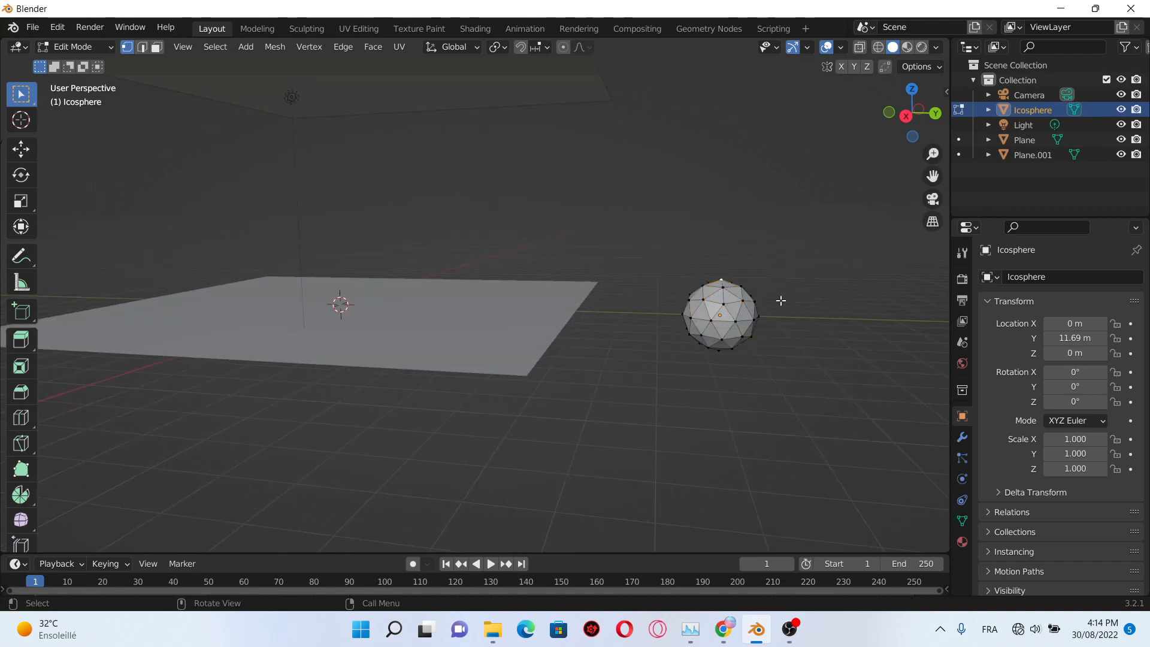
middle_click_drag(780, 300, 590, 157)
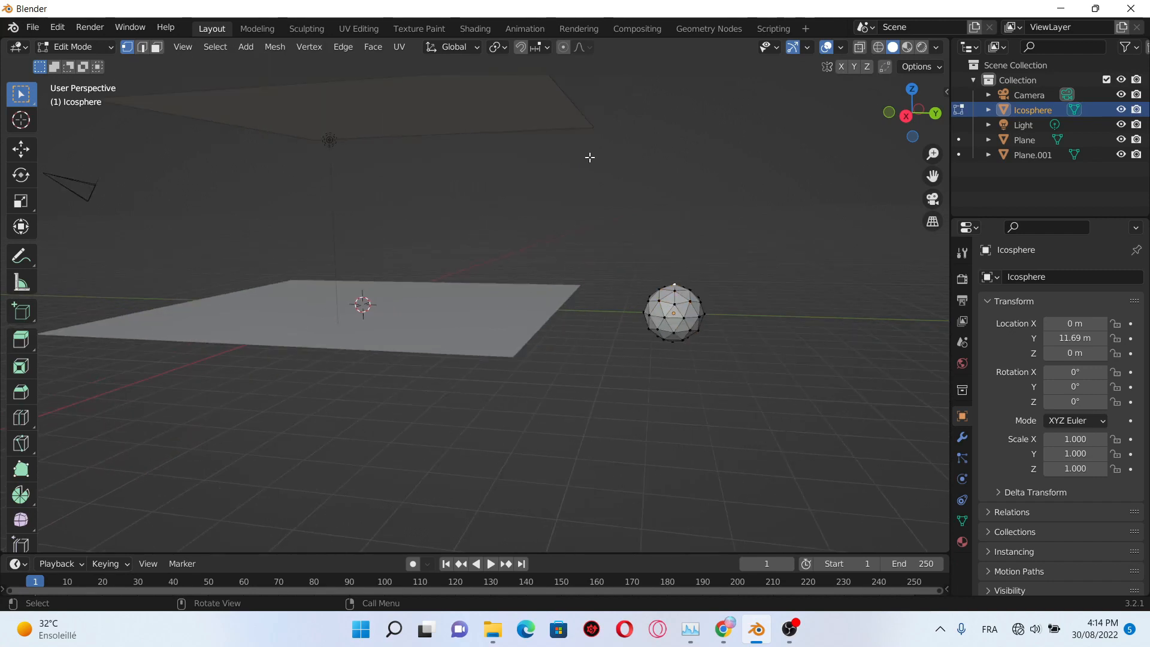
left_click(564, 46)
key("g")
key("z")
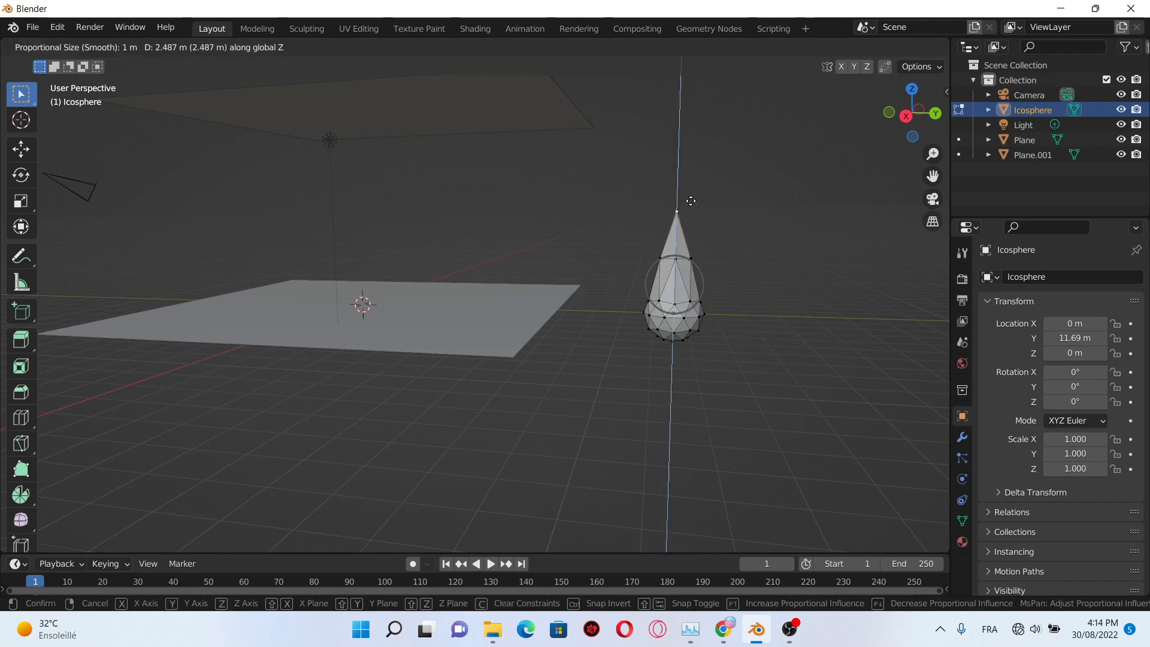
left_click(692, 172)
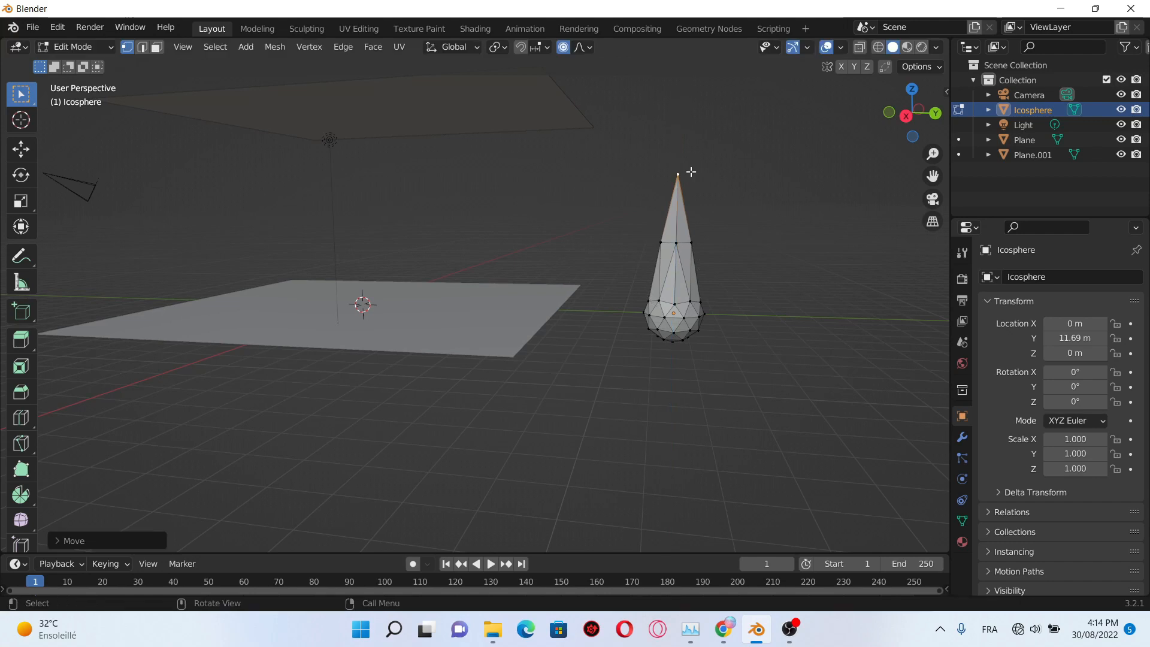
Step: Turn on X-ray and raise the ring of vertices just below the drop's tip slightly along Z
left_click(859, 47)
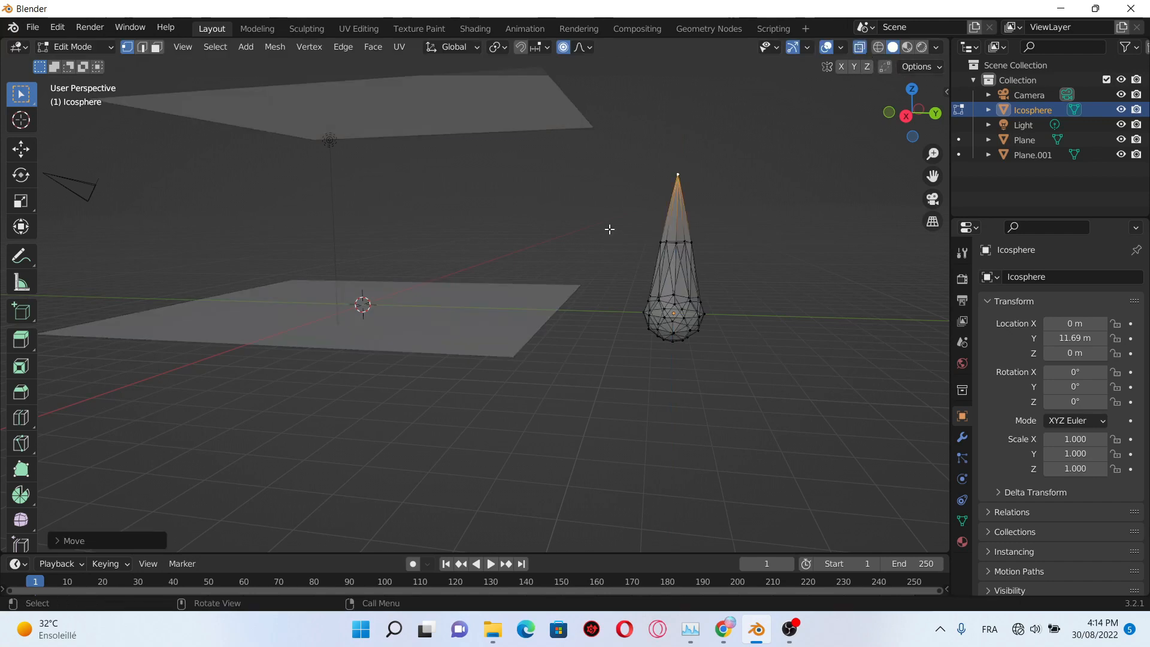
left_click_drag(609, 230, 740, 270)
key("g")
key("z")
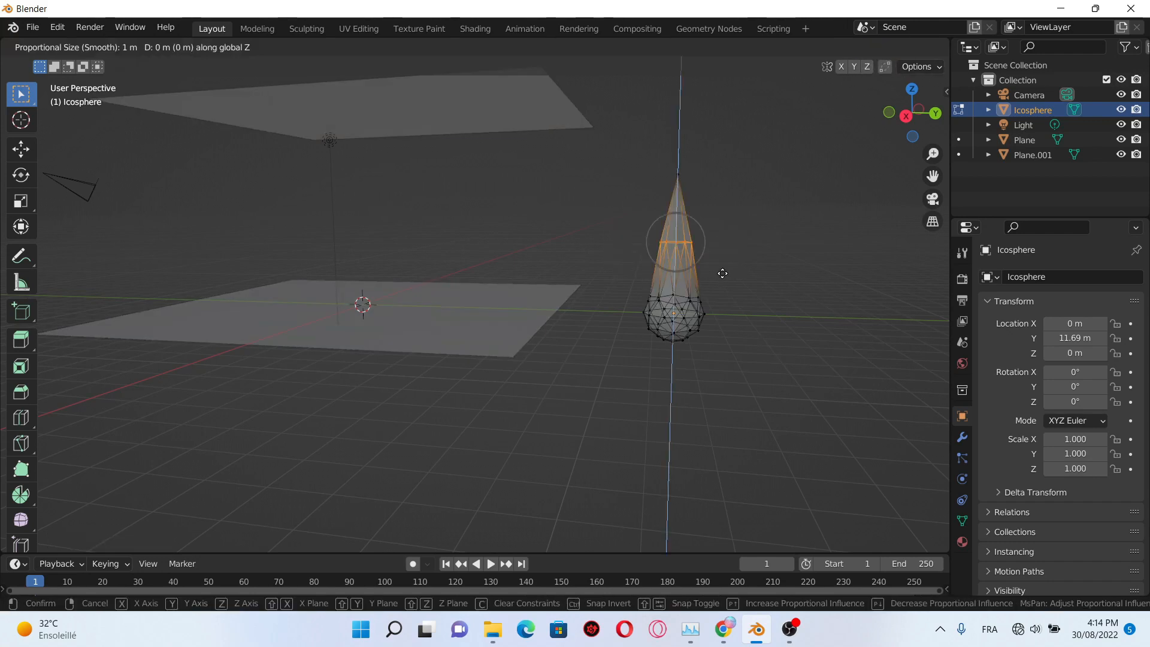
left_click(722, 263)
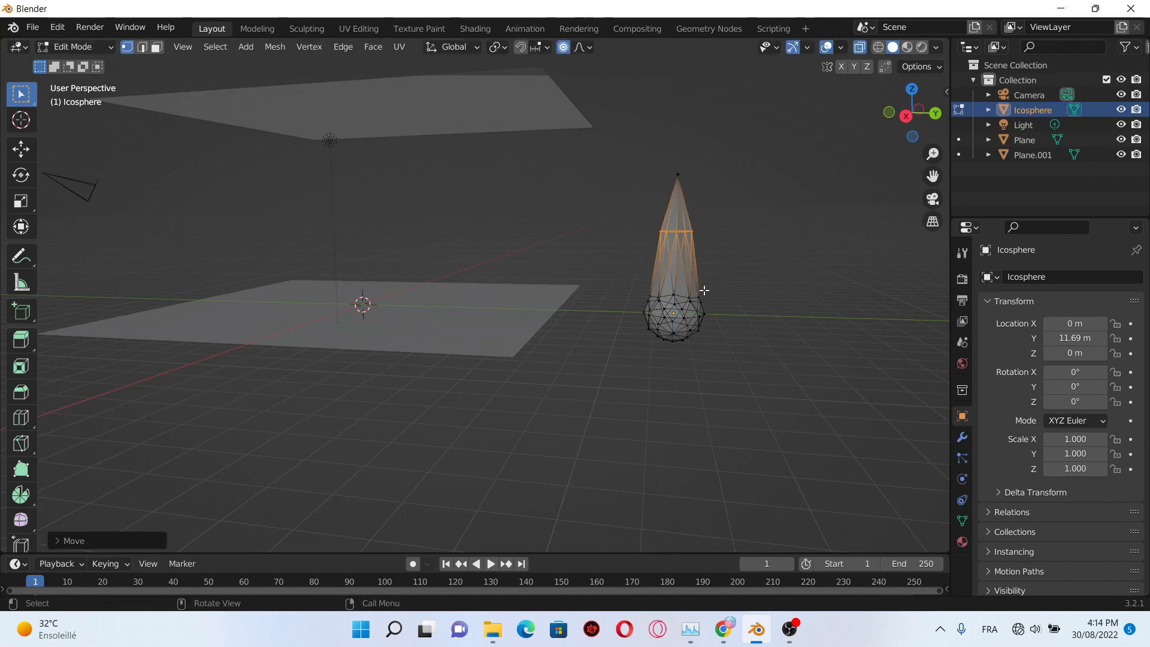
Step: Raise the next lower vertex ring, where the cone meets the round base, slightly along Z
left_click_drag(635, 289, 737, 307)
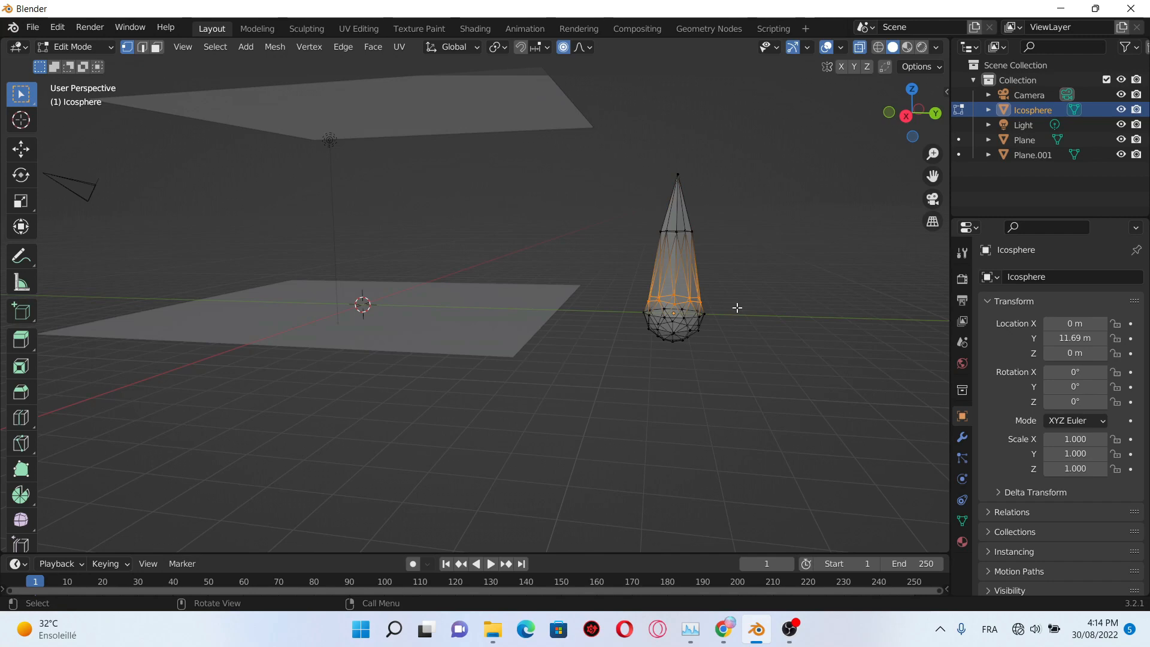
key("g")
key("z")
left_click(739, 293)
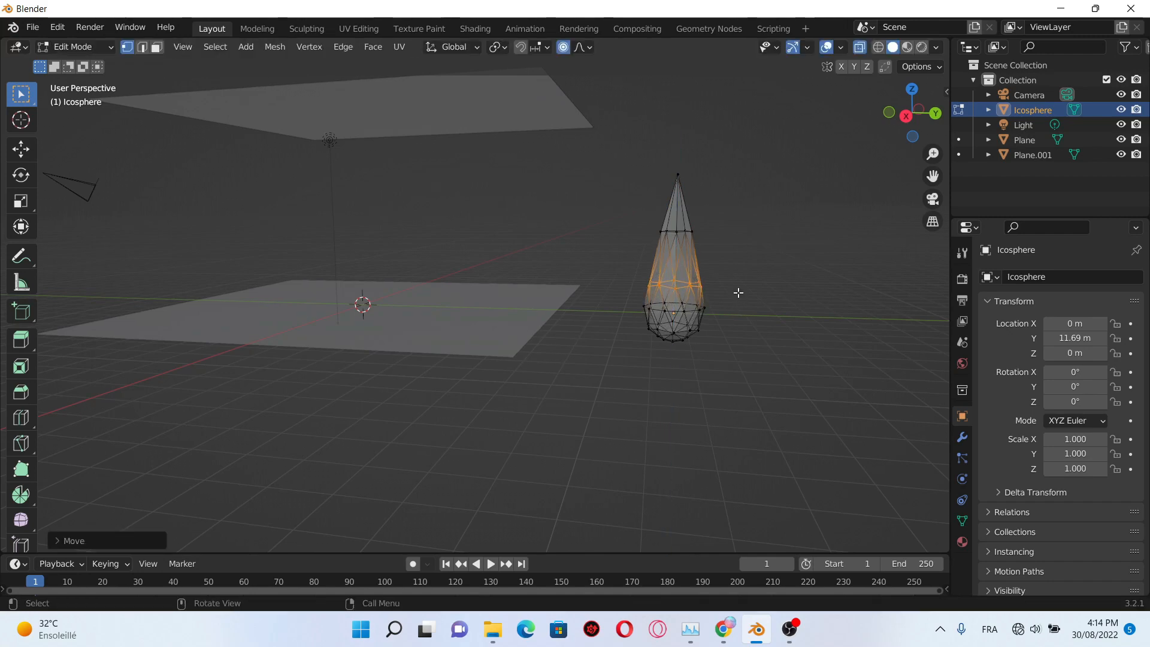
Step: Return to Object Mode and shade the drop smooth
middle_click_drag(738, 292, 617, 316)
key("Tab")
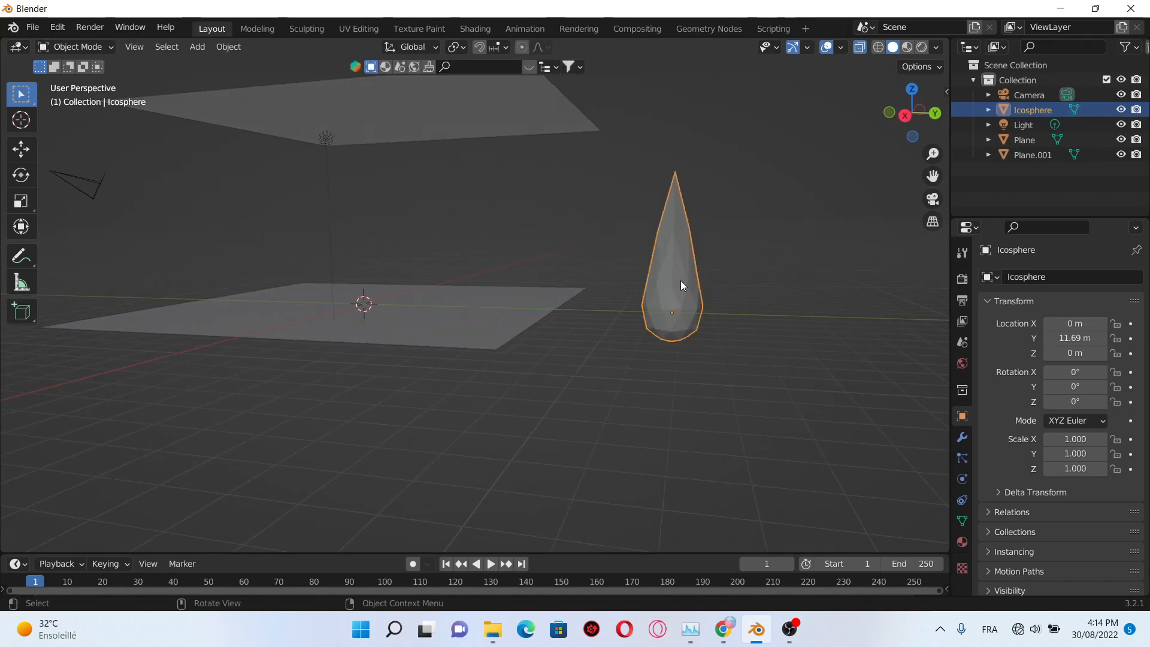
right_click(675, 279)
left_click(674, 279)
mouse_move(678, 304)
middle_mouse_down()
mouse_move(706, 324)
mouse_move(760, 307)
mouse_move(785, 360)
middle_mouse_up()
Step: Narrow the drop along Y and X, and shrink it overall to a scale of about 0.385, 0.463, 0.632
key("s")
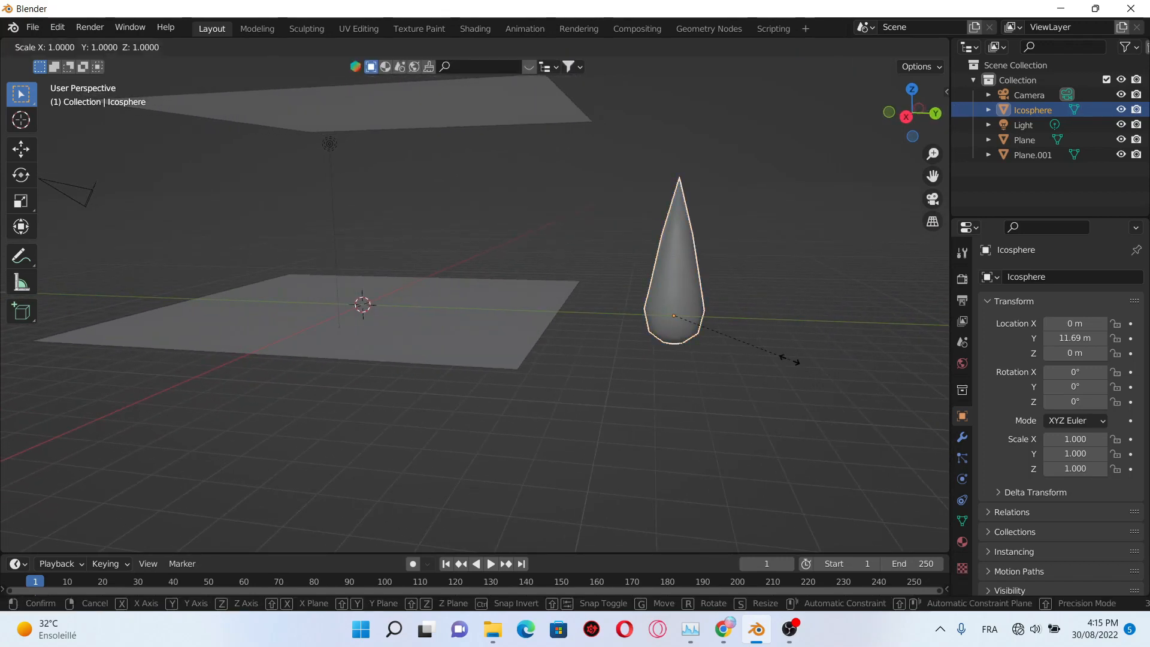
key("y")
left_click(757, 351)
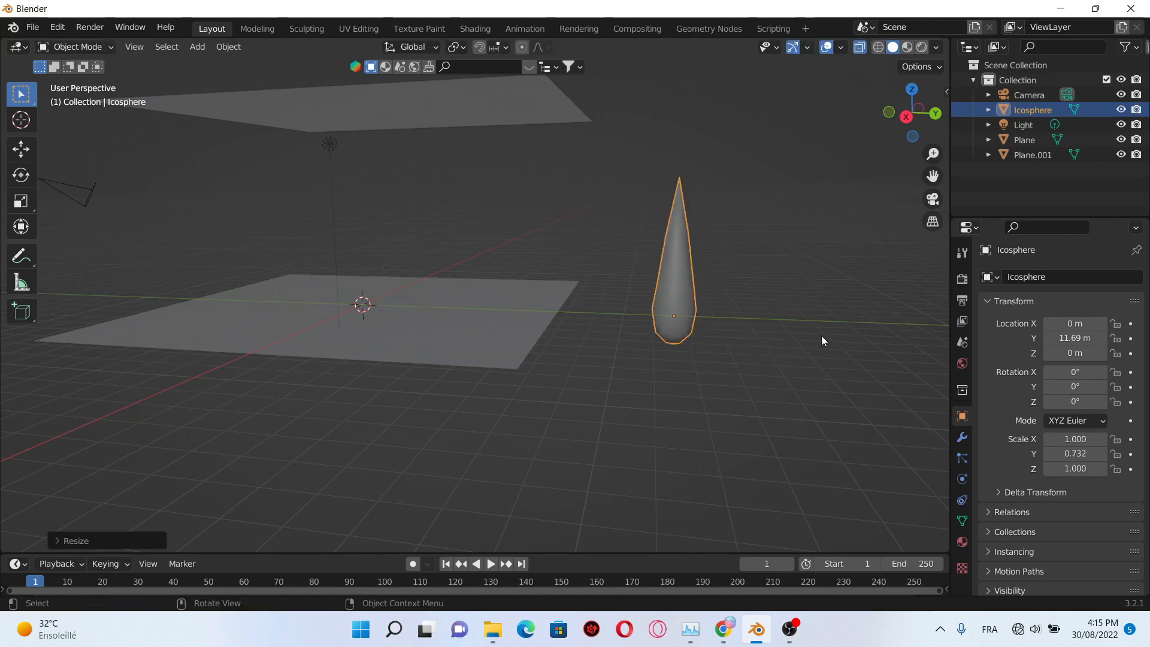
key("s")
key("x")
left_click(763, 331)
mouse_move(763, 331)
middle_mouse_down()
mouse_move(700, 297)
mouse_move(652, 297)
mouse_move(781, 308)
mouse_move(789, 322)
mouse_move(718, 301)
mouse_move(754, 349)
middle_mouse_up()
key("s")
left_click(757, 336)
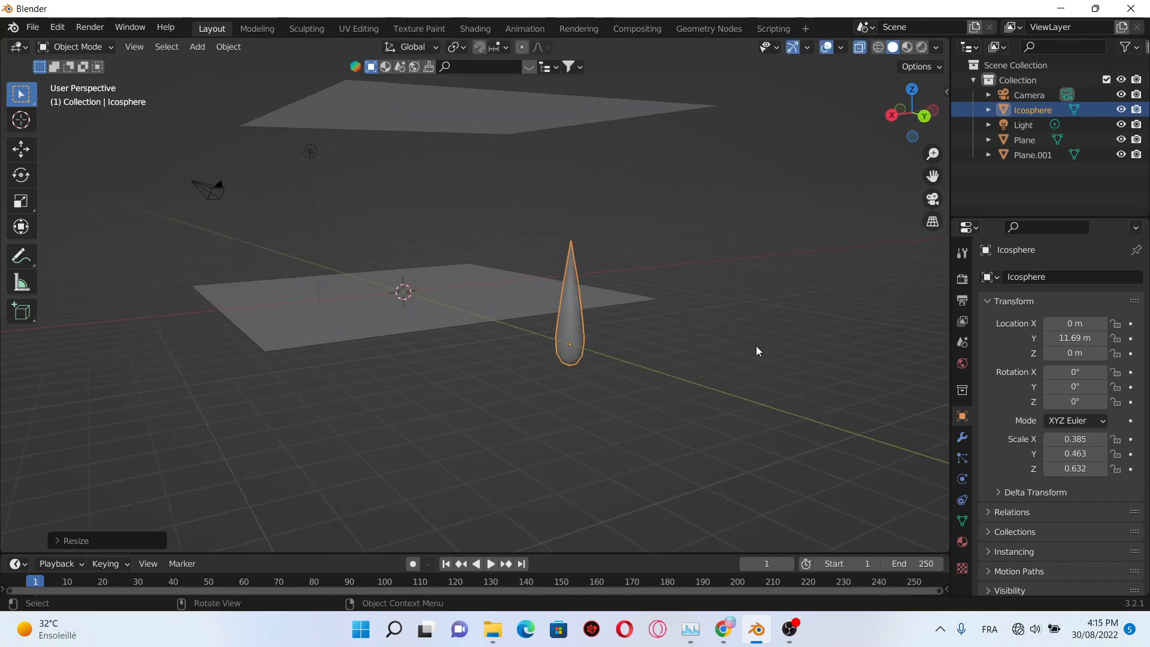
Step: Slim the drop further along X and Y, and reduce it overall to a scale of about 0.208, 0.254, 0.581
key("s")
key("x")
left_click(722, 371)
key("s")
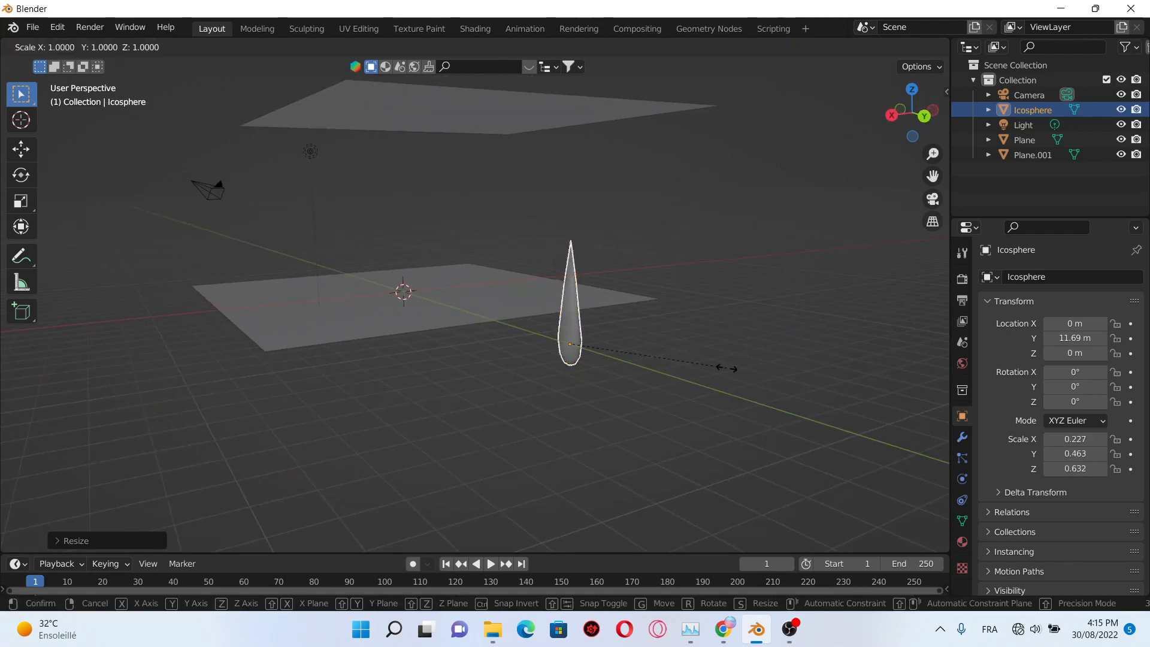
key("y")
left_click(664, 355)
middle_click_drag(664, 356, 756, 329)
key("s")
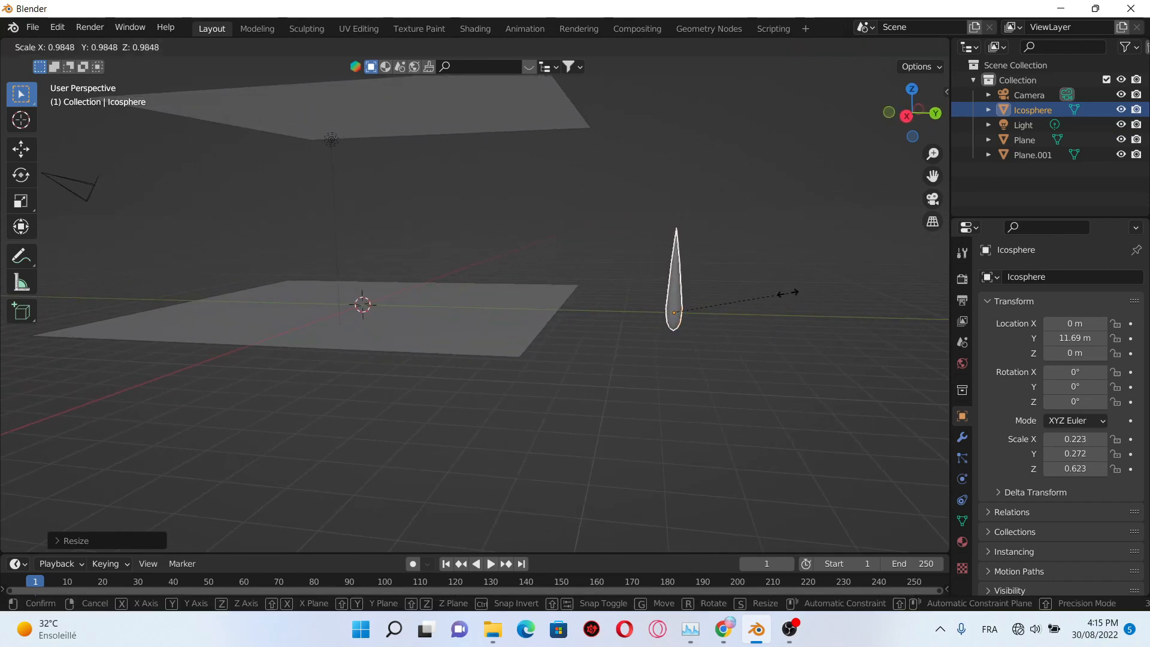
left_click(774, 296)
Step: Save the project as untitled.blend in the D:\blender files folder
key("ctrl+s")
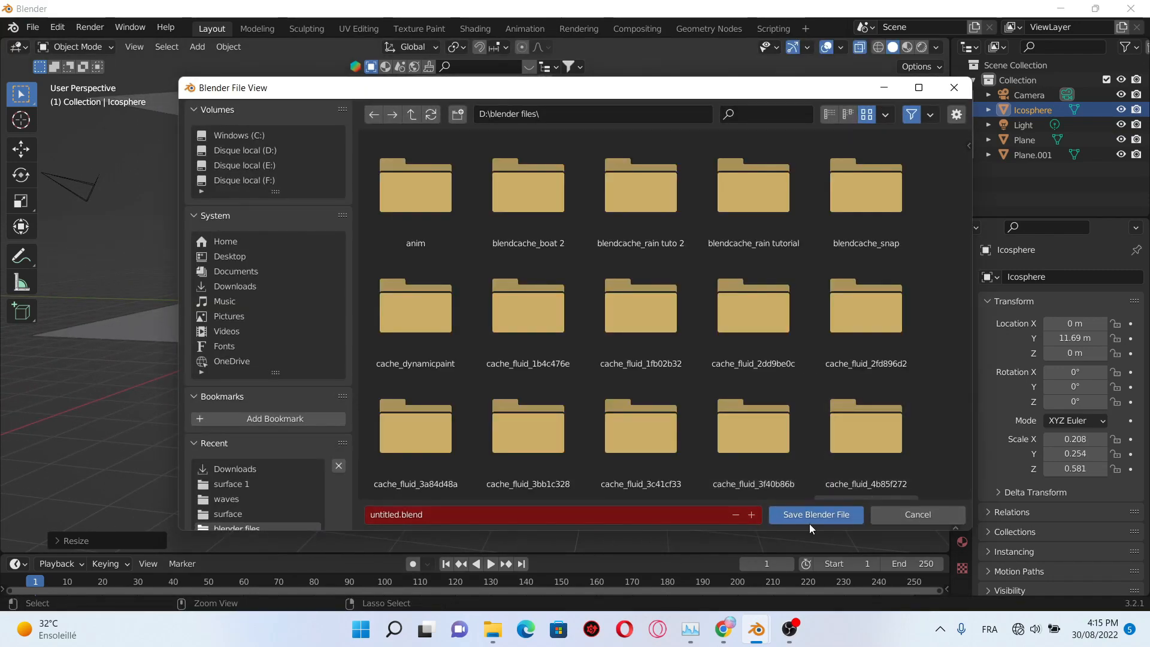
left_click(805, 515)
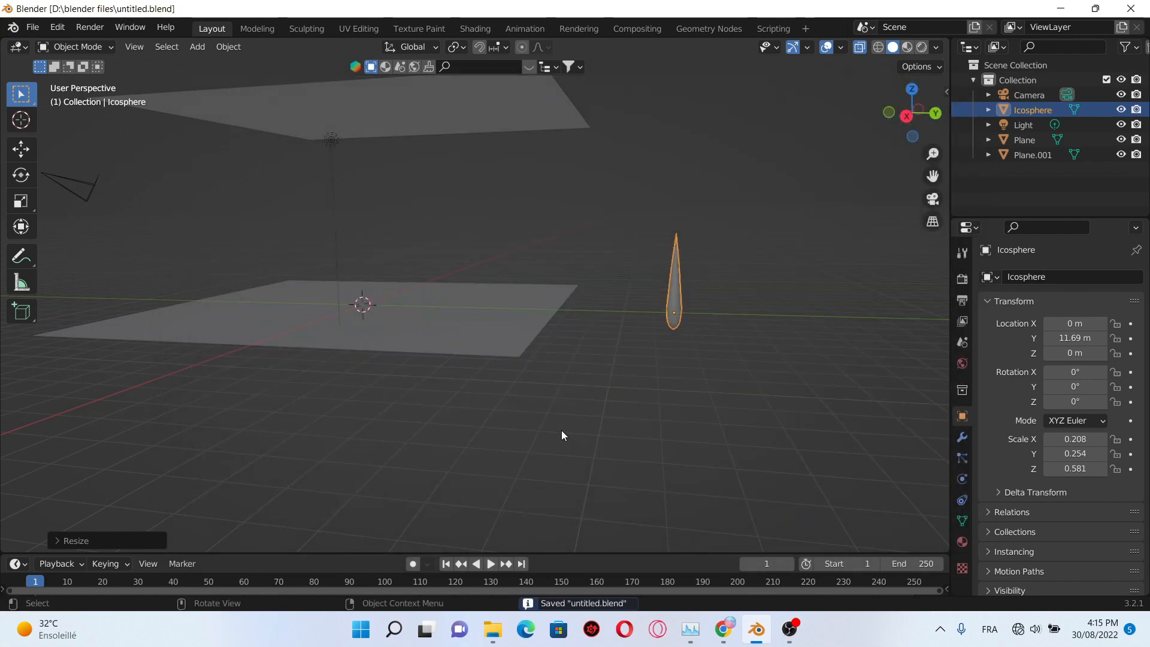
Step: Select the upper plane and add a new emitter particle system to it
middle_click_drag(688, 362, 594, 364)
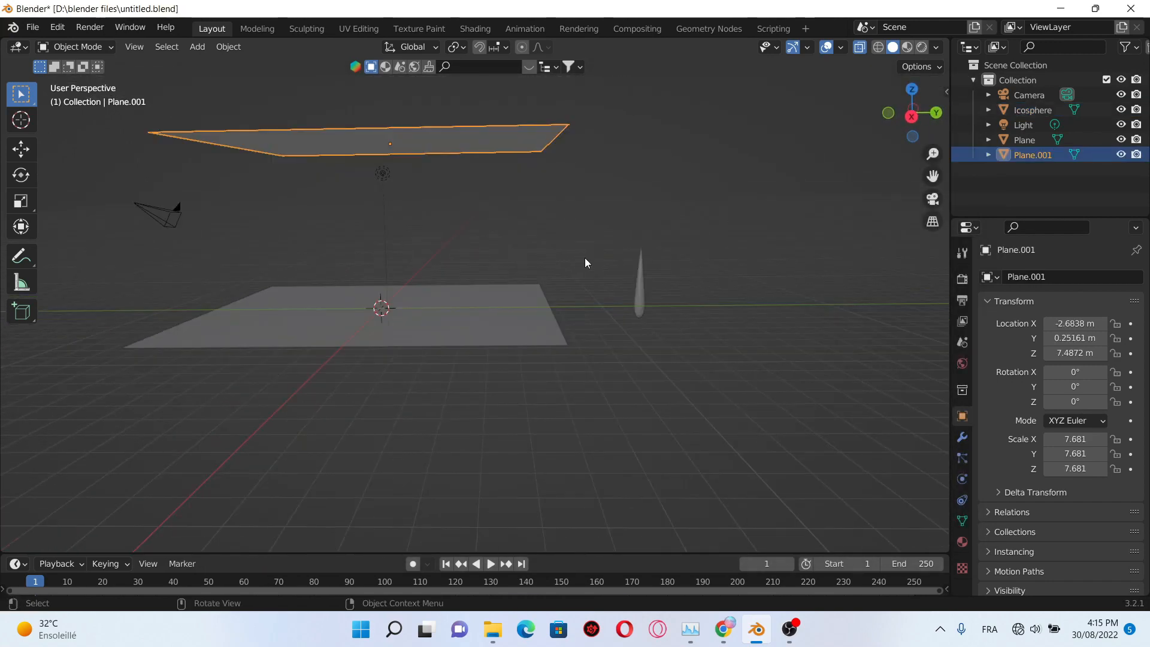
scroll(585, 257, "up", 1)
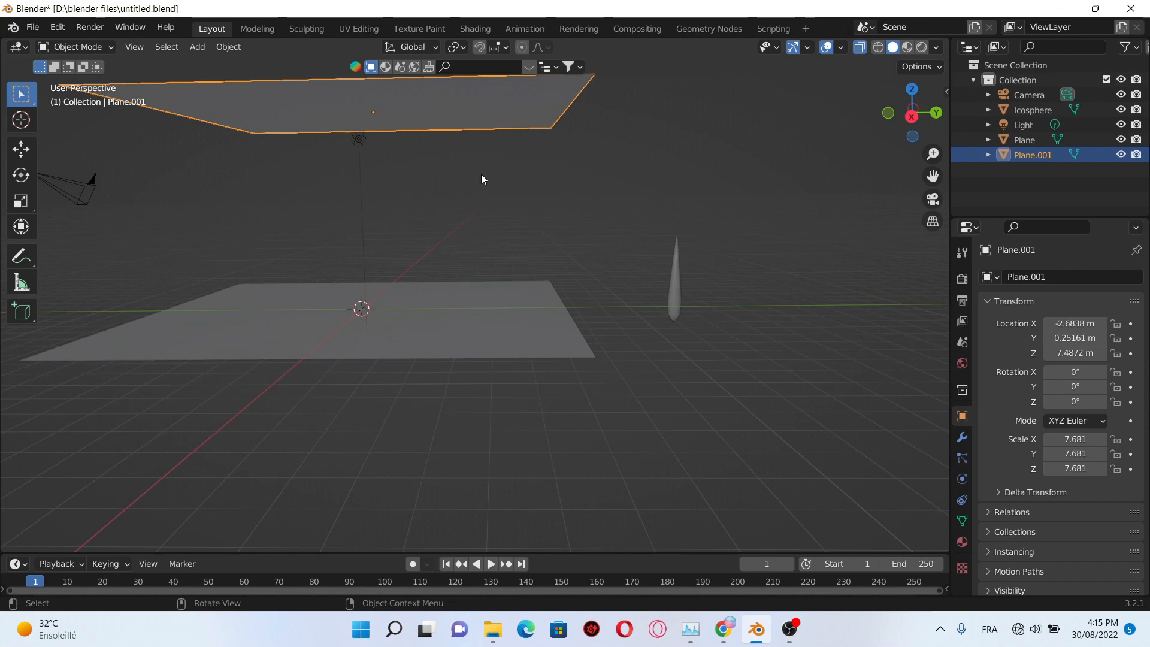
left_click(962, 460)
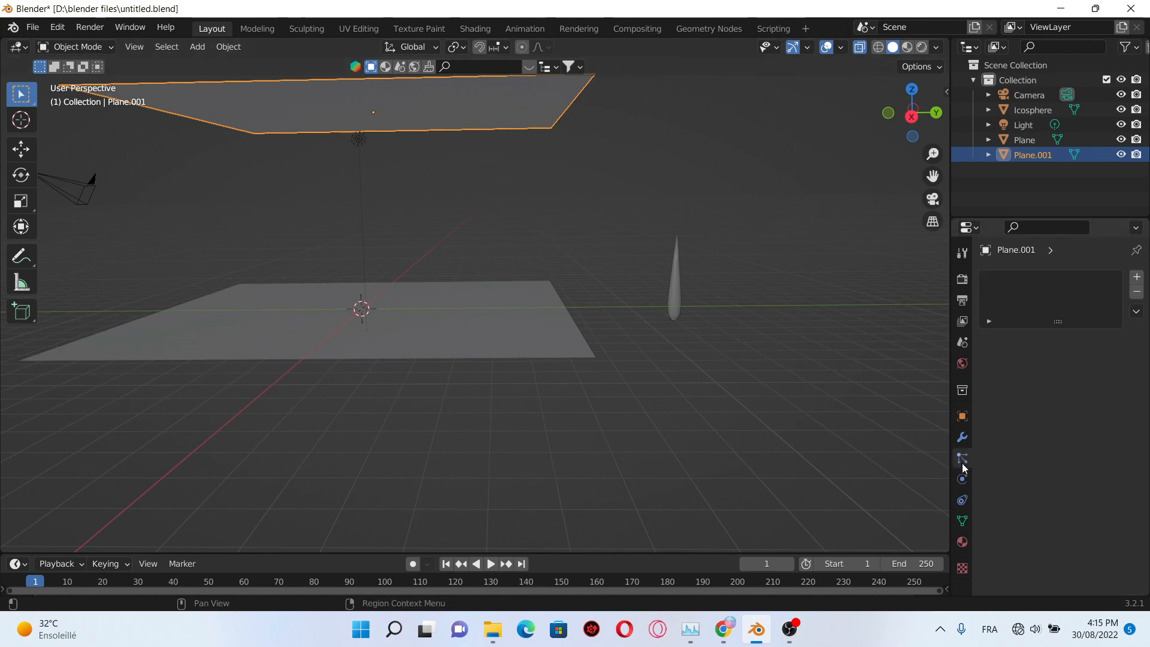
left_click(1135, 278)
scroll(1082, 395, "down", 2)
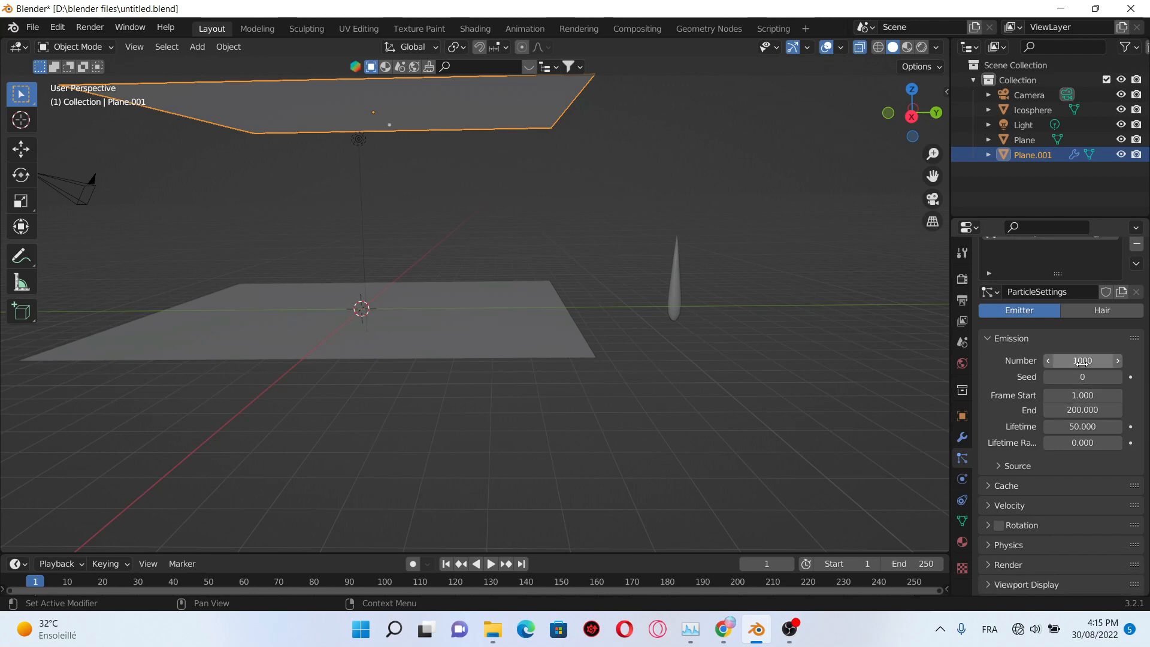
Step: Render the particles as Object, using the drop-shaped icosphere as the instance object
scroll(1006, 485, "down", 2)
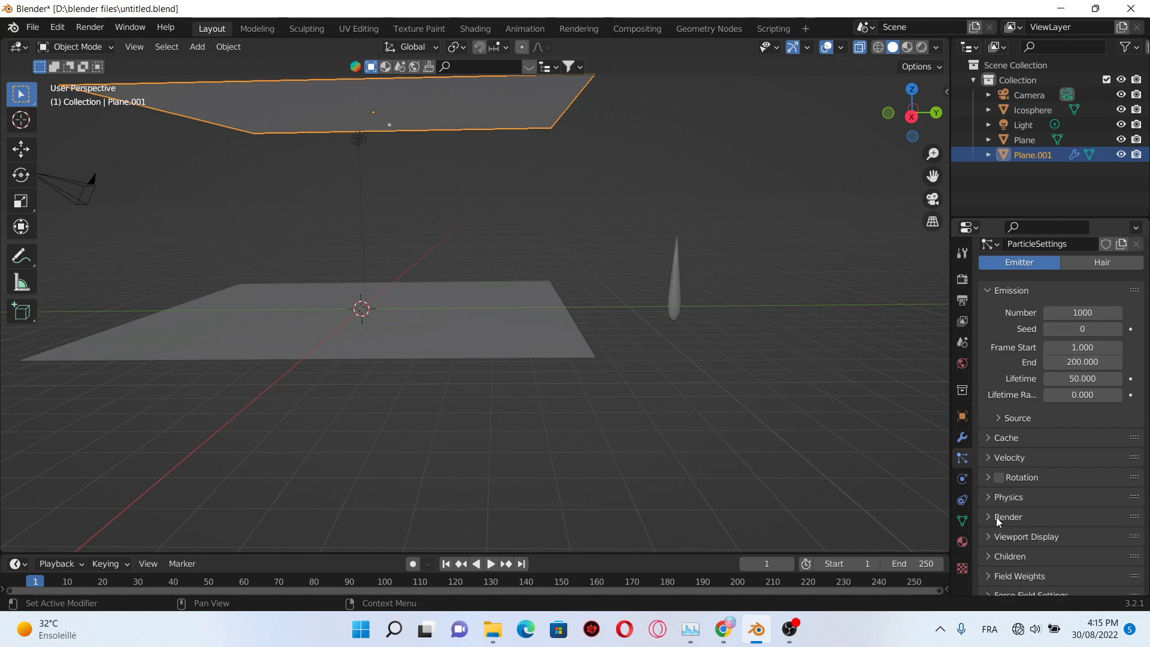
left_click(999, 517)
scroll(1113, 458, "down", 3)
left_click(1109, 468)
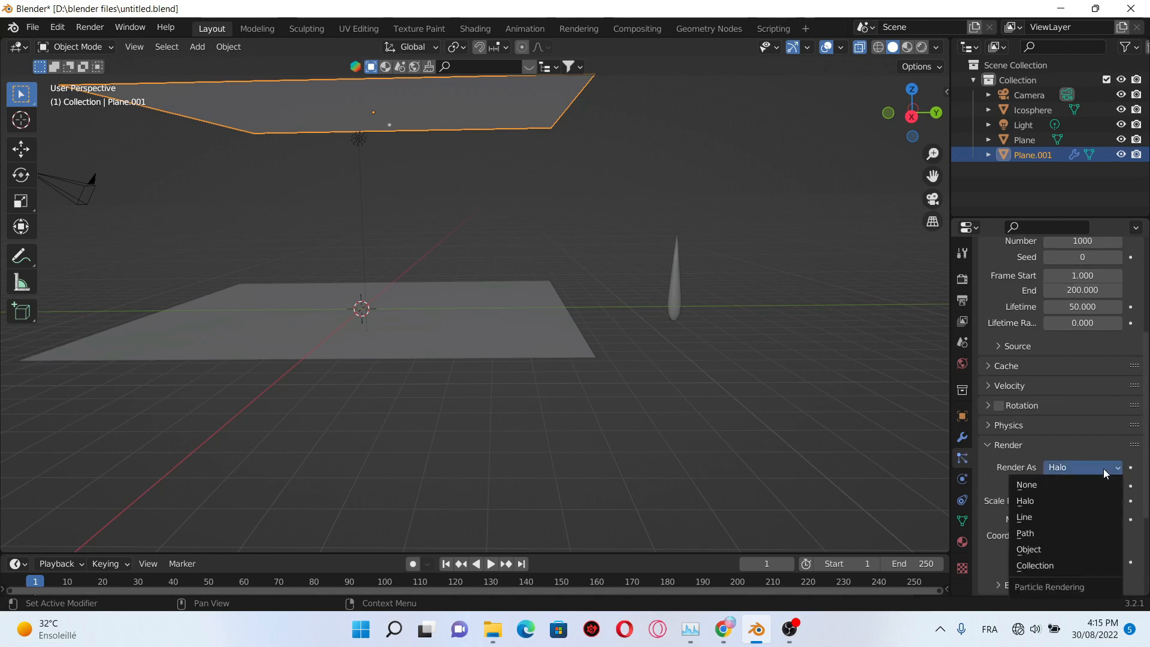
left_click(1081, 544)
scroll(1082, 542, "down", 3)
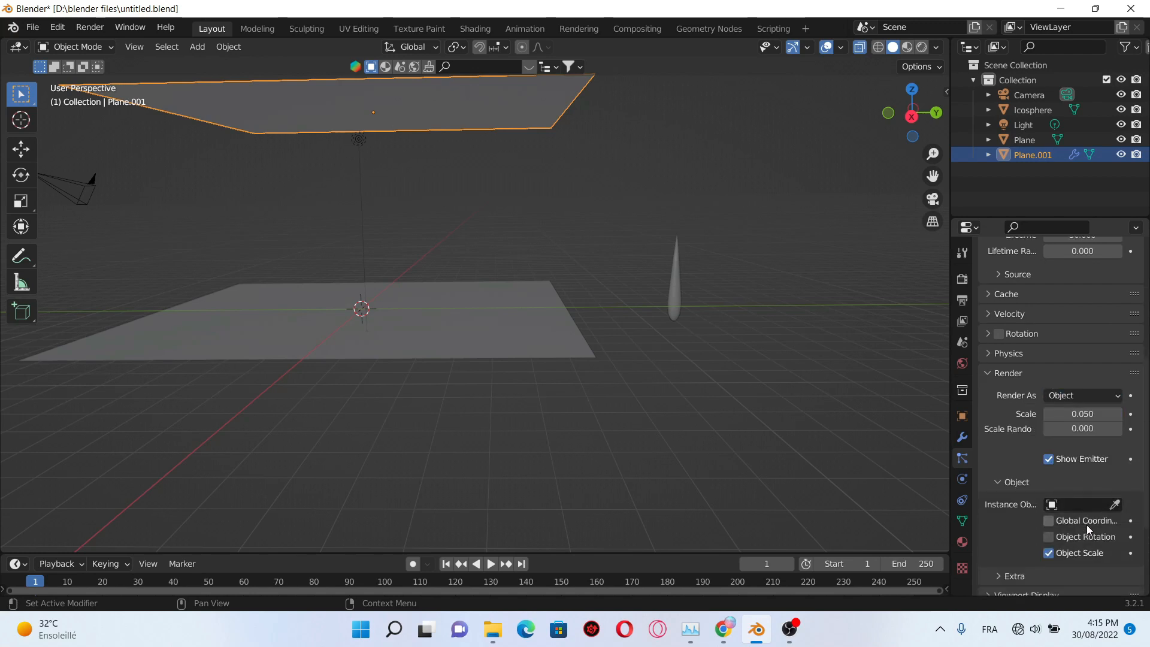
left_click(1116, 504)
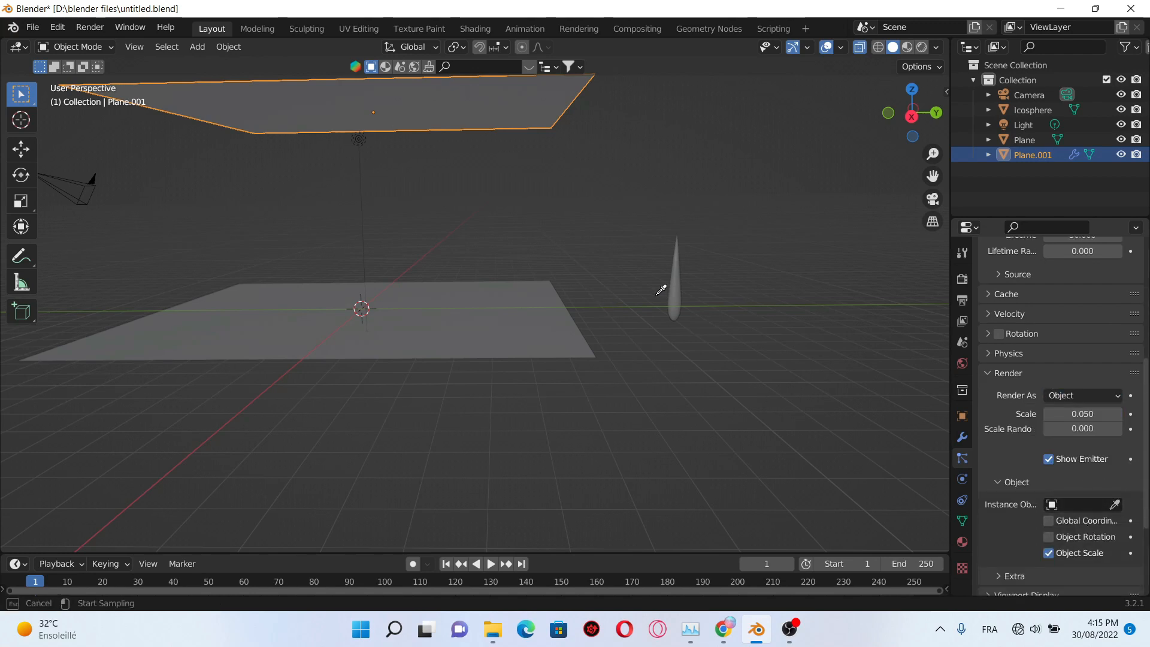
left_click(682, 286)
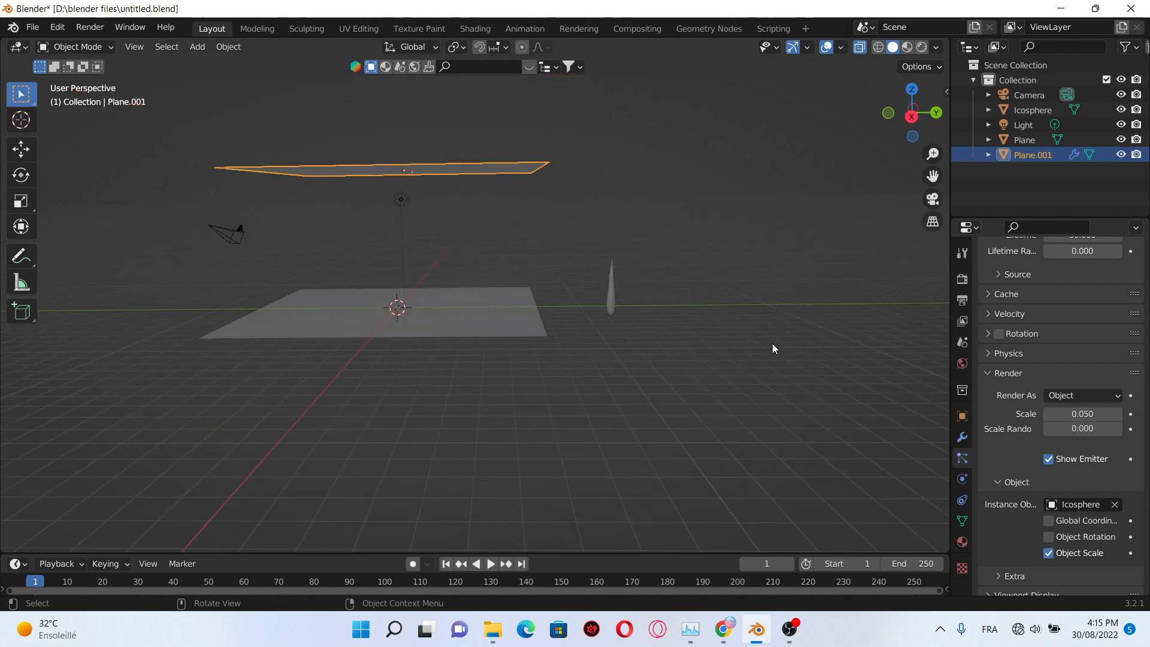
Step: Set the particle velocity's object-aligned Z value to -5 m/s
scroll(1084, 430, "down", 3)
scroll(1084, 430, "down", 1)
scroll(1073, 436, "up", 5)
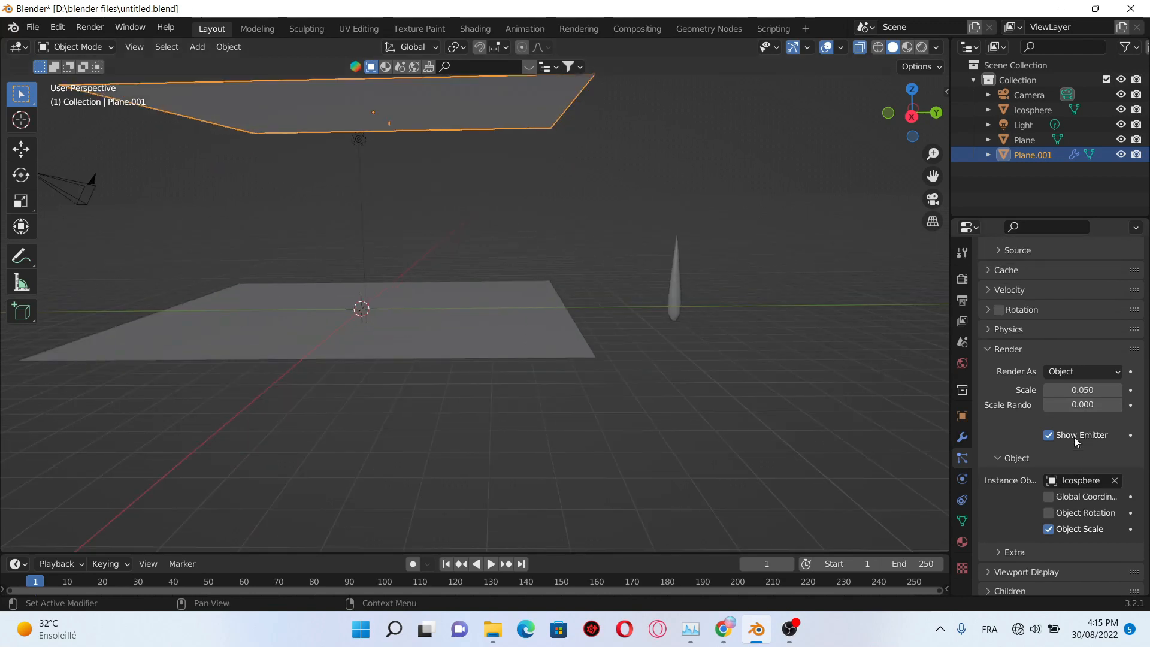
left_click(987, 337)
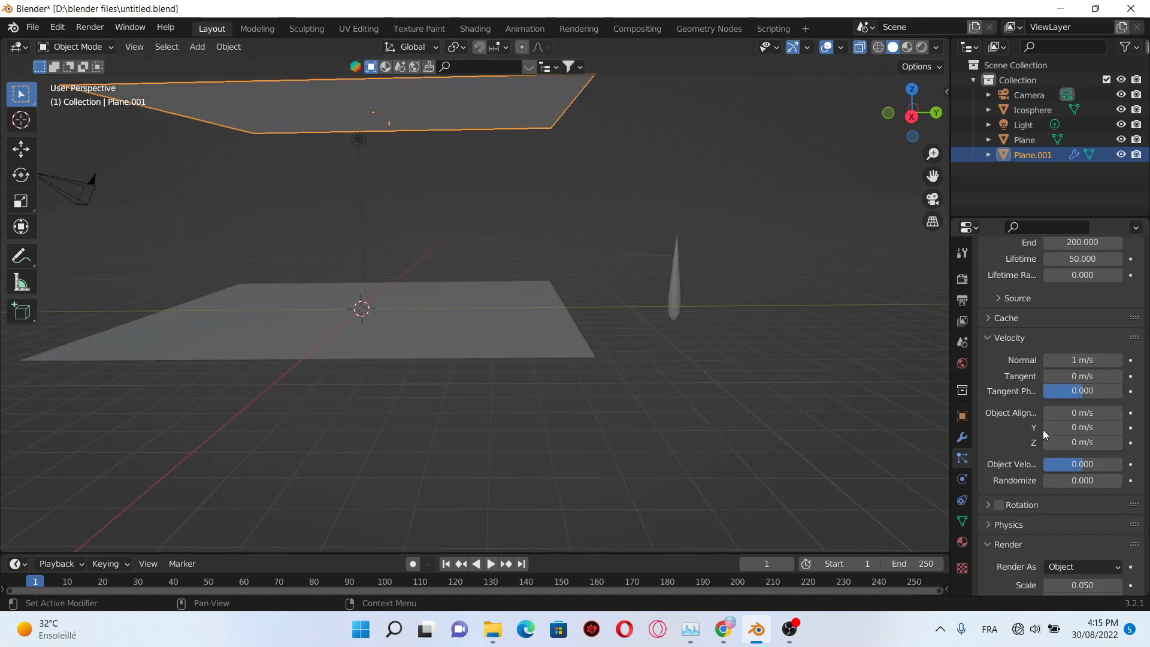
left_click(1092, 442)
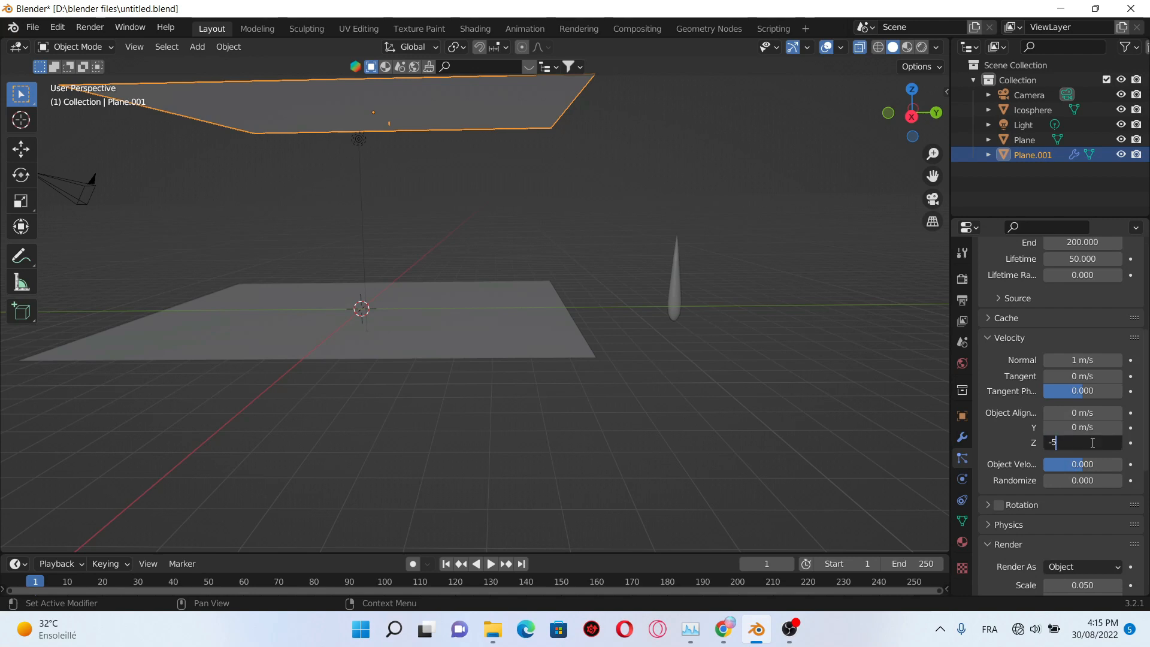
key("Return")
scroll(562, 183, "up", 1)
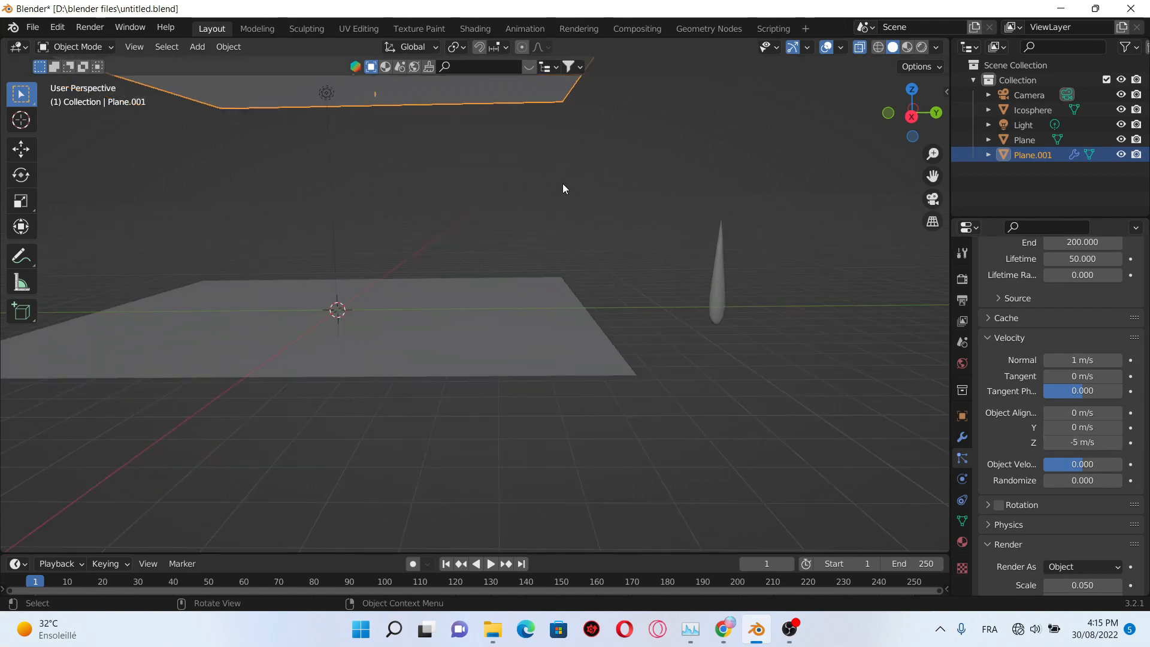
scroll(562, 183, "down", 1)
middle_click_drag(616, 250, 627, 218)
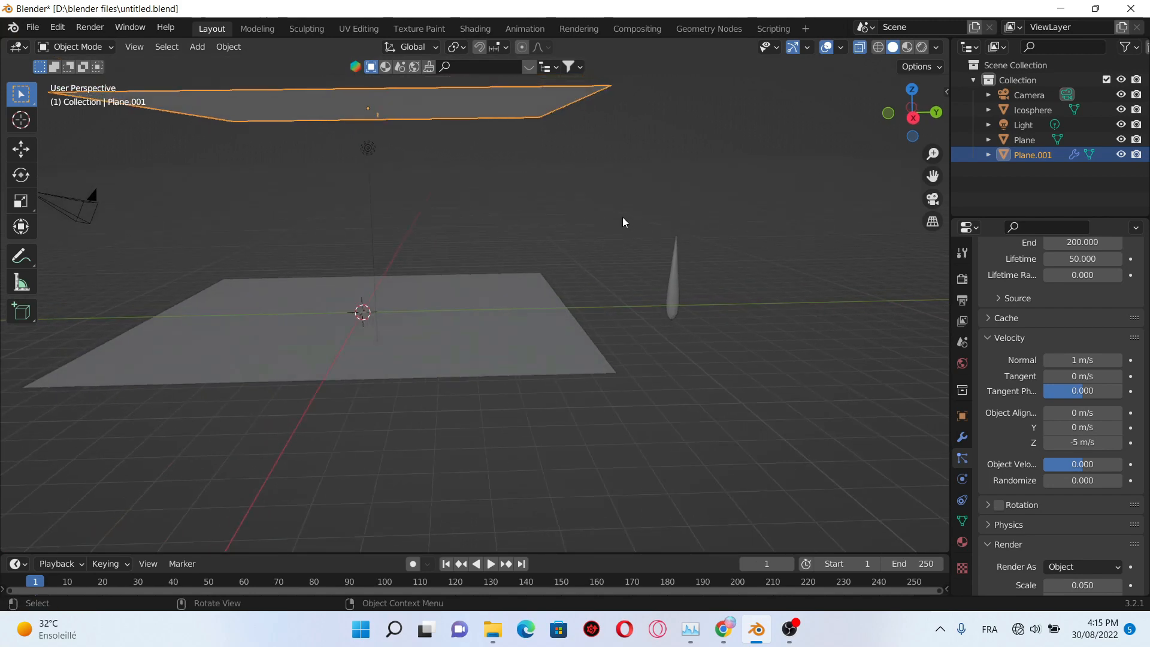
Step: Play the animation and view the drop particles falling from the upper plane
key("space")
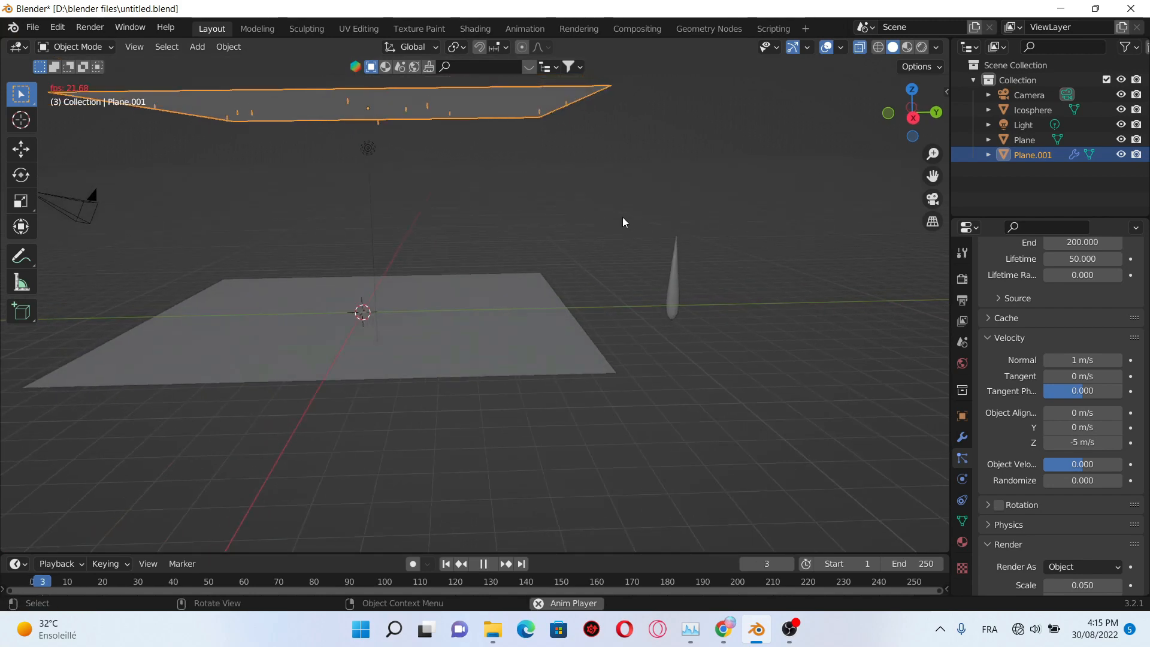
left_click(642, 340)
scroll(602, 252, "down", 3)
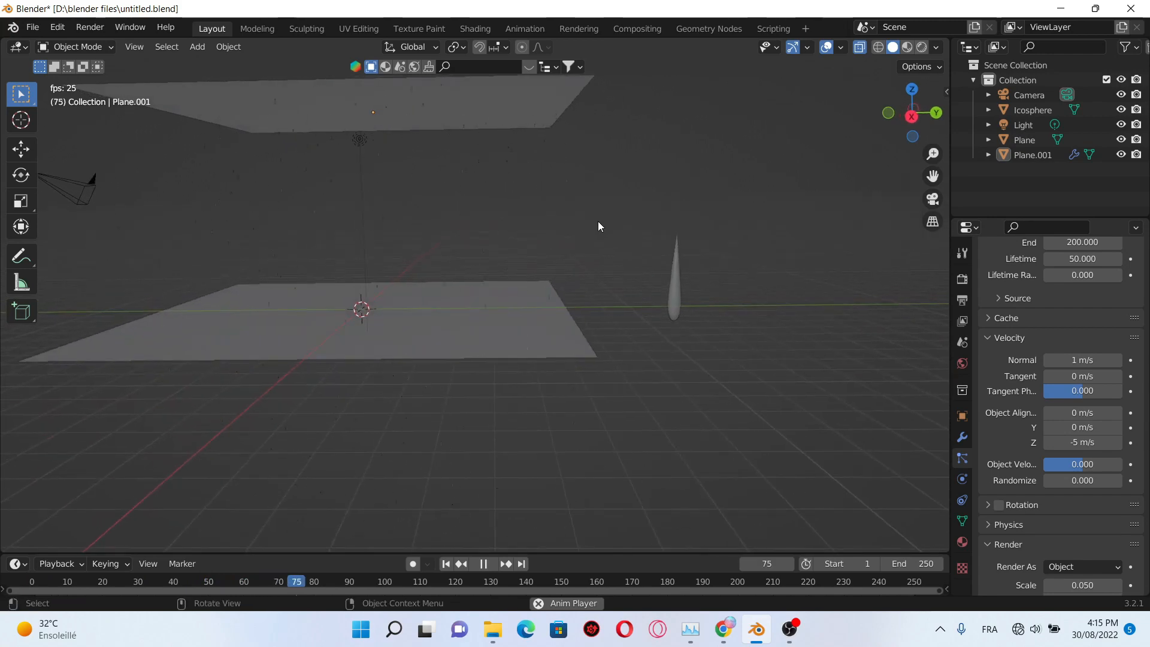
scroll(504, 197, "up", 3)
scroll(509, 180, "down", 2)
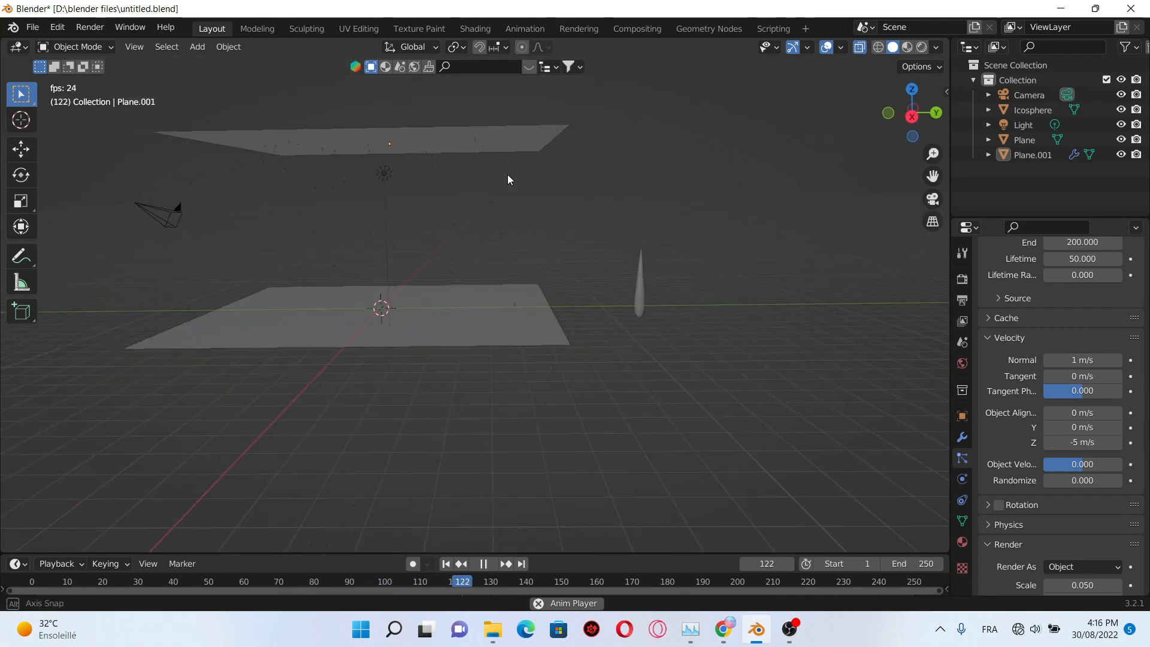
Step: Select the upper plane, stop playback and set its particle emission number to 20000
left_click(448, 139)
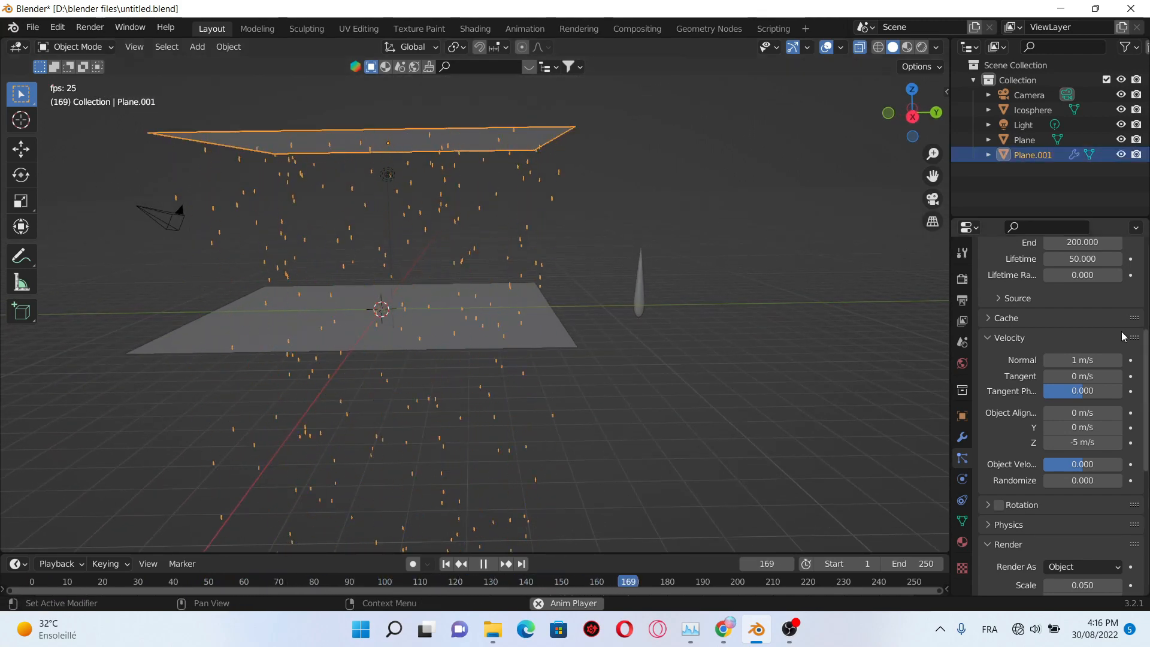
key("space")
scroll(1141, 297, "up", 8)
left_click(1075, 384)
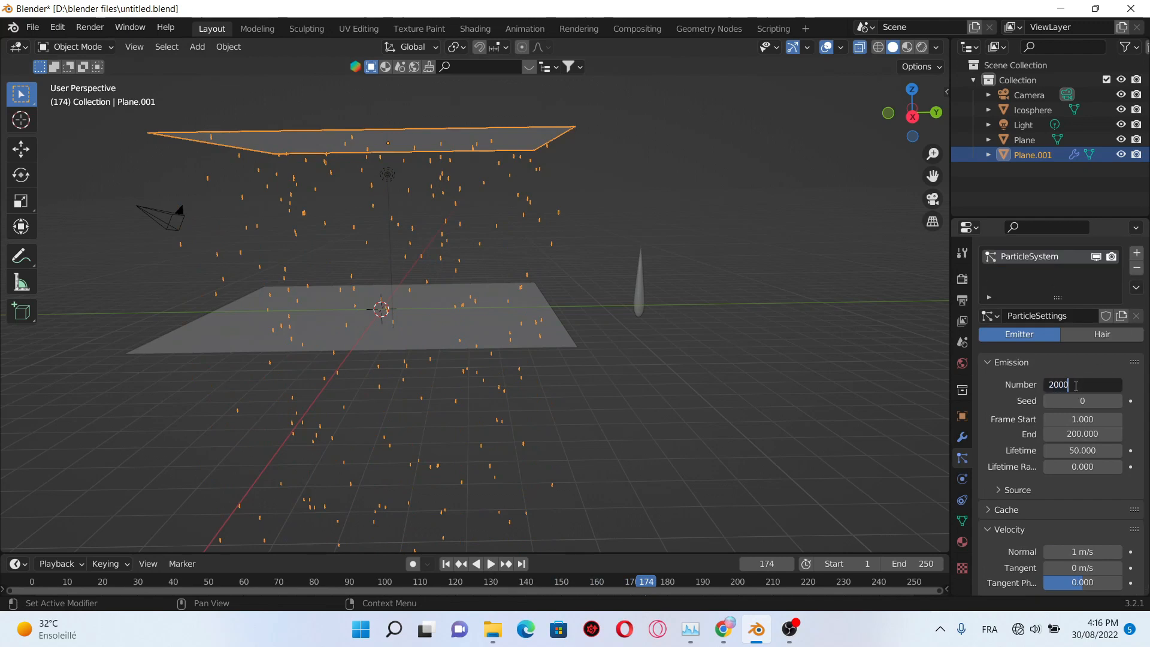
key("Return")
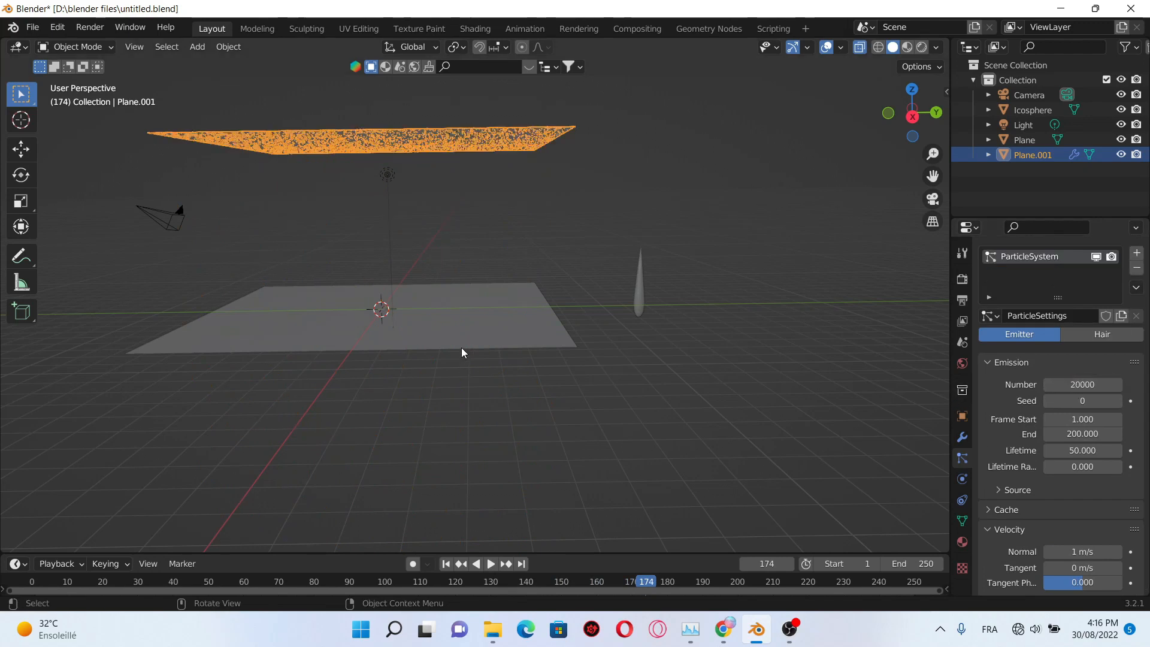
Step: Replay the simulation and check from a low angle how far the denser particles fall past the ground plane
key("space")
left_click(717, 279)
mouse_move(718, 279)
middle_mouse_down()
mouse_move(706, 279)
mouse_move(726, 274)
middle_mouse_up()
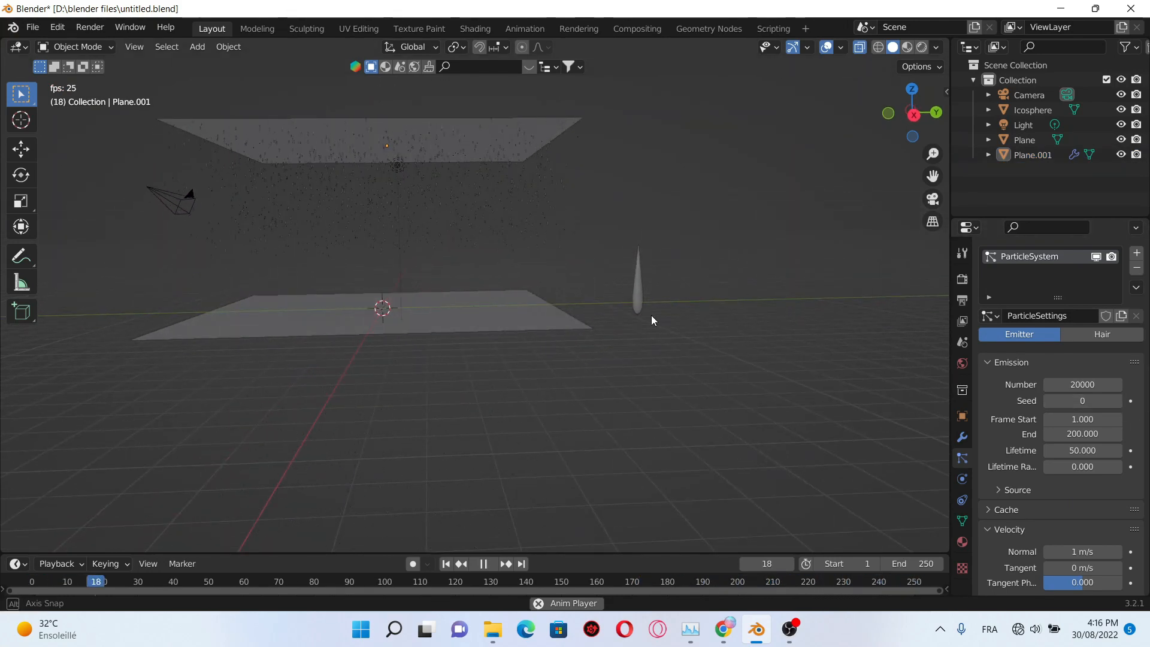
middle_click_drag(652, 315, 648, 300)
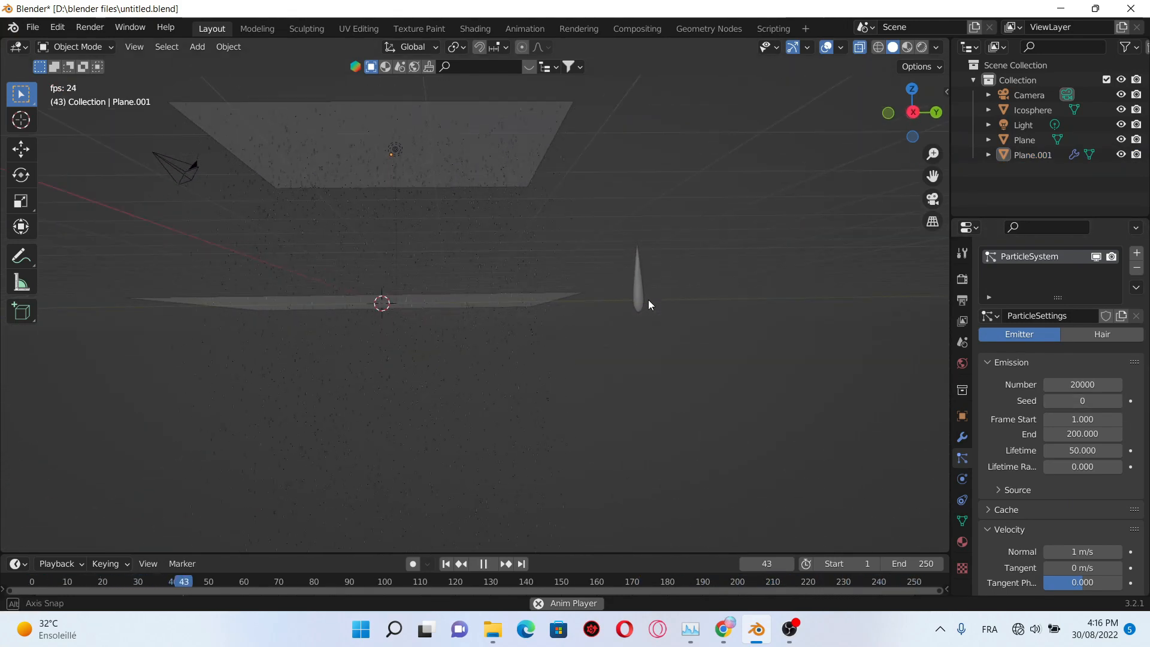
Step: Set the particle lifetime to 30 frames
left_click(1082, 450)
type("30")
key("Return")
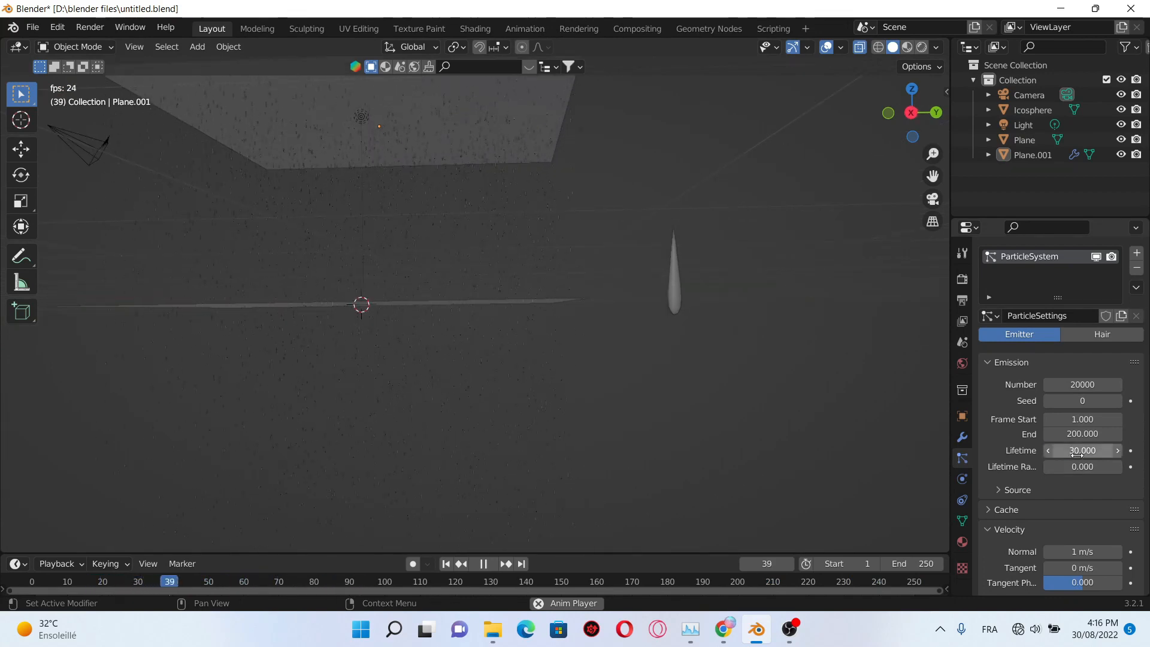
middle_click_drag(450, 407, 444, 410)
scroll(444, 409, "down", 1)
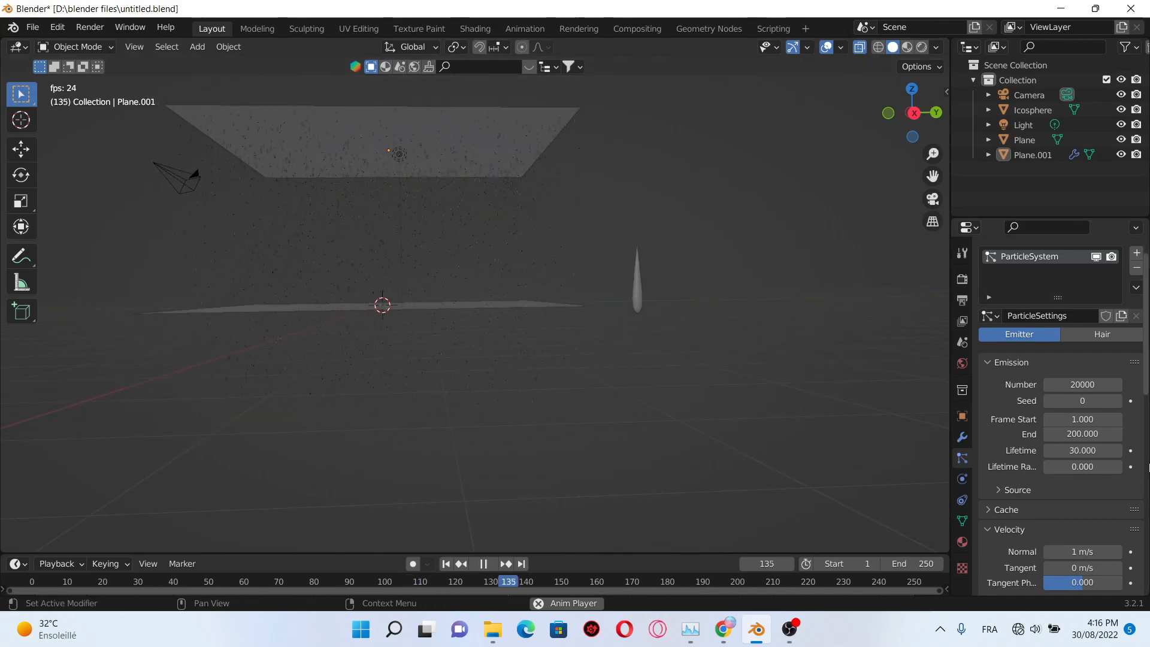
Step: Bake the particle system's cache
middle_click_drag(390, 232, 403, 160)
scroll(1040, 362, "down", 6)
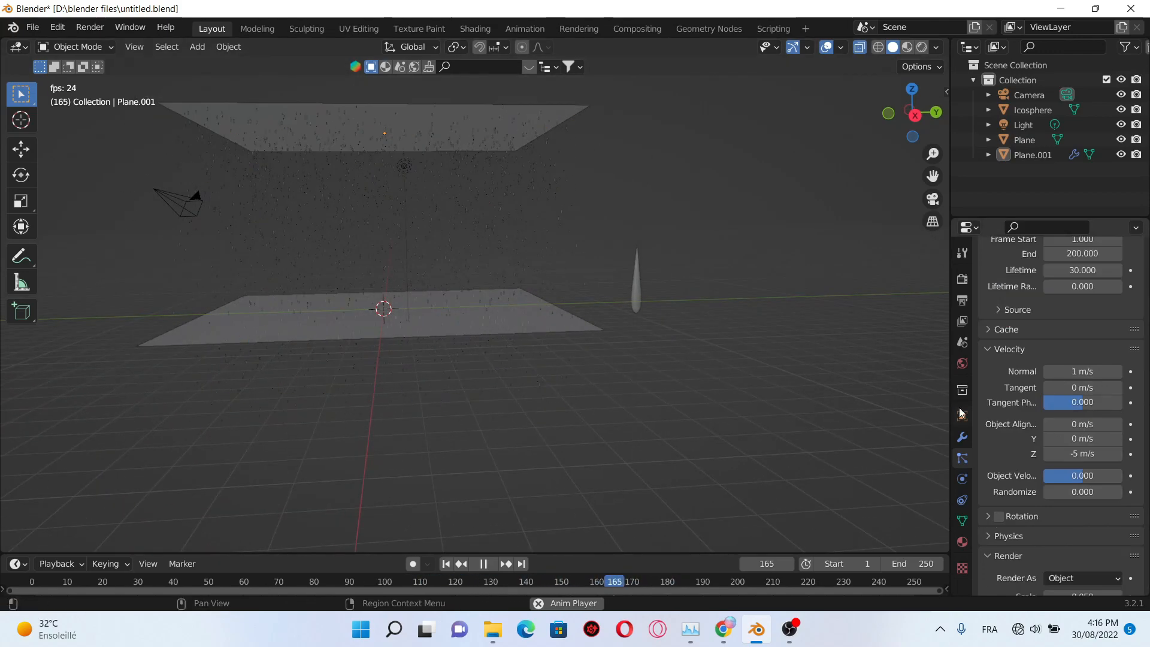
middle_click_drag(1021, 360, 1021, 363)
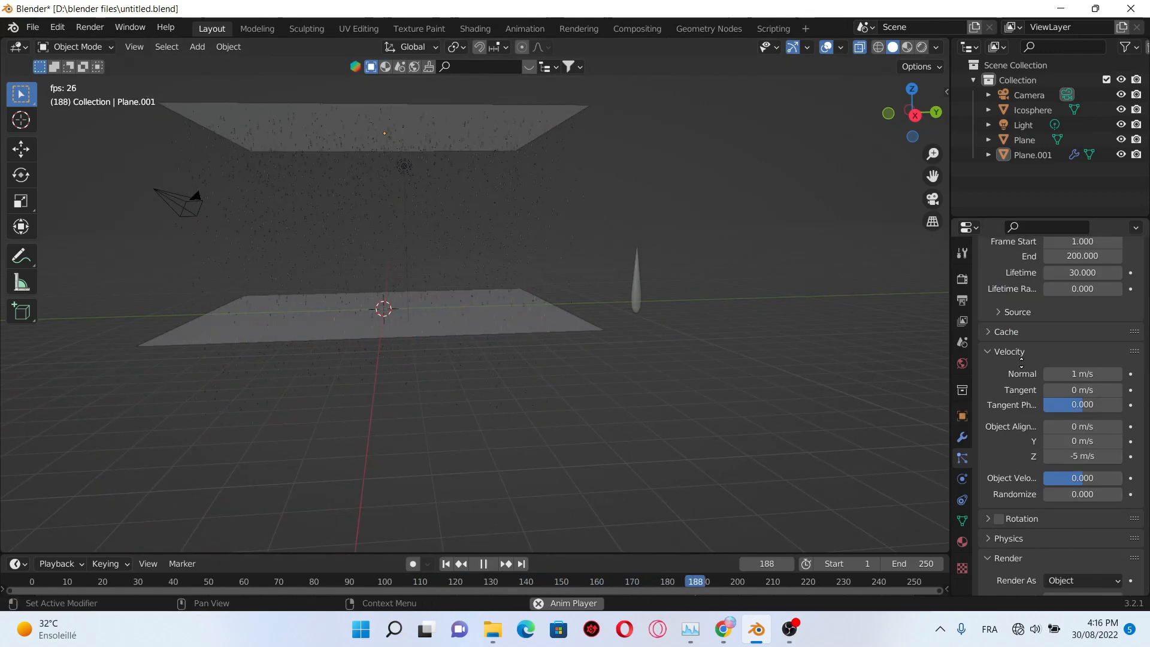
left_click(989, 332)
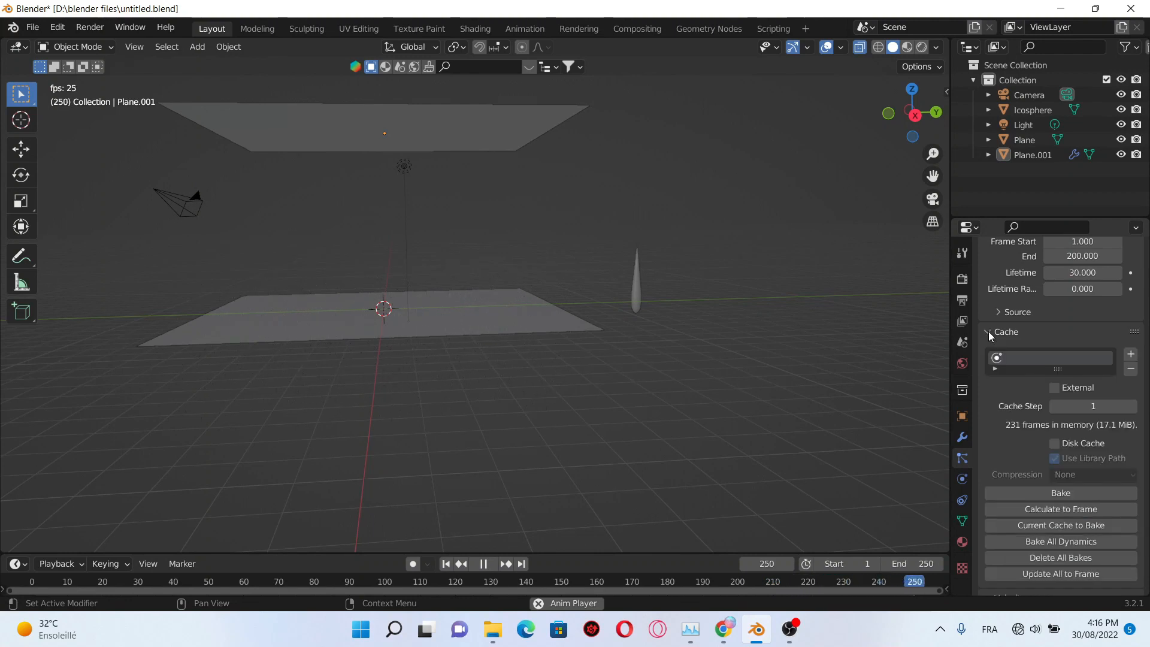
left_click(1061, 497)
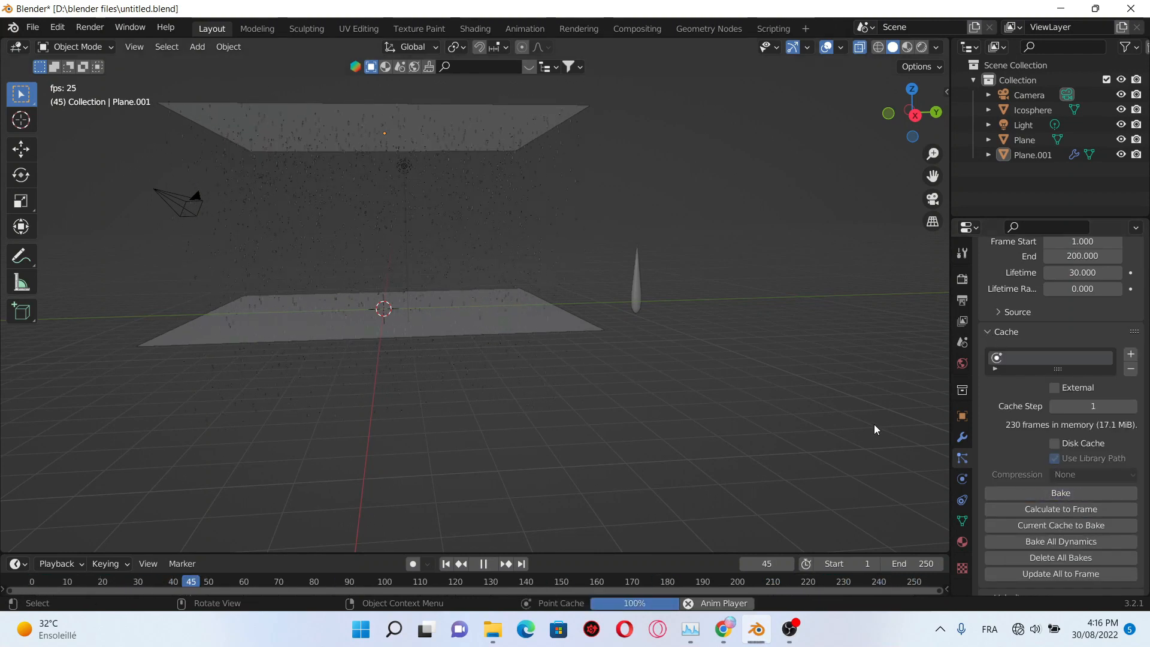
Step: Select the upper plane and turn off Show Emitter for both its particle render and its viewport display
middle_click_drag(747, 330, 621, 274)
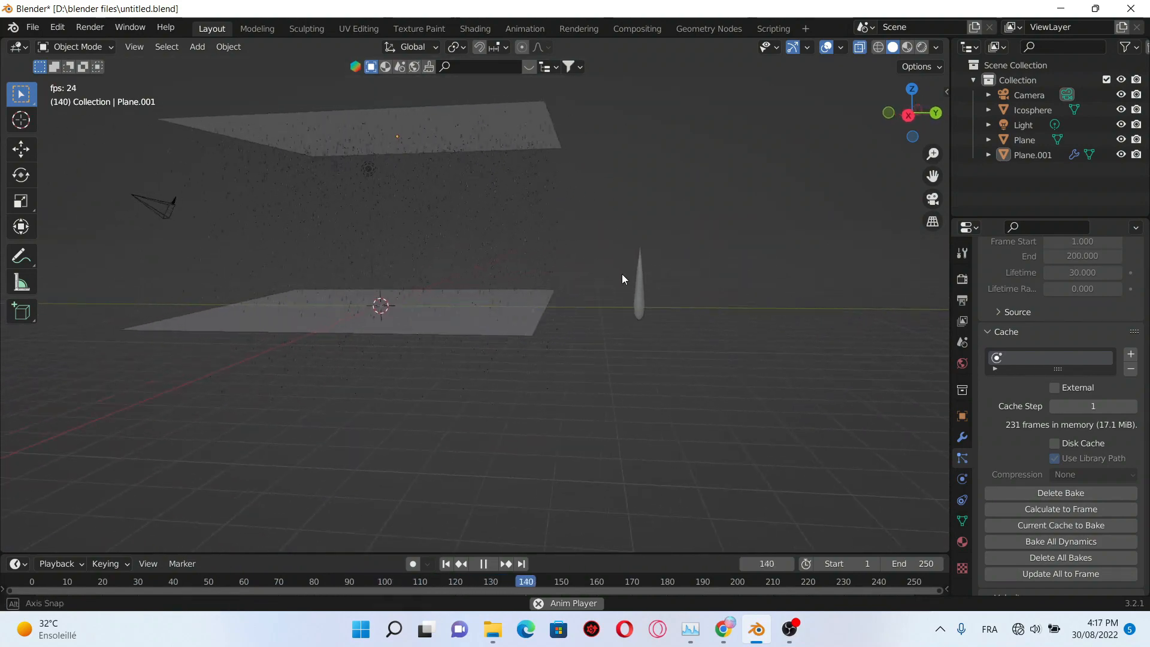
middle_click_drag(495, 134, 513, 153)
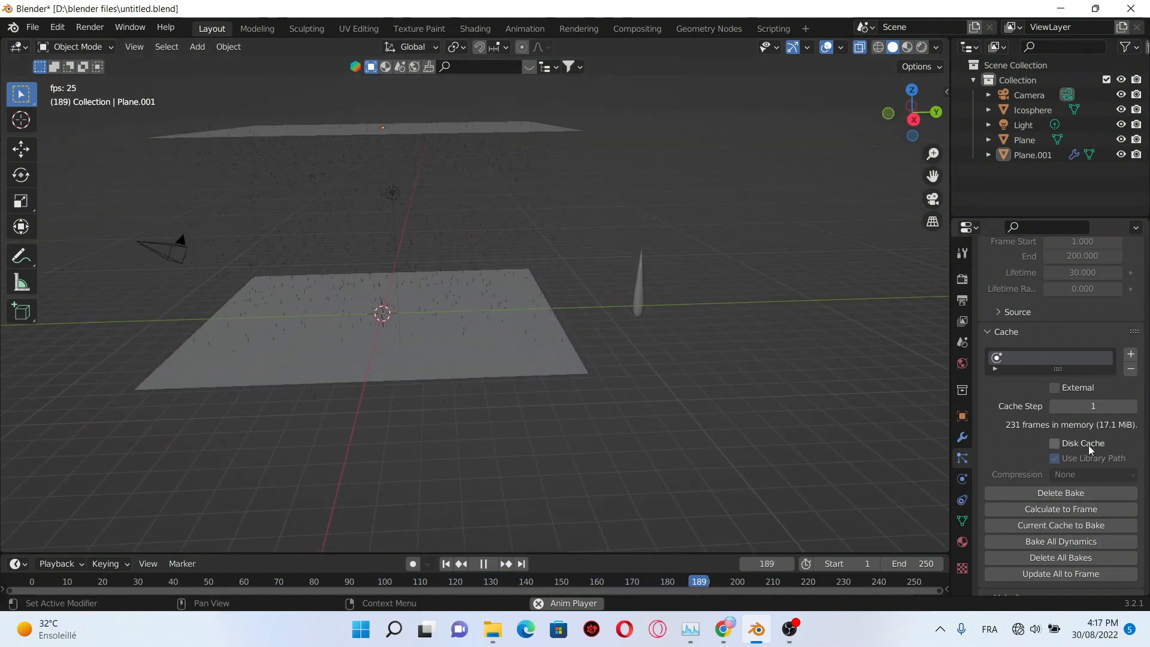
scroll(1090, 449, "down", 10)
left_click(464, 124)
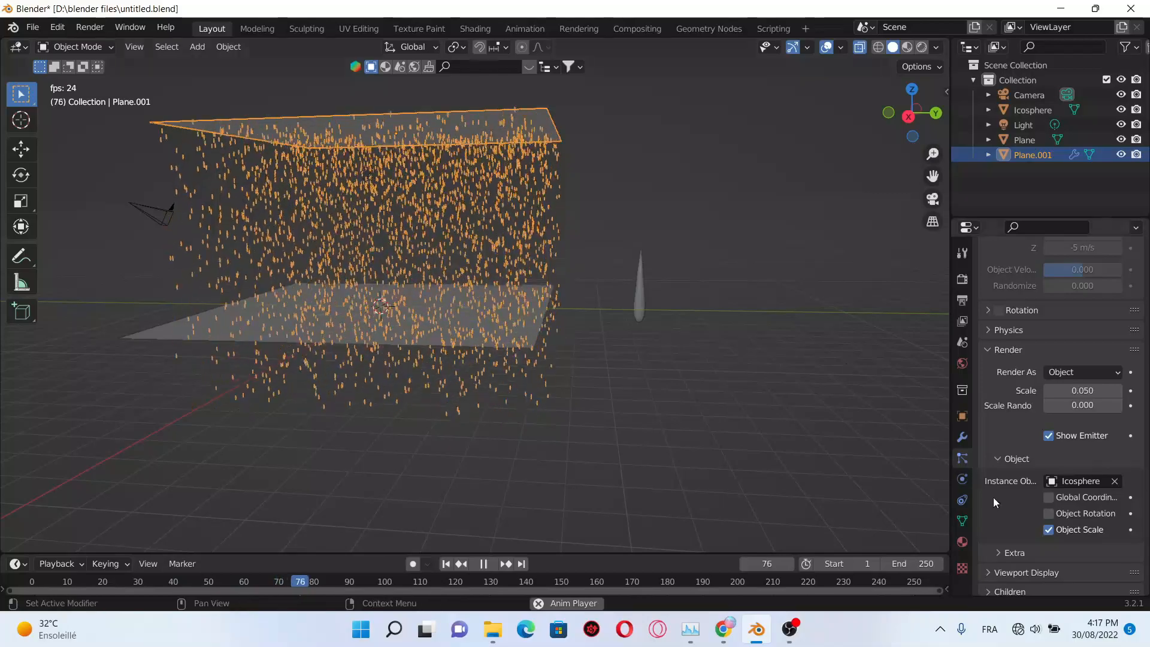
left_click(1049, 436)
scroll(1040, 411, "down", 4)
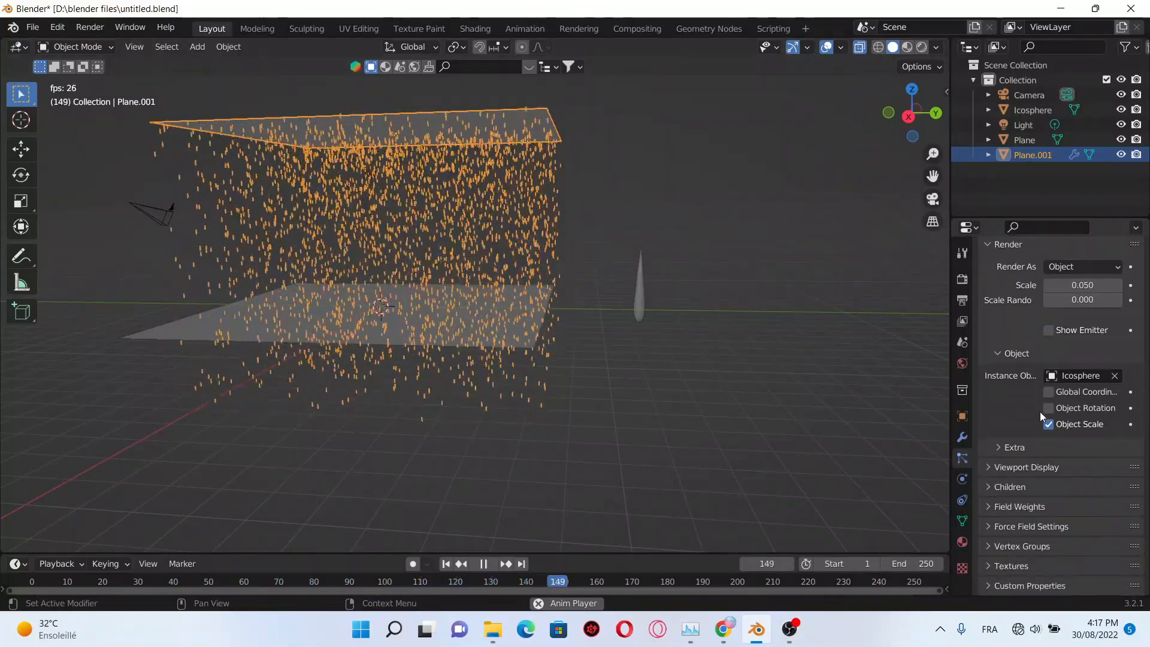
left_click(988, 466)
scroll(1042, 491, "down", 2)
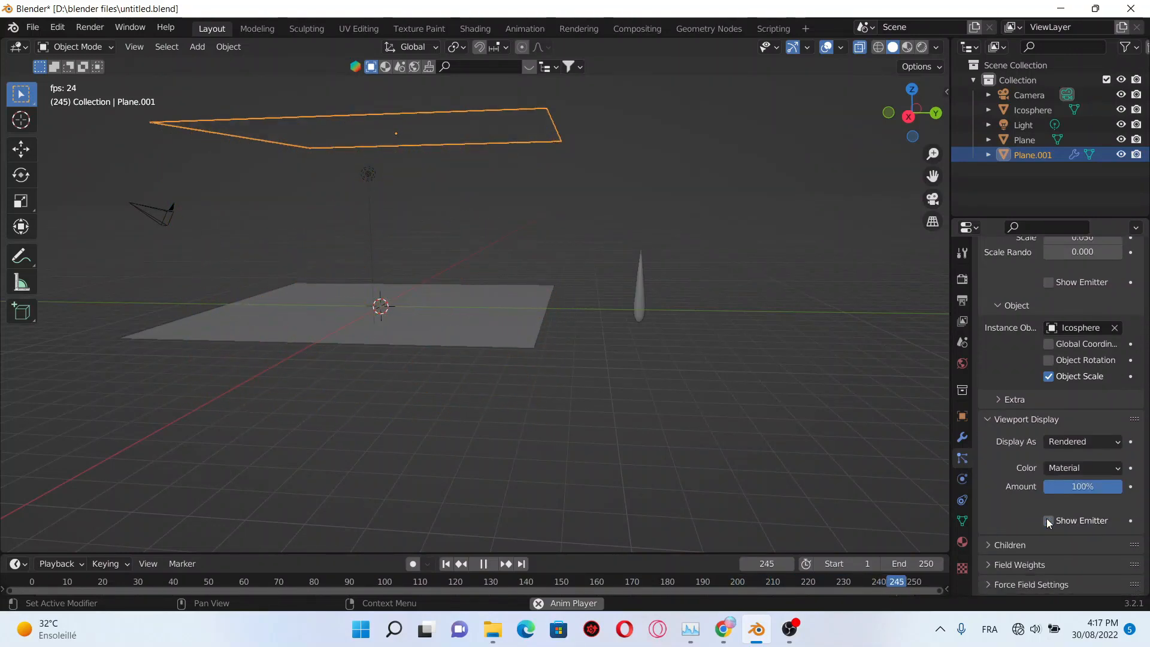
Step: Select the drop-shaped icosphere, switch to the Shading workspace and show the viewport in Rendered shading
left_click(637, 310)
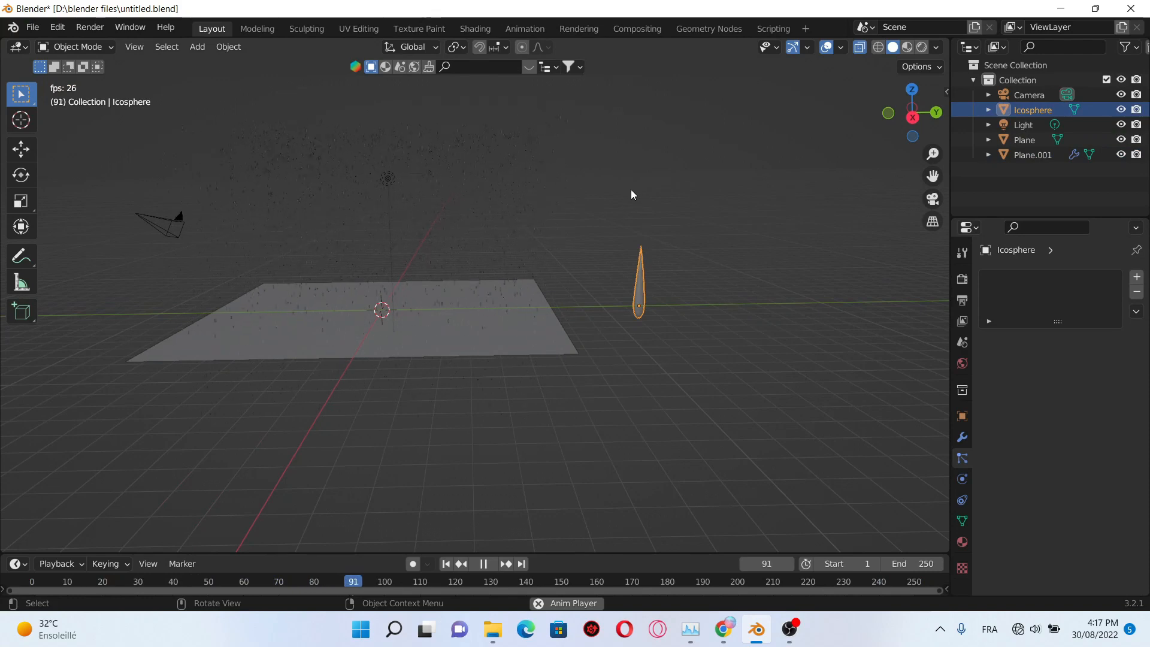
middle_click_drag(631, 192, 701, 305)
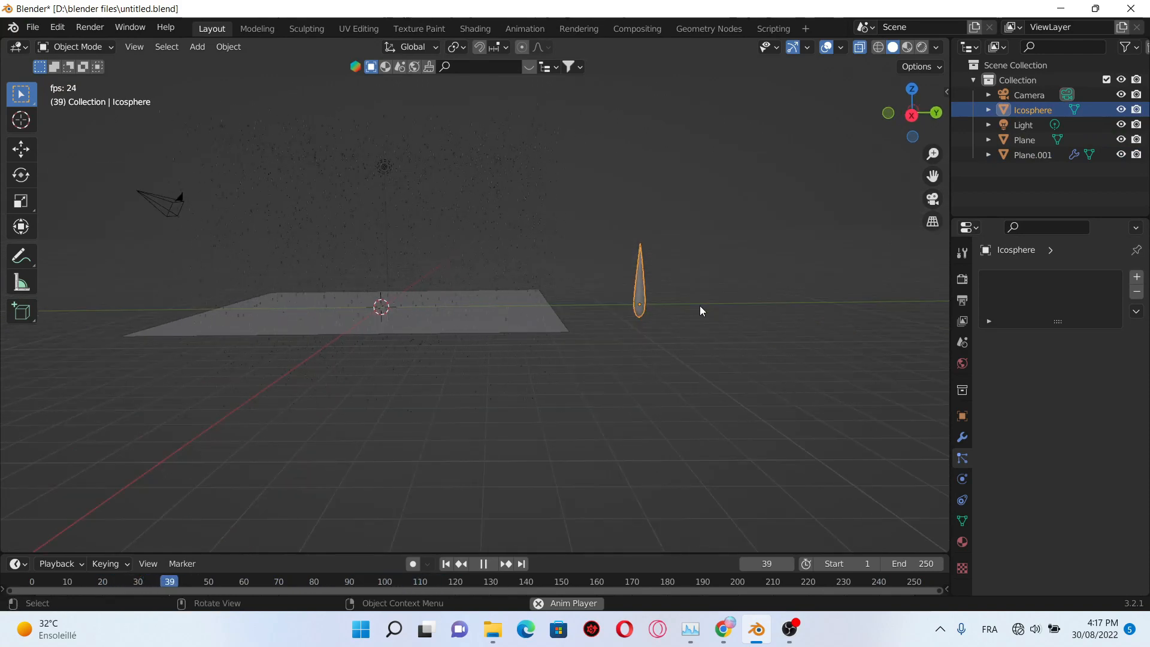
left_click(485, 32)
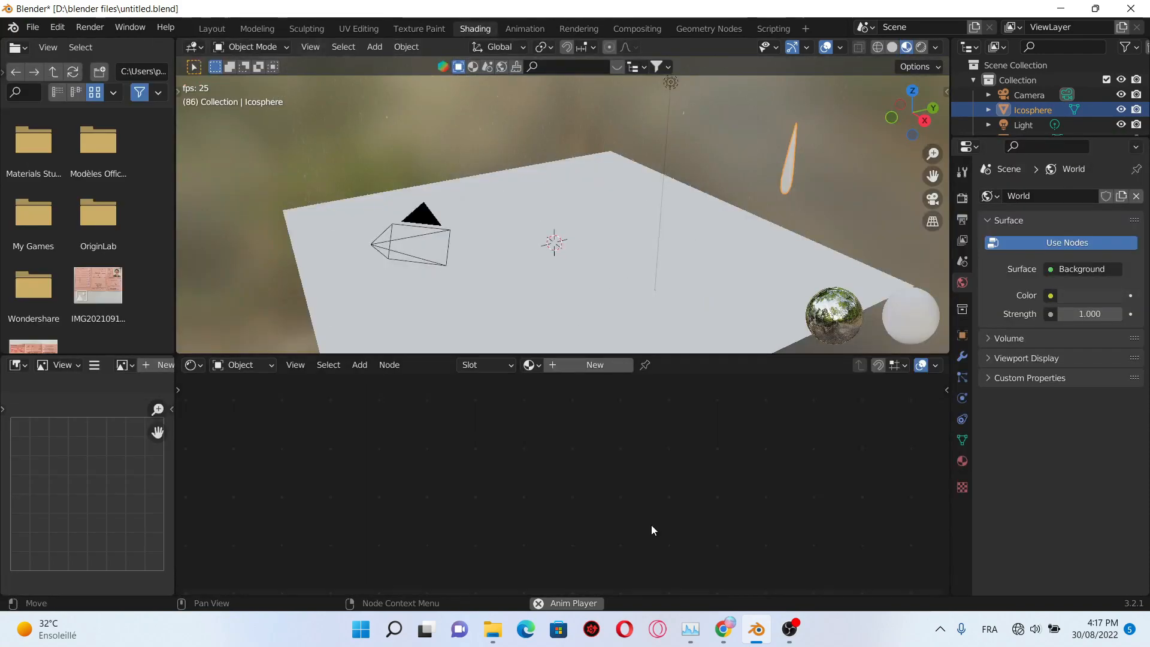
scroll(633, 243, "down", 5)
mouse_move(643, 243)
middle_mouse_down()
mouse_move(704, 227)
mouse_move(563, 230)
mouse_move(656, 208)
mouse_move(690, 233)
middle_mouse_up()
key("z")
left_click(652, 161)
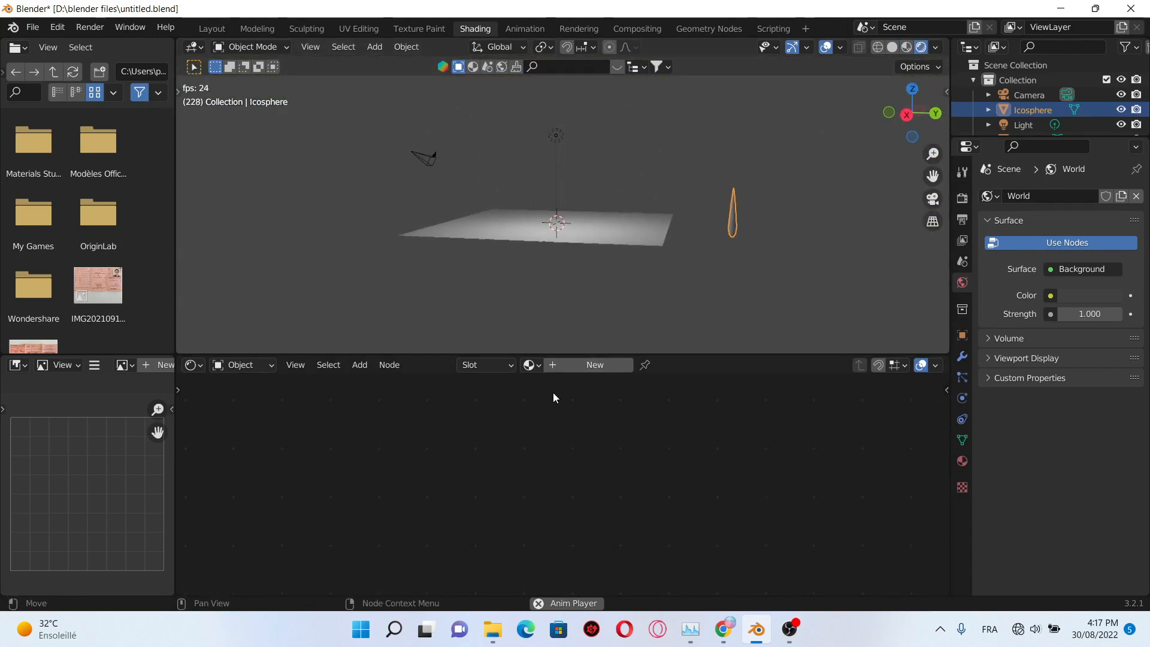
Step: Create a new material for the raindrop and delete its Principled BSDF node
left_click(594, 365)
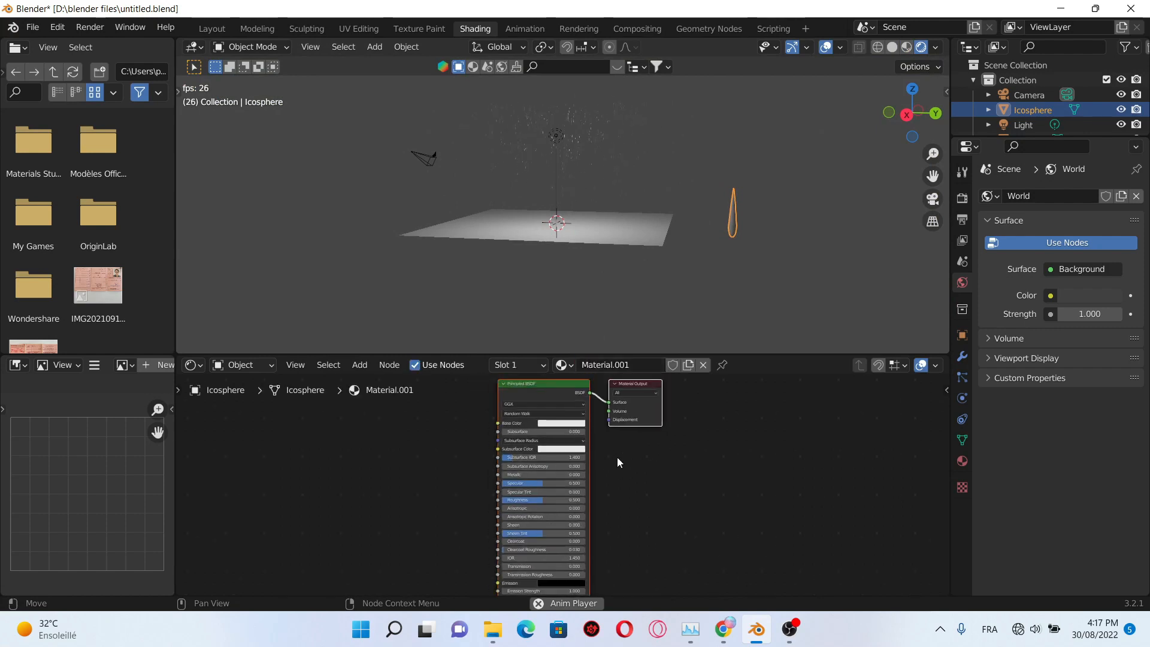
left_click(545, 402)
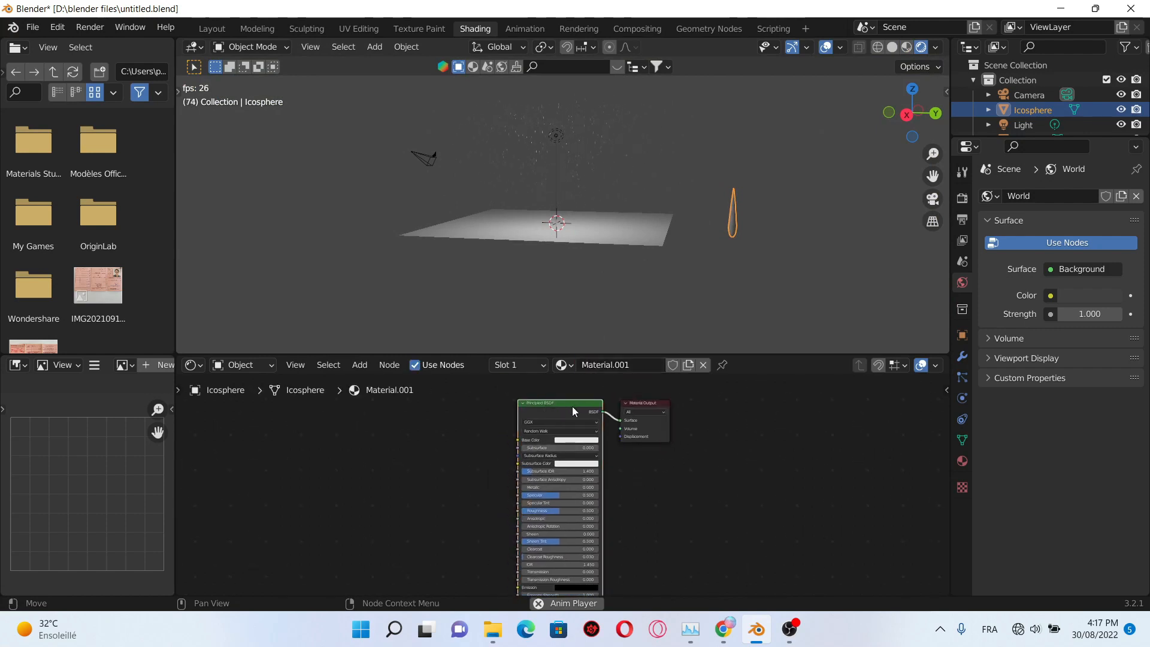
key("x")
Step: Add a Glass BSDF node and connect its BSDF output to the Material Output's Surface input
key("shift+a")
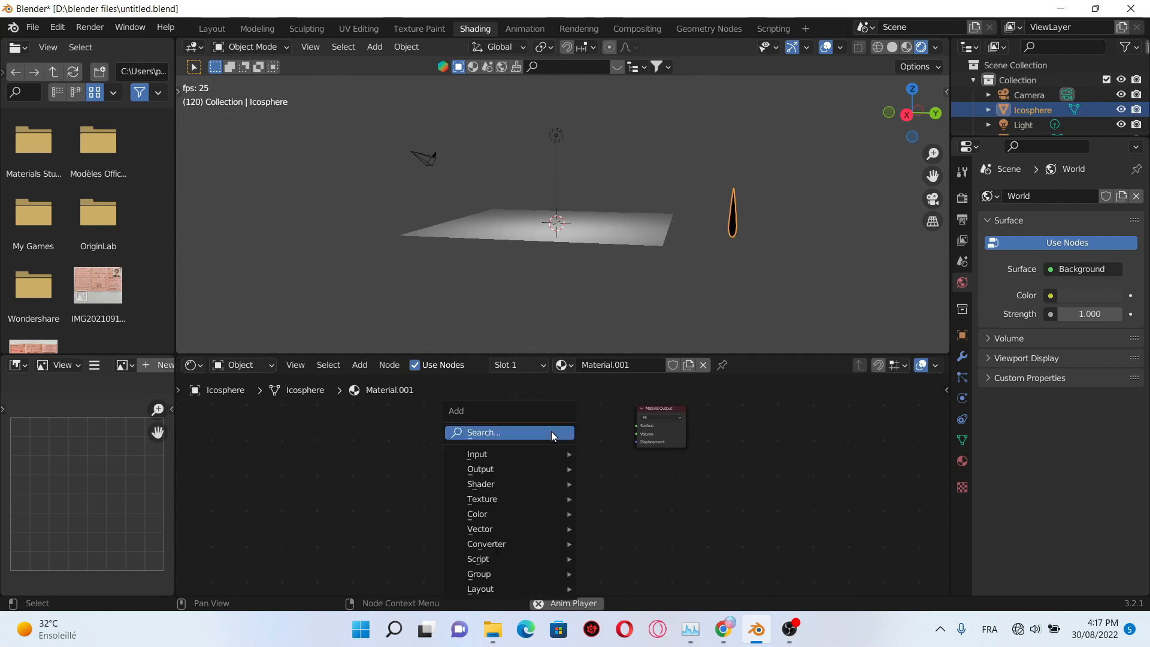
left_click(551, 431)
type("glass")
key("Return")
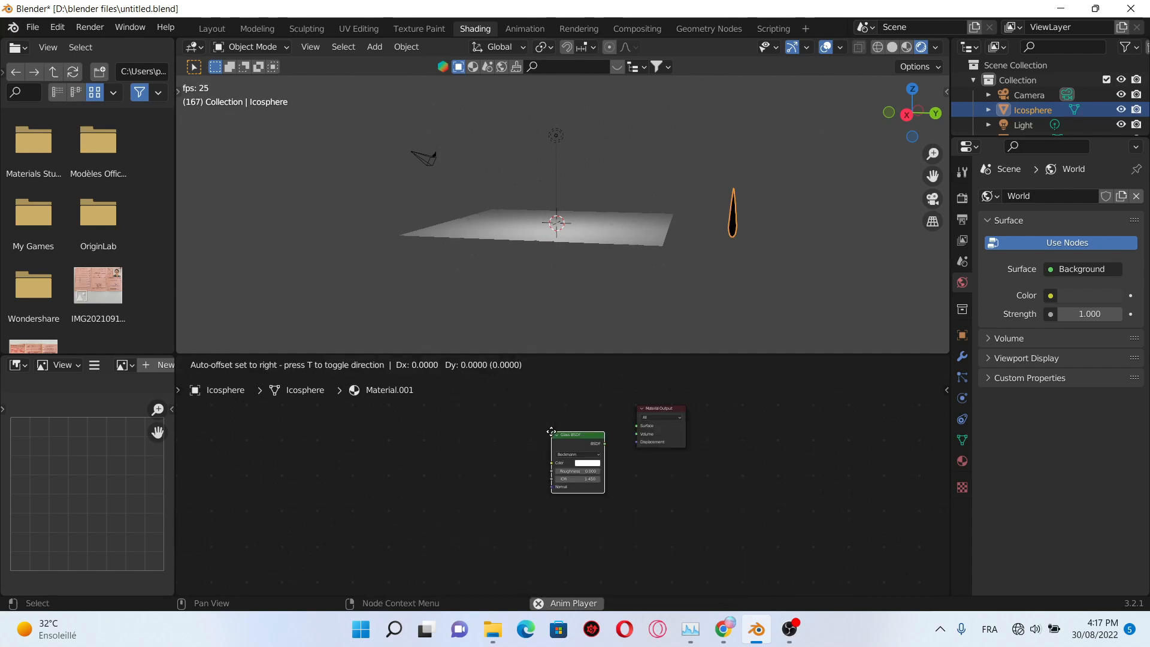
left_click(536, 433)
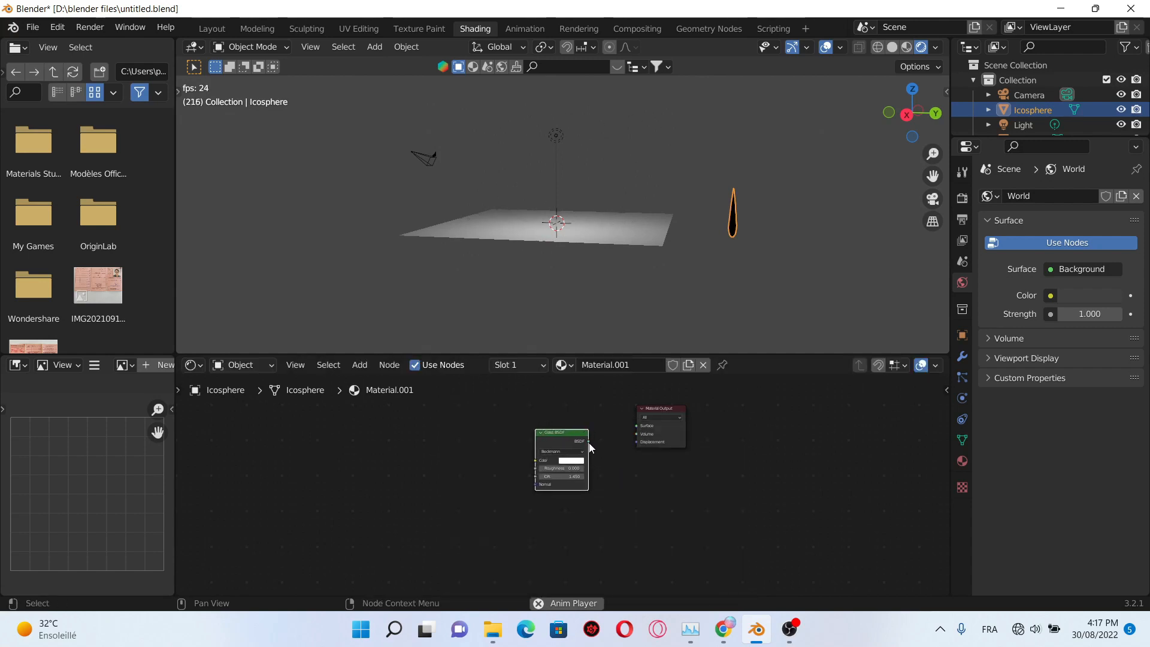
left_click_drag(588, 441, 639, 427)
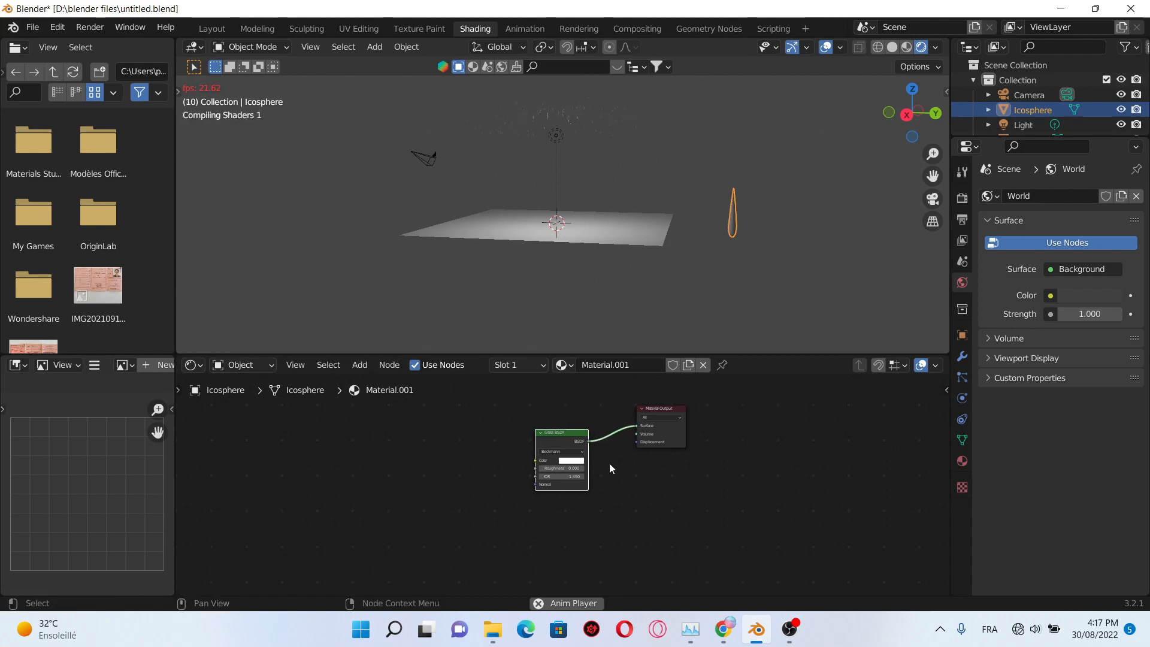
Step: Set the Glass BSDF node's IOR to 1.330
scroll(572, 476, "up", 3)
left_click(575, 475)
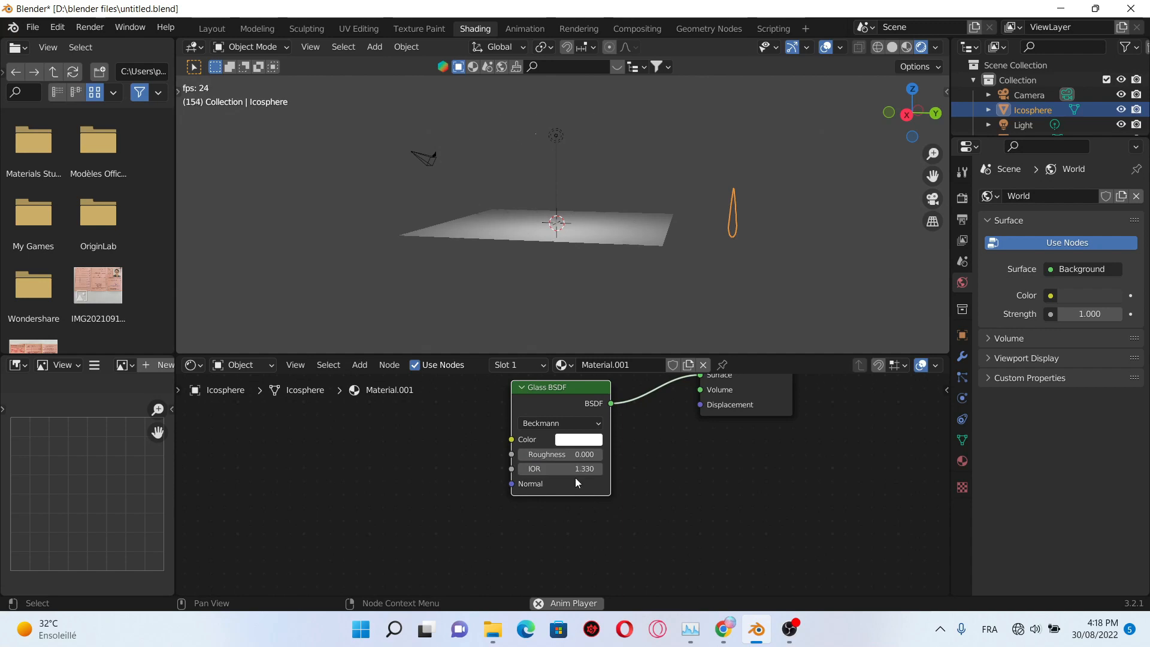
scroll(666, 494, "down", 2)
Step: Switch the viewport to Material Preview shading and examine the glass raindrop from several angles
middle_click_drag(743, 199, 693, 213)
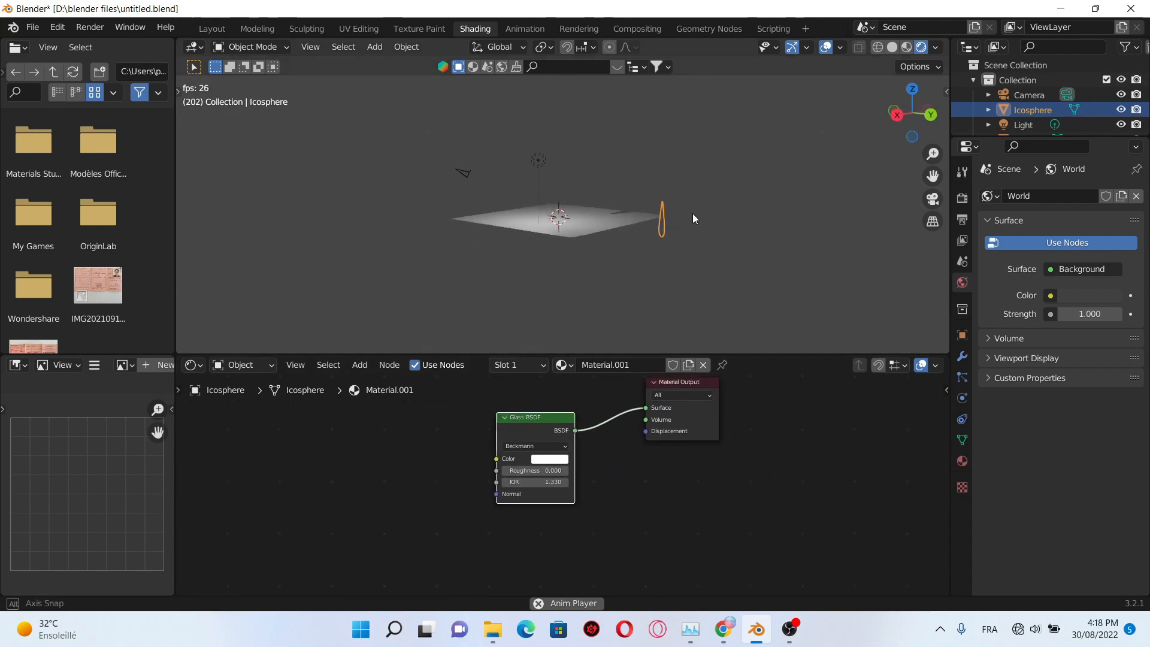
key("z")
left_click(755, 267)
scroll(672, 257, "up", 5)
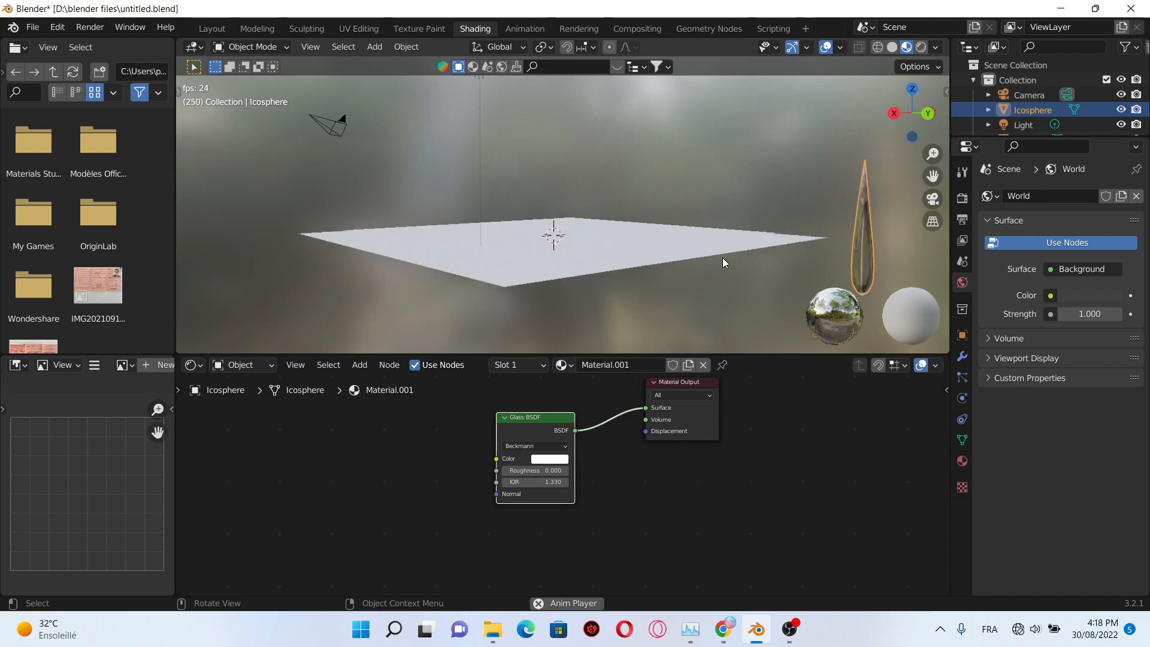
middle_click_drag(749, 258, 696, 250)
scroll(725, 257, "up", 1)
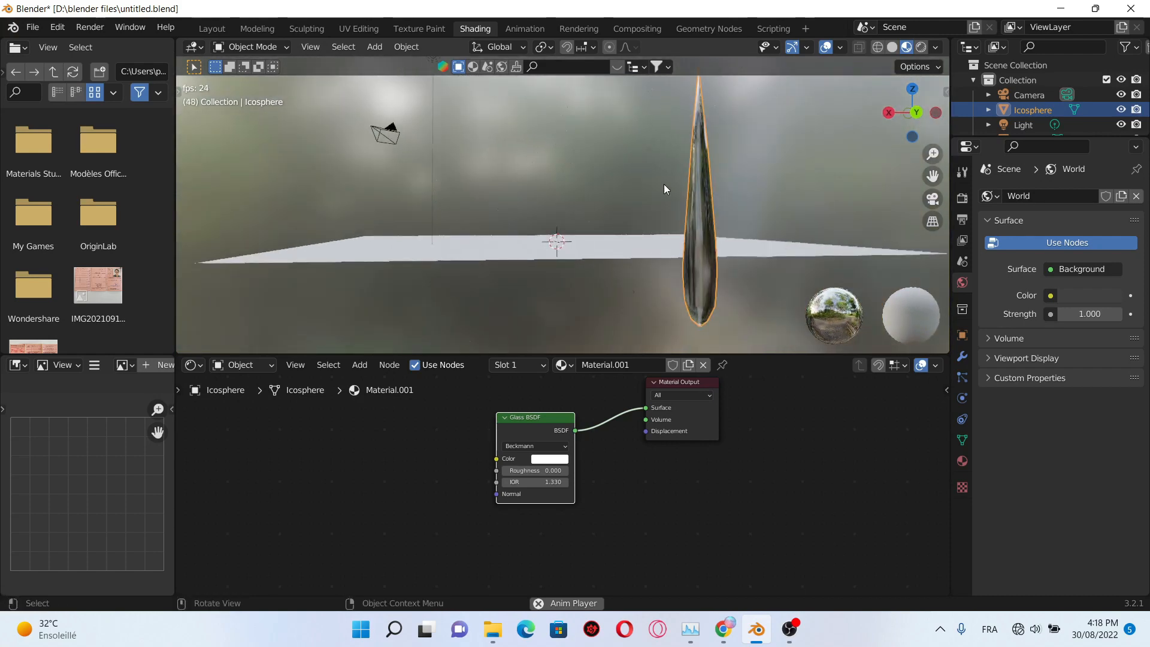
middle_click_drag(745, 297, 656, 273)
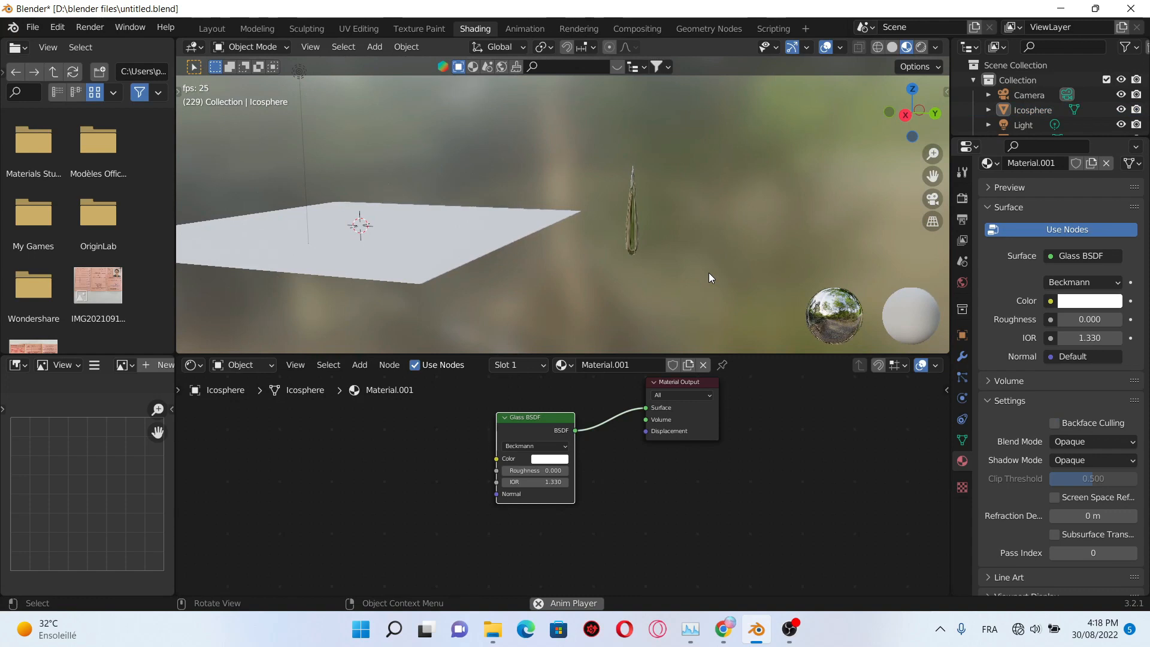
middle_click_drag(777, 239, 758, 234)
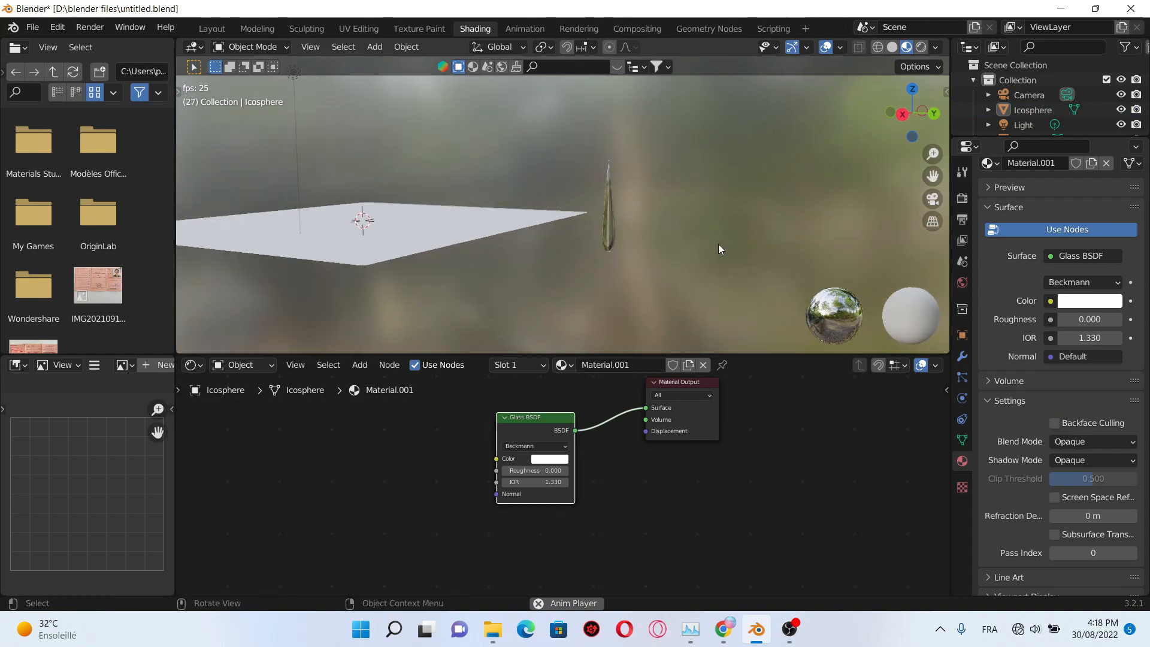
Step: Enable Backface Culling on the raindrop's material and set its Blend Mode to Alpha Hashed and Shadow Mode to None
scroll(717, 244, "up", 1)
left_click(623, 236)
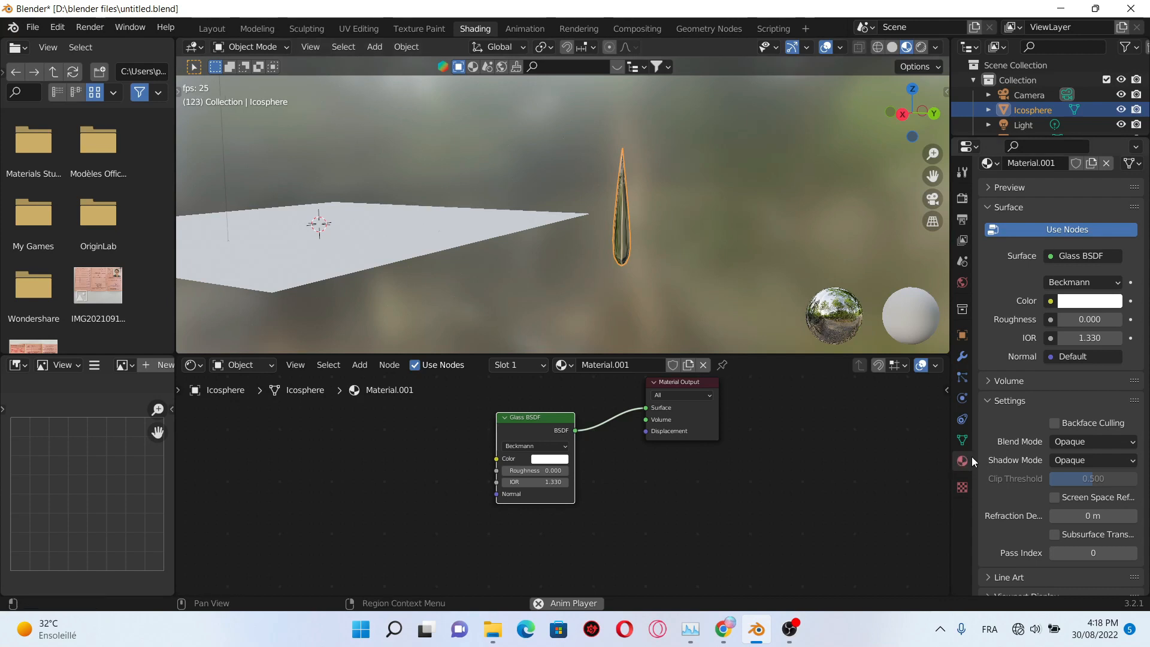
scroll(1000, 365, "down", 2)
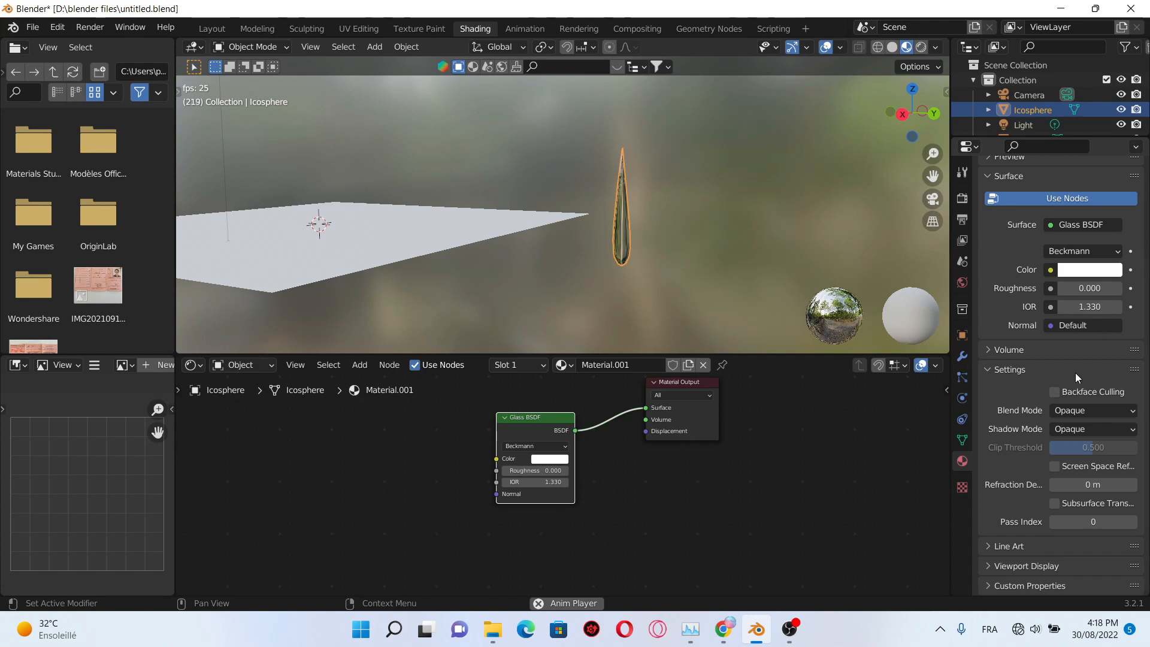
left_click(1058, 392)
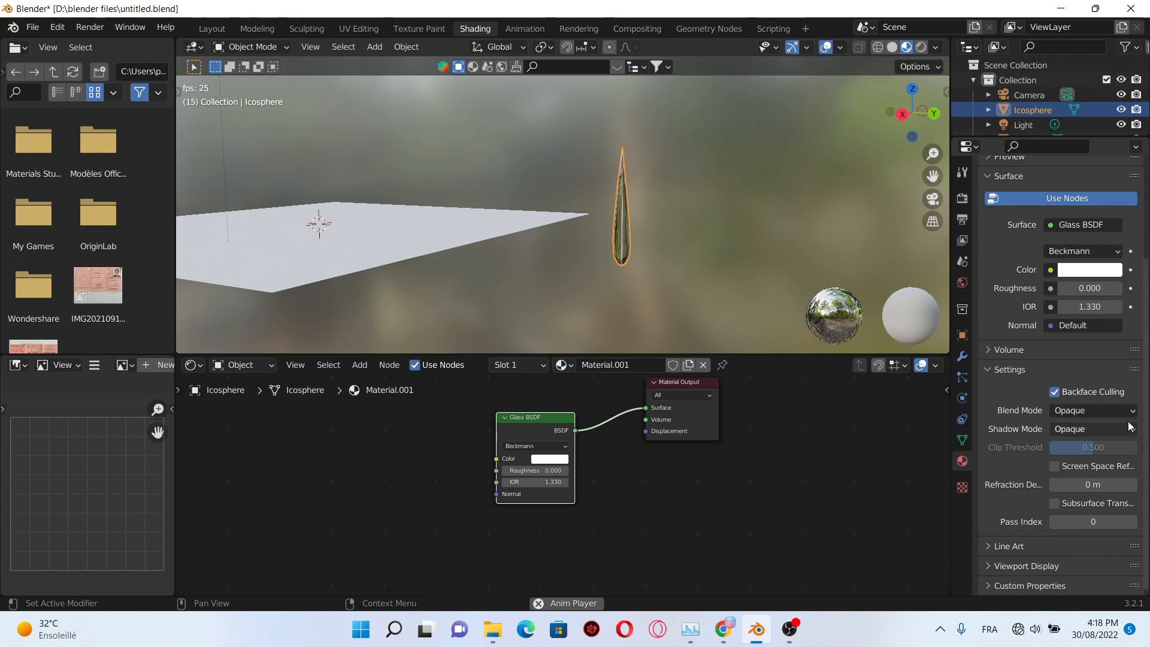
left_click(1090, 411)
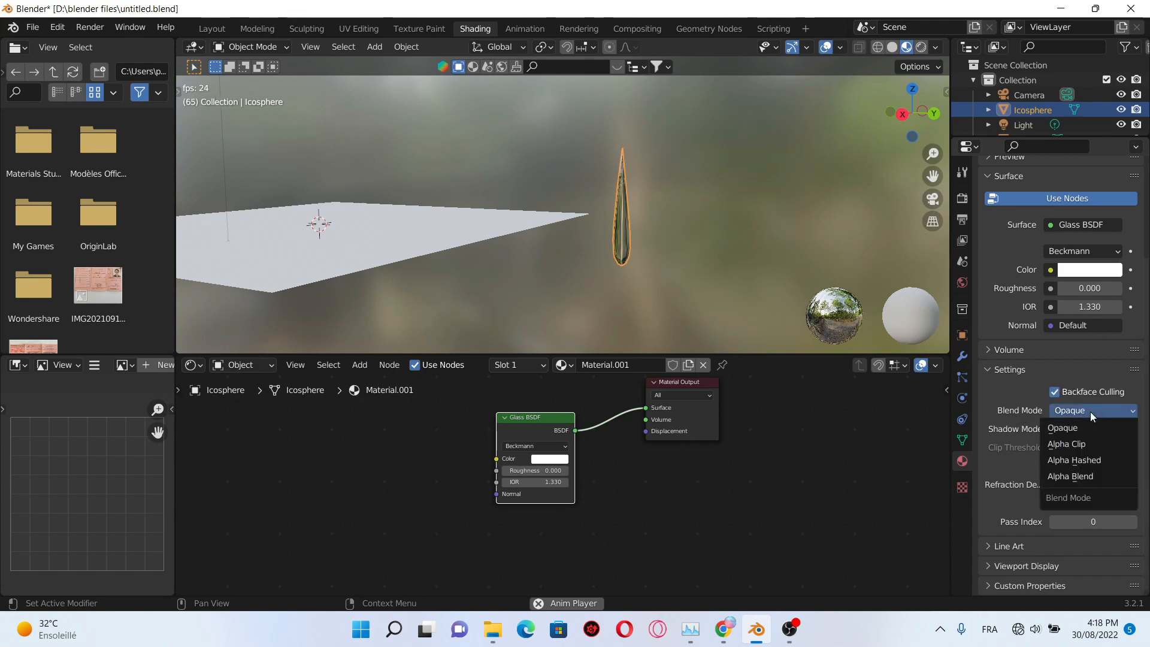
left_click(1130, 458)
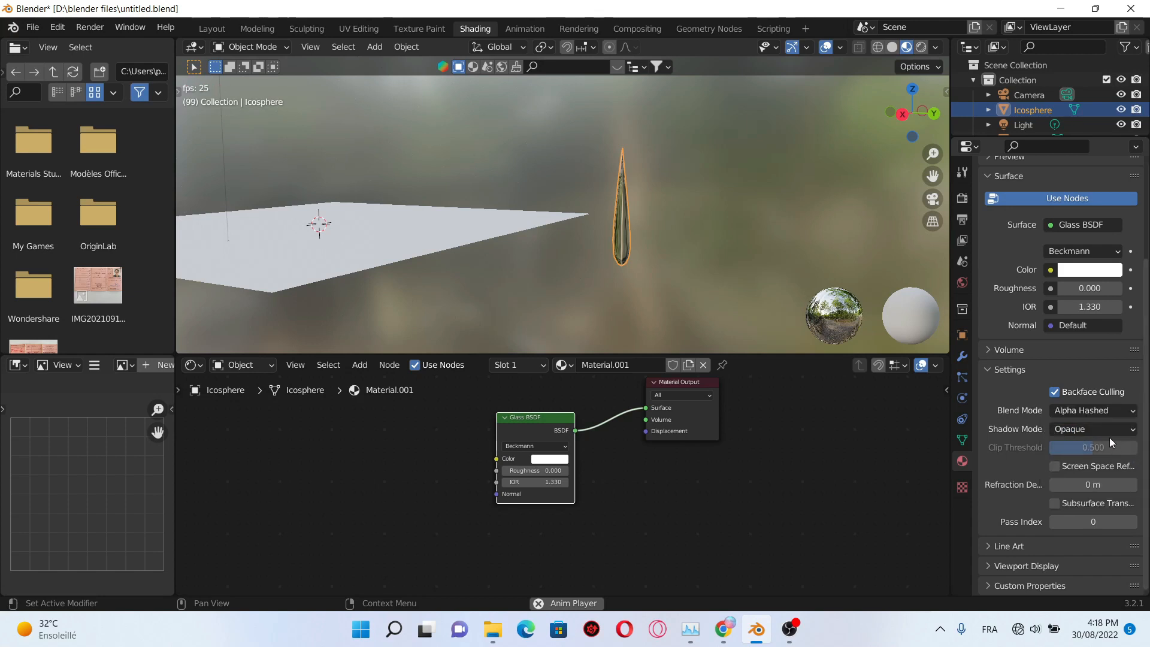
left_click(1105, 429)
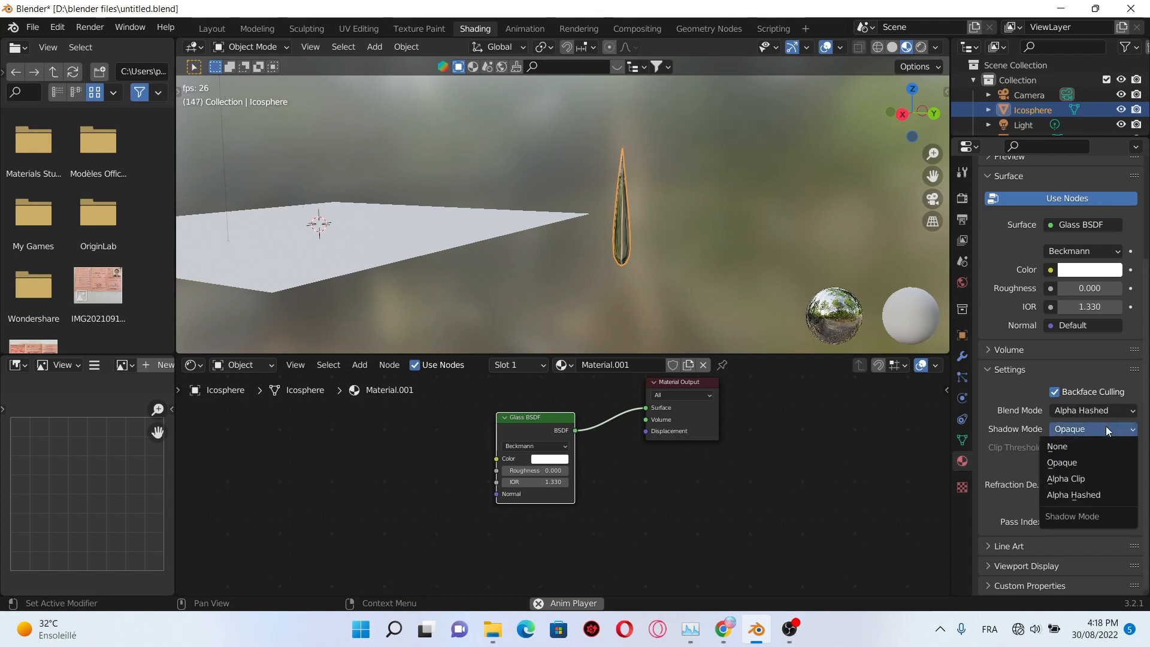
left_click(1085, 447)
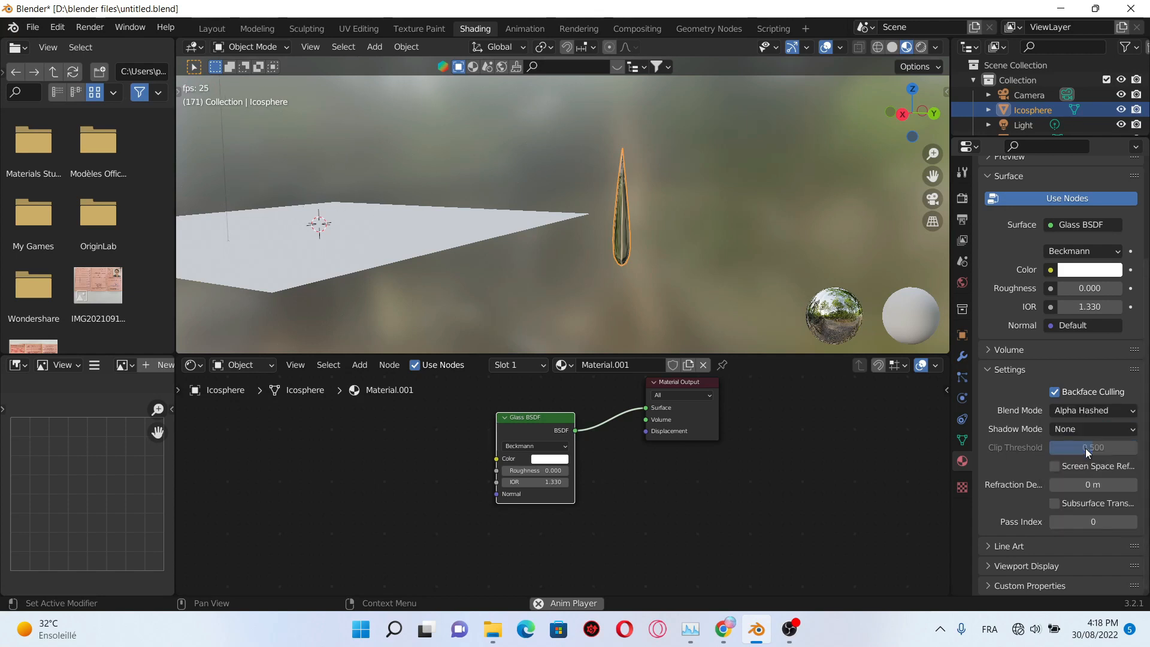
Step: Enable Screen Space Refraction and Subsurface Translucency for the raindrop's material and inspect the drop up close
left_click(1058, 465)
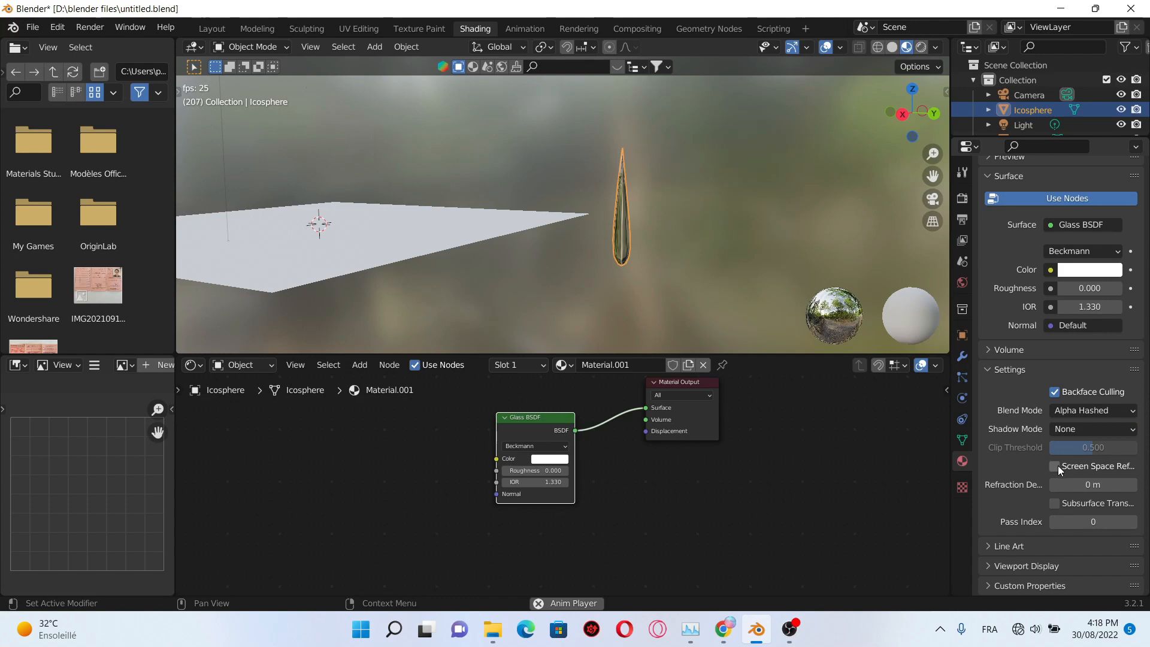
left_click(1057, 506)
scroll(736, 390, "down", 1)
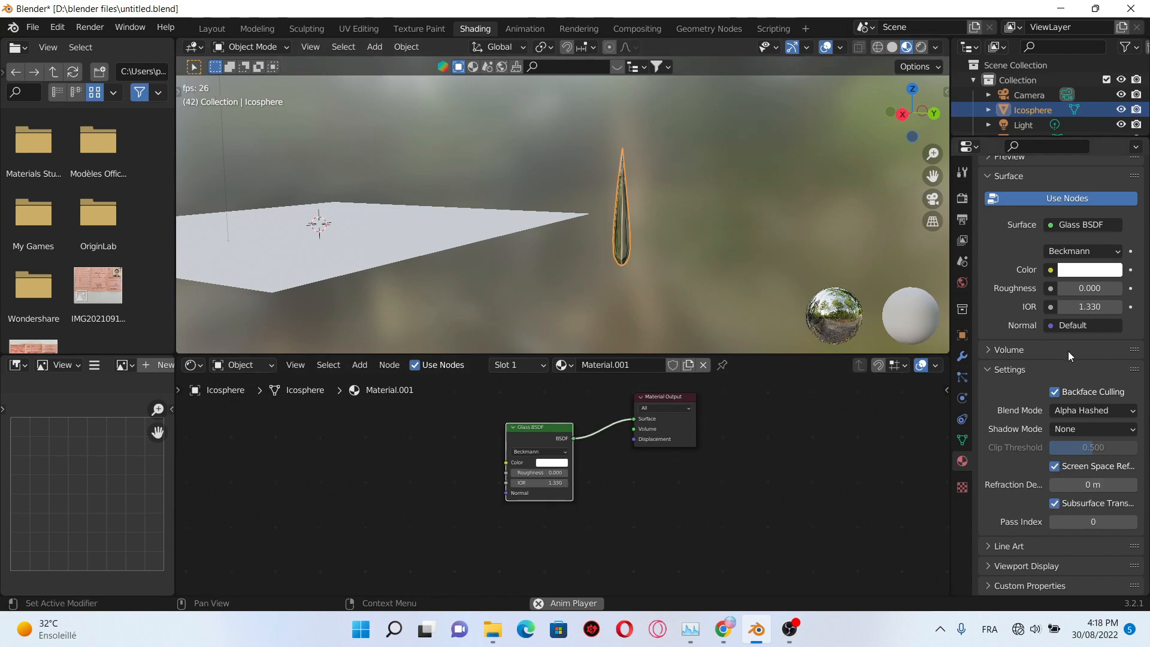
middle_click_drag(838, 274, 708, 273)
middle_click_drag(499, 278, 572, 276)
scroll(908, 219, "up", 3)
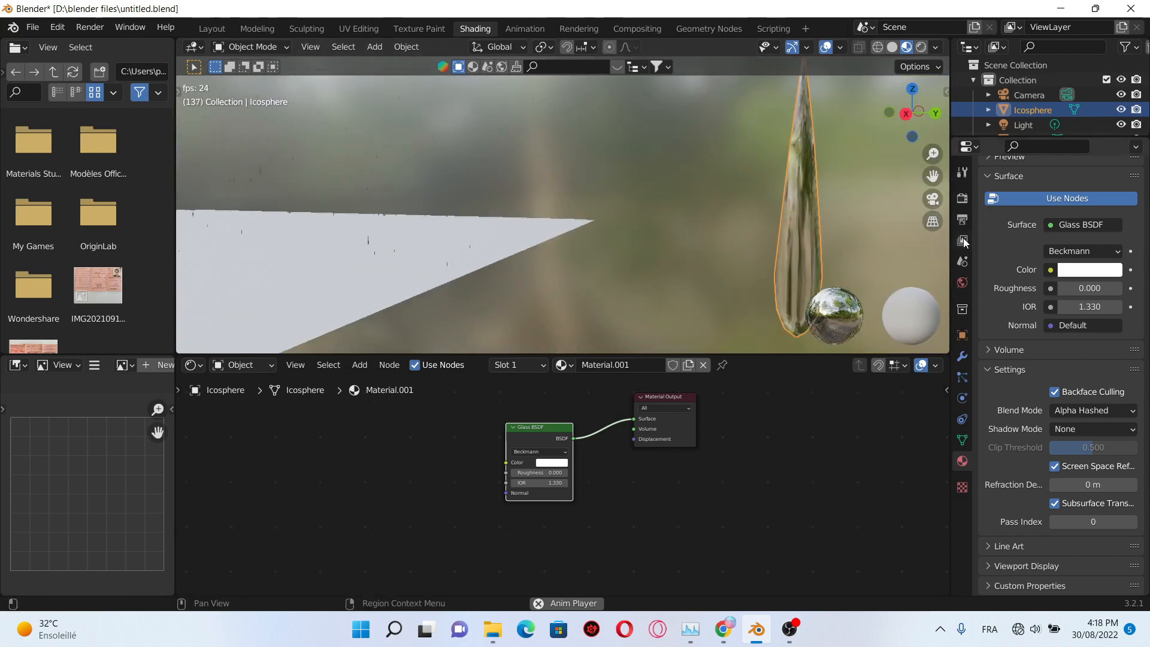
Step: Enable Eevee's Screen Space Reflections with Refraction, disable Half Res Trace, and set Trace Precision and Max Roughness to 1.000
left_click(963, 198)
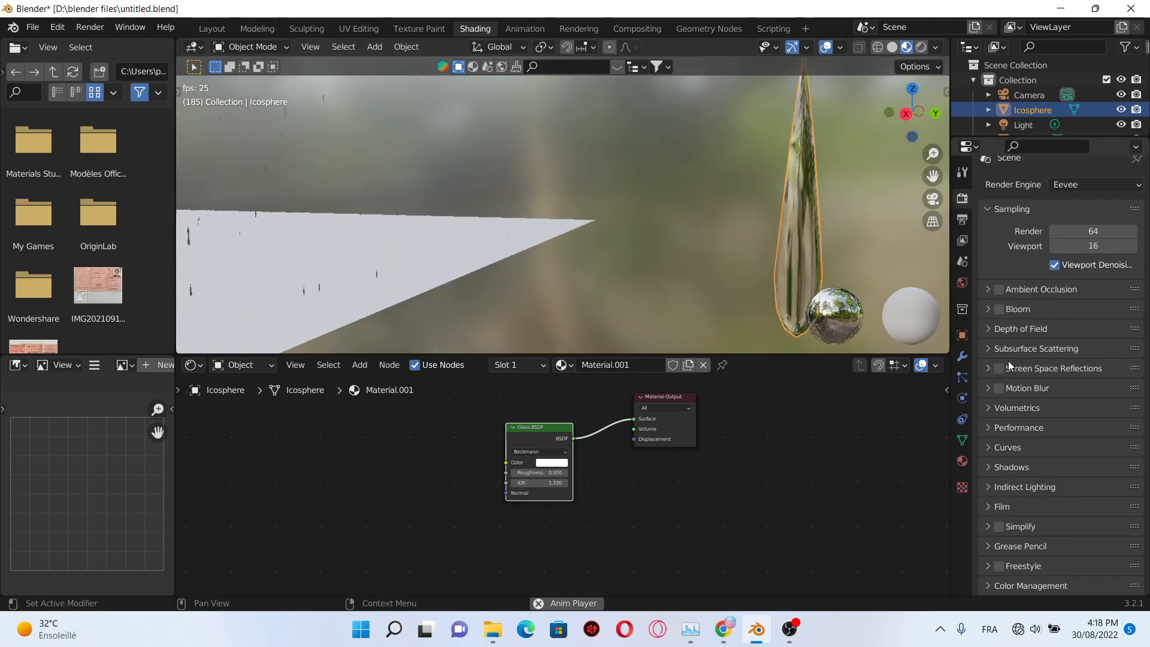
left_click(986, 369)
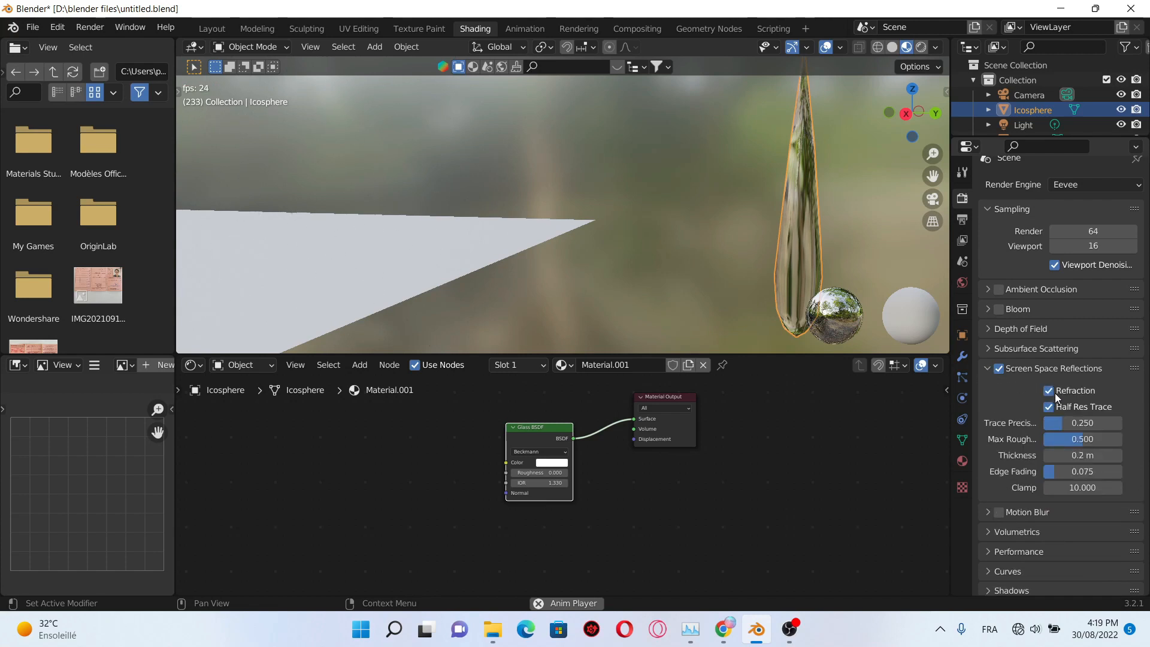
left_click(1049, 408)
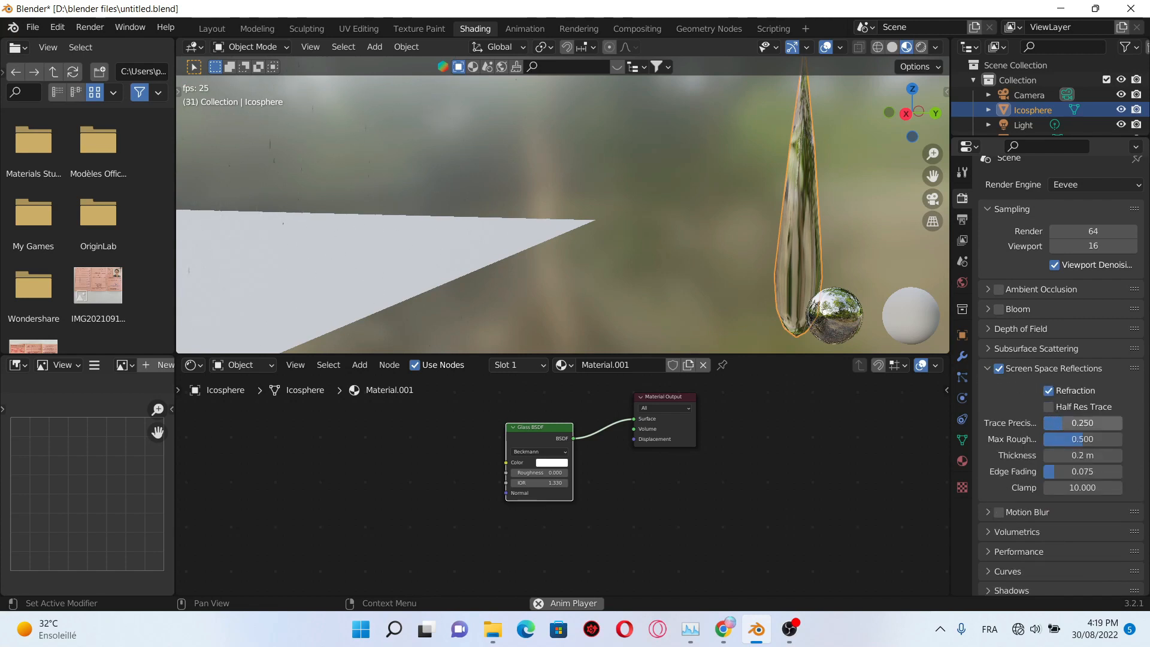
mouse_move(1069, 423)
left_mouse_down()
mouse_move(1121, 423)
mouse_move(1102, 439)
mouse_move(1121, 439)
left_mouse_up()
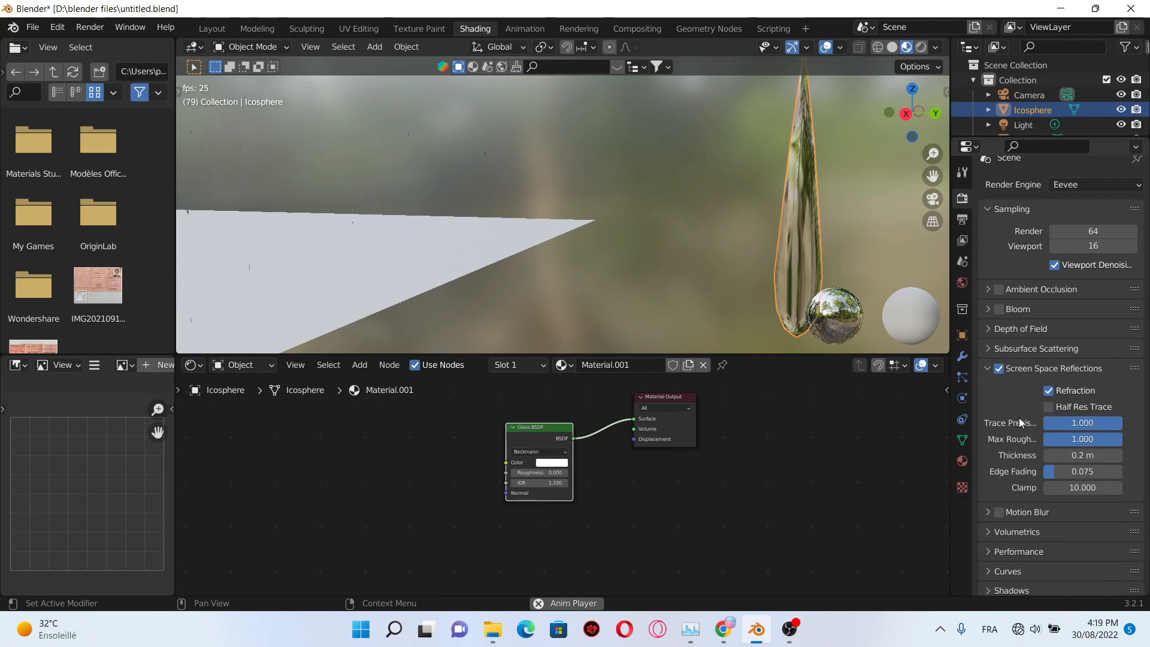
scroll(764, 242, "down", 3)
middle_click_drag(764, 242, 733, 242)
scroll(684, 237, "up", 3)
scroll(714, 241, "down", 5)
mouse_move(577, 242)
middle_mouse_down()
mouse_move(601, 245)
mouse_move(580, 244)
middle_mouse_up()
scroll(579, 244, "down", 3)
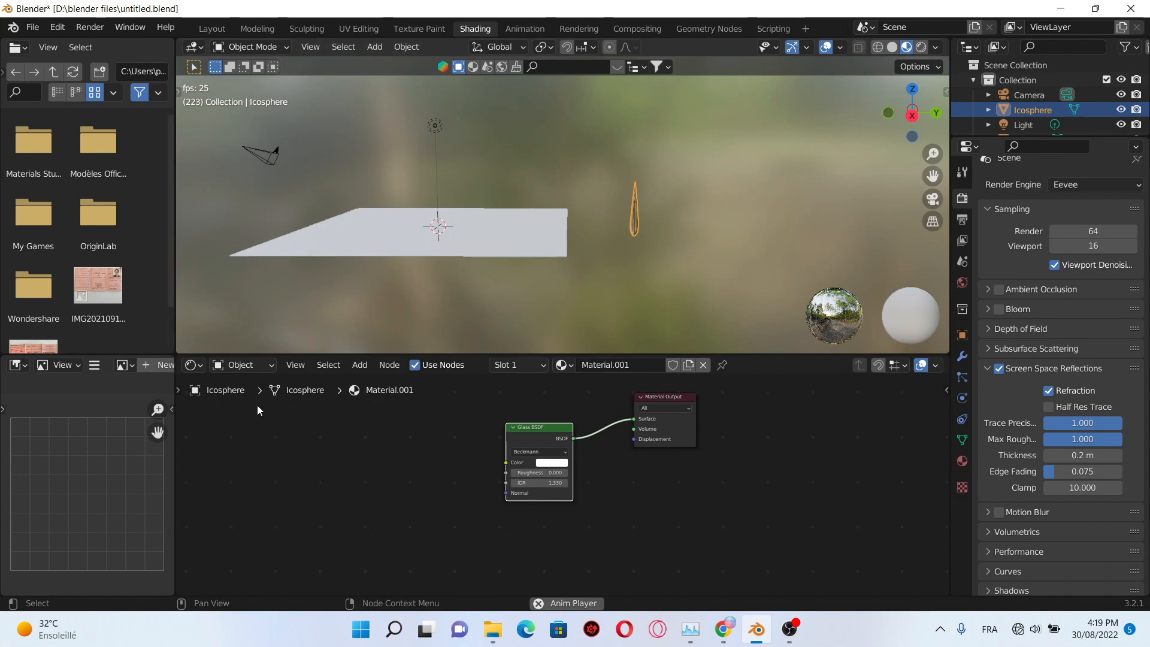
Step: Switch the shader editor from the object's material to the World nodes
left_click(265, 368)
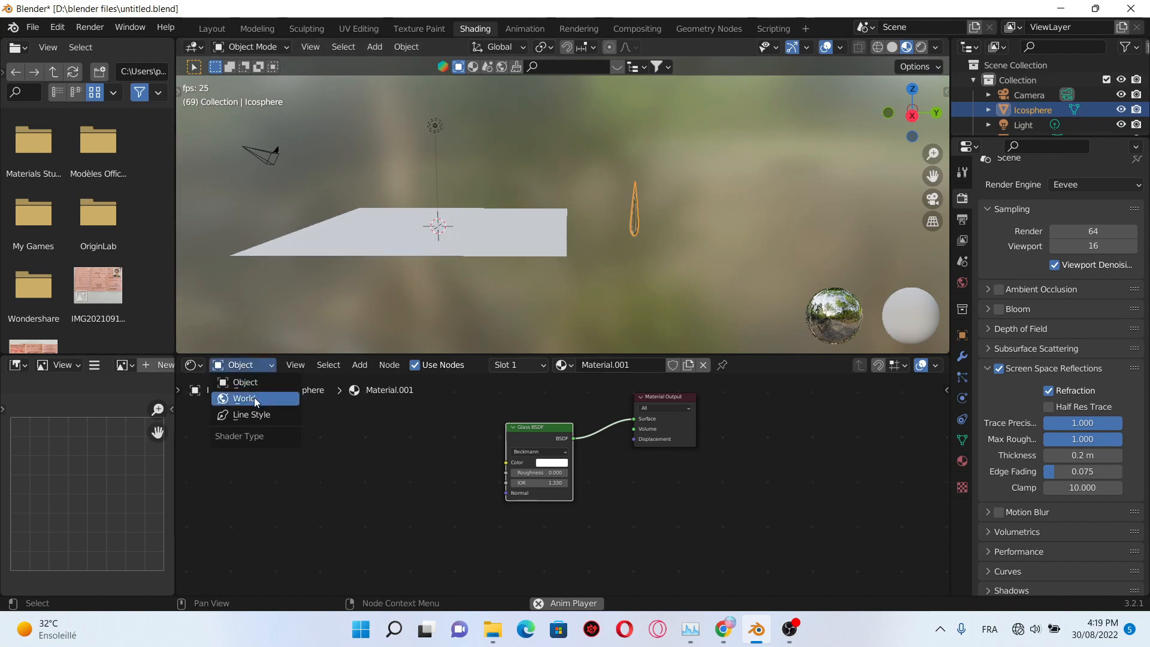
left_click(251, 397)
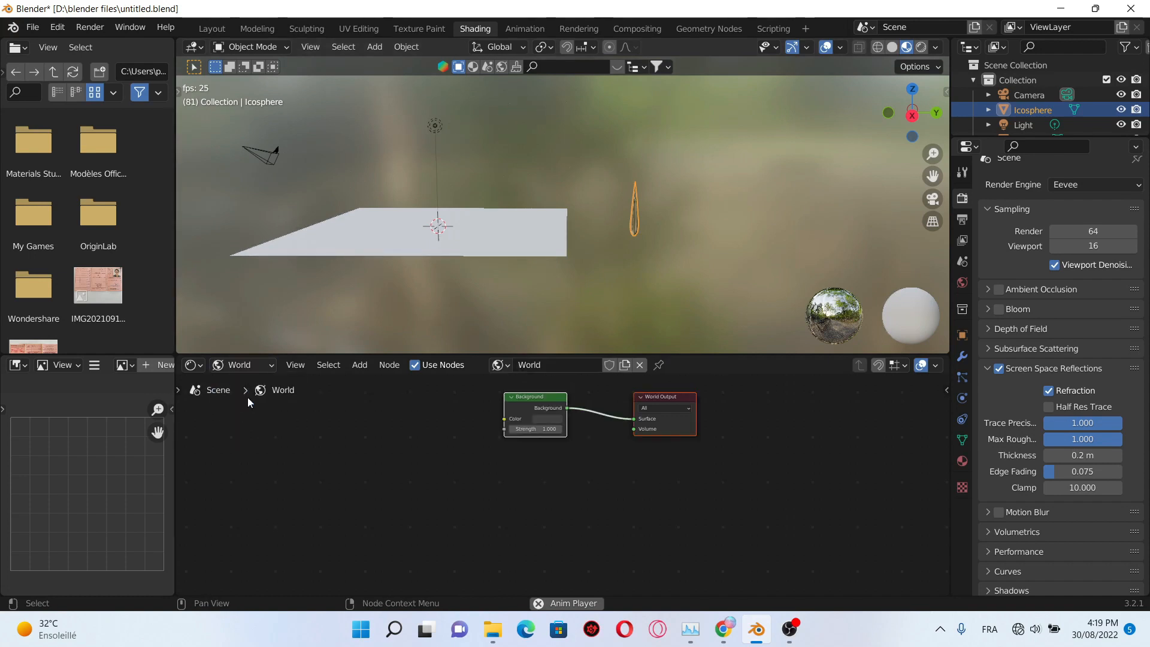
key("shift+a")
left_click(475, 436)
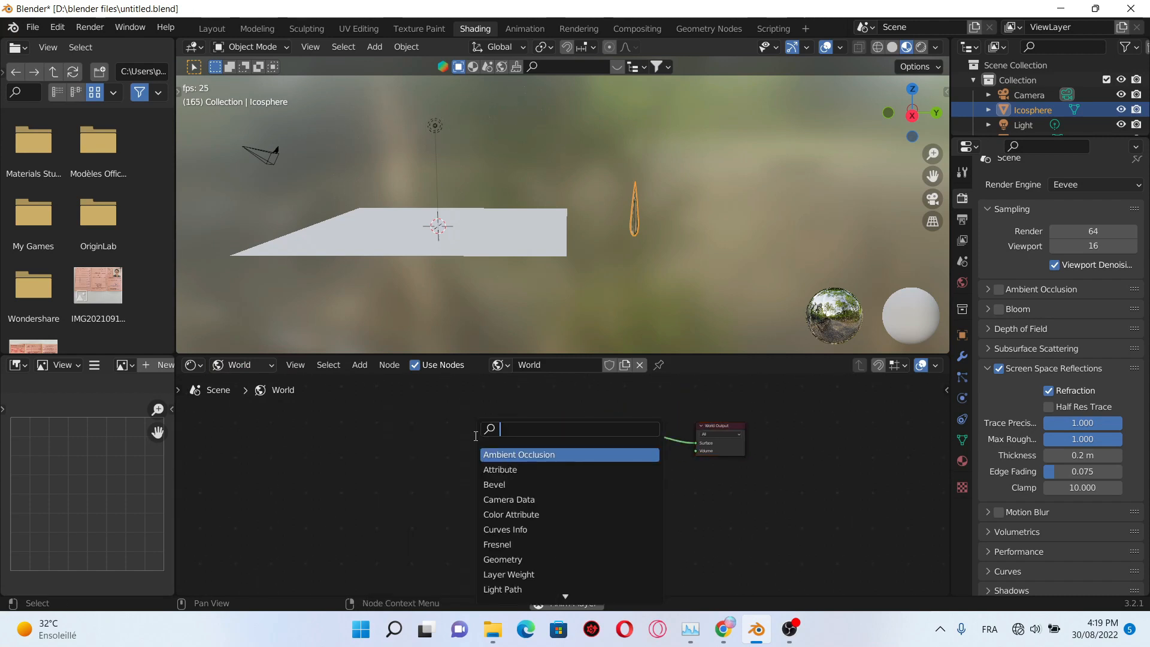
type("im")
key("BackSpace")
key("BackSpace")
key("Escape")
Step: Add an Environment Texture node to the World node tree, placed before the Background node
key("shift+a")
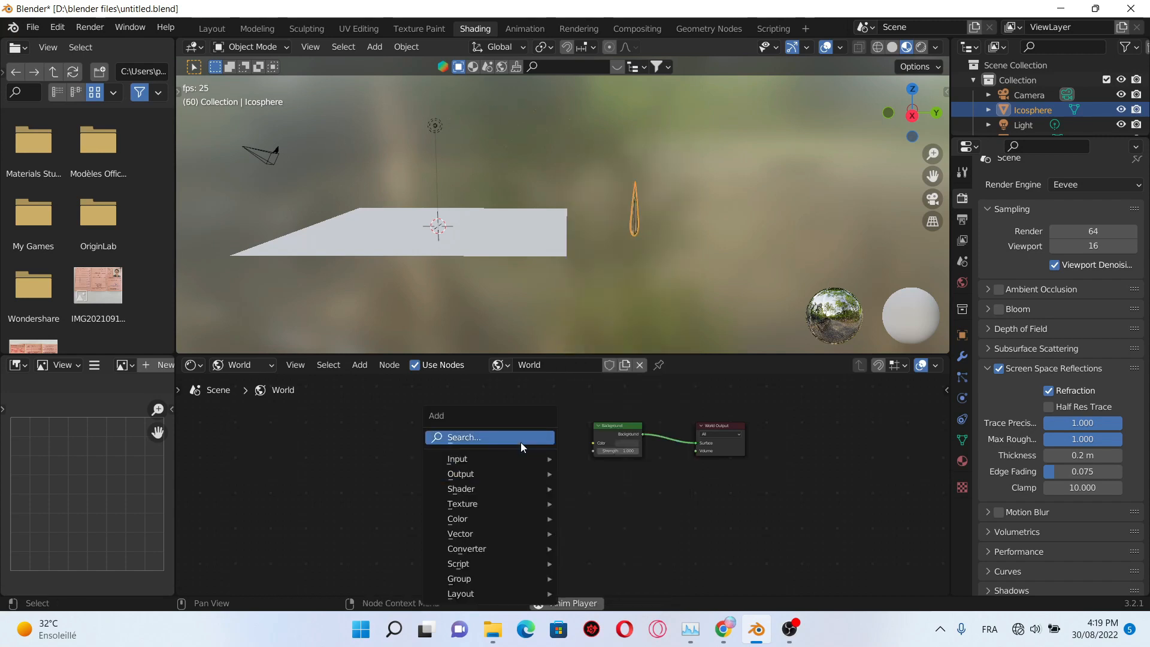
left_click(520, 442)
type("en")
key("Return")
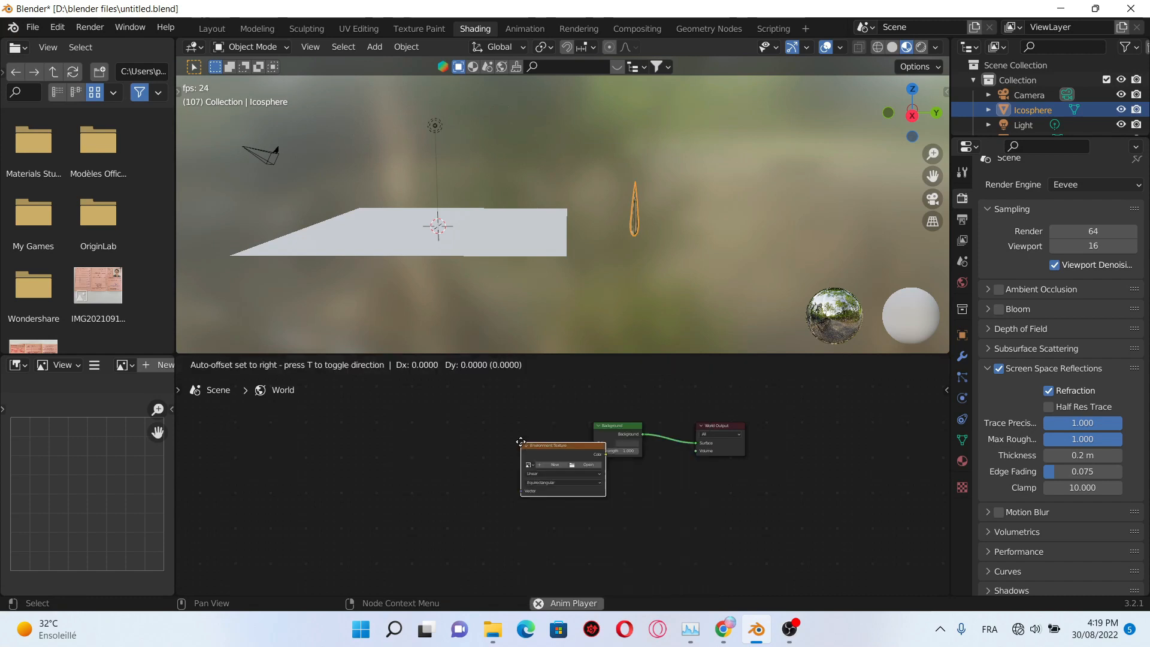
left_click(480, 441)
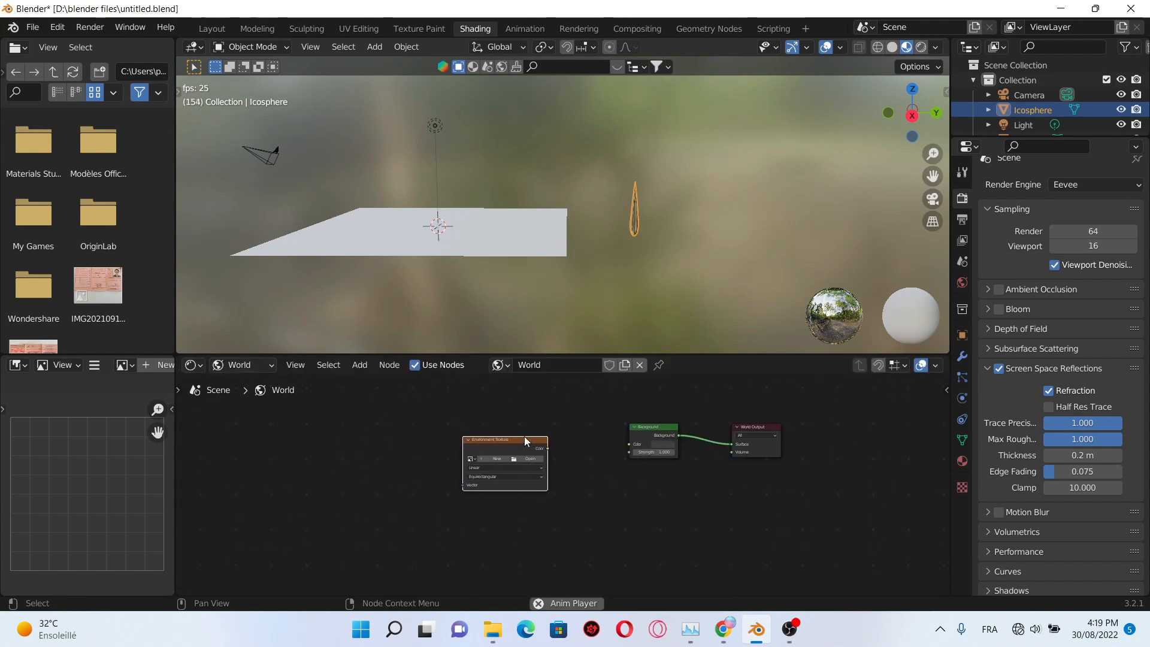
Step: Add Mapping and Texture Coordinate nodes to the Environment Texture and connect the Object output to the Mapping node's Vector input
key("ctrl+t")
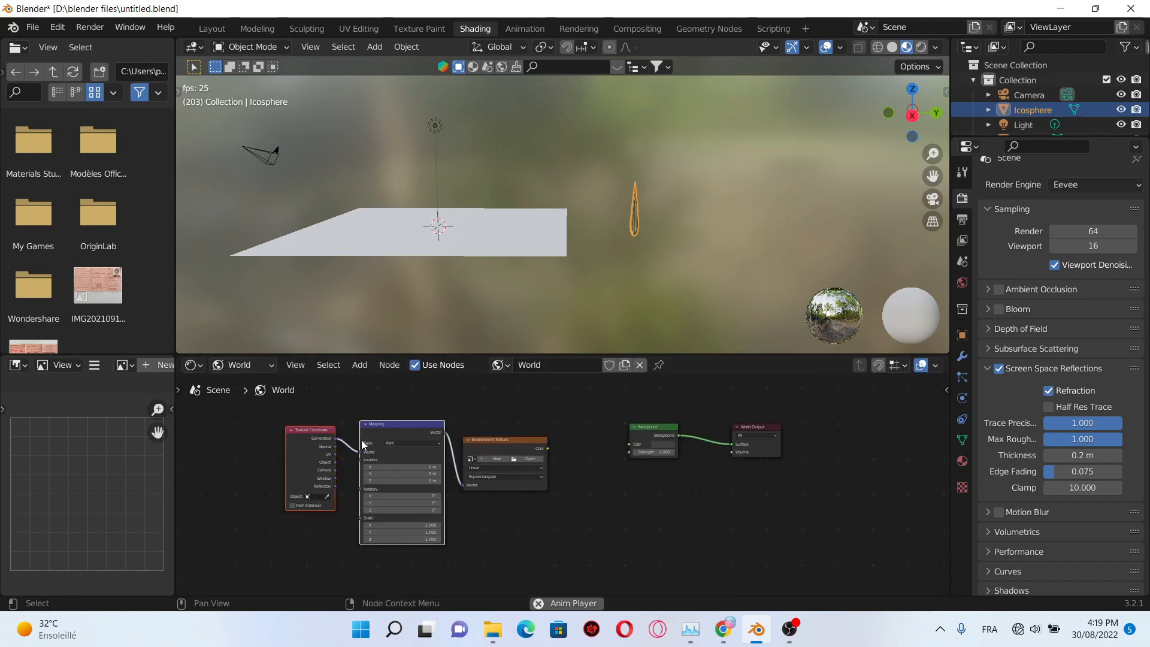
key("g")
scroll(447, 440, "up", 4)
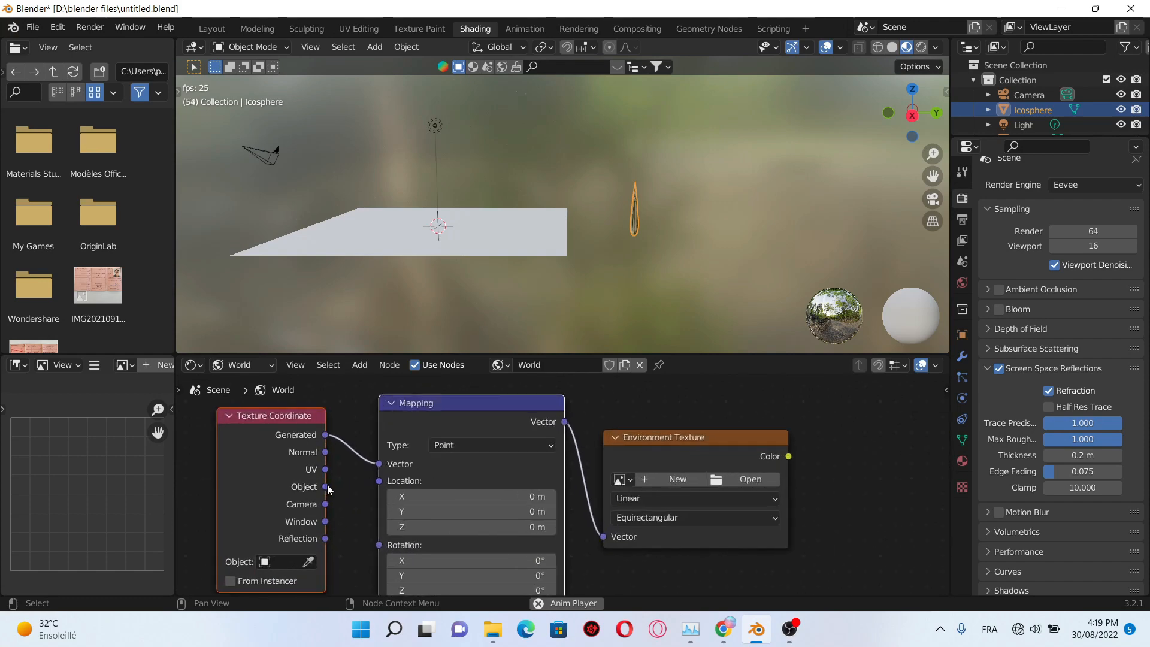
left_click_drag(325, 486, 379, 464)
scroll(695, 498, "down", 3)
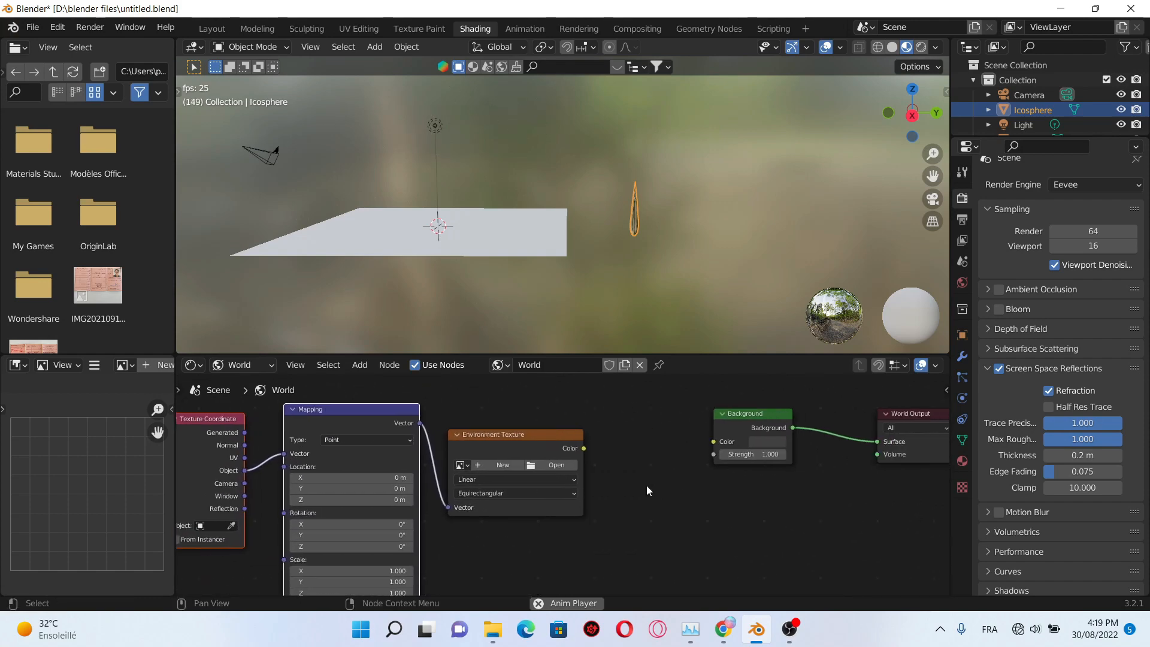
Step: Load shanghai_bund_8k.exr from the Downloads folder into the Environment Texture node
left_click(557, 465)
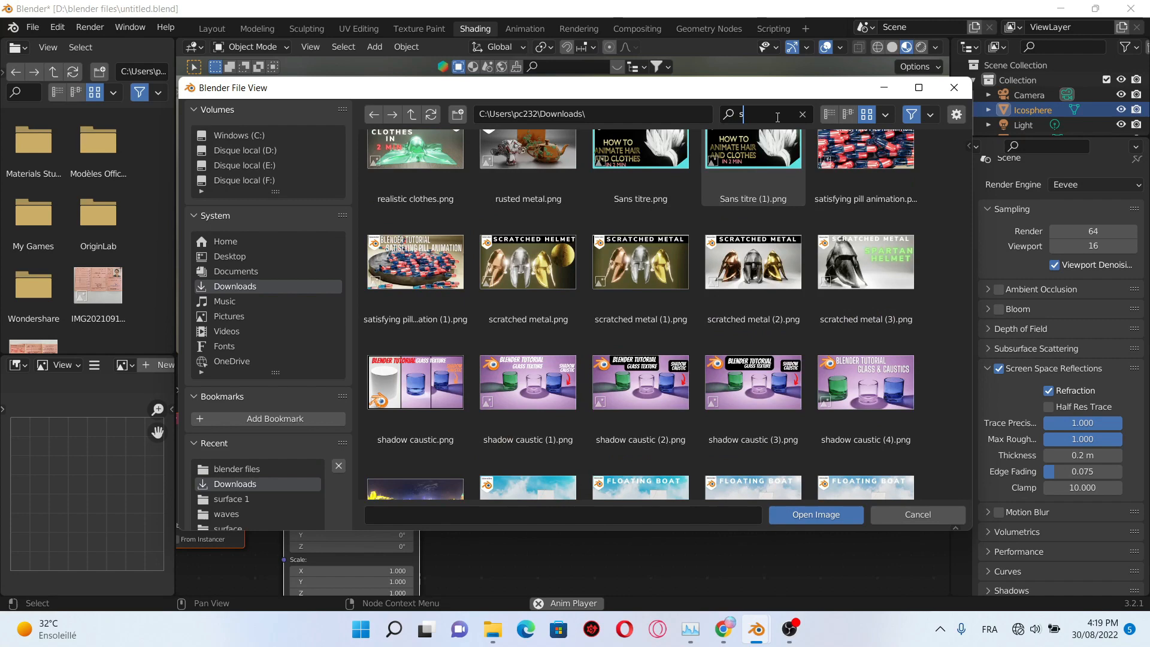
type("sha")
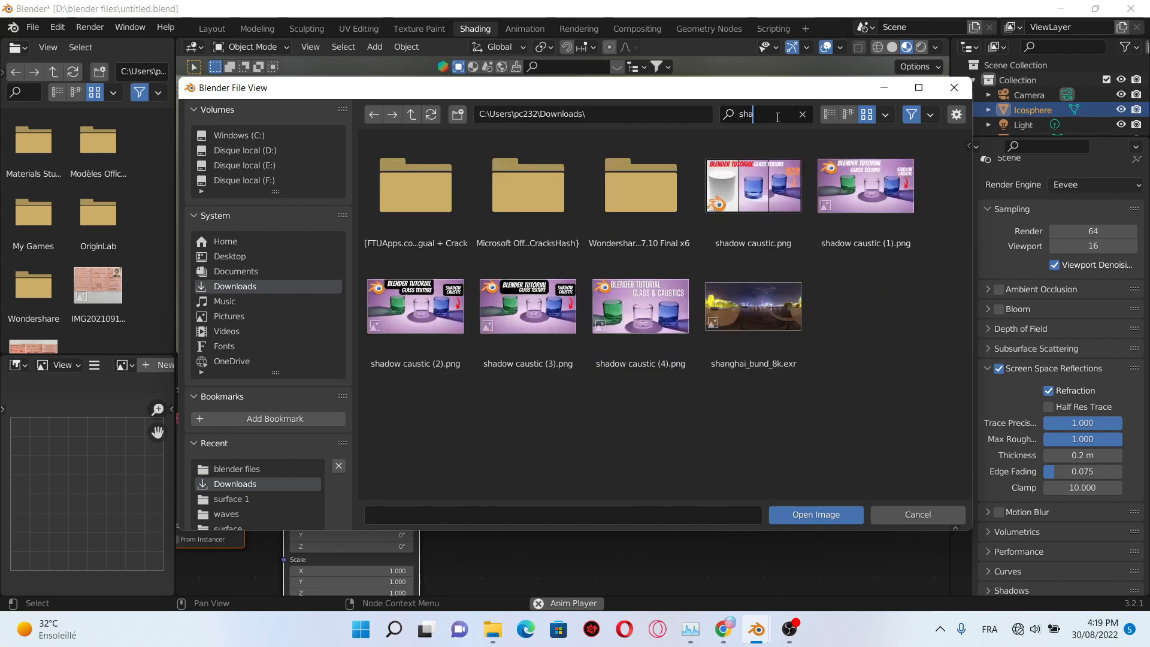
double_click(740, 299)
scroll(628, 447, "down", 3)
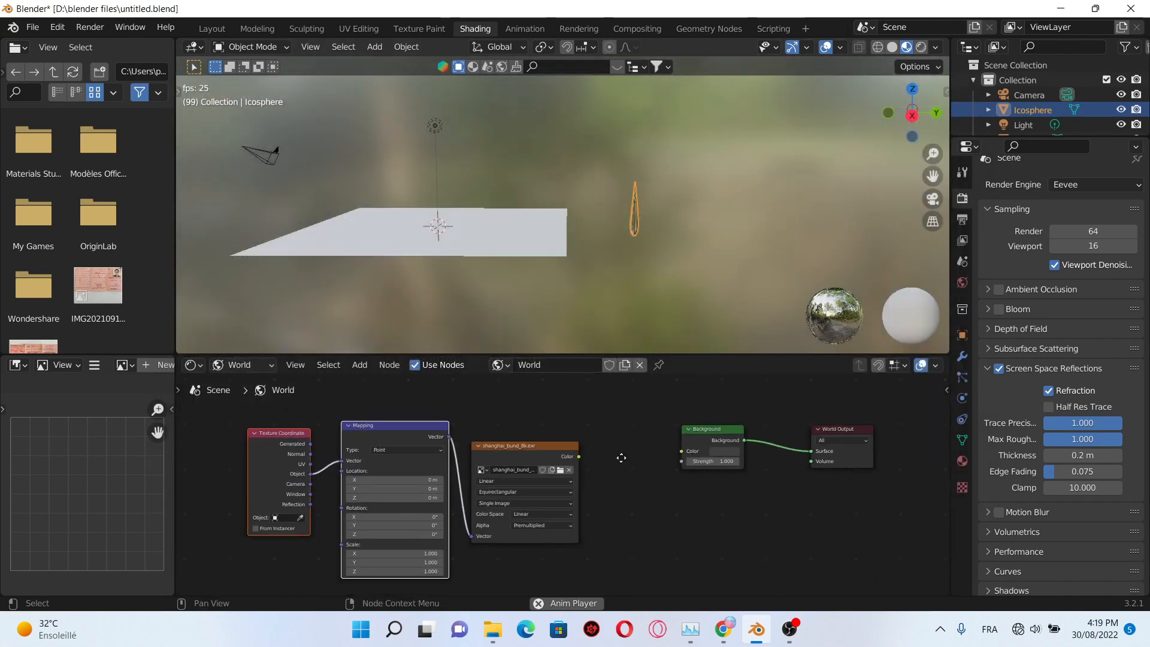
Step: Delete the Background node and connect the environment texture's Color output to the World Output's Surface input
left_click(645, 428)
key("x")
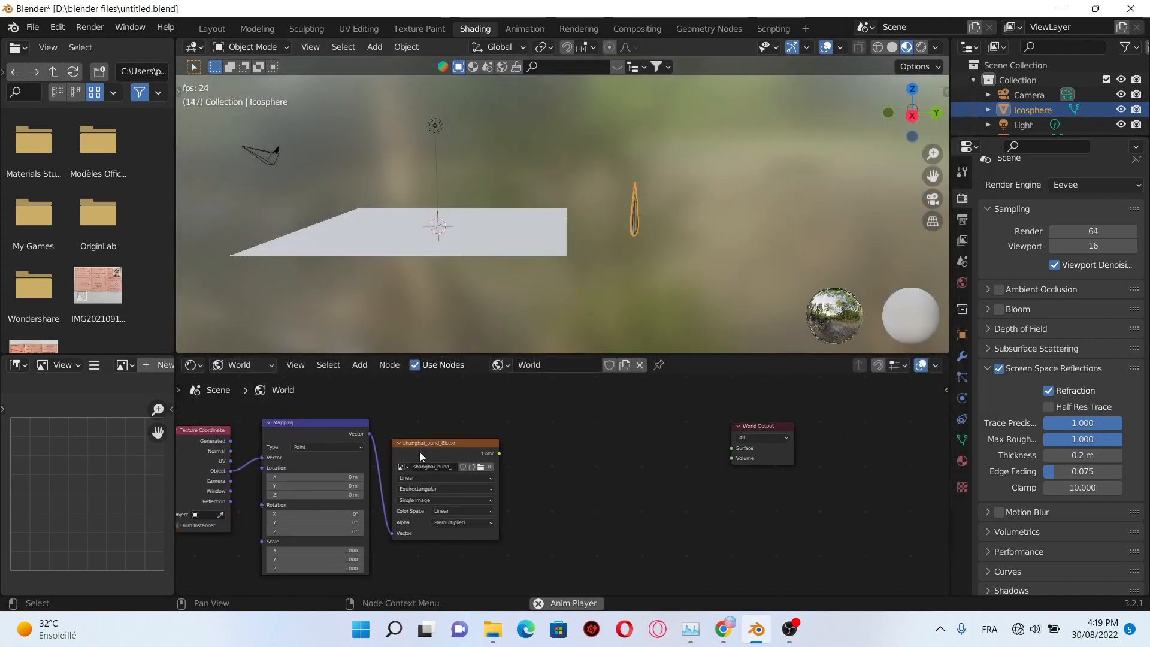
left_click_drag(497, 453, 734, 448)
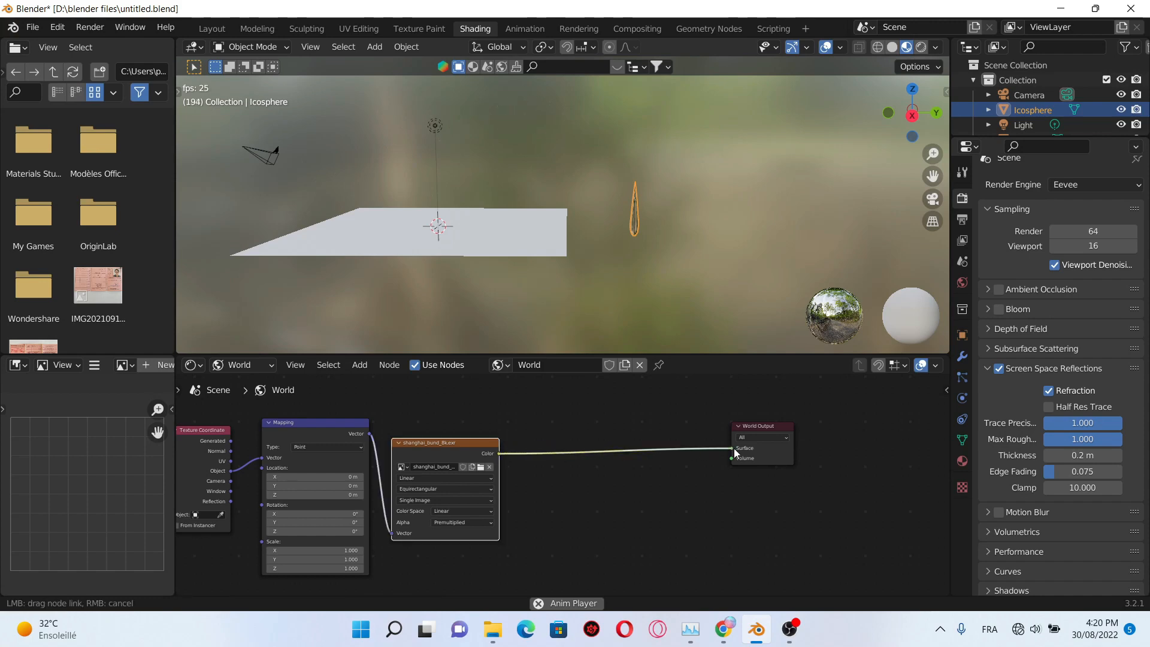
key("Home")
Step: Switch the viewport to Rendered shading and look around the environment surrounding the ground plane
key("z")
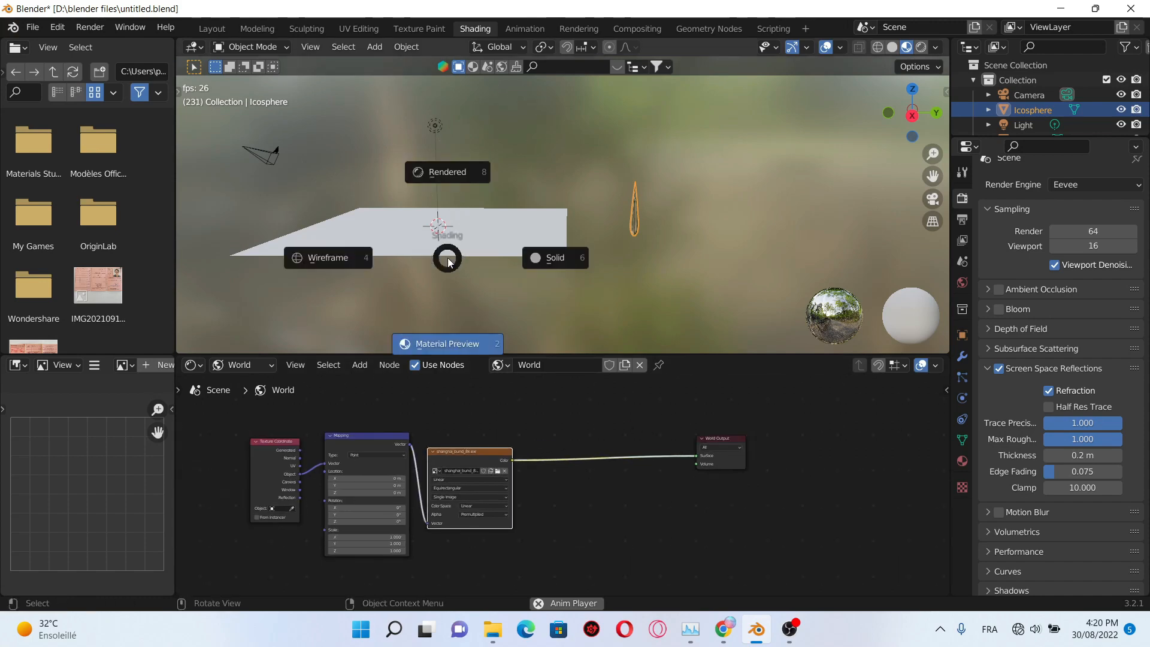
left_click(442, 173)
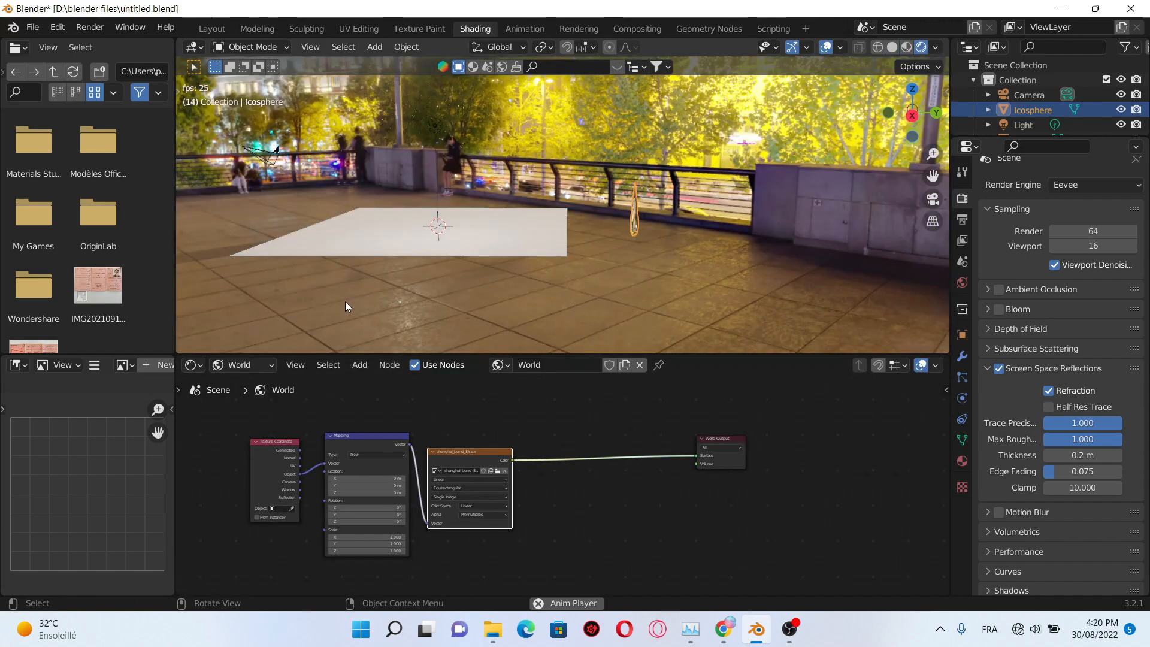
mouse_move(345, 300)
middle_mouse_down()
mouse_move(673, 279)
mouse_move(606, 296)
mouse_move(656, 296)
middle_mouse_up()
middle_click_drag(788, 132, 739, 178)
Step: Move the camera to the edge of the ground plane, rotate it freely towards the city skyline and view the scene through it
left_click_drag(688, 190, 521, 196)
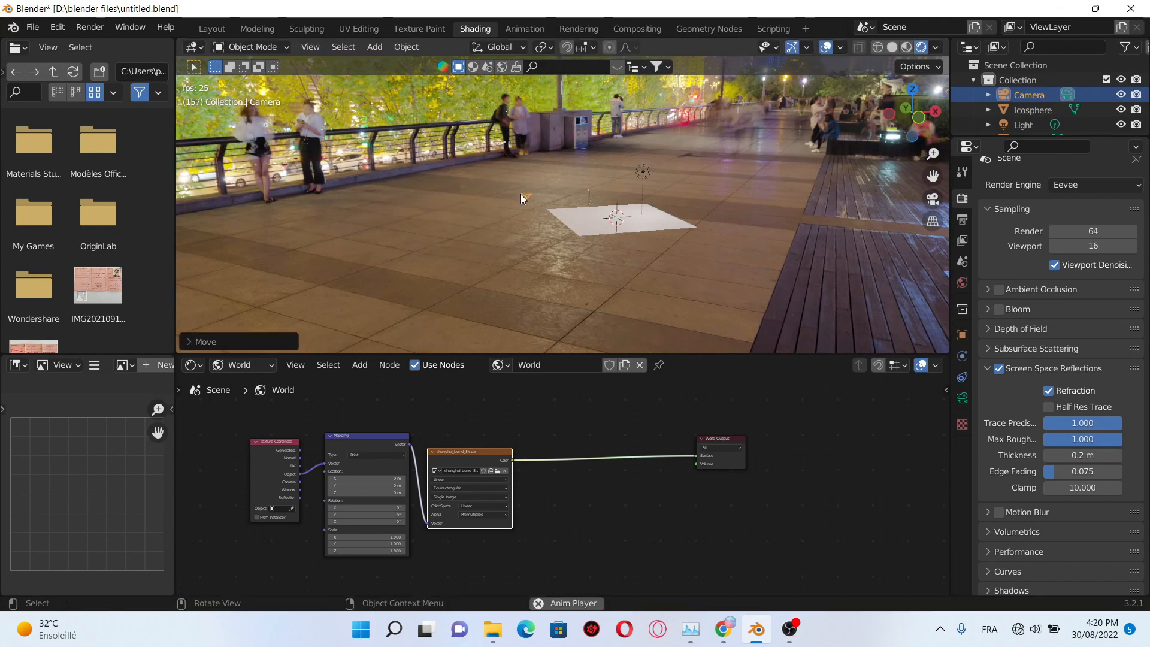
middle_click_drag(521, 197, 642, 214)
scroll(691, 246, "up", 3)
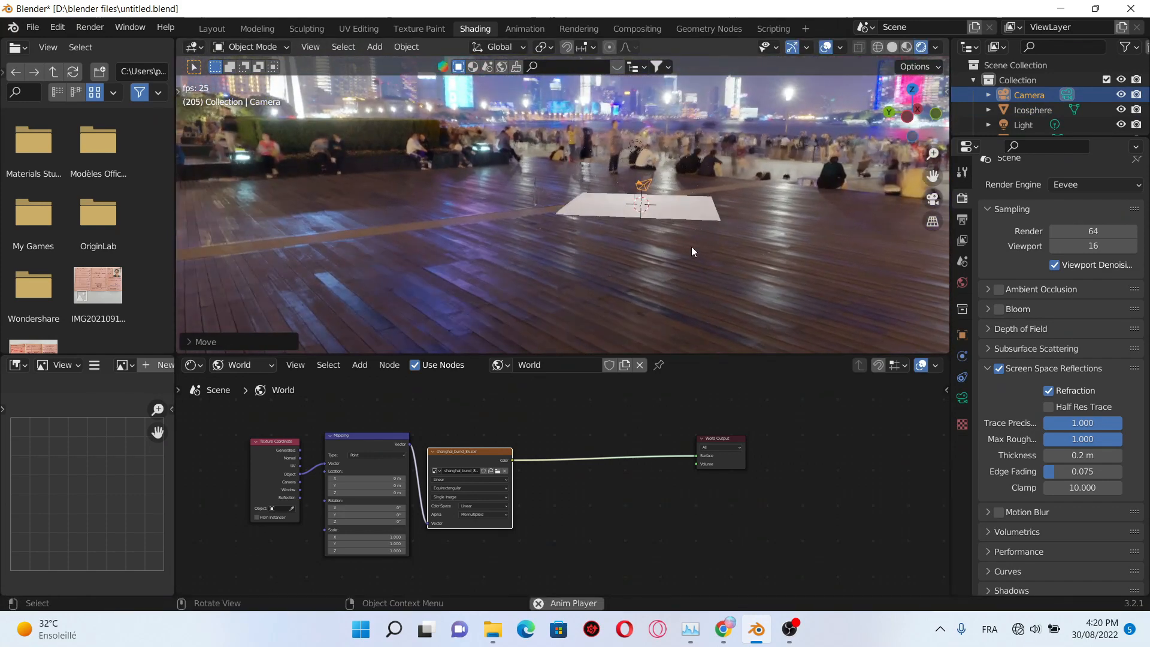
middle_click_drag(724, 261, 739, 244)
key("r")
key("r")
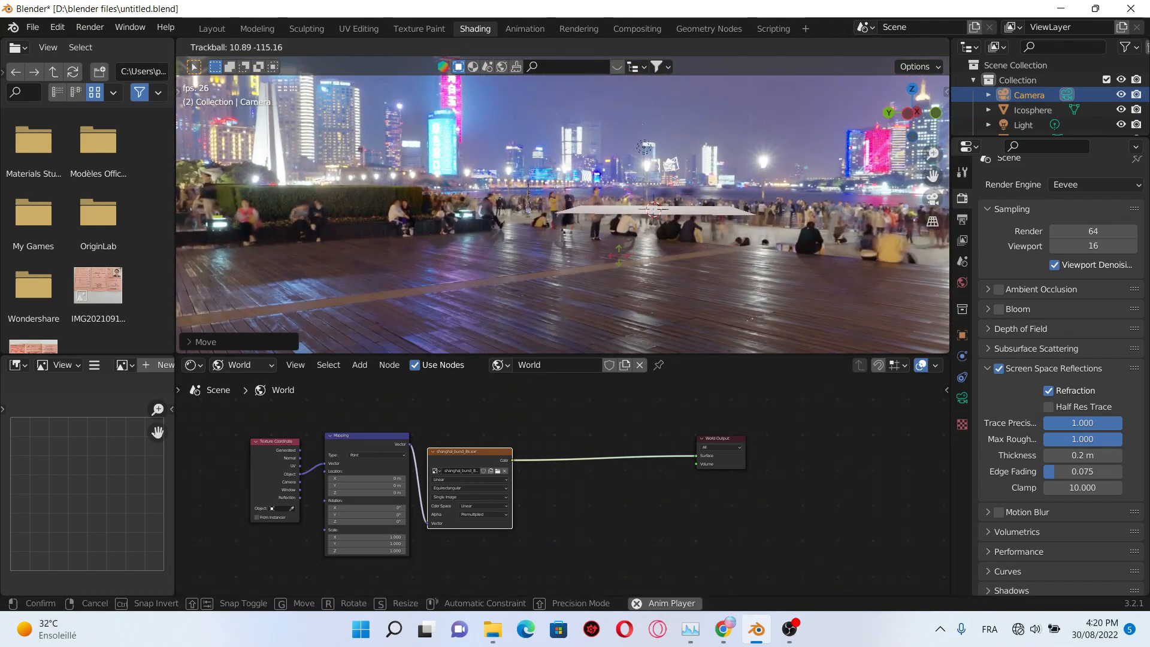
left_click(860, 162)
key("r")
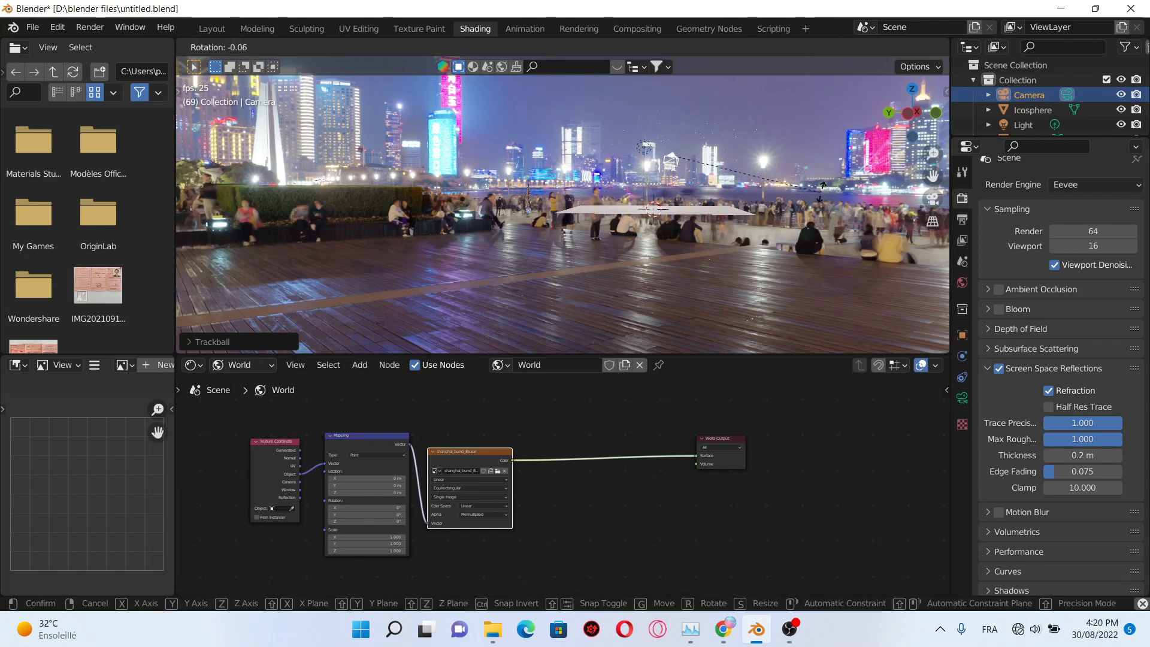
key("r")
key("KP_0")
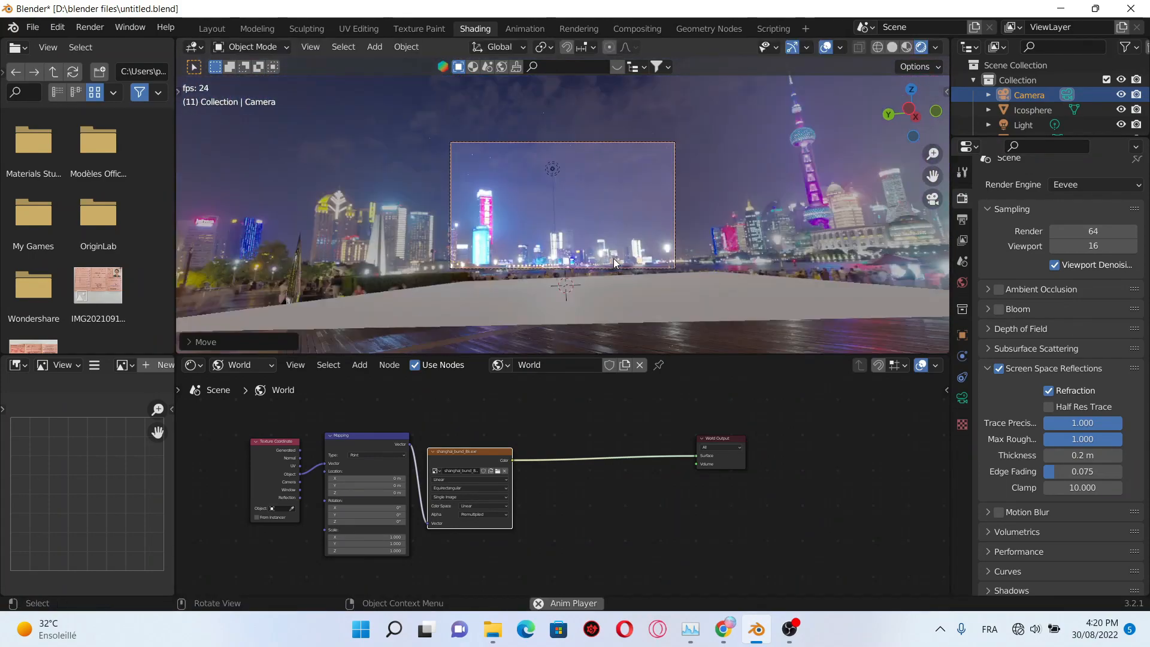
left_click(736, 273)
Step: Move the camera along Z and trackball-rotate it so the frame covers both the ground plane and the skyline
key("g")
key("z")
left_click(563, 245)
key("r")
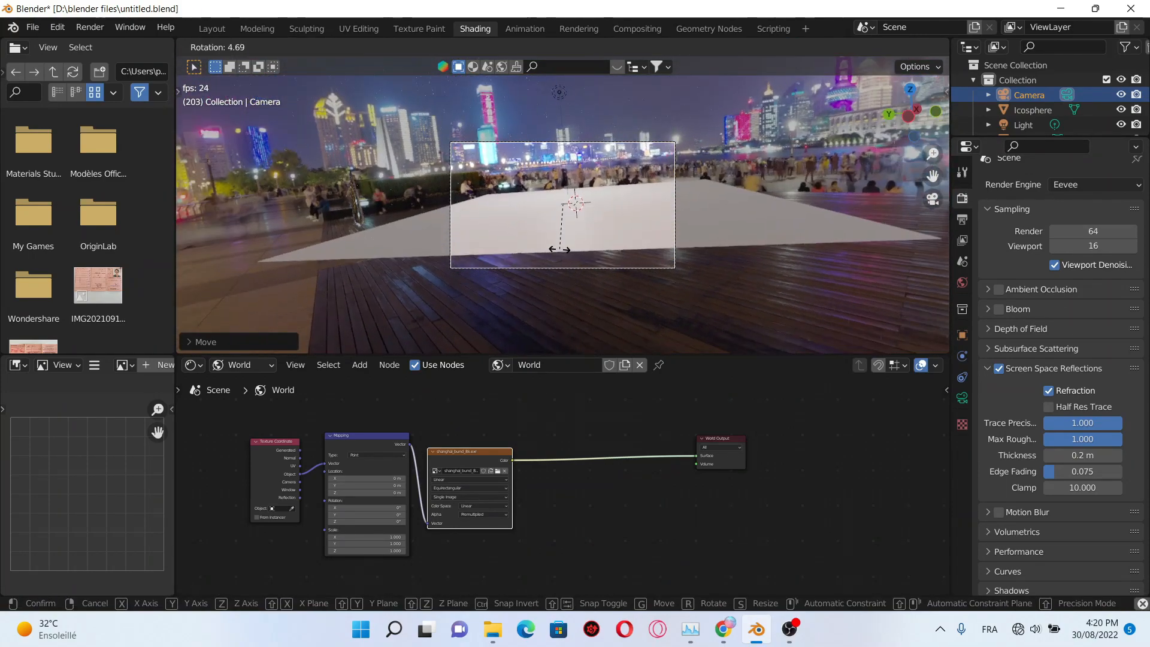
right_click(563, 246)
key("Escape")
key("r")
key("r")
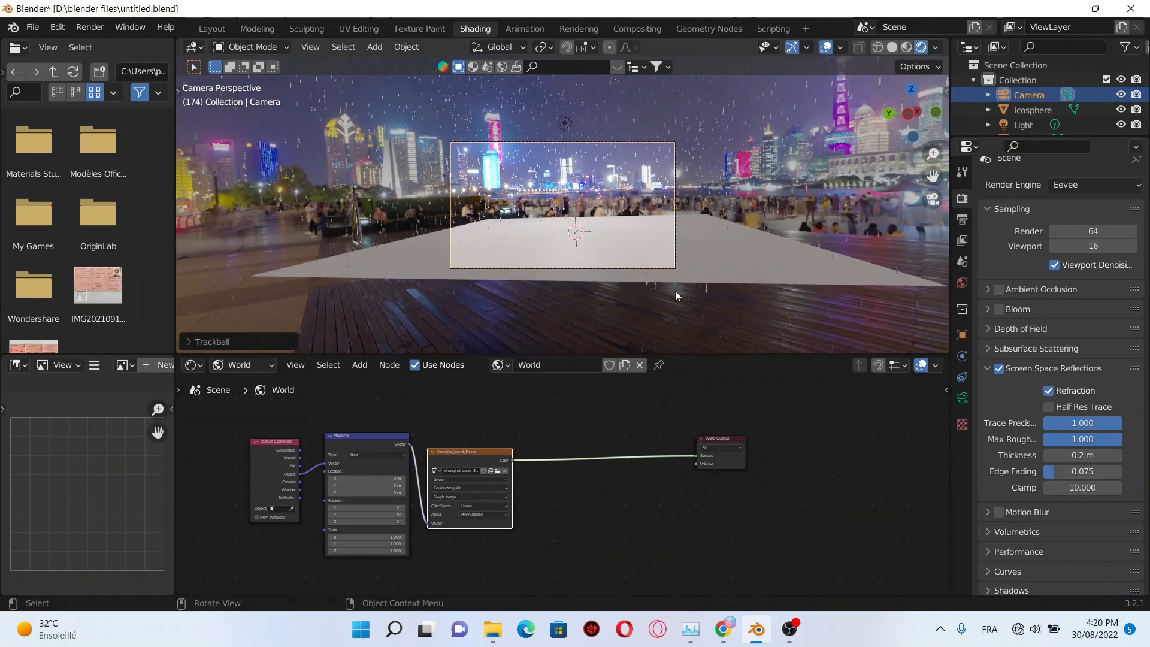
left_click(677, 311)
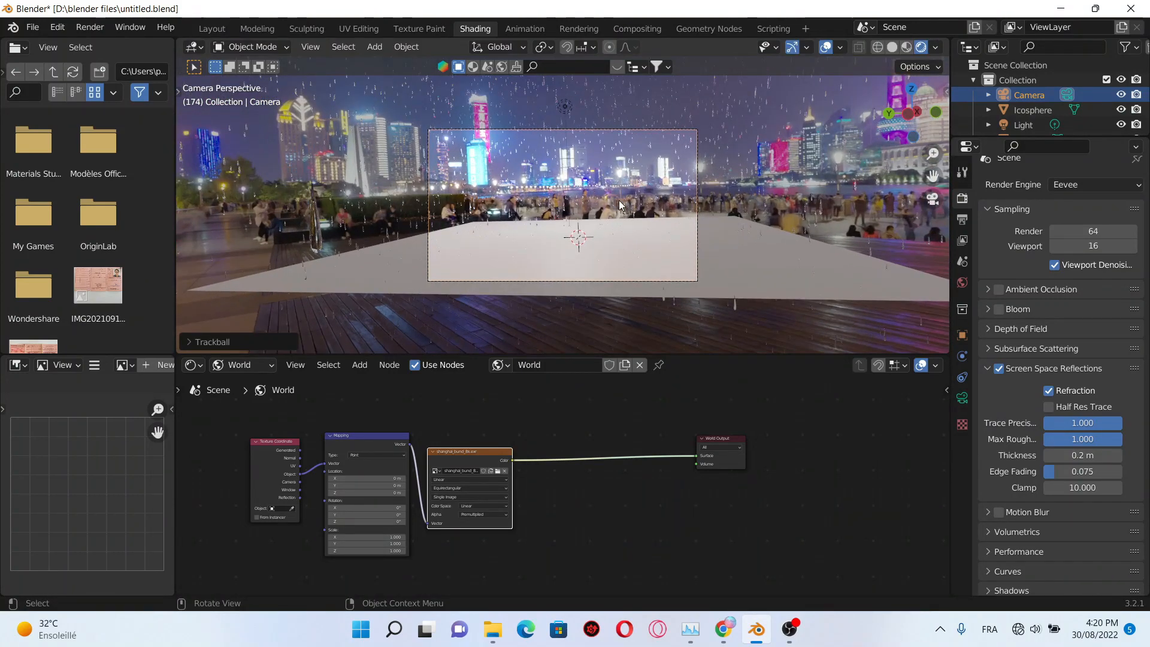
scroll(620, 206, "down", 1)
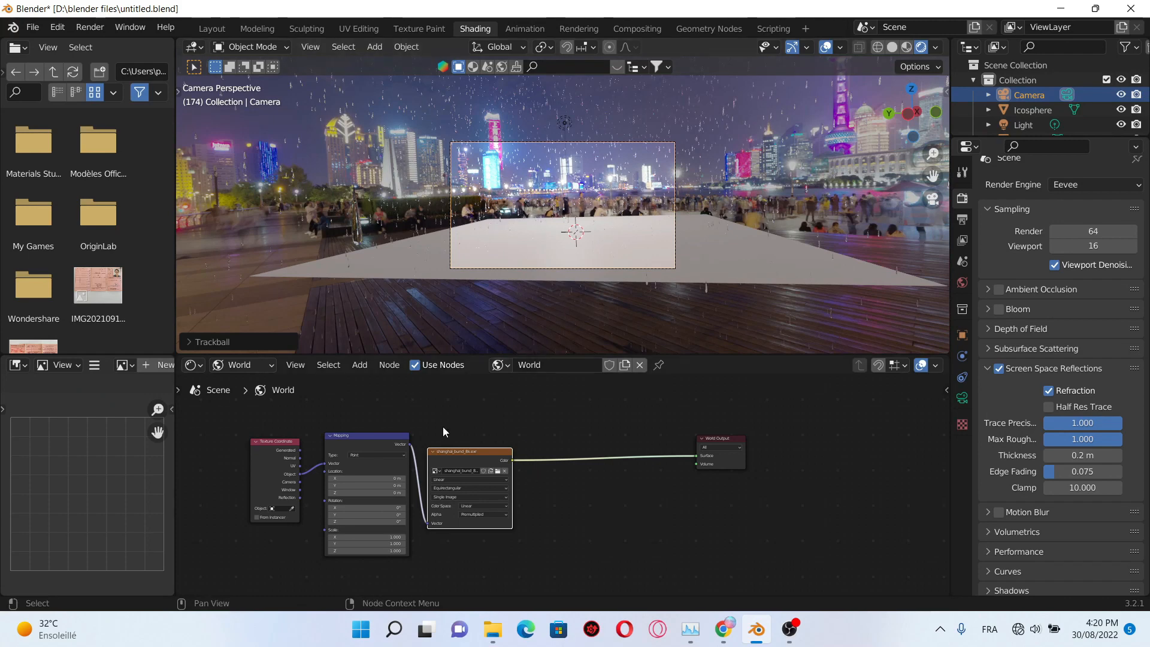
Step: Set the Mapping node's Z location to 0.1 m to shift the environment image vertically
scroll(456, 431, "up", 3)
middle_click_drag(544, 434, 489, 538)
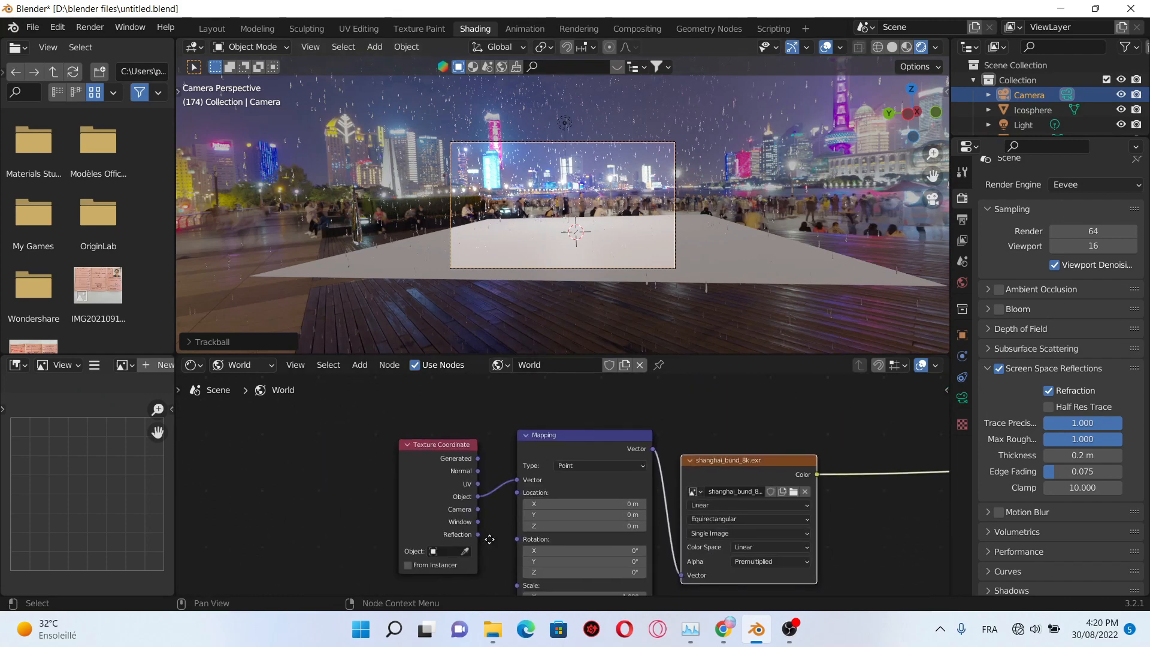
middle_click_drag(662, 506, 645, 464)
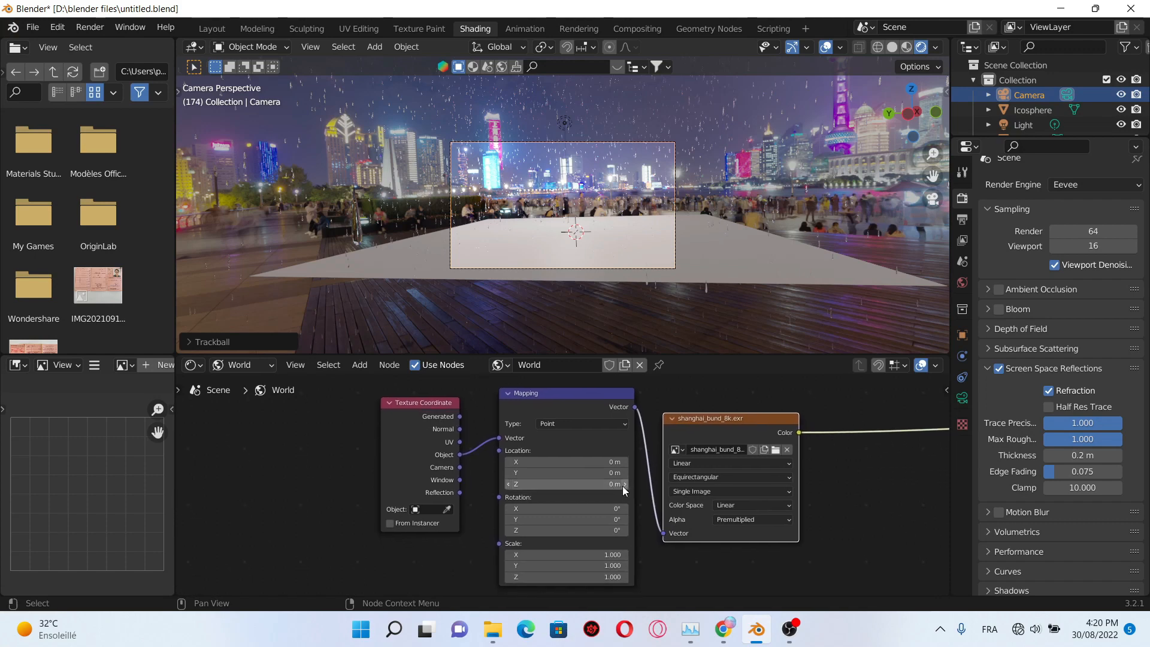
left_click(625, 485)
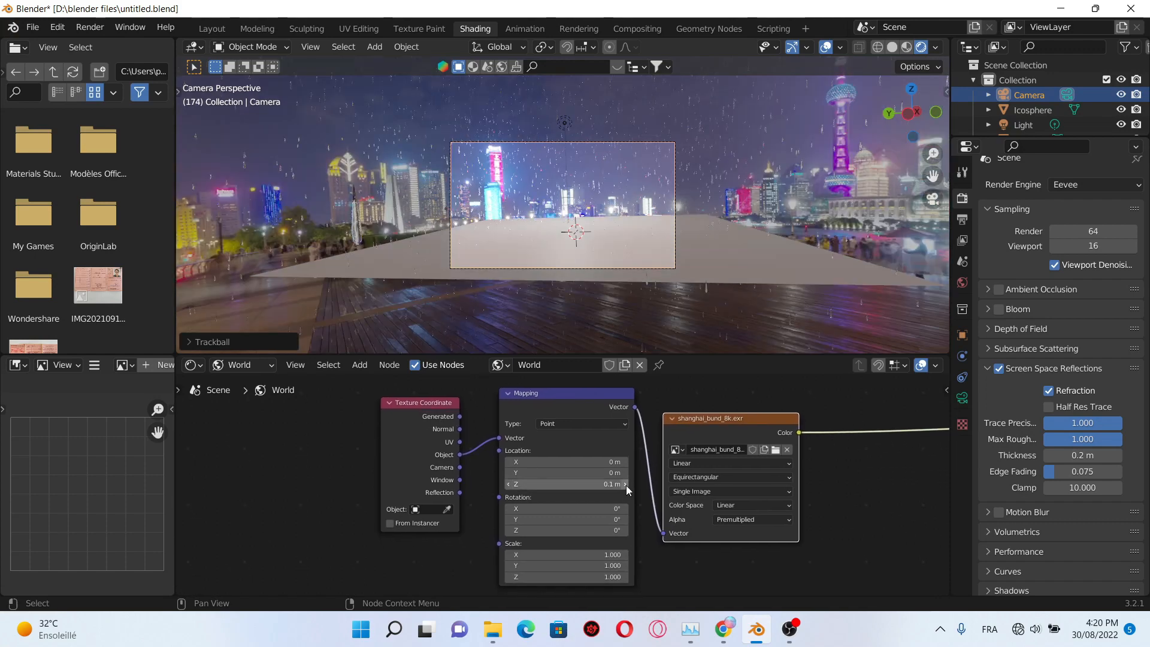
Step: Leave the camera view, select the ground plane, and create a new material for it in the object shader nodes
left_click(932, 198)
middle_click_drag(775, 210, 727, 229)
left_click(727, 229)
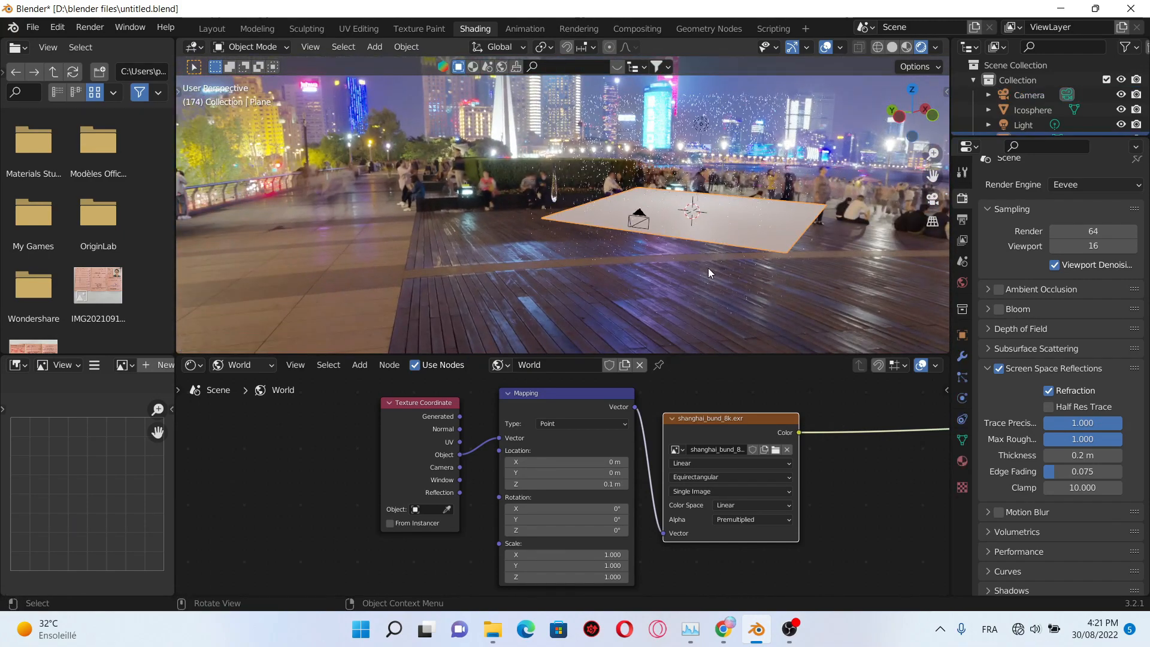
middle_click_drag(708, 267, 754, 269)
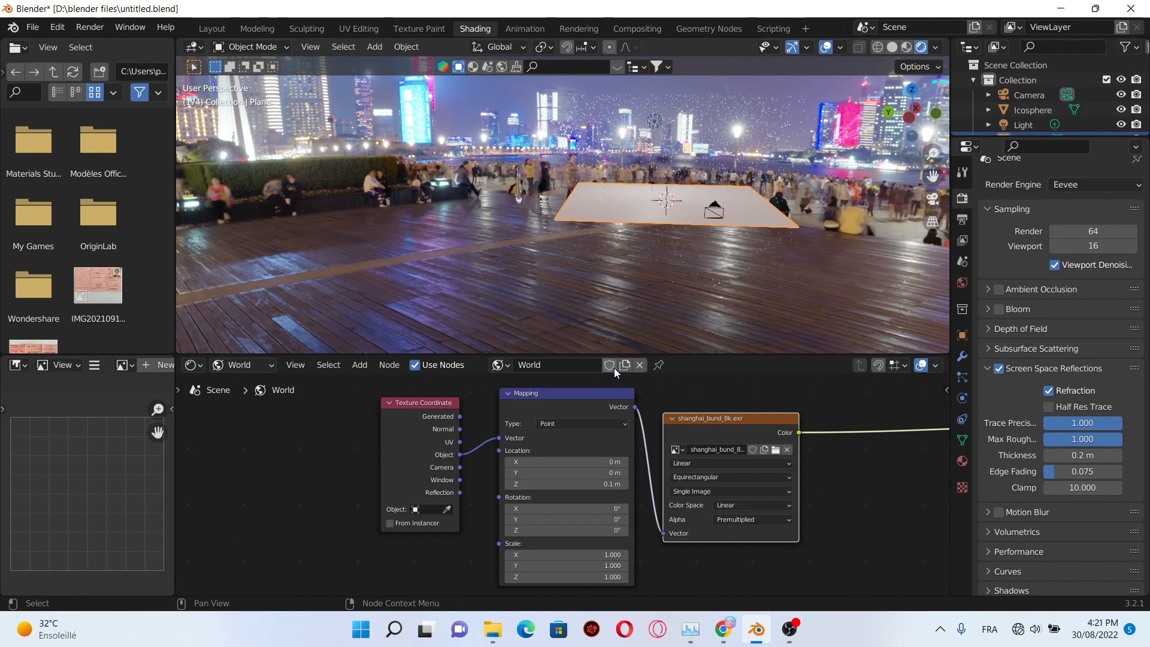
left_click(203, 366)
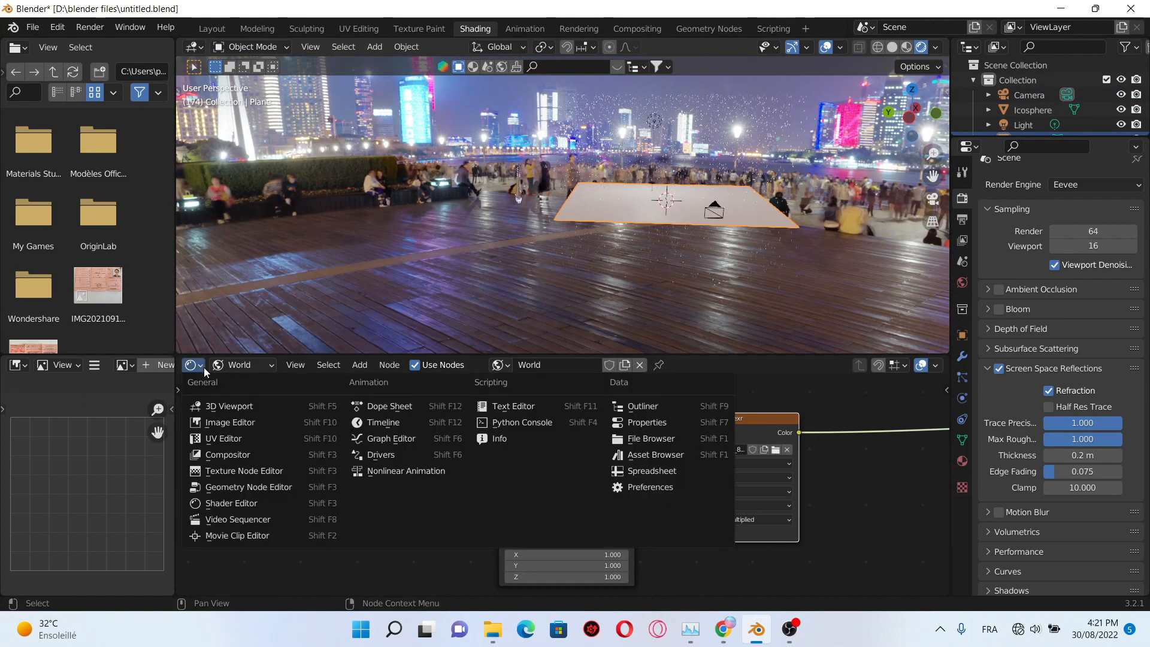
left_click(255, 367)
left_click(259, 382)
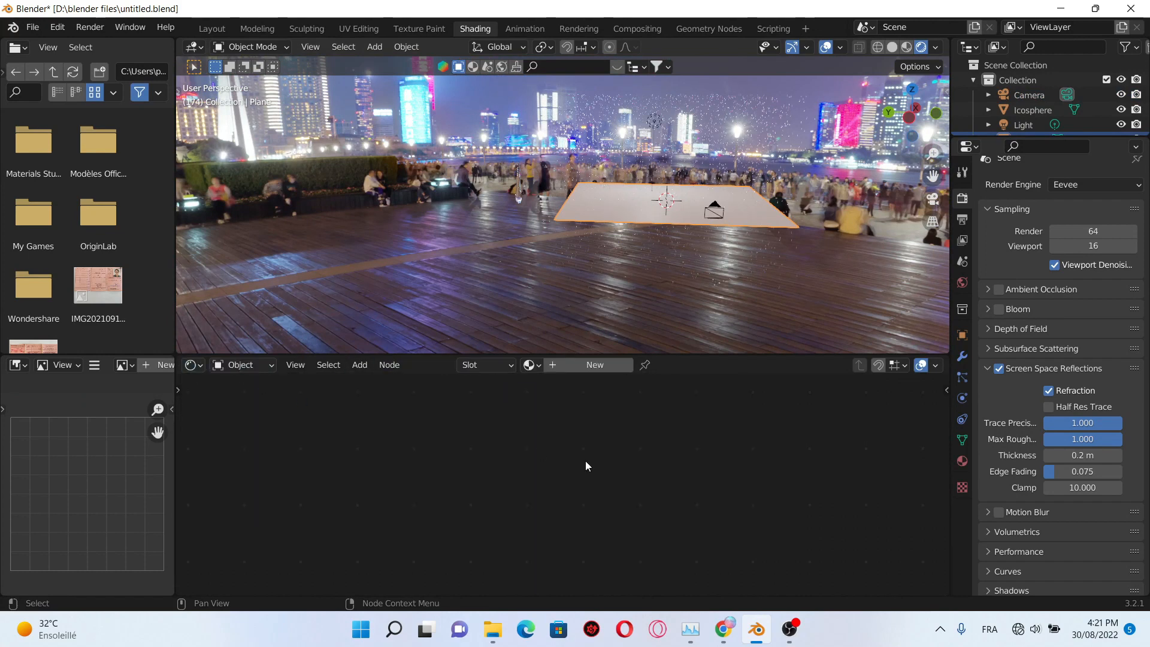
left_click(602, 366)
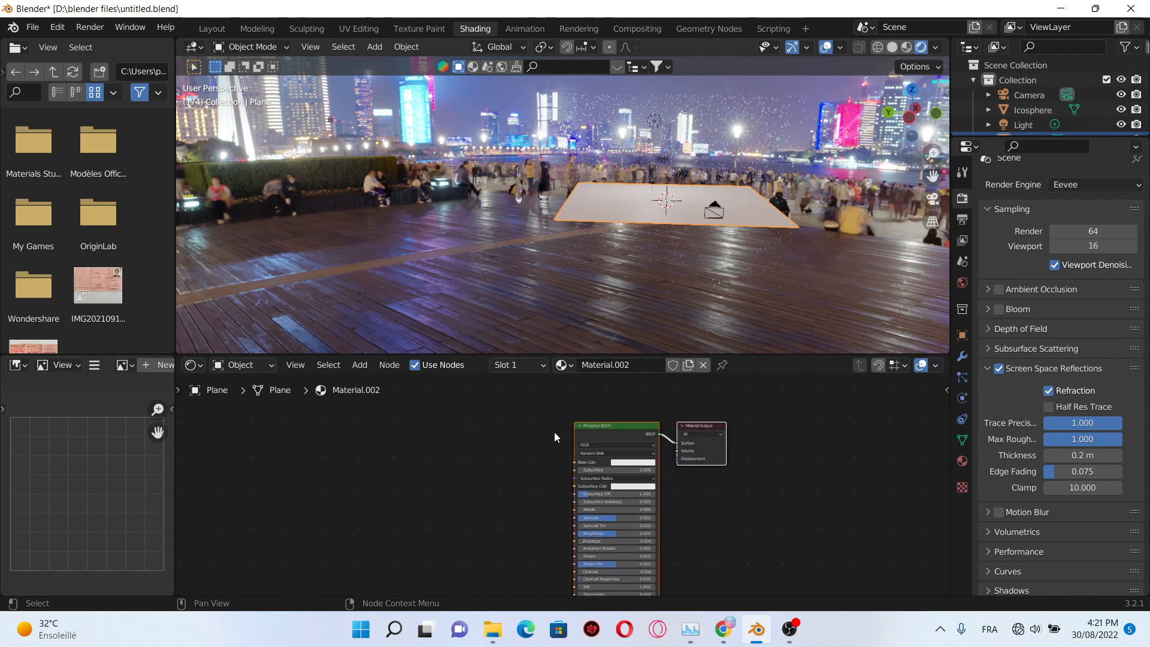
middle_click_drag(586, 268, 741, 249)
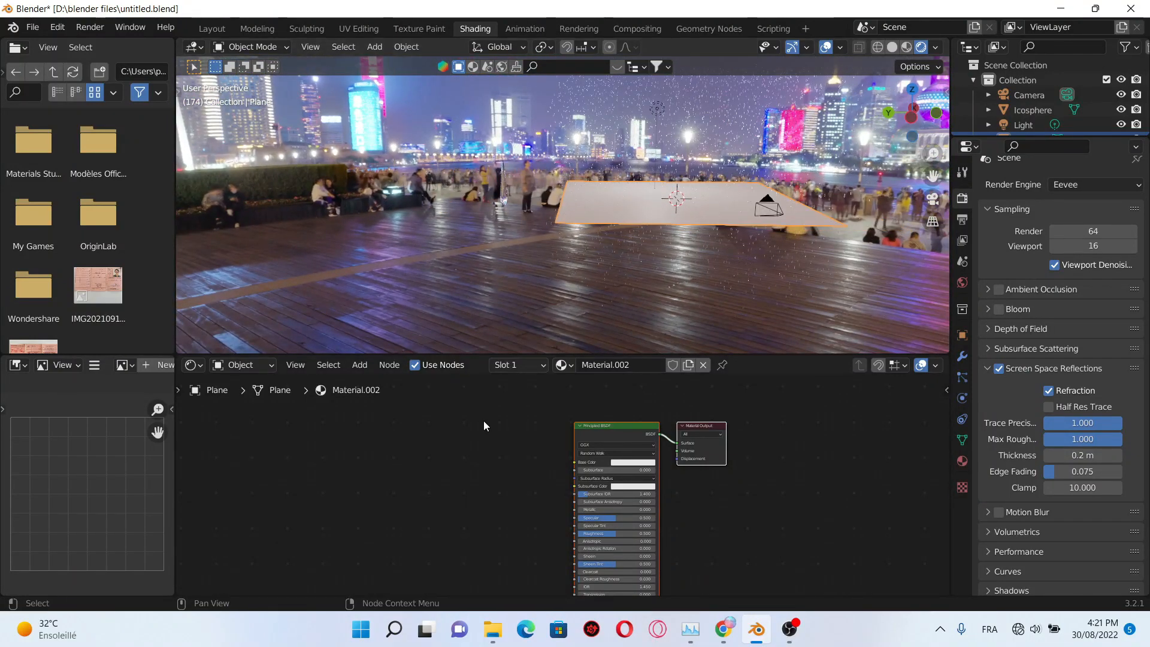
middle_click_drag(659, 252, 721, 249)
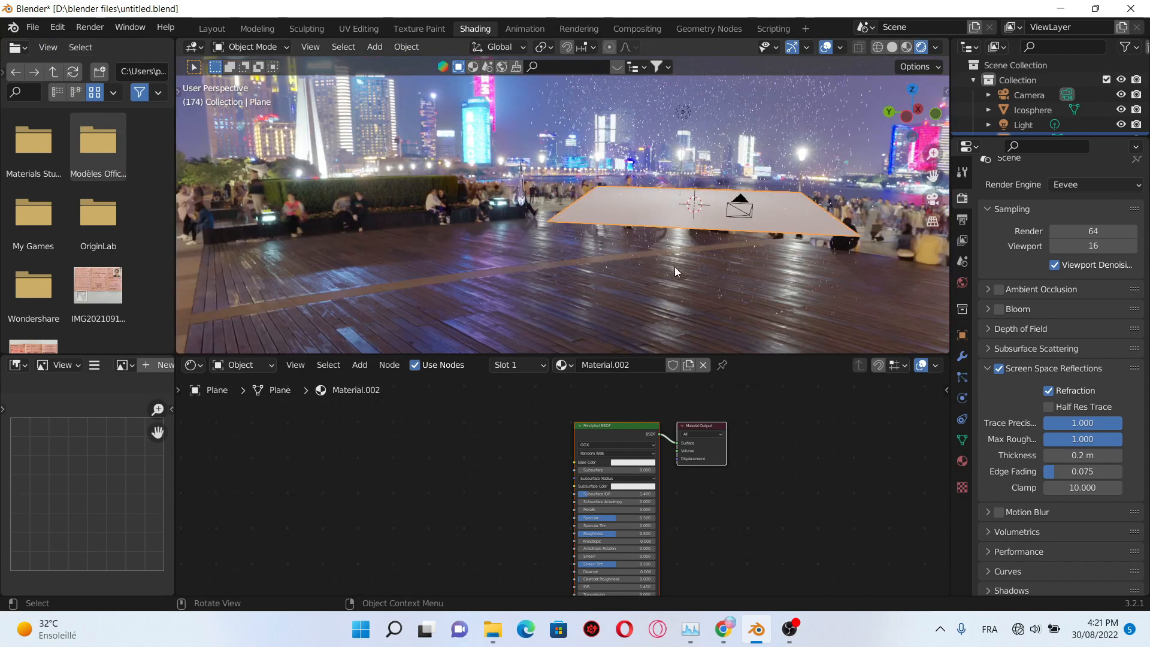
Step: Start an Append and open asphalt_02_4k.blend from the asphalt_02_4k.blend folder in D:\3D models
left_click(32, 27)
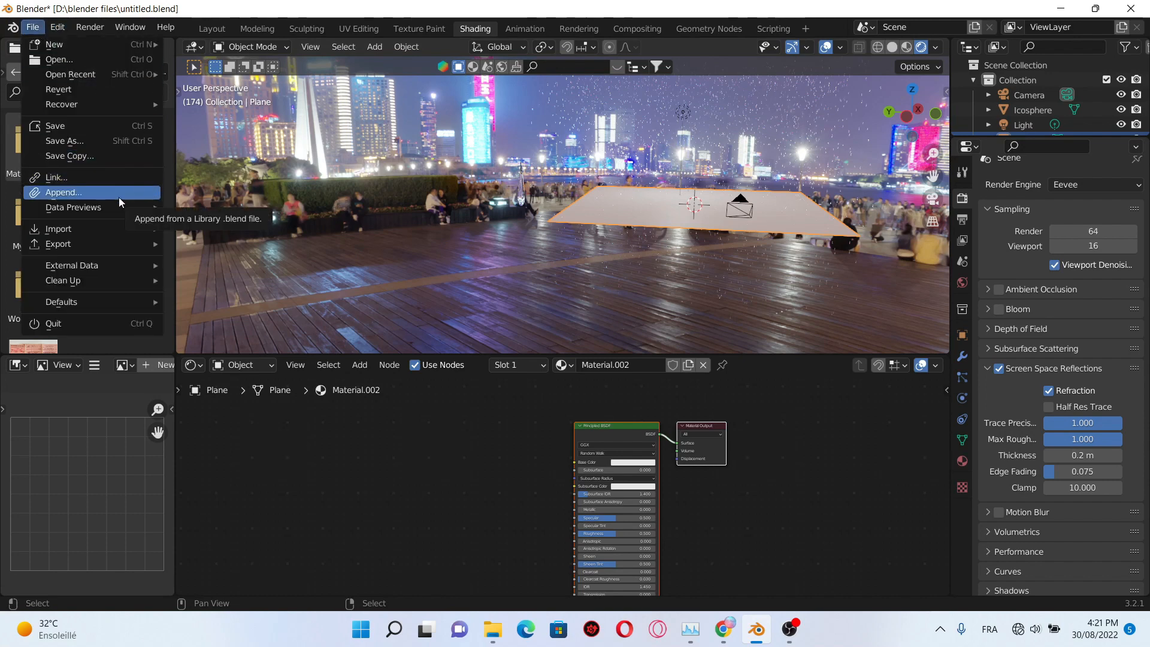
left_click(103, 196)
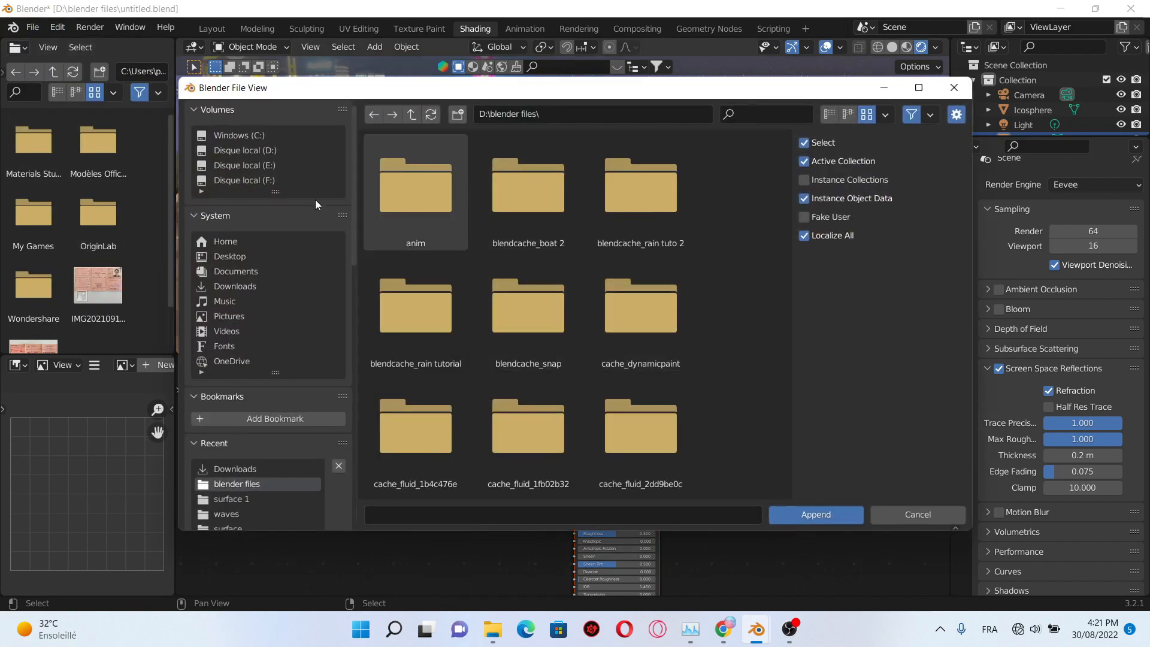
scroll(315, 205, "down", 1)
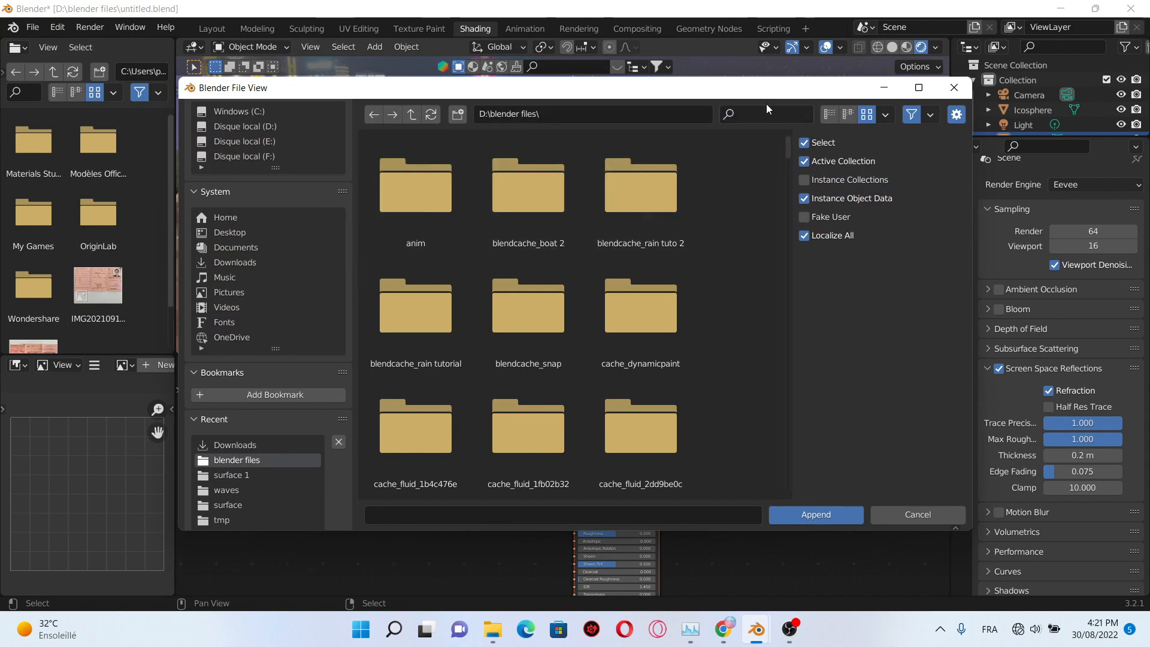
left_click(411, 114)
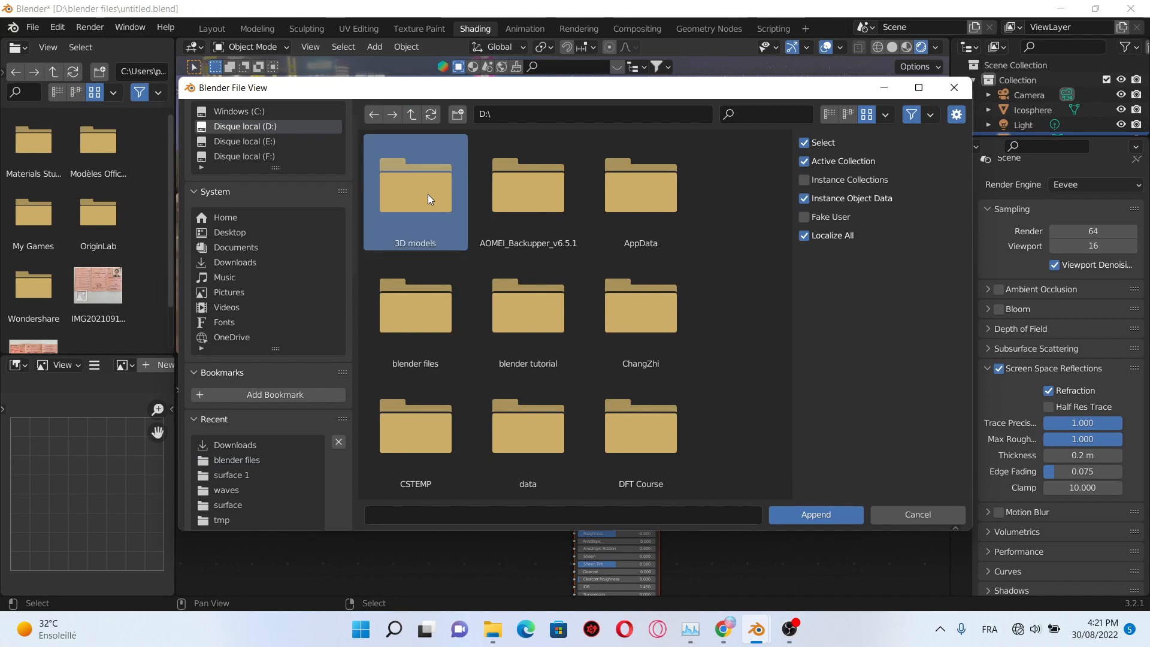
double_click(428, 199)
scroll(599, 287, "down", 1)
scroll(580, 293, "up", 2)
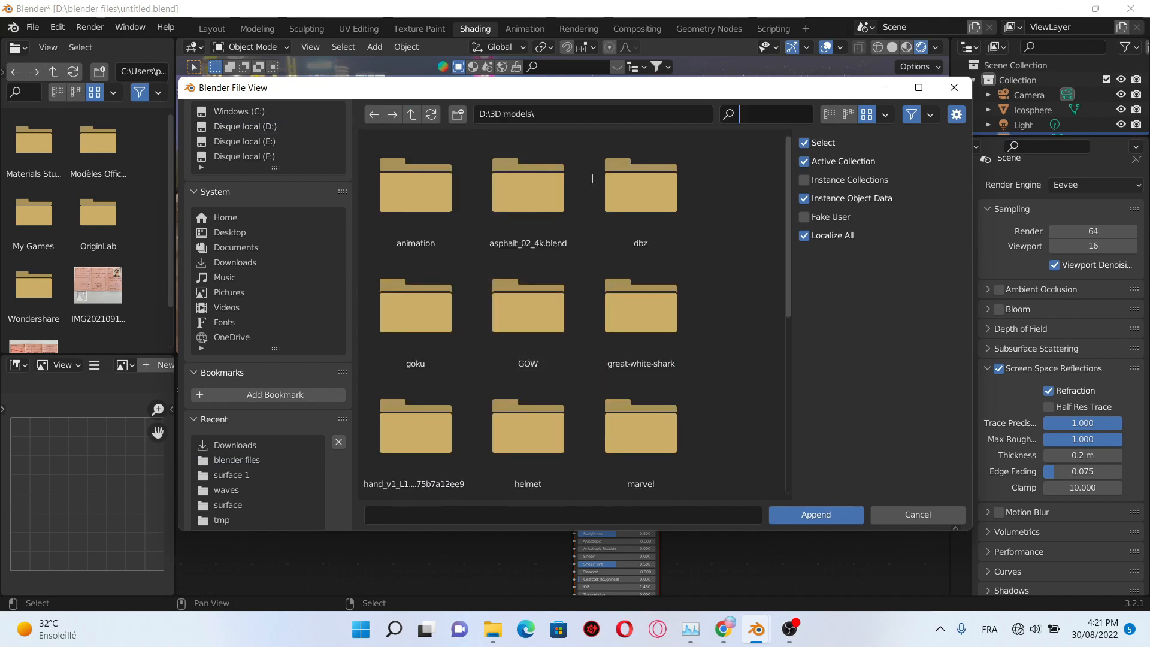
double_click(551, 179)
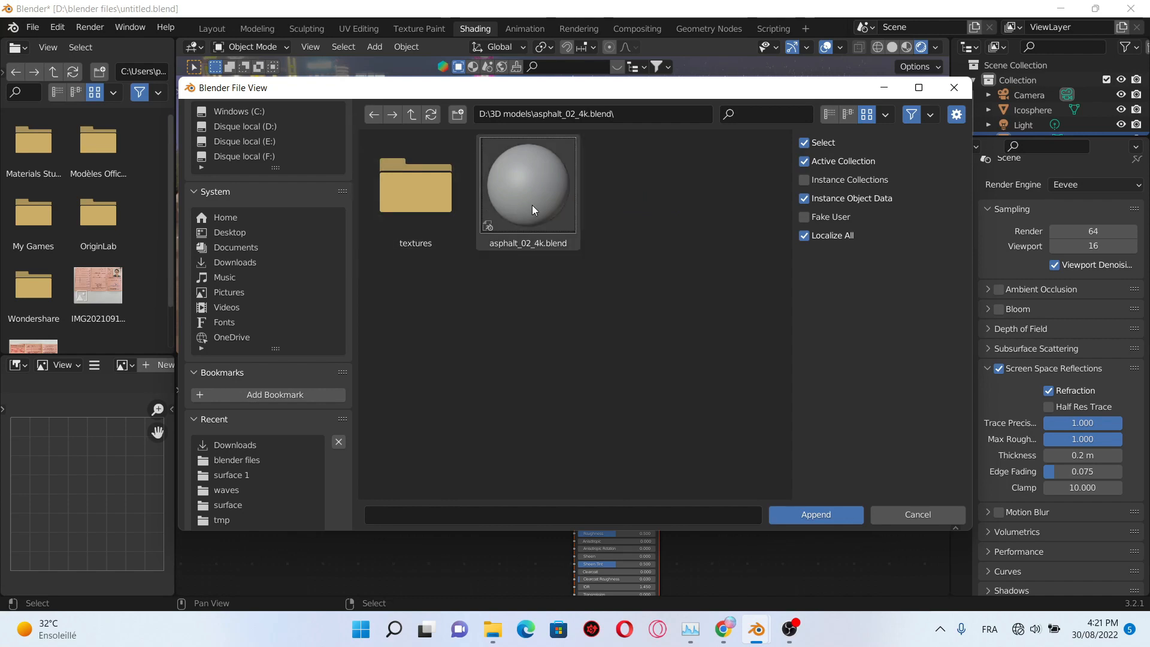
double_click(551, 195)
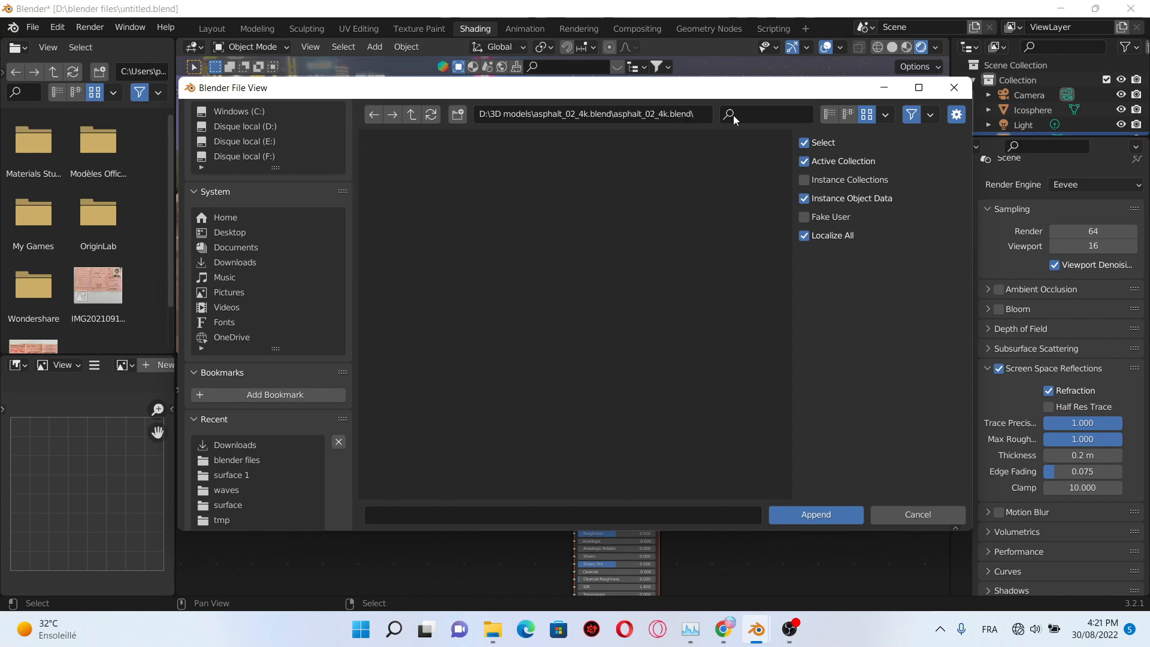
Step: Append the asphalt_02 material from the file's Material folder
scroll(538, 308, "down", 4)
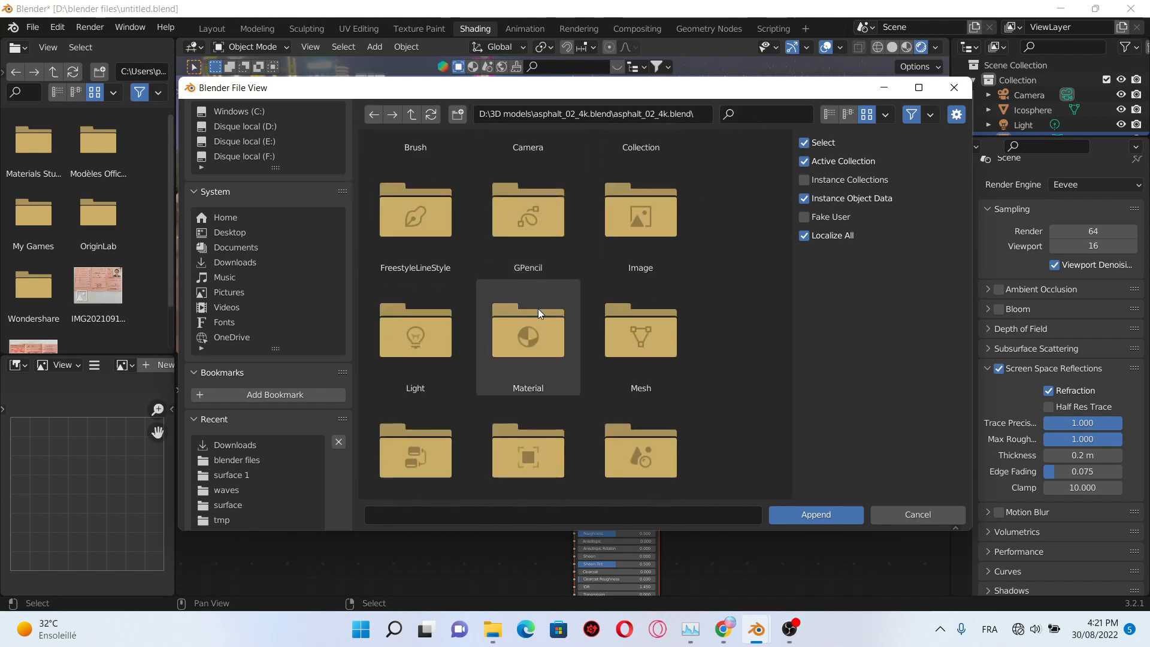
double_click(550, 342)
left_click(411, 195)
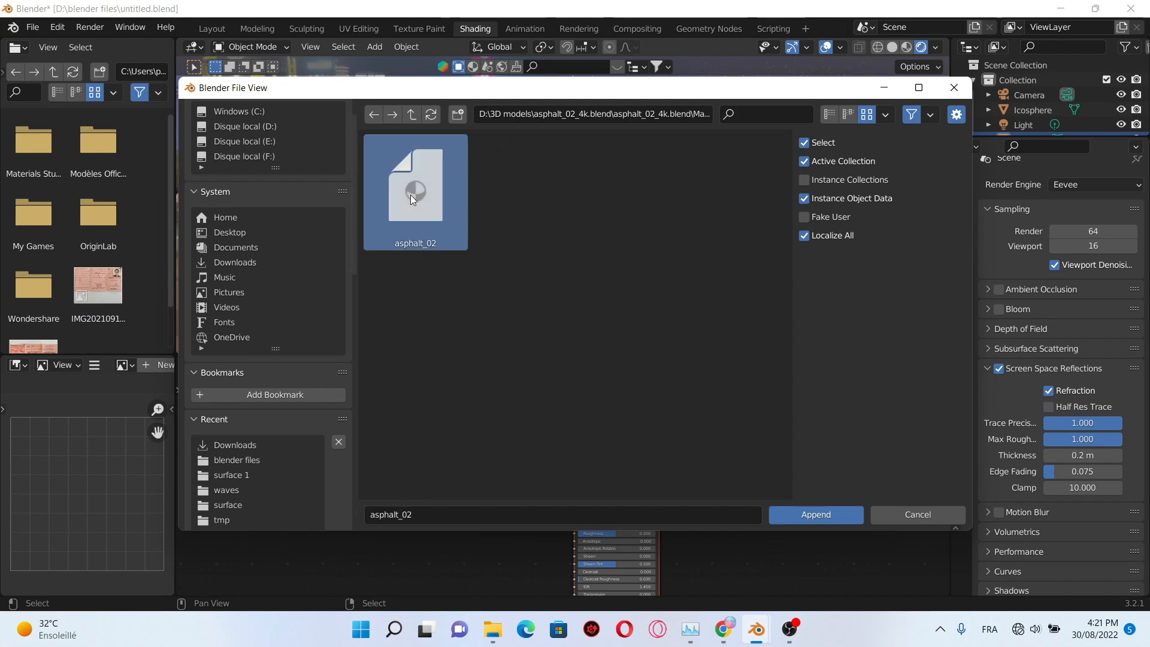
left_click(816, 514)
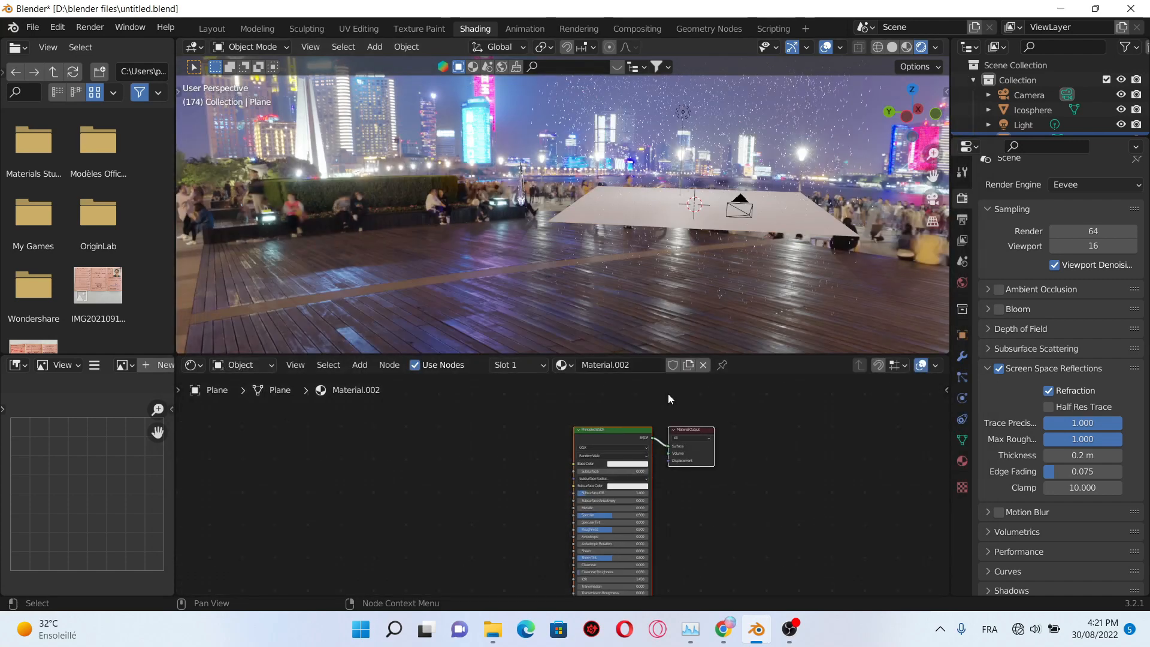
Step: Assign the asphalt_02 material to the ground plane and check the result through the camera
middle_click_drag(672, 392, 529, 400)
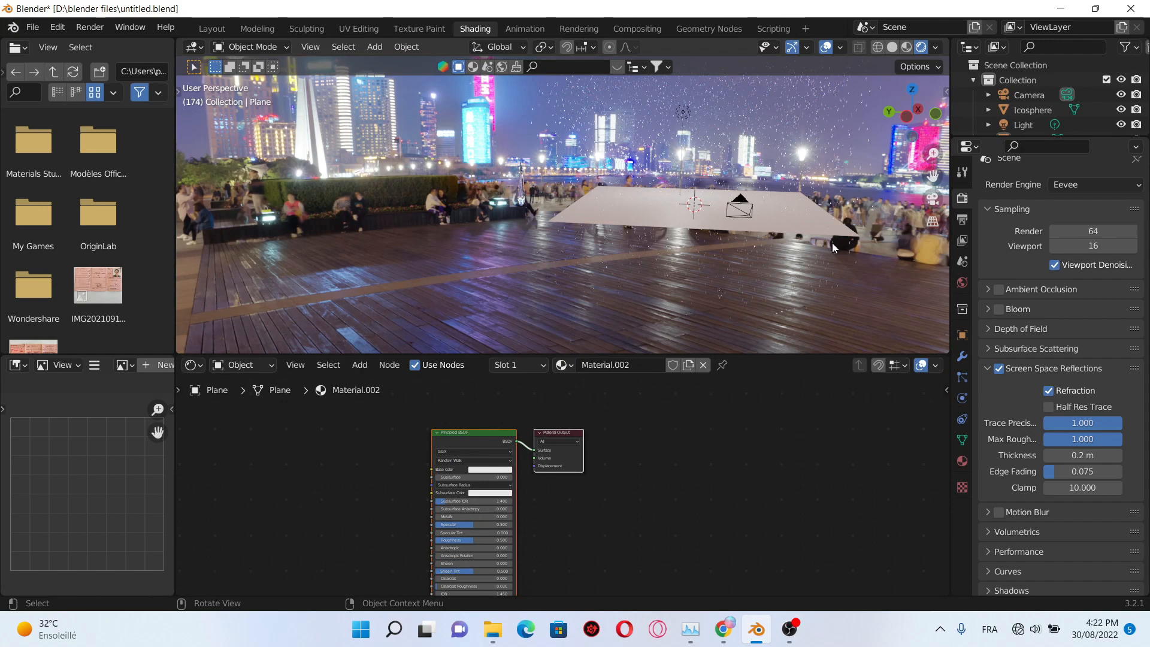
middle_click_drag(832, 243, 627, 350)
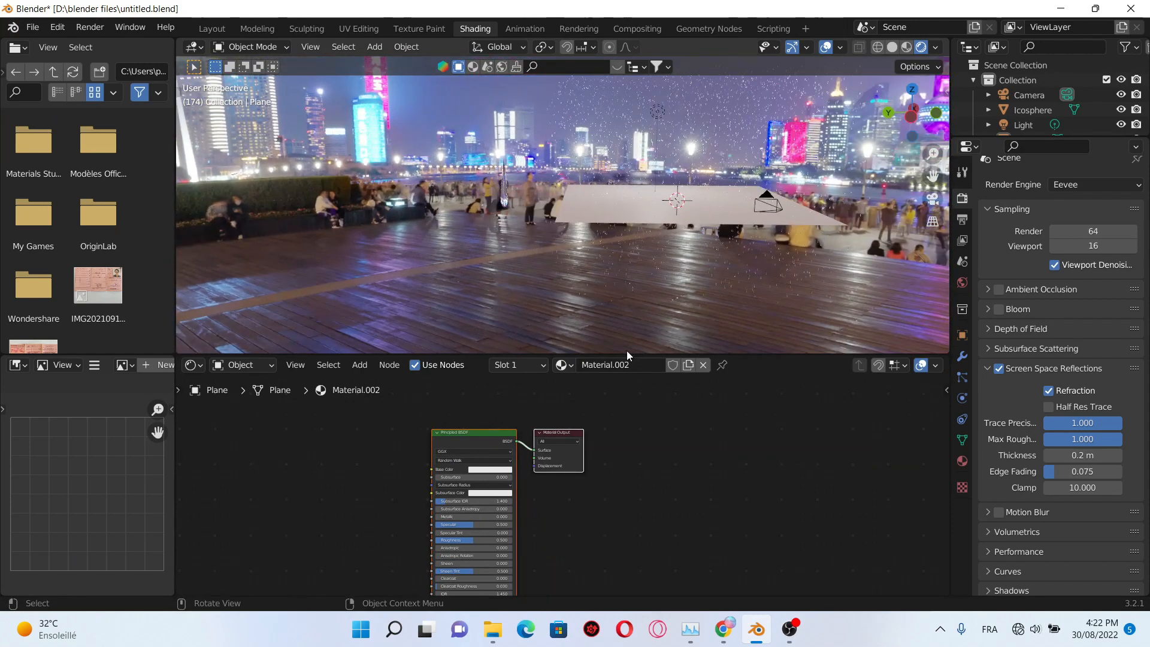
left_click(569, 366)
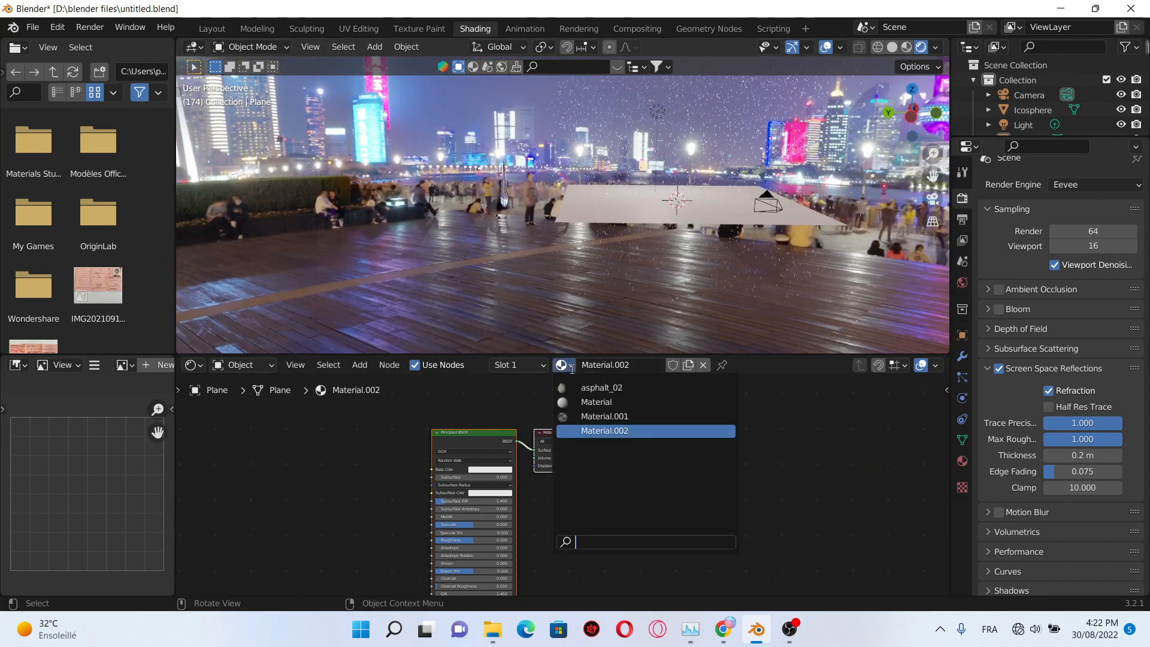
left_click(608, 389)
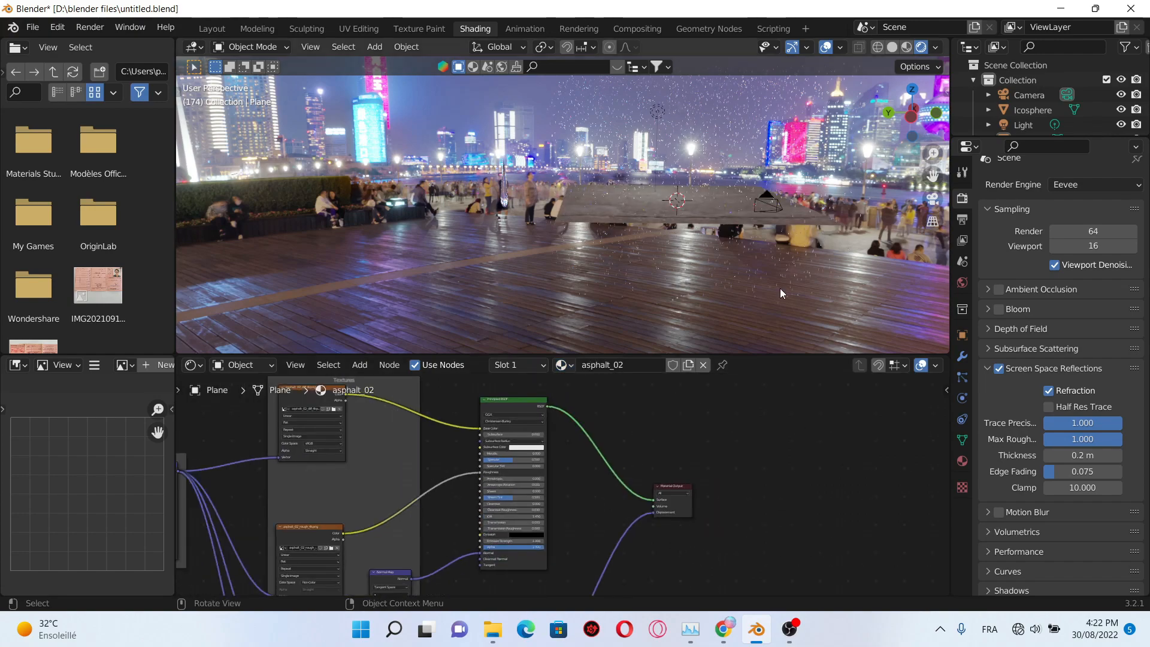
middle_click_drag(780, 289, 667, 275)
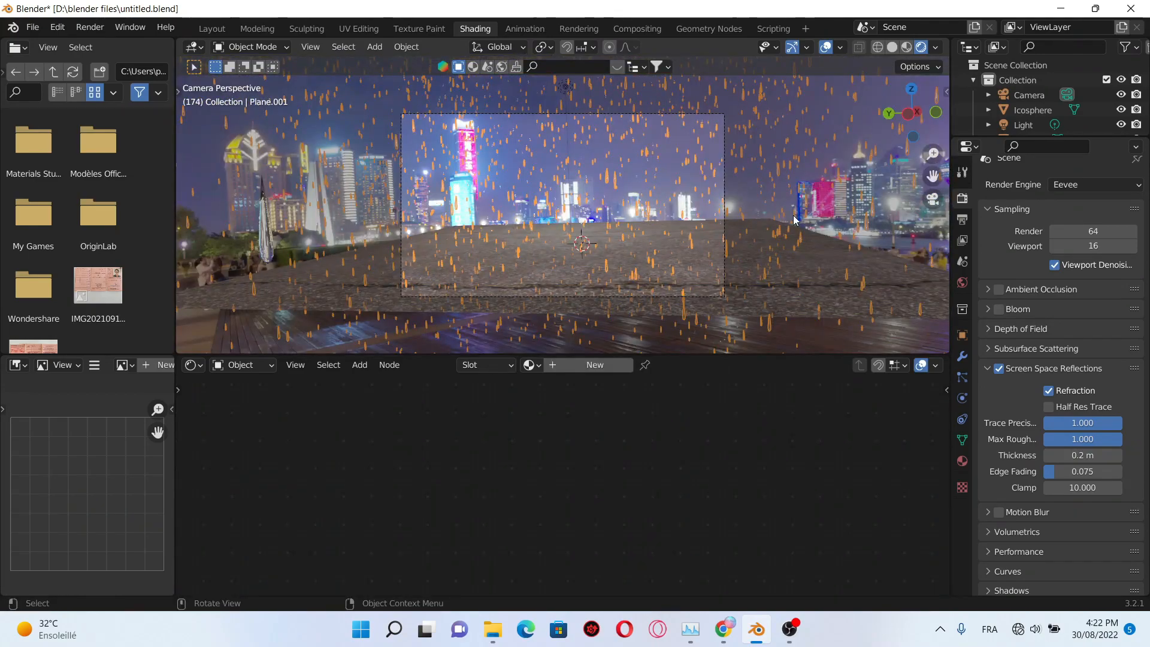
scroll(793, 221, "down", 1)
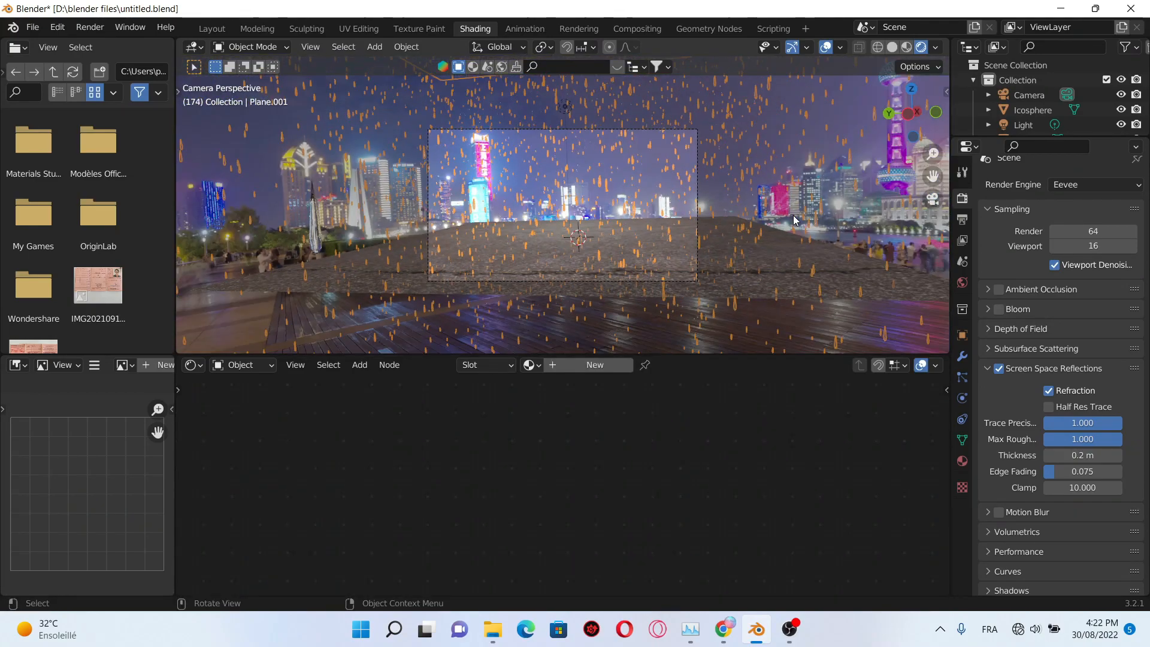
Step: Switch to the Layout workspace and add Dynamic Paint physics to the rain emitter plane, set up as a brush
middle_click_drag(682, 233, 646, 238)
scroll(647, 237, "down", 2)
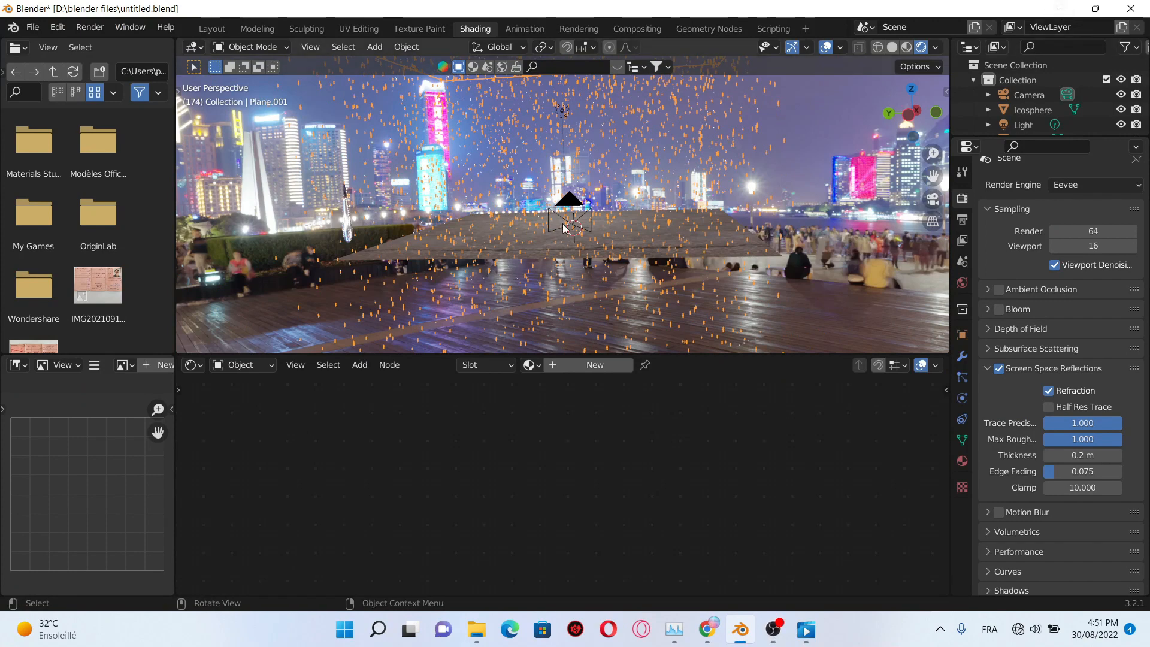
left_click(193, 28)
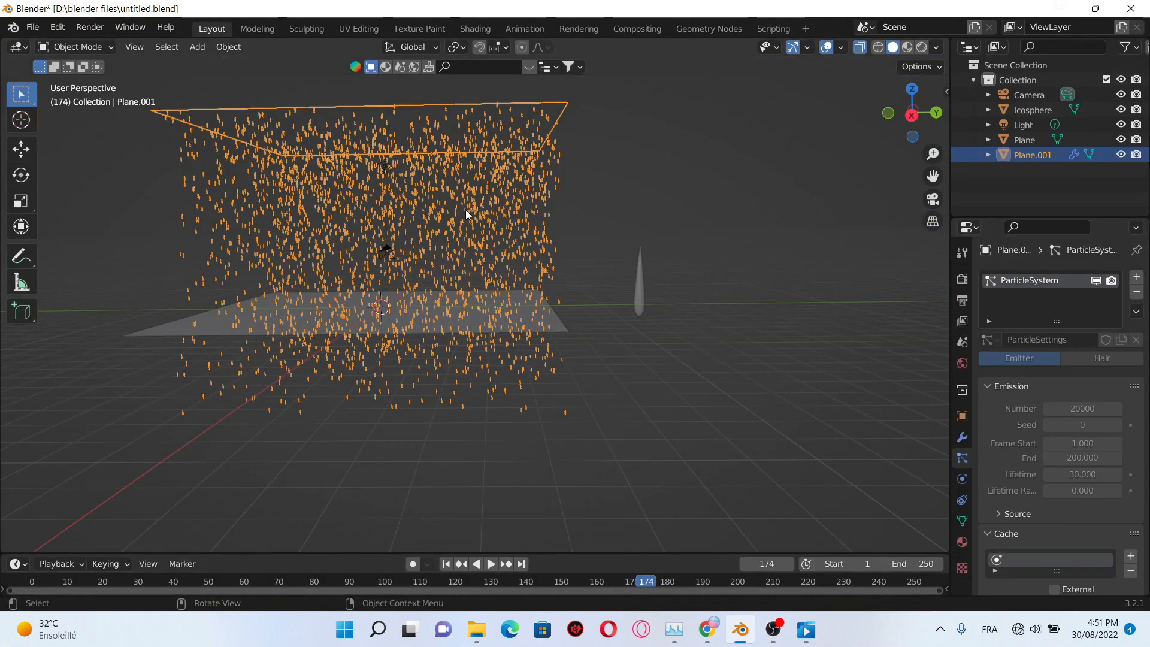
left_click(963, 438)
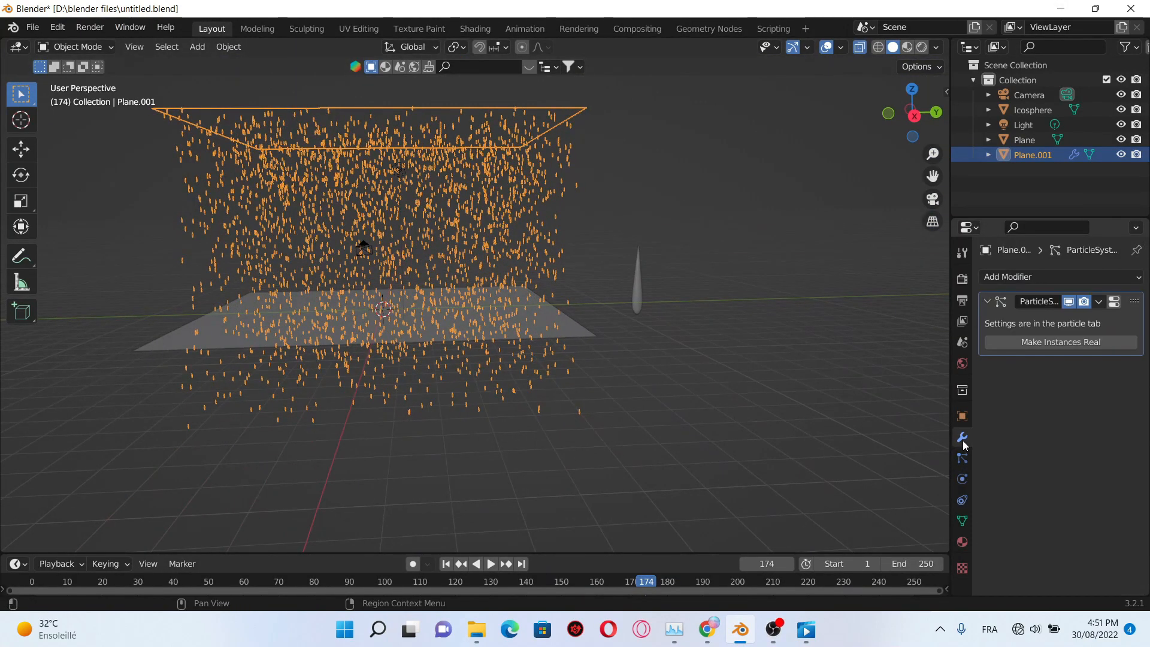
left_click(962, 459)
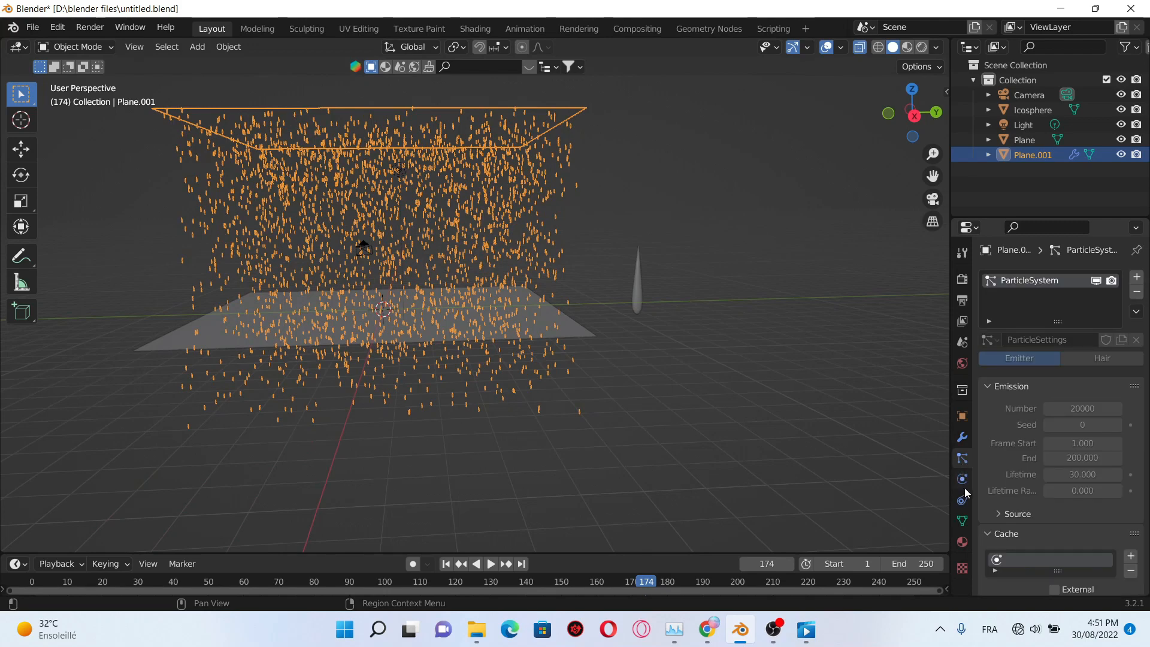
left_click(962, 479)
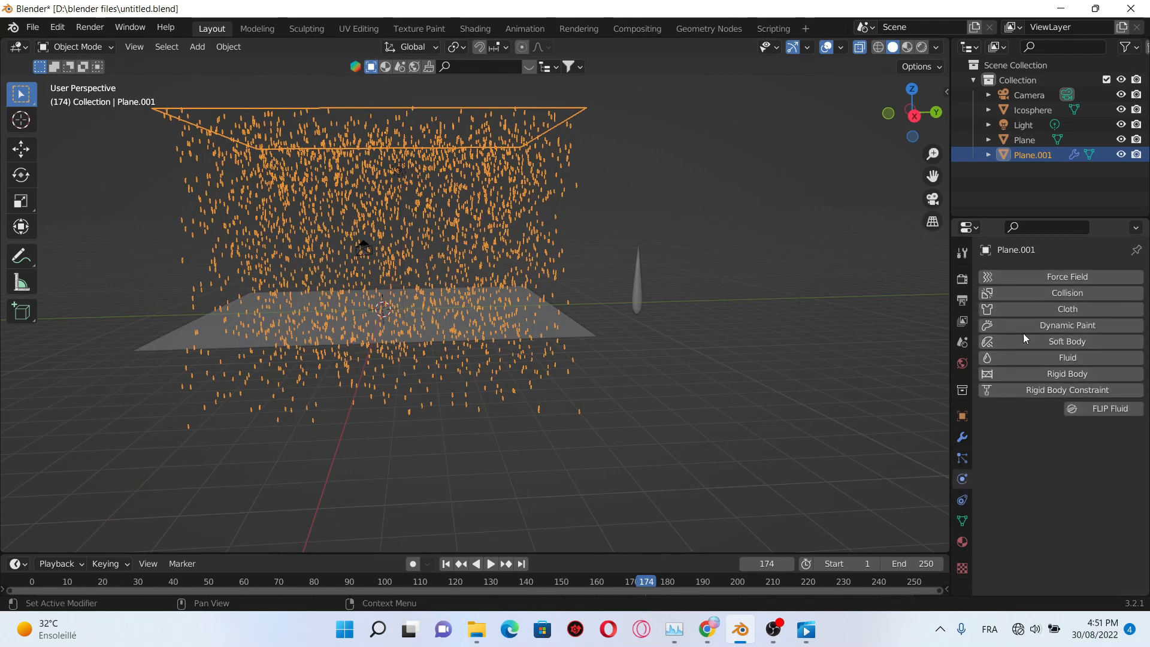
left_click(1036, 325)
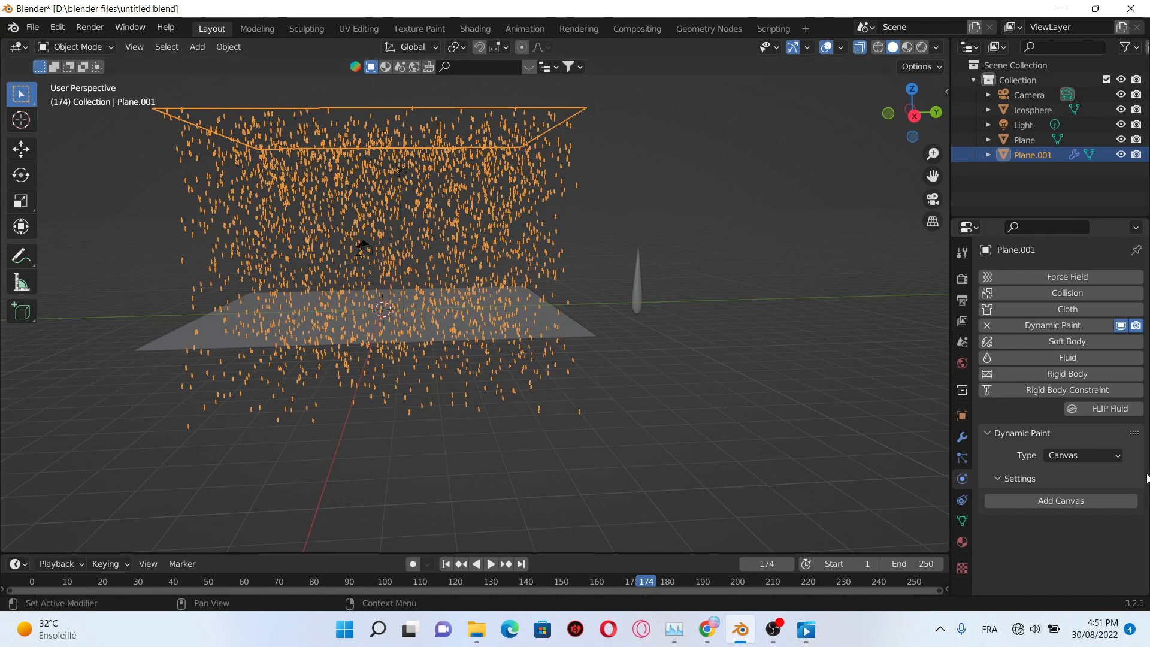
left_click(1083, 455)
left_click(1089, 488)
left_click(1061, 499)
scroll(1061, 499, "down", 3)
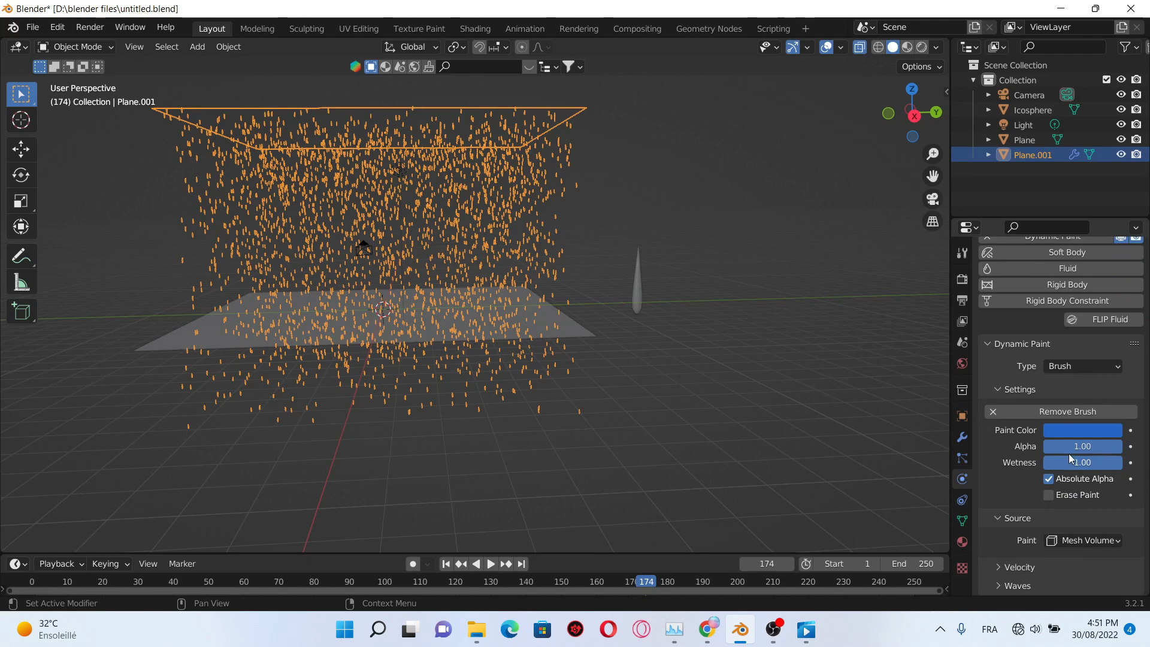
Step: Change the emitter brush's paint color to full-brightness white
left_click(1070, 431)
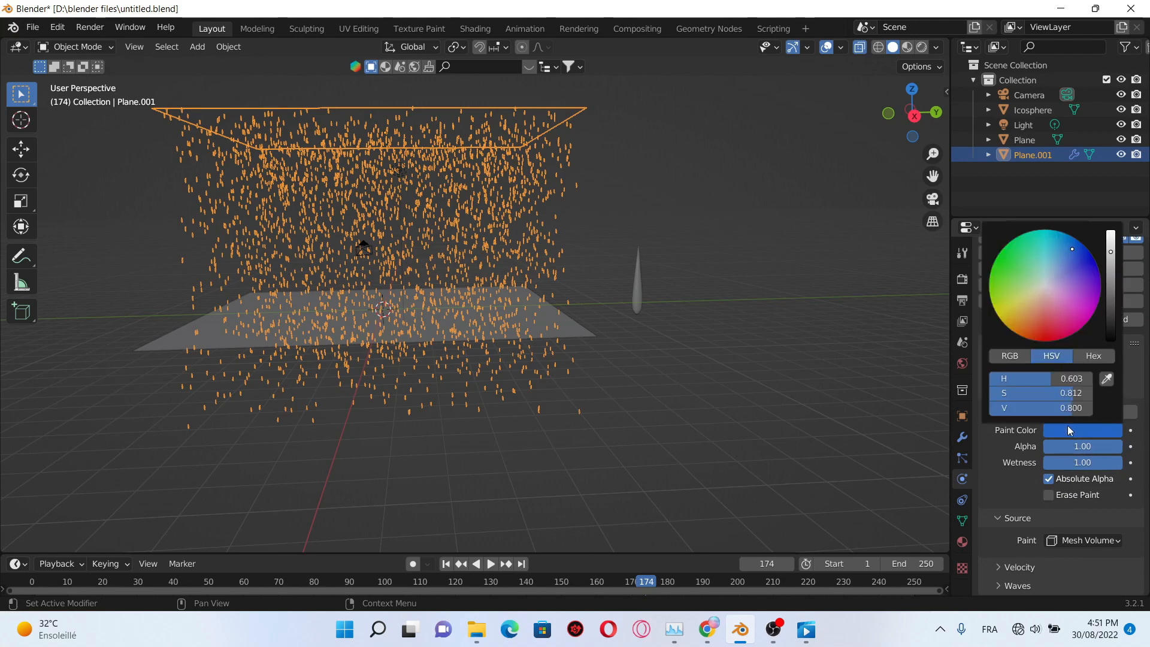
left_click(1046, 286)
left_click_drag(1111, 254, 1110, 231)
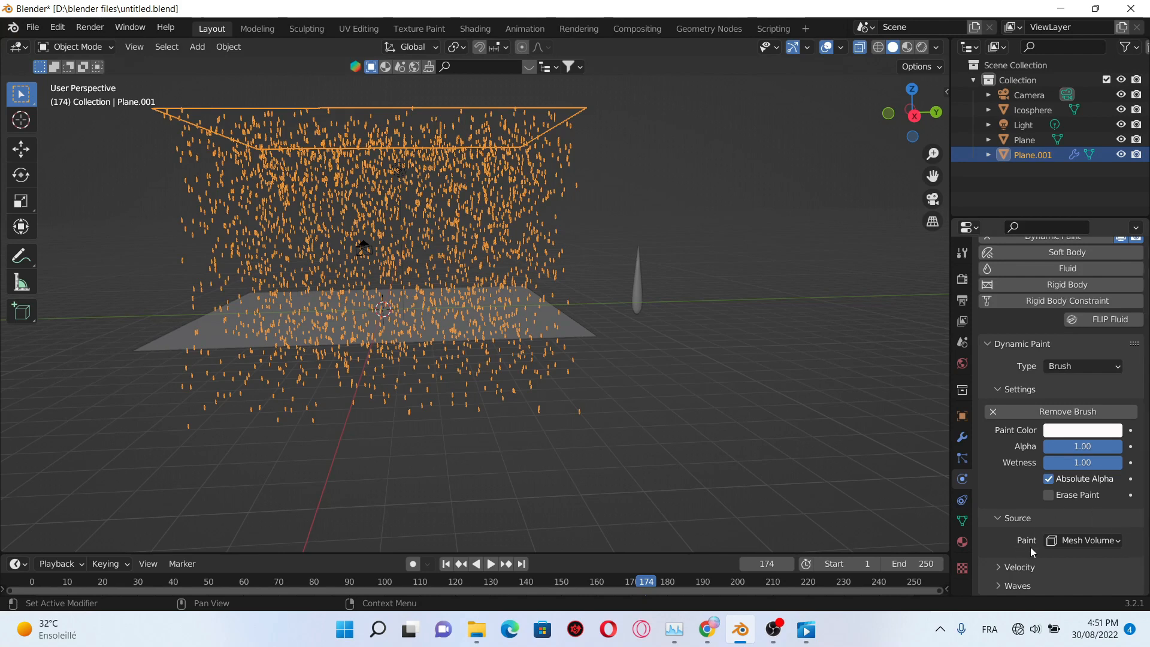
Step: Set the brush's paint source to Particle System and choose the emitter's ParticleSystem
left_click(1111, 541)
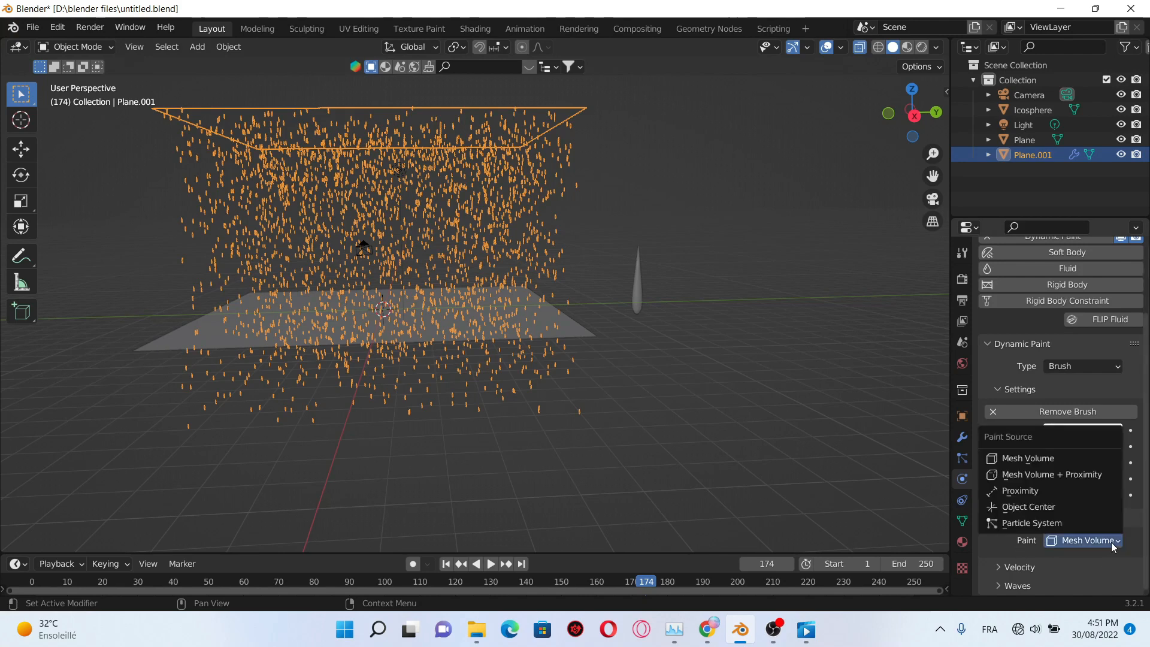
left_click(1018, 523)
scroll(1021, 523, "down", 1)
left_click(1087, 543)
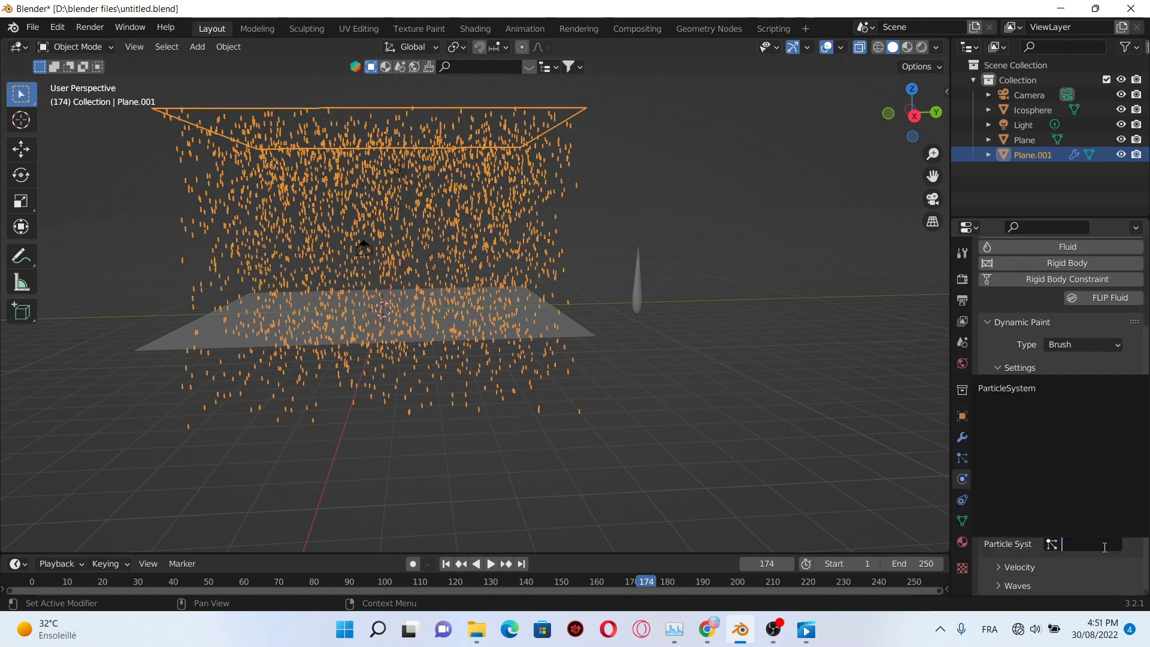
left_click(1022, 390)
scroll(1022, 516, "down", 2)
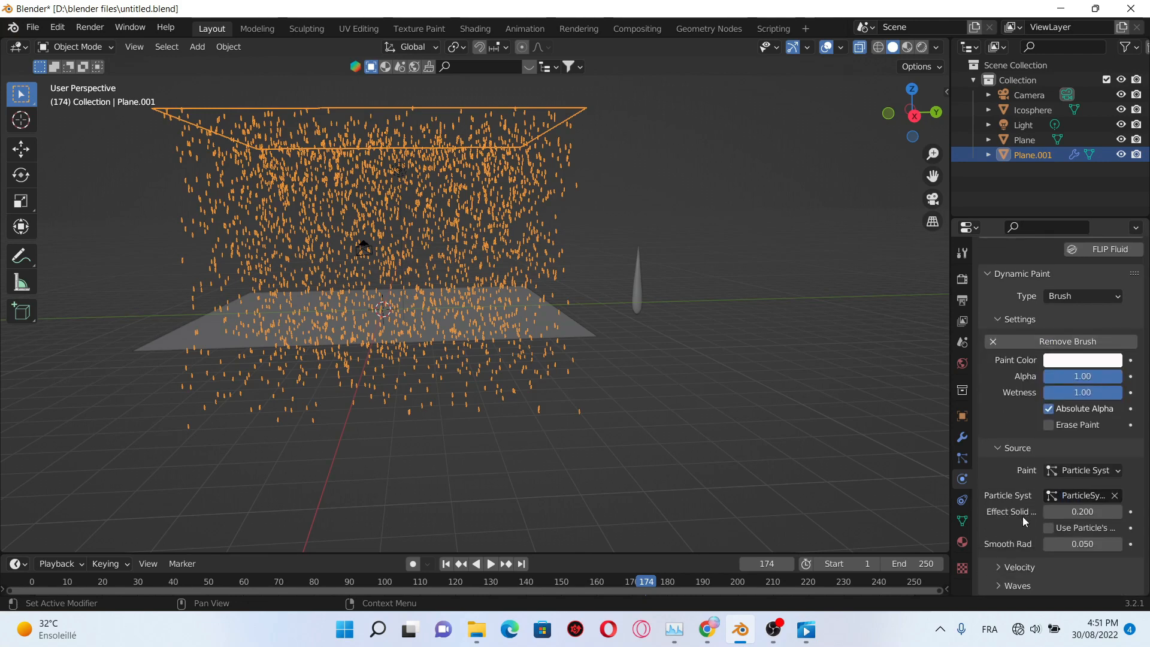
Step: Duplicate the asphalt ground plane, leaving the copy in its original position
middle_click_drag(395, 380, 678, 296)
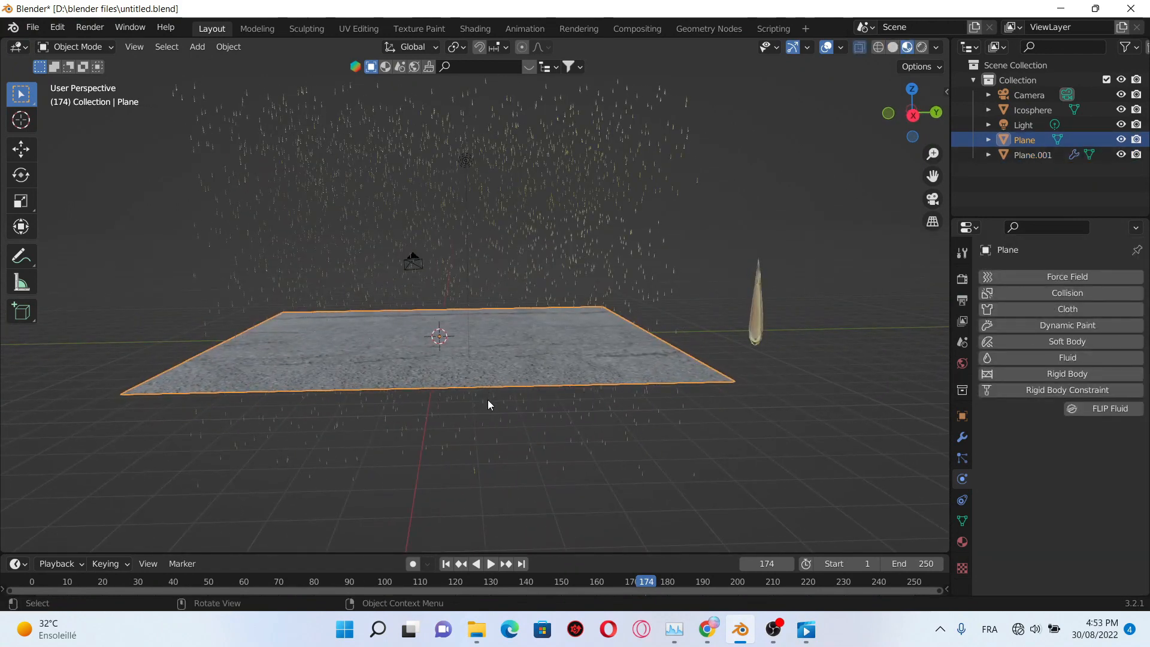
key("shift+d")
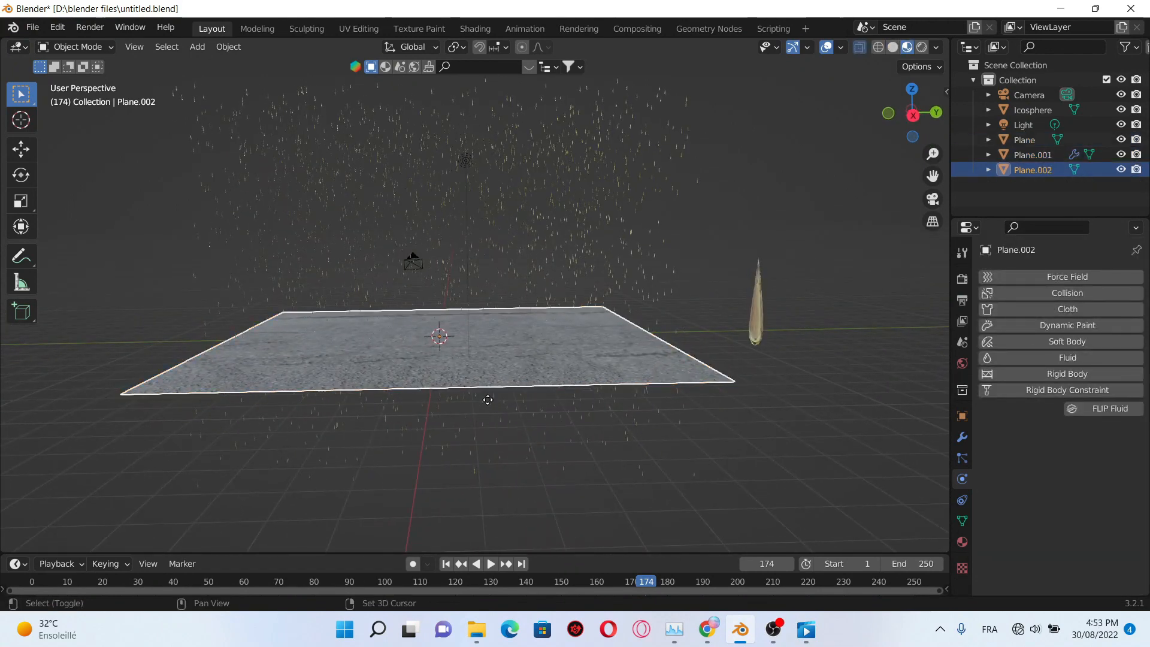
right_click(487, 400)
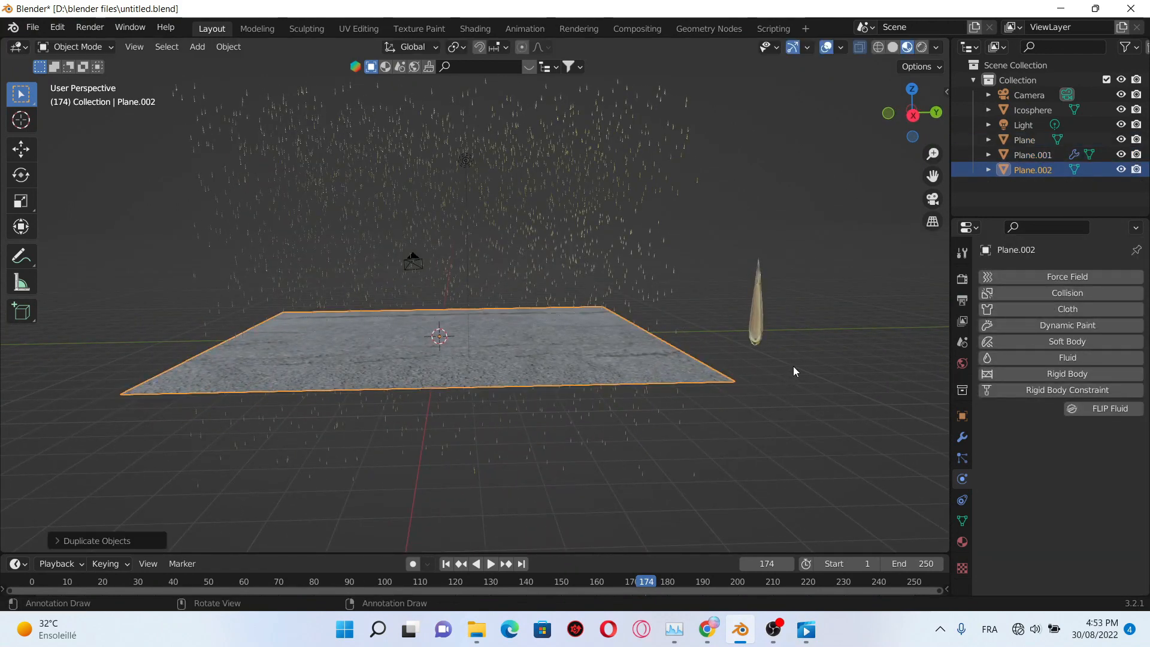
Step: Switch to the Shading workspace and replace the duplicated plane's asphalt with the glass material Material.001
left_click(474, 28)
scroll(666, 411, "up", 3)
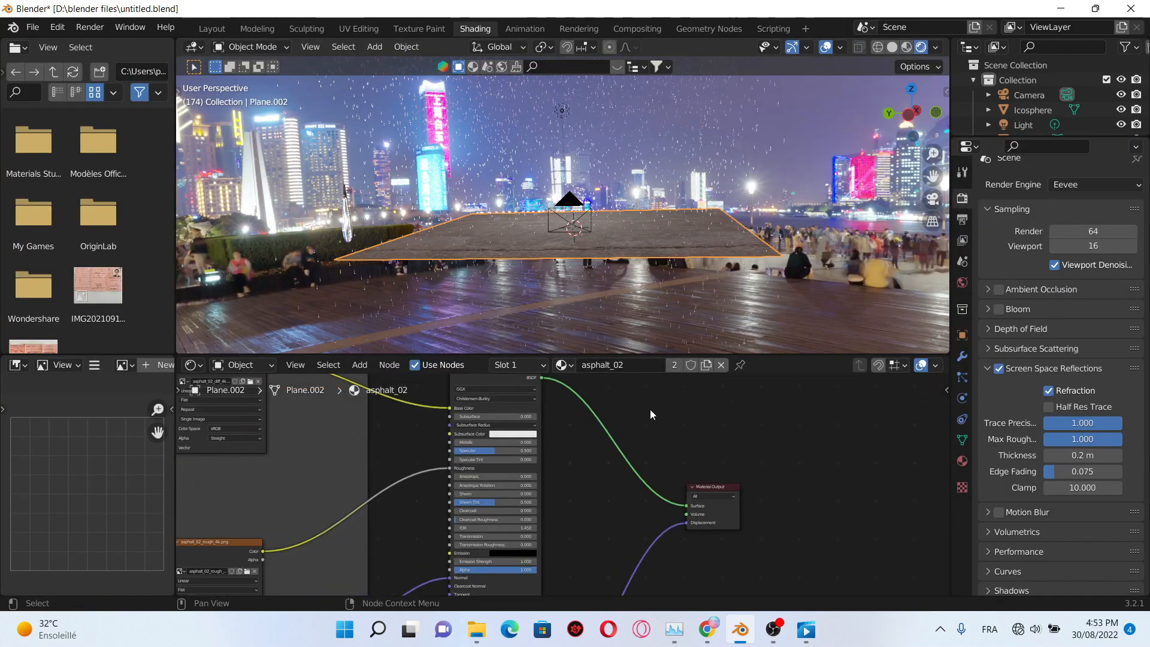
middle_click_drag(650, 410, 662, 474)
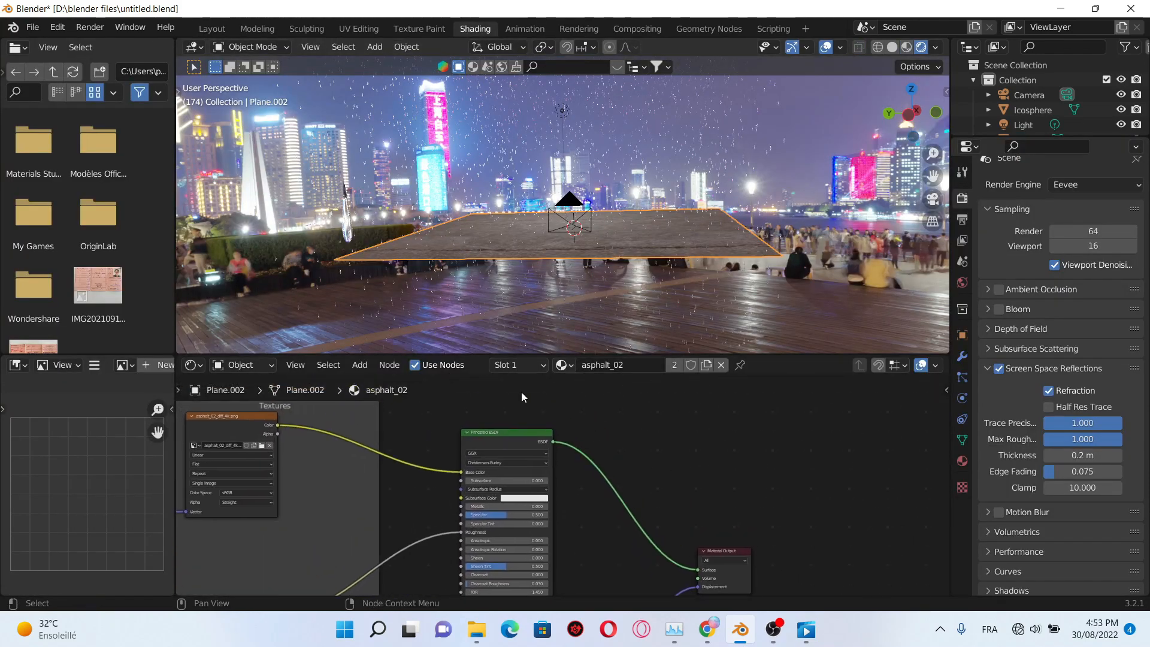
left_click(563, 365)
left_click(595, 416)
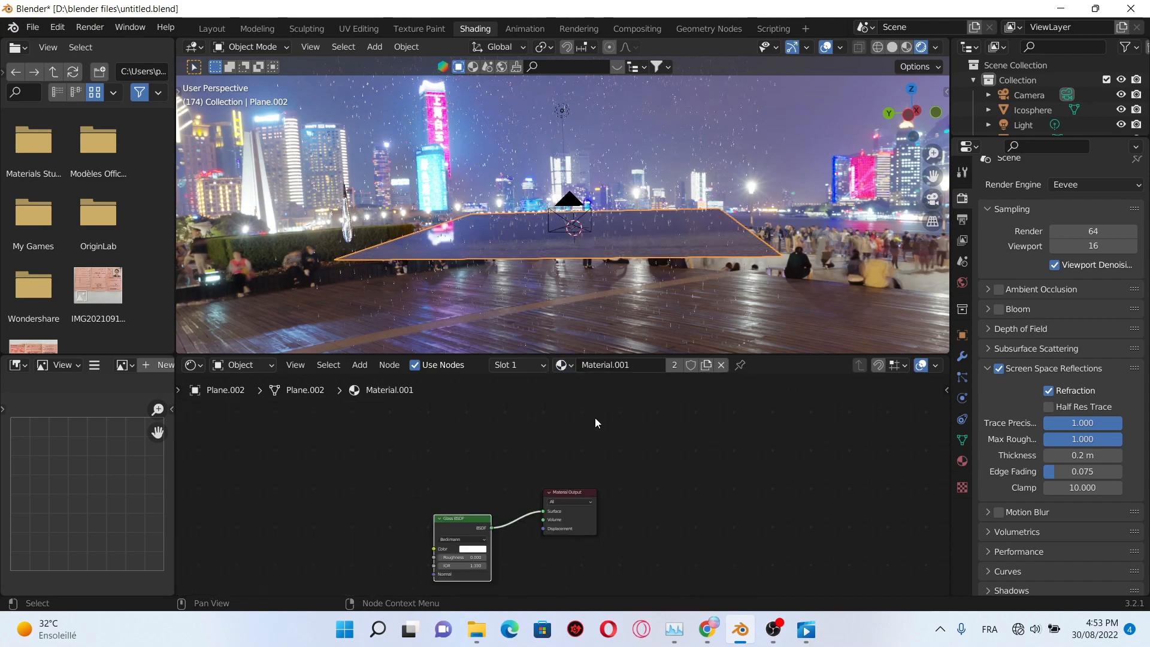
middle_click_drag(422, 276, 642, 228)
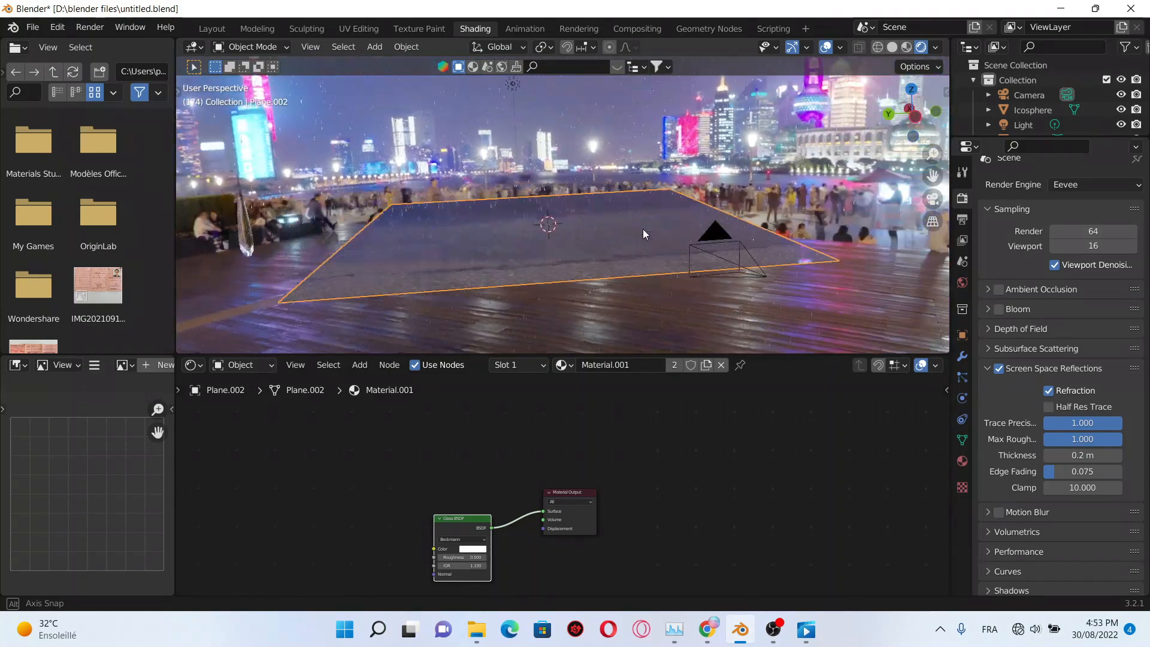
scroll(617, 261, "up", 3)
scroll(611, 264, "down", 5)
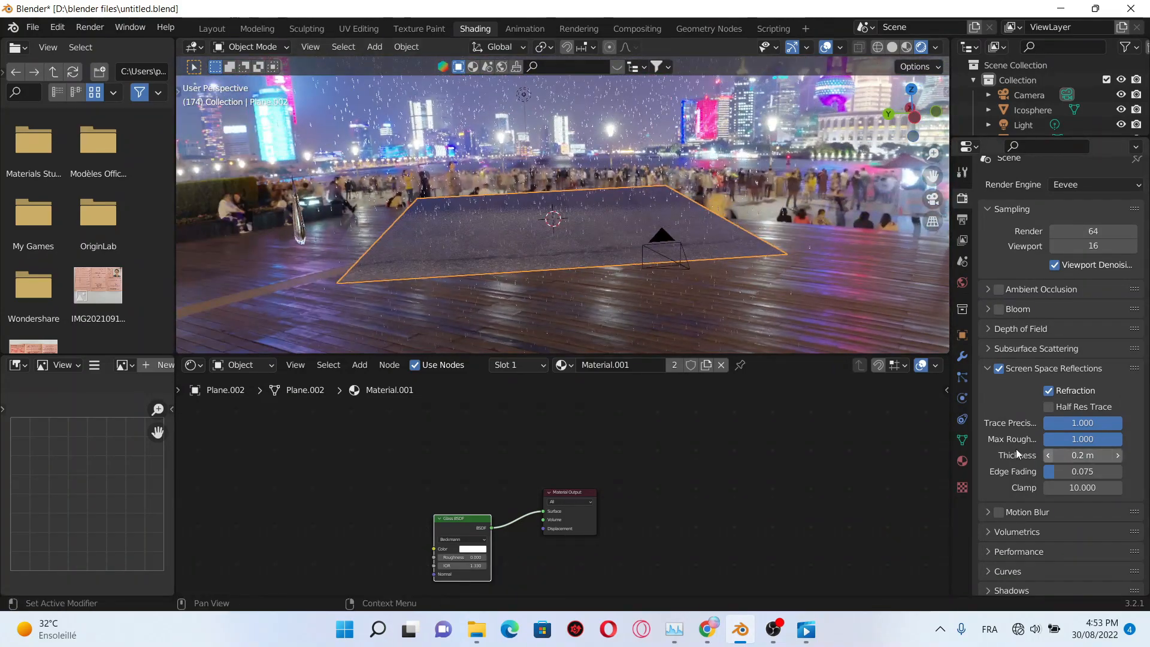
Step: Add Dynamic Paint physics to the duplicated glass plane and make it a canvas
left_click(962, 399)
left_click(1025, 243)
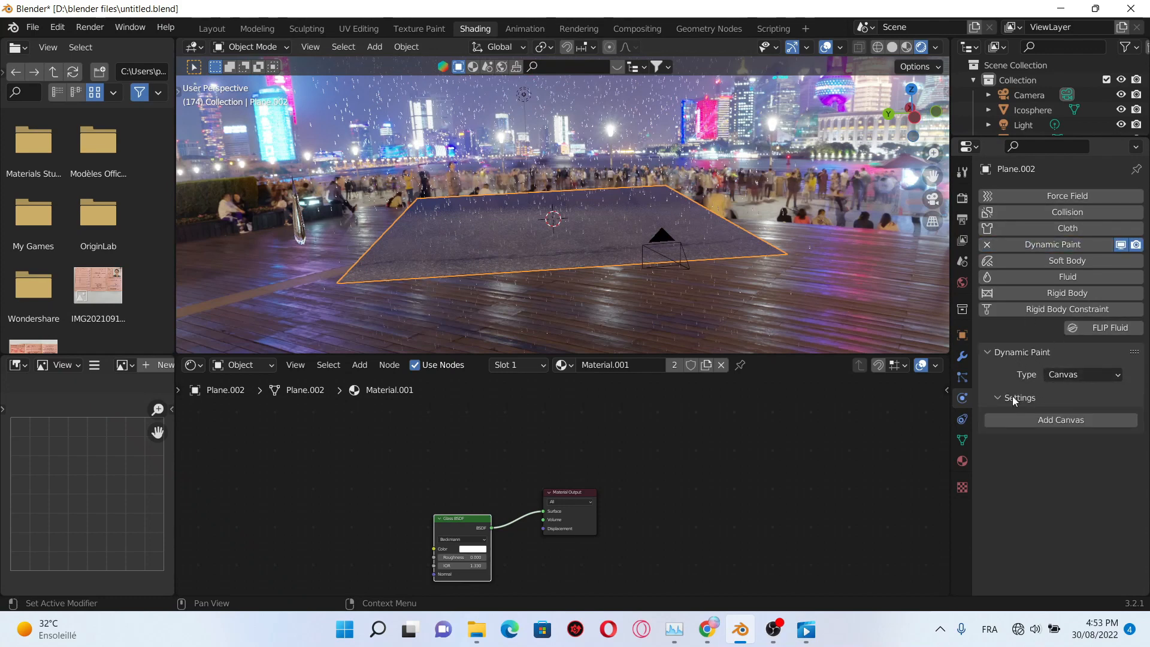
left_click(1062, 420)
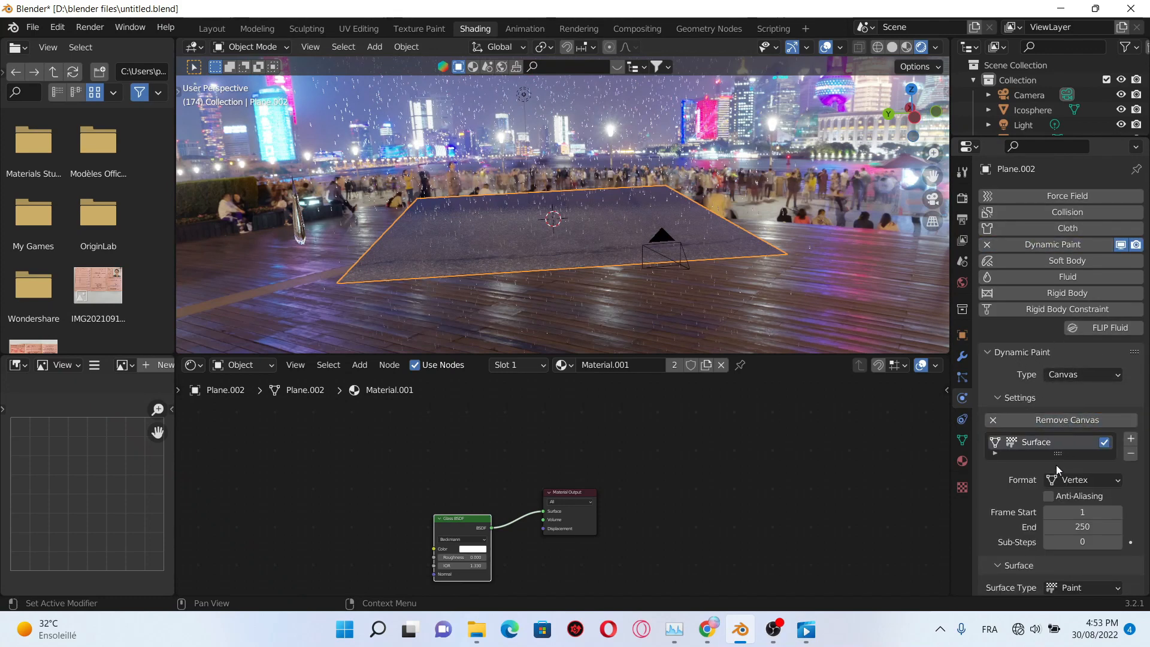
Step: Set the canvas surface type to Waves and enable Open Borders
scroll(1065, 455, "down", 6)
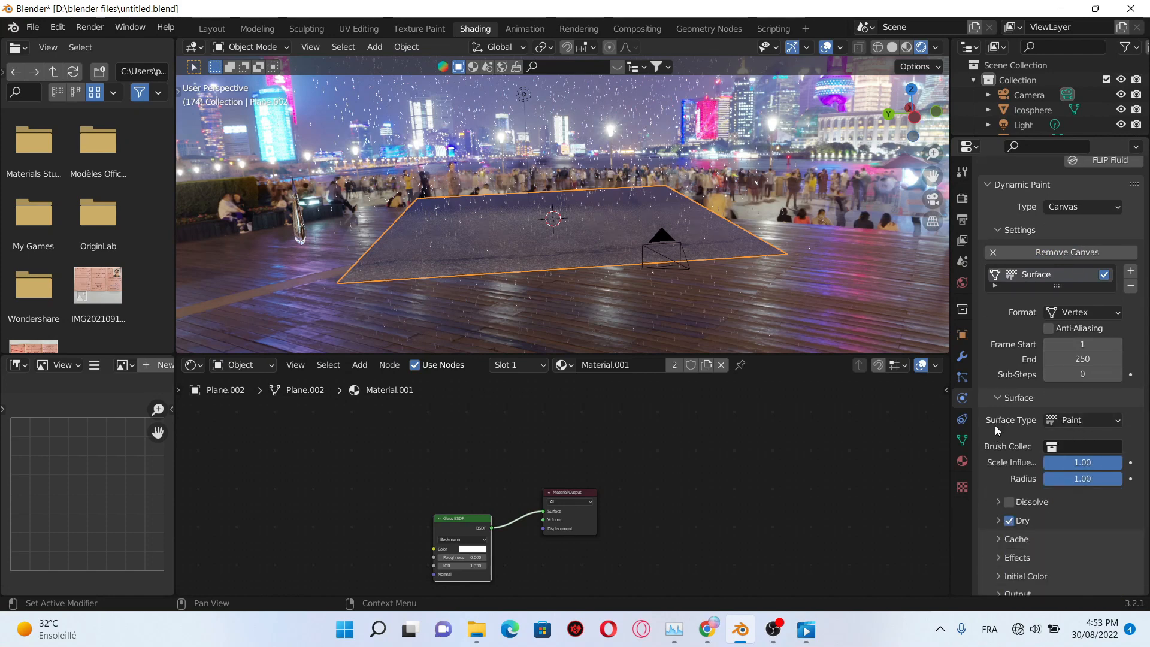
left_click(1074, 422)
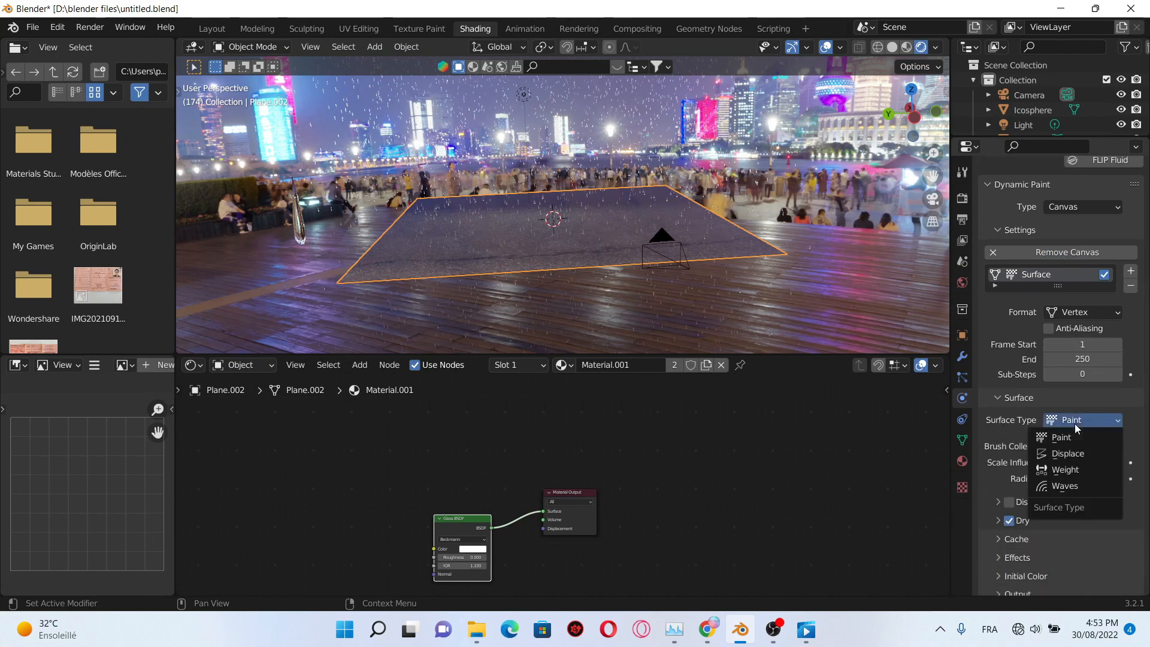
left_click(1076, 483)
scroll(1018, 404, "down", 1)
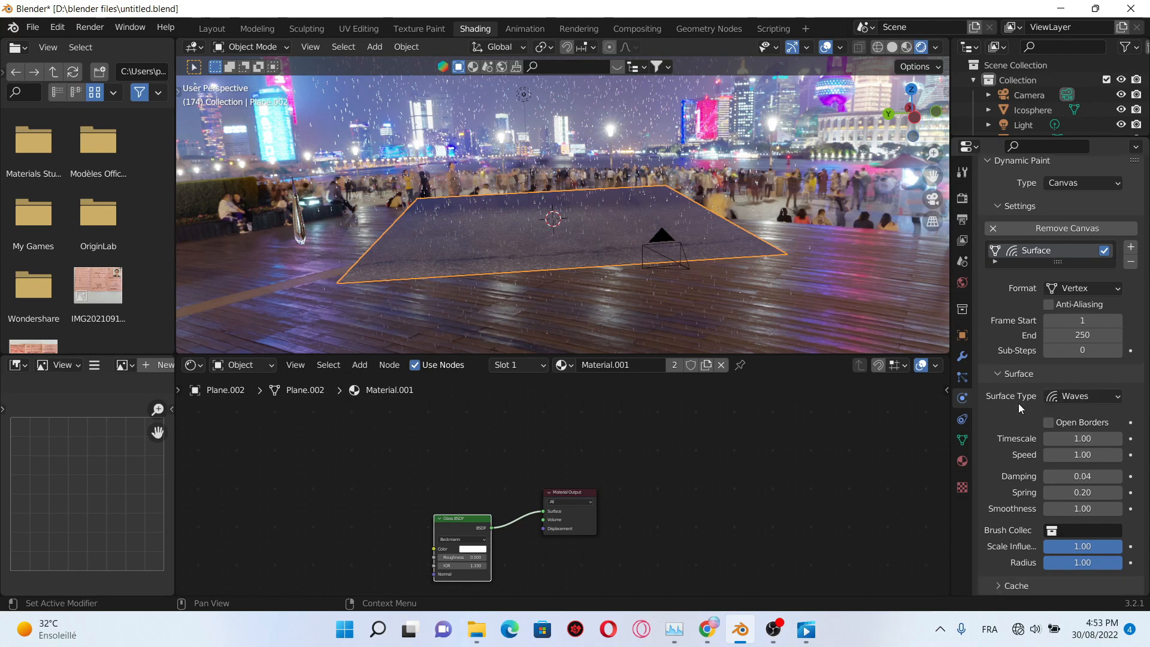
left_click(1048, 422)
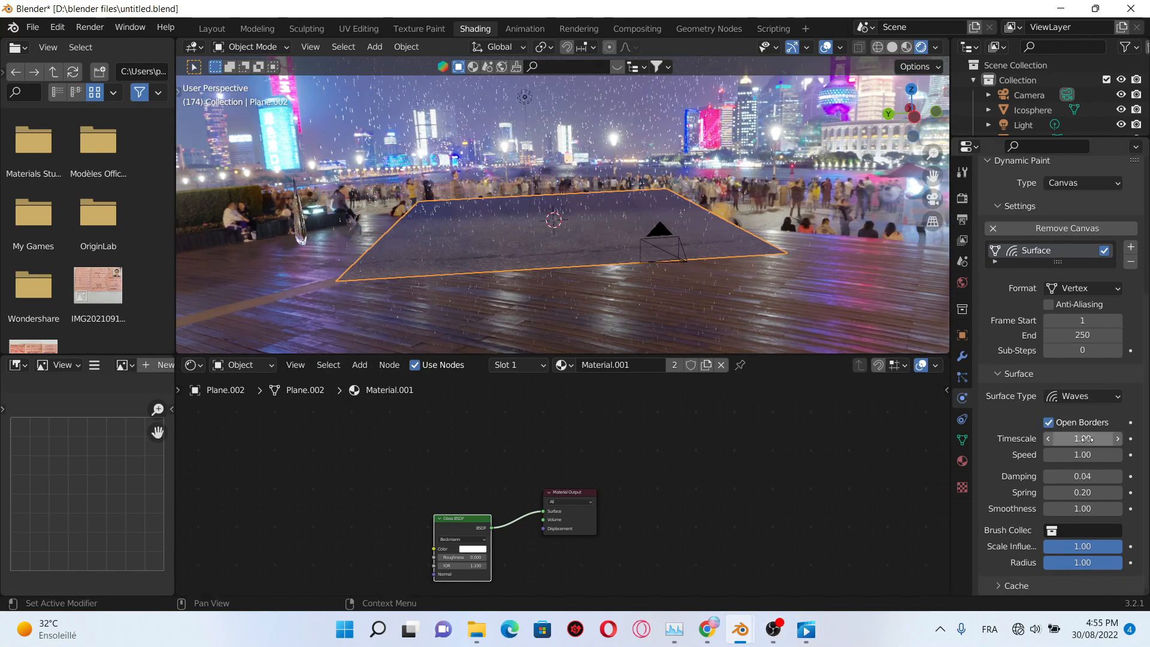
Step: Set the wave surface's timescale to 0.8 and its damping to 0.08
double_click(1082, 438)
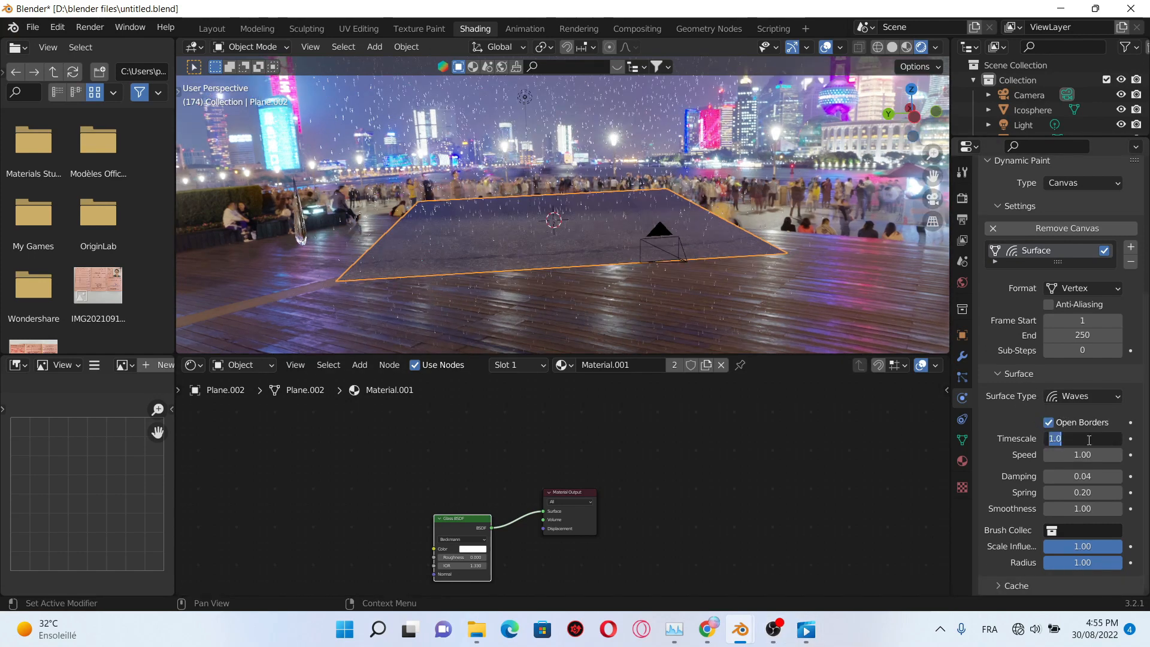
type("0.8")
key("Return")
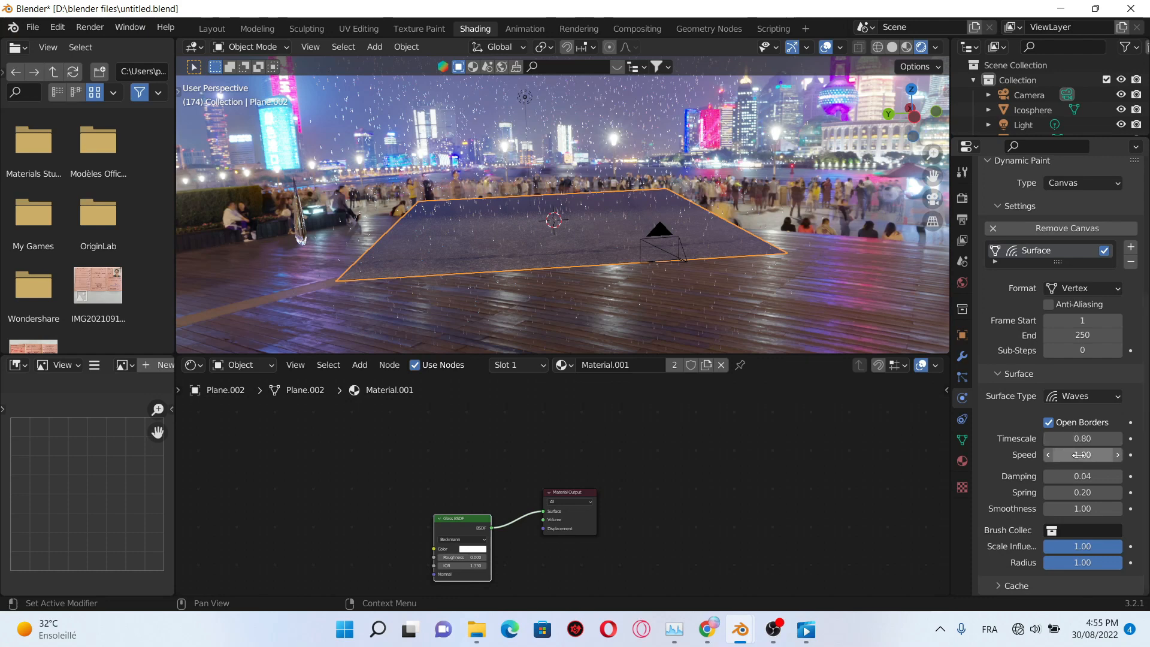
double_click(1097, 478)
left_click(1096, 479)
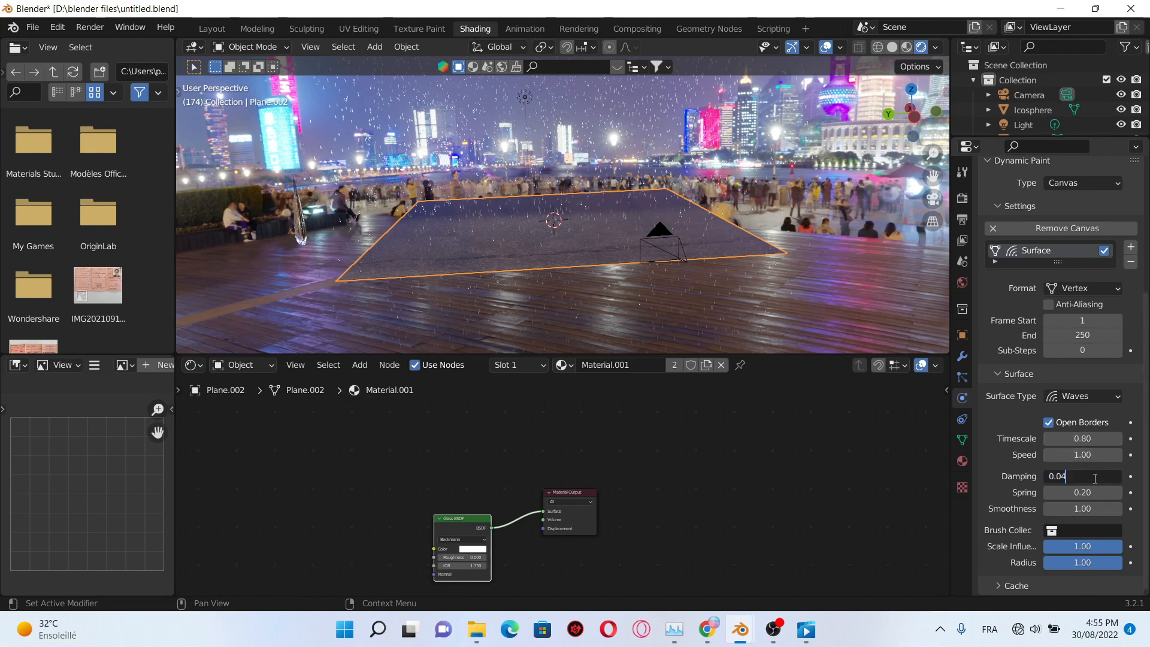
type("8")
key("Return")
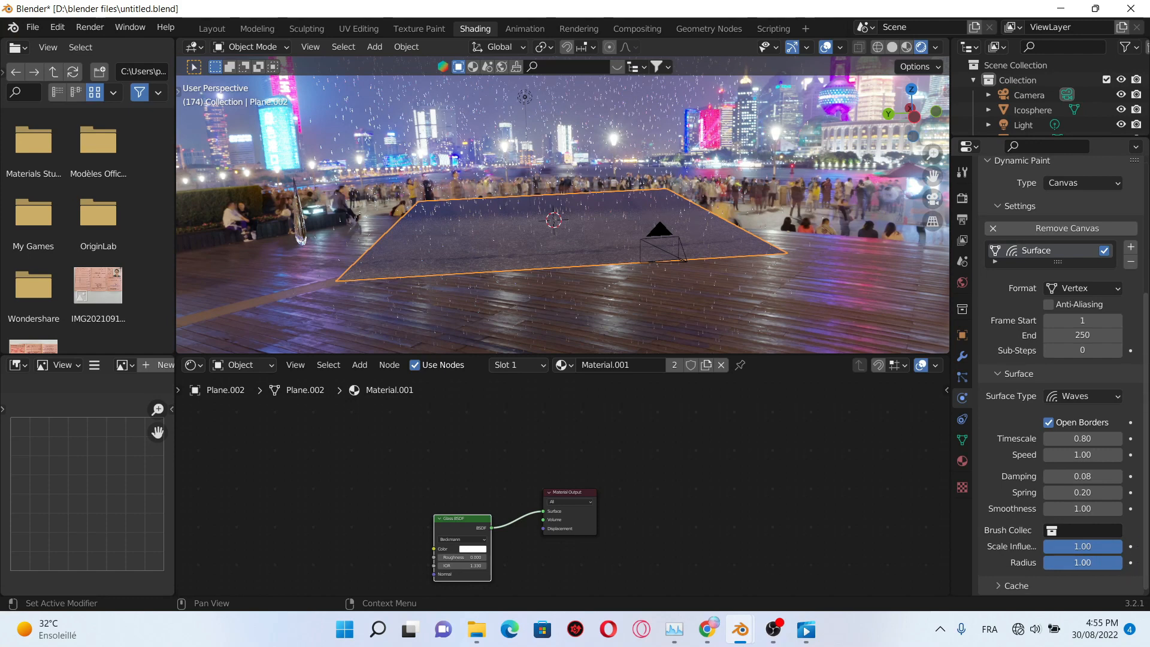
Step: Reduce the wave surface's radius to 0.59, enable anti-aliasing, and set the canvas sub-steps to 4
left_click_drag(1121, 562, 1093, 562)
scroll(1054, 419, "up", 1)
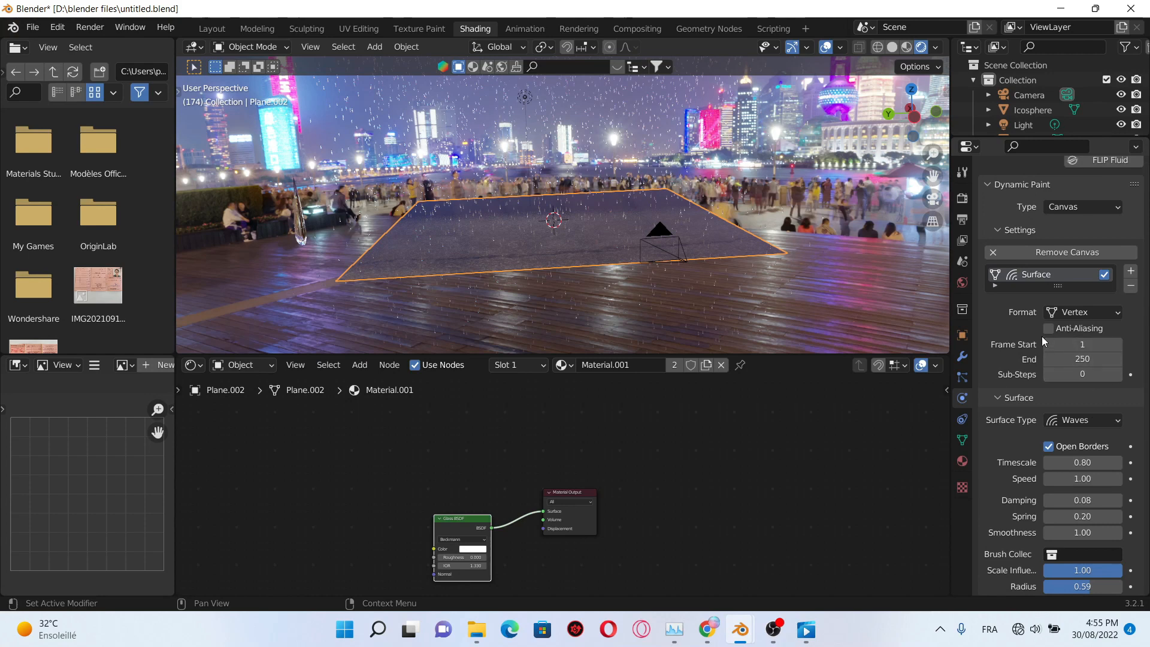
left_click(1049, 328)
left_click(1081, 379)
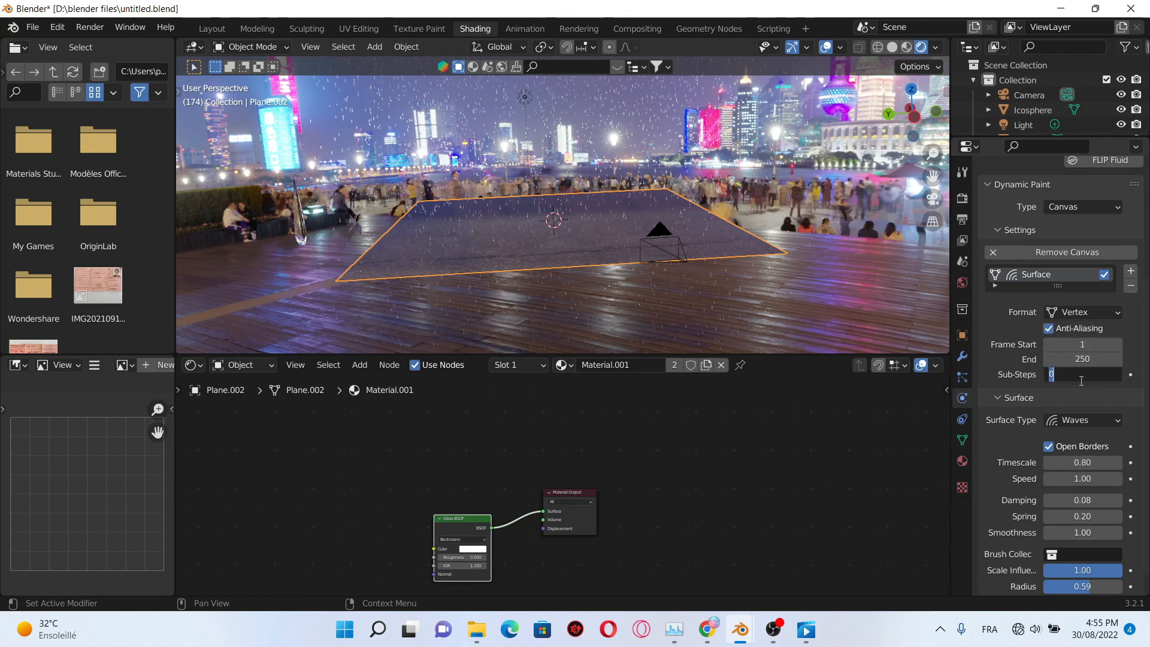
key("Return")
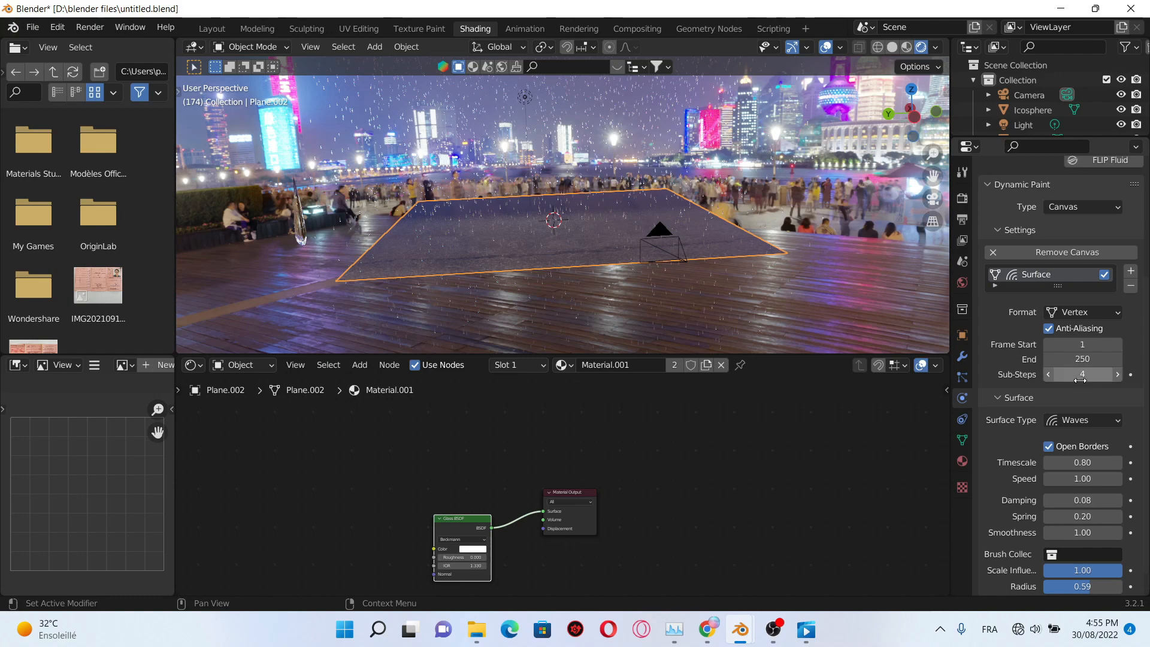
Step: Play the animation and examine how the falling raindrops affect the glass plane
middle_click_drag(799, 257, 760, 229)
key("space")
scroll(702, 243, "up", 2)
scroll(745, 242, "down", 3)
scroll(742, 231, "up", 2)
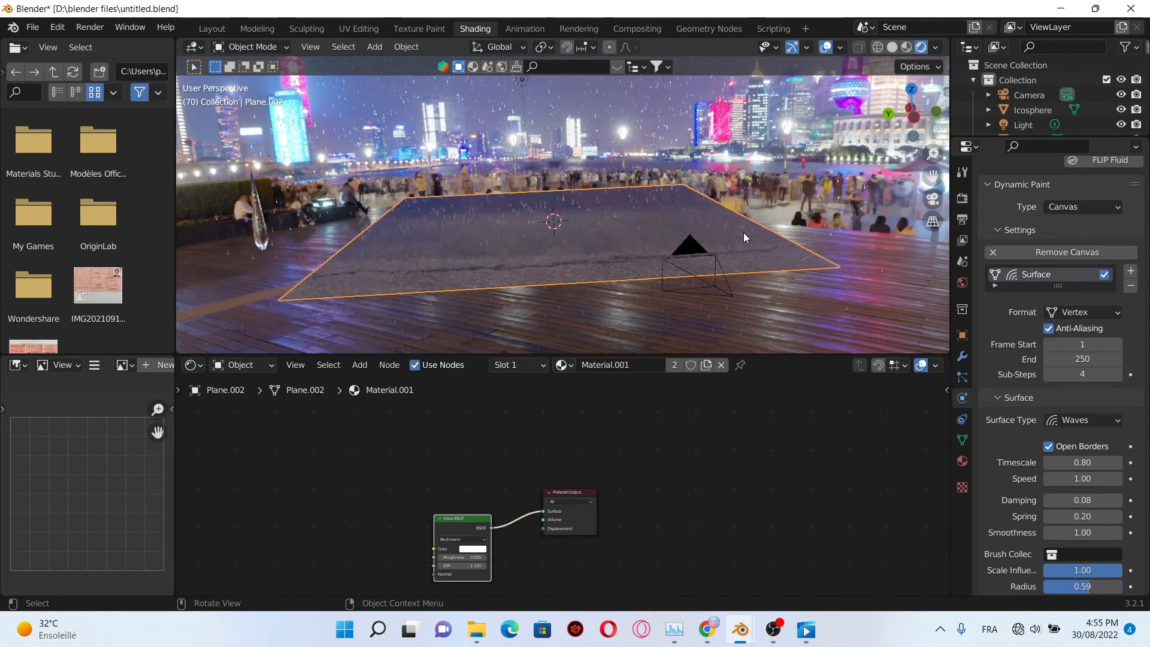
middle_click_drag(836, 223, 824, 218)
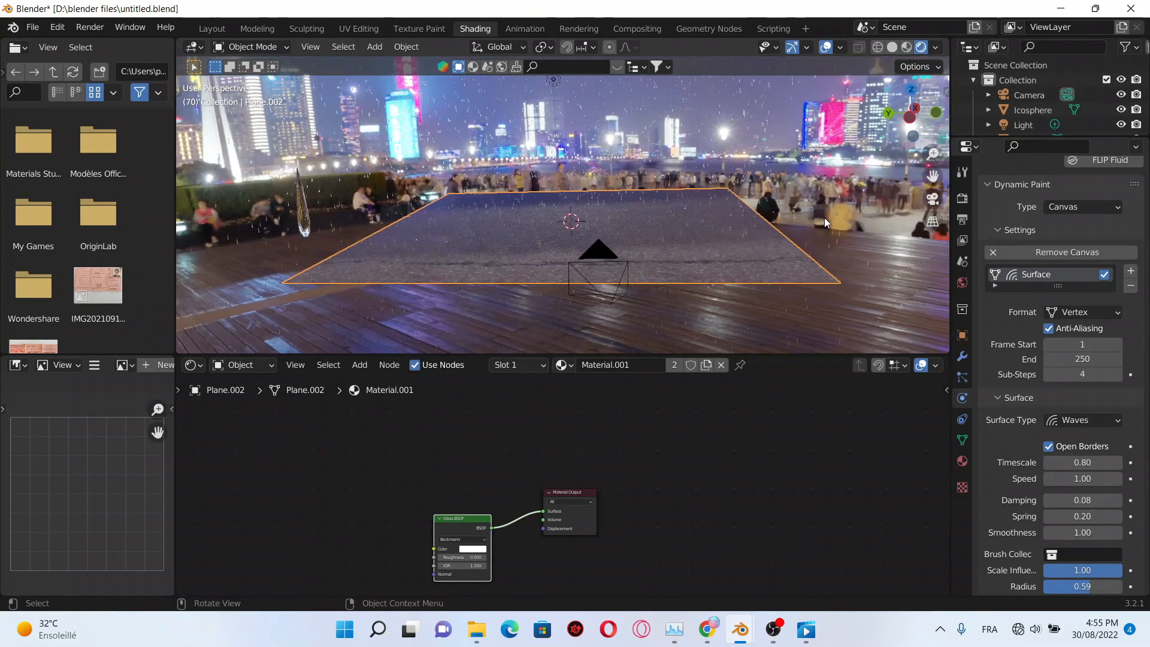
Step: Subdivide the glass water plane's mesh in Edit Mode with 100 cuts
middle_click_drag(639, 222, 682, 222)
scroll(649, 218, "up", 4)
key("Tab")
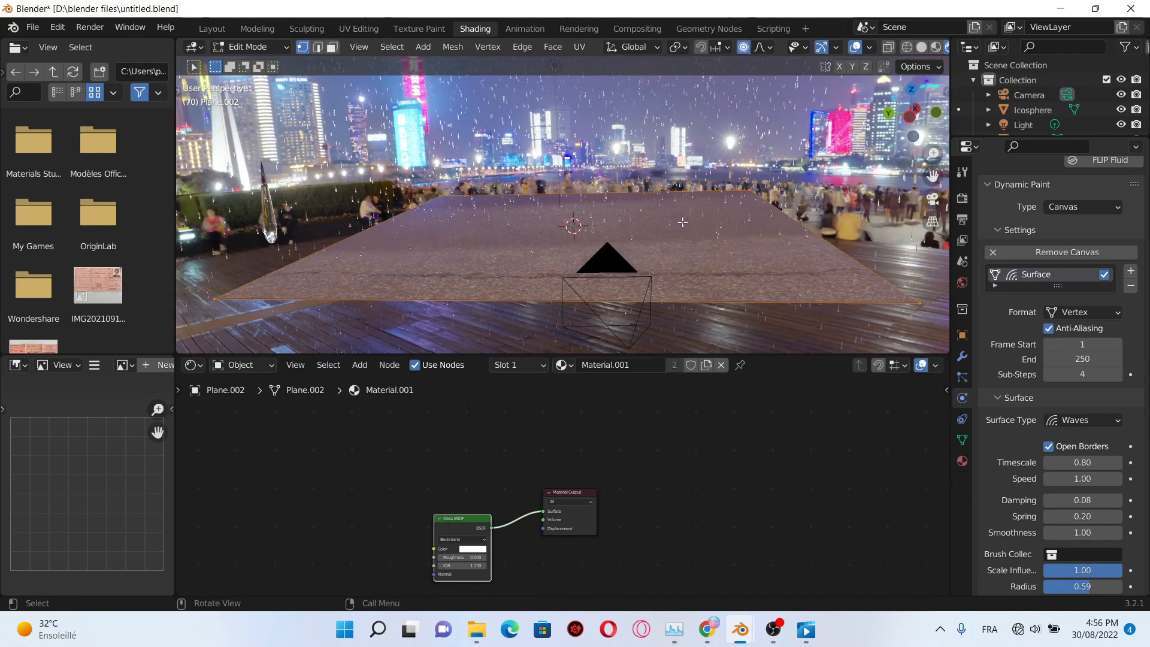
right_click(435, 248)
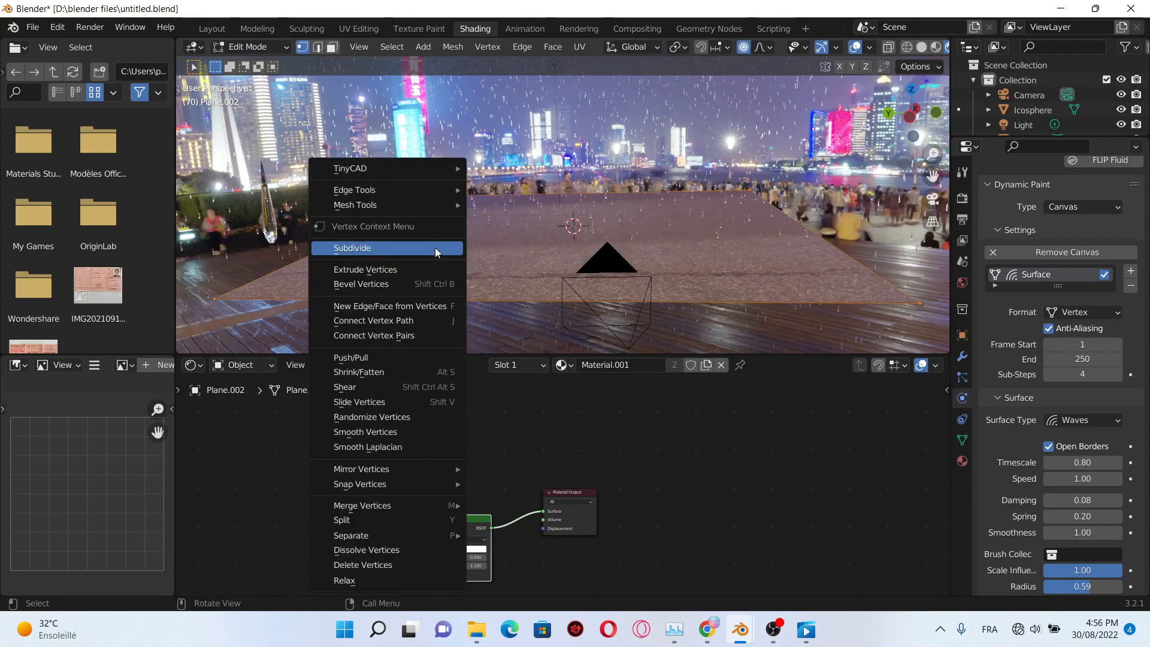
left_click(435, 248)
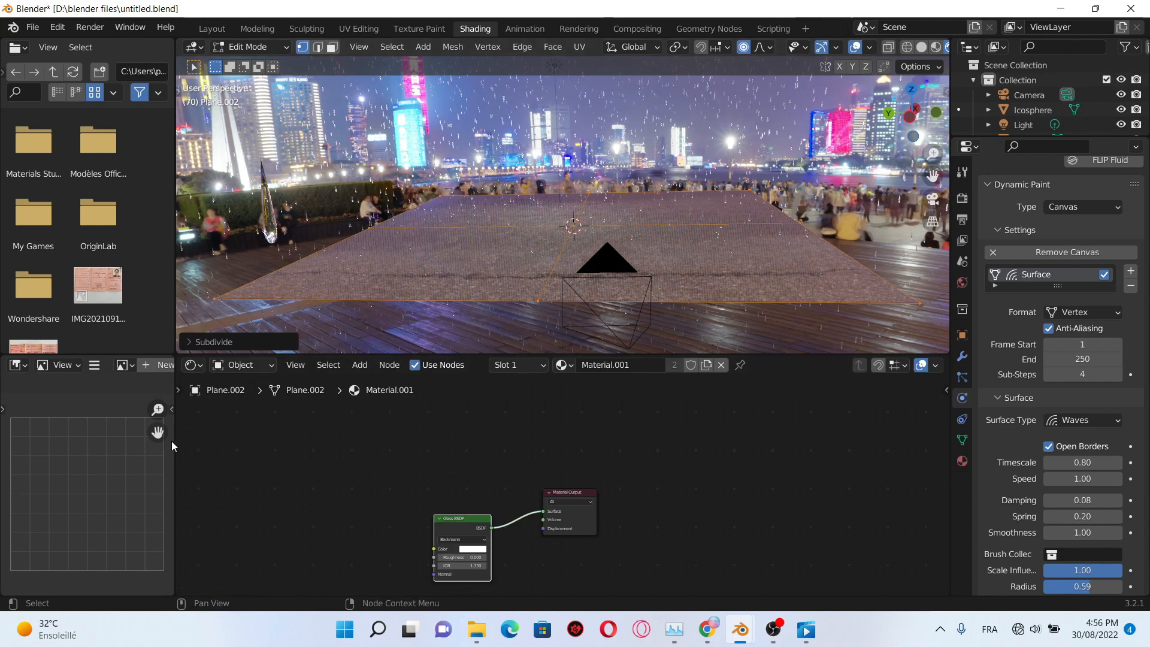
left_click(185, 346)
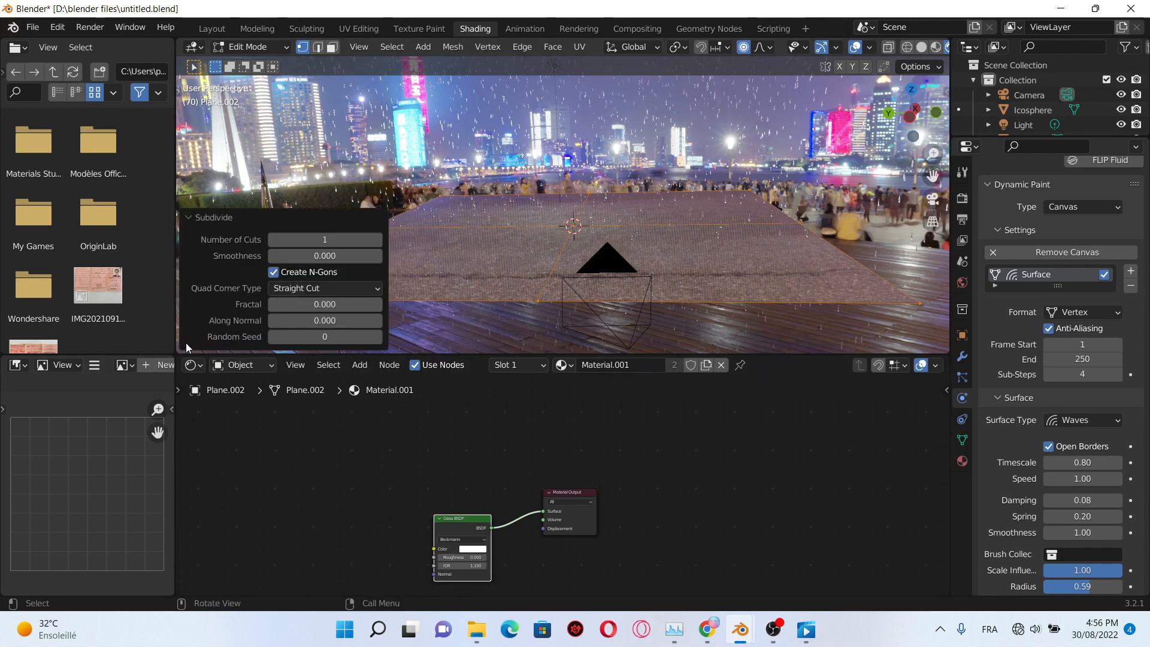
left_click(335, 240)
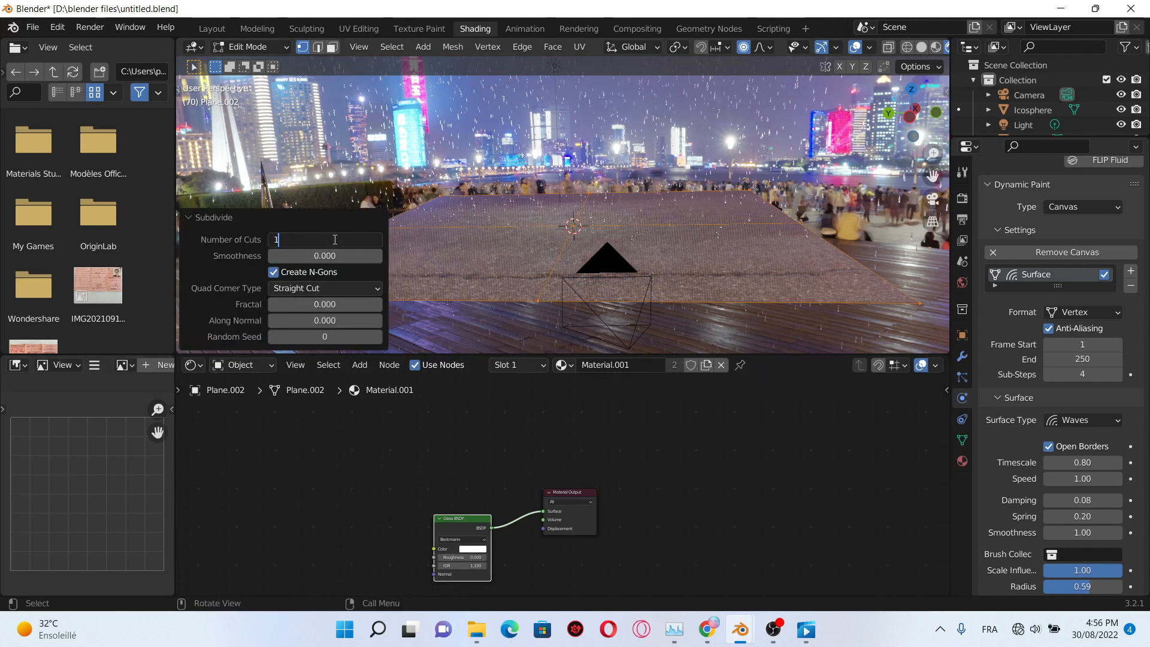
type("100")
key("Return")
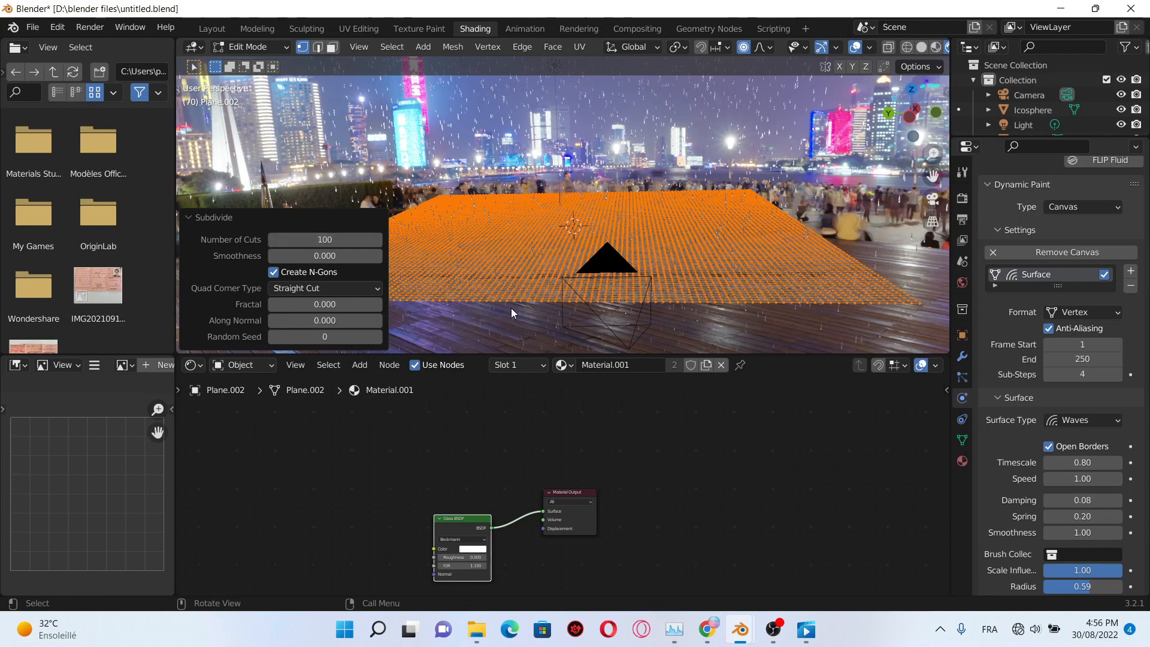
Step: Subdivide the entire glass plane mesh once more with a single cut and return to Object Mode
right_click(562, 225)
left_click(735, 326)
key("a")
right_click(672, 241)
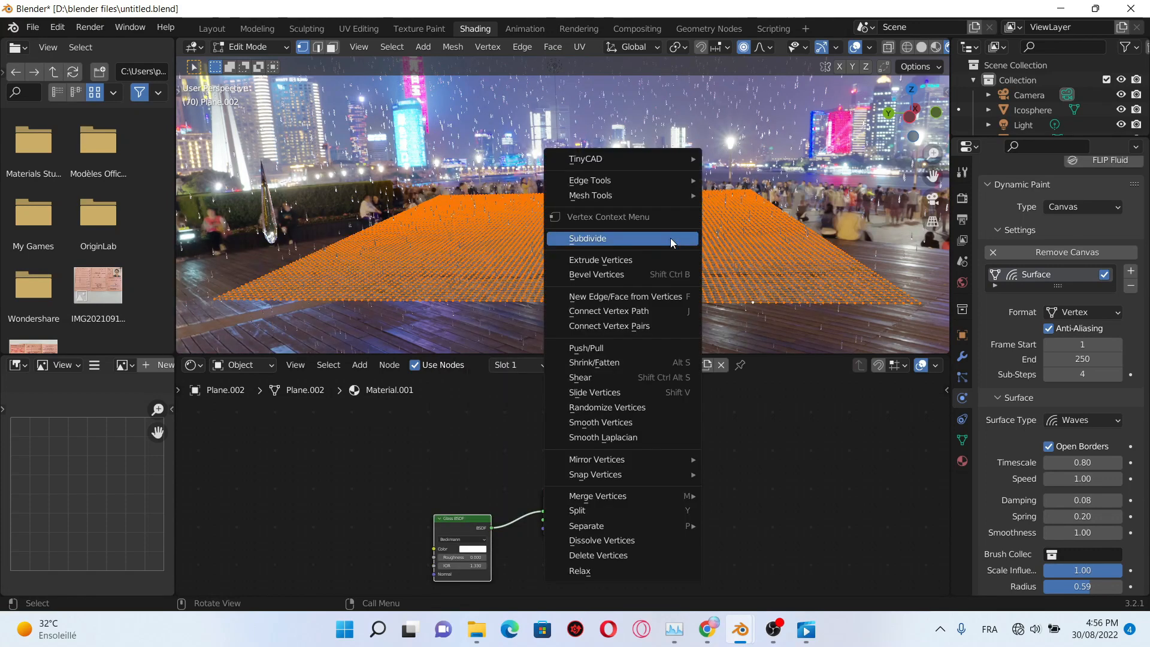
left_click(670, 239)
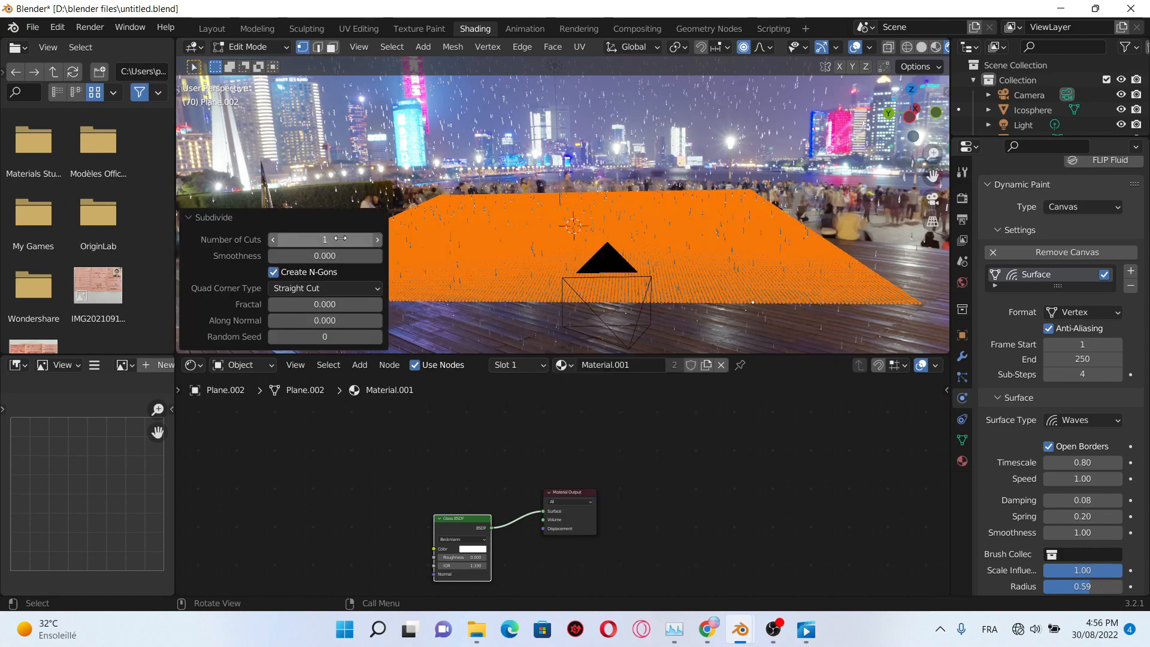
key("alt+a")
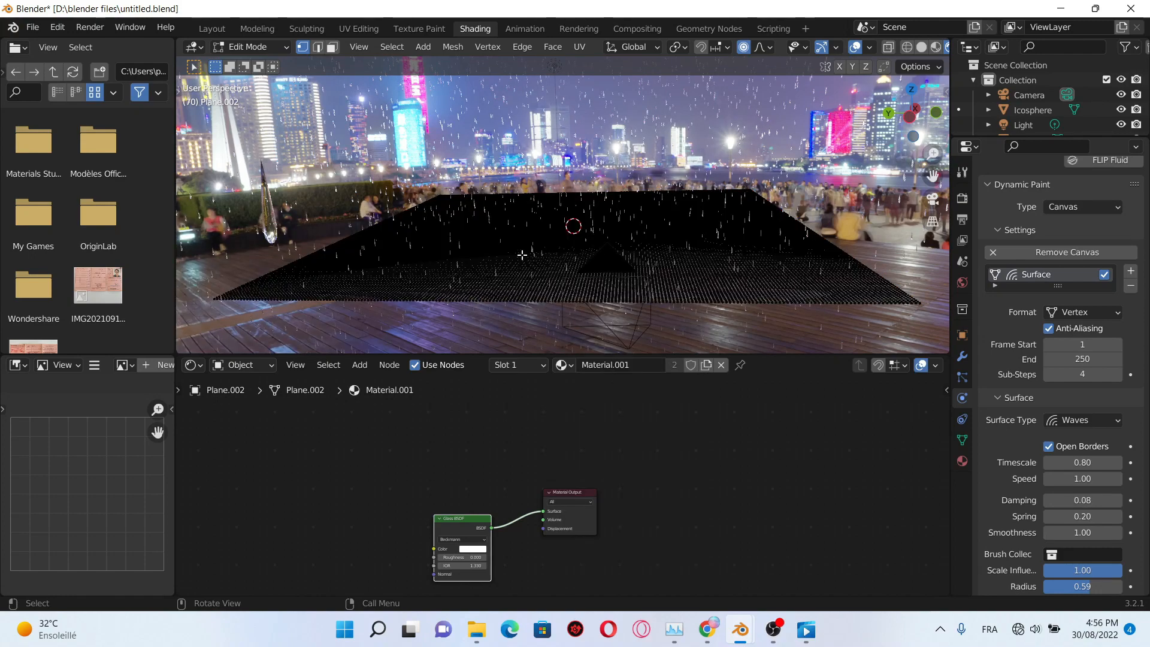
scroll(519, 240, "down", 1)
middle_click_drag(518, 239, 548, 256)
key("Tab")
Step: Play the animation and examine the raindrop ripples on the subdivided glass plane from several angles
scroll(527, 257, "down", 1)
key("space")
scroll(545, 253, "up", 1)
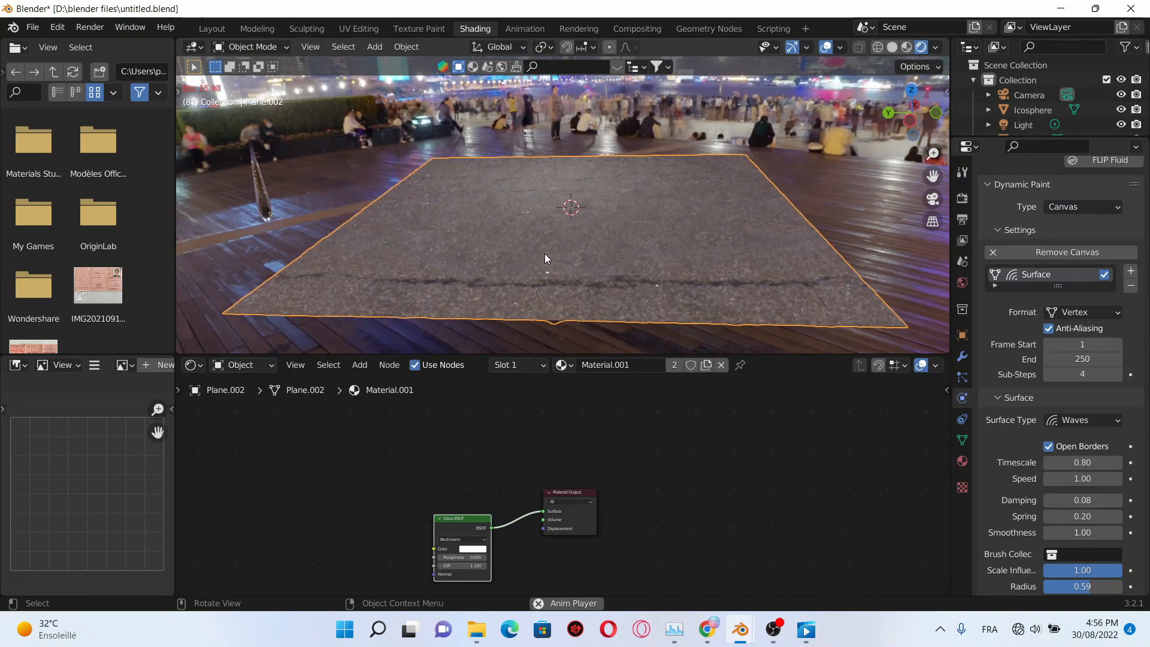
mouse_move(591, 228)
middle_mouse_down()
mouse_move(648, 245)
mouse_move(628, 181)
mouse_move(649, 262)
mouse_move(603, 229)
mouse_move(599, 200)
mouse_move(558, 193)
mouse_move(605, 227)
middle_mouse_up()
scroll(648, 244, "up", 2)
scroll(646, 248, "down", 2)
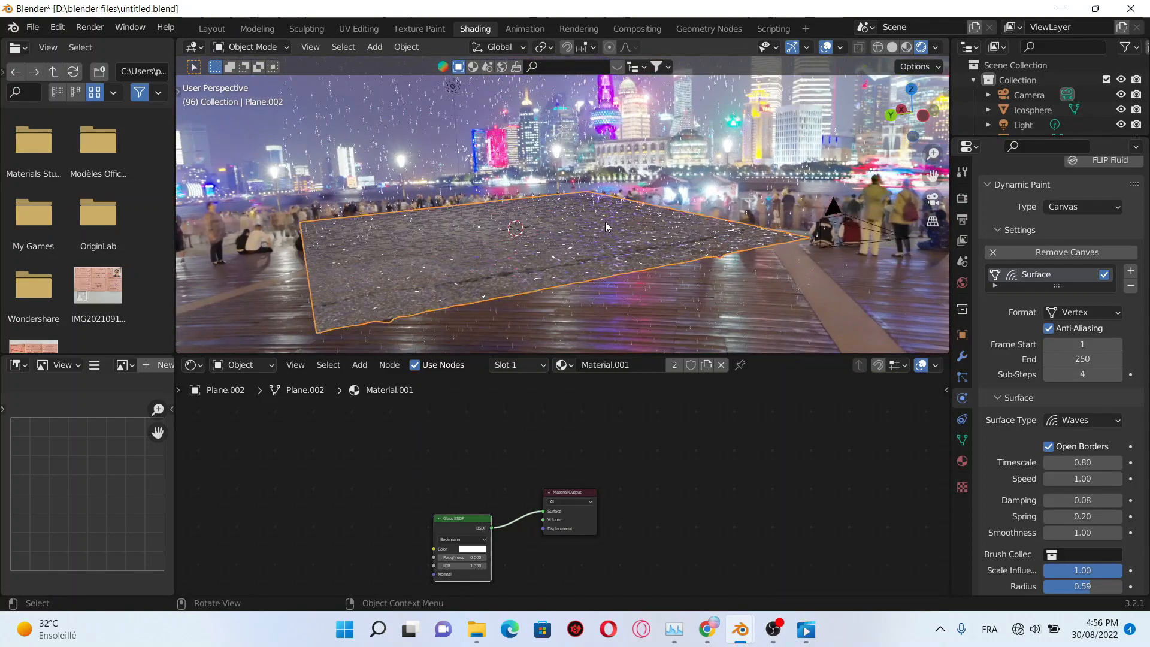
scroll(605, 223, "up", 1)
scroll(605, 224, "up", 2)
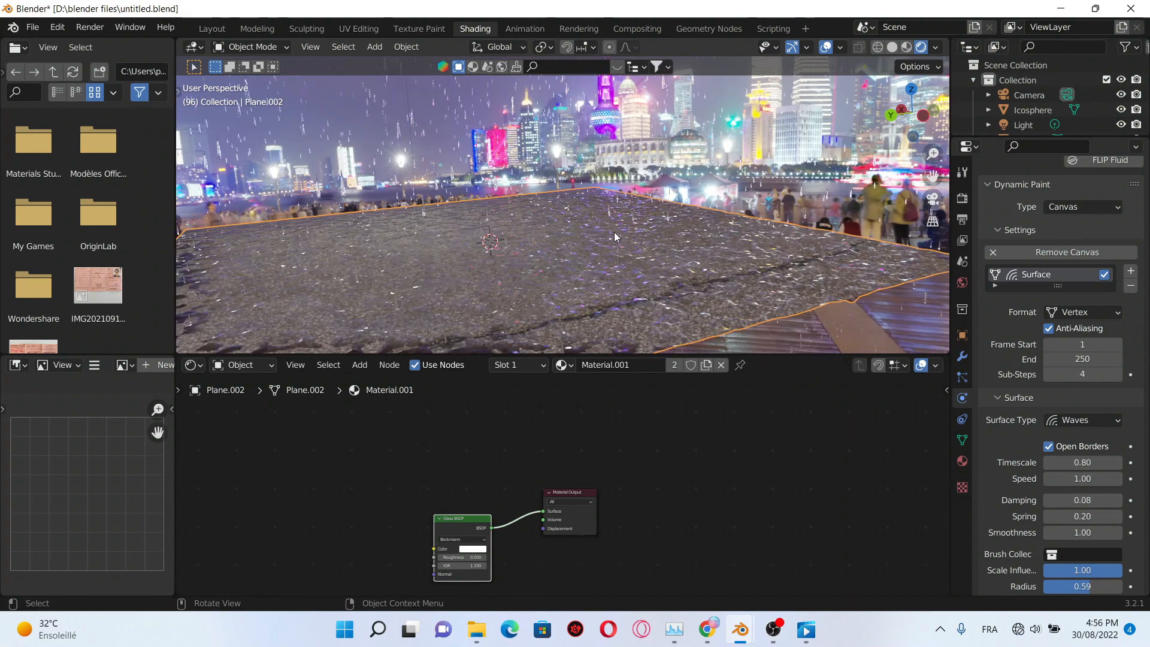
middle_click_drag(618, 235, 610, 258)
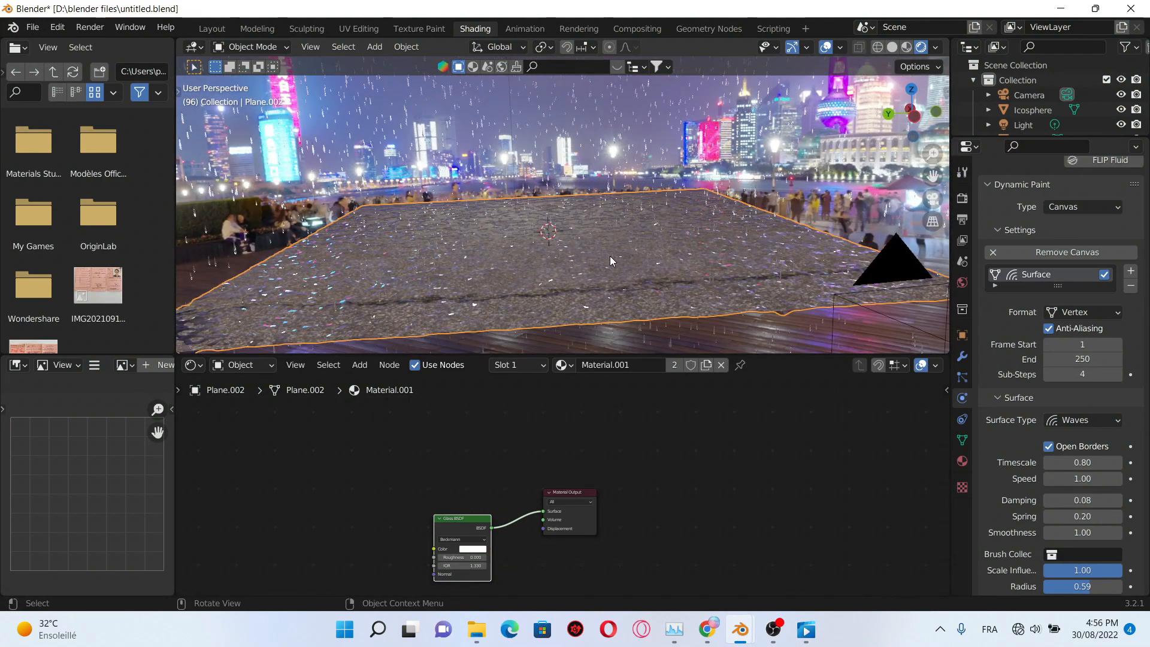
middle_click_drag(610, 256, 600, 261)
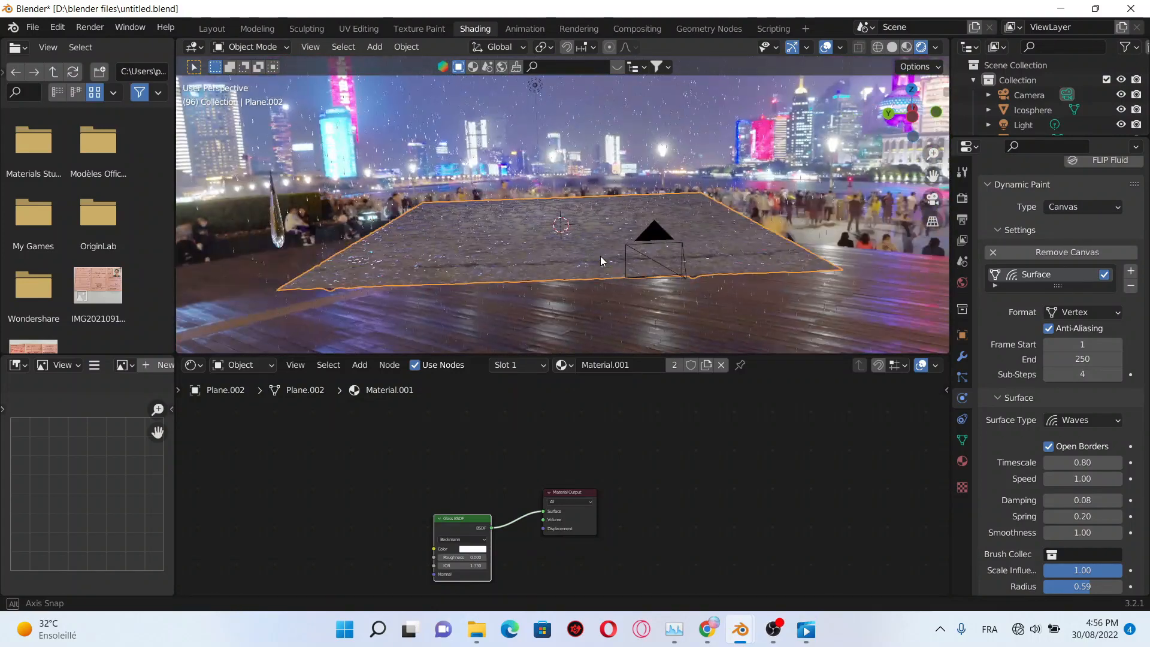
Step: Select the asphalt plane and add a Dynamic Paint canvas to it
key("alt+a")
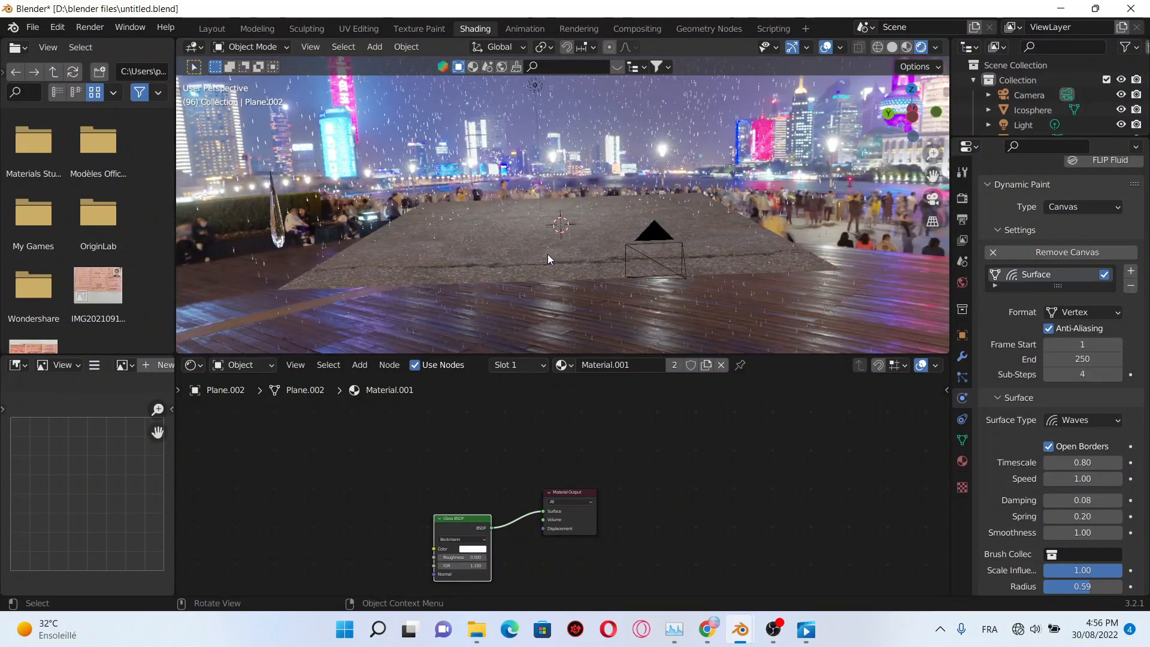
left_click(494, 264)
left_click(537, 259)
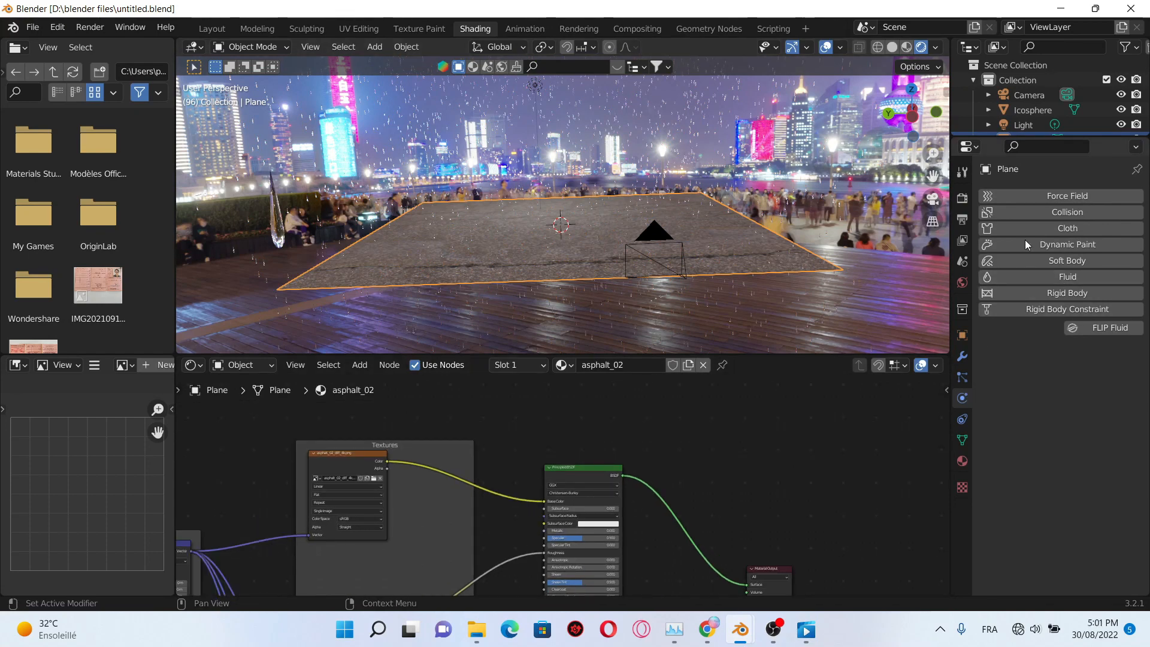
left_click(1054, 245)
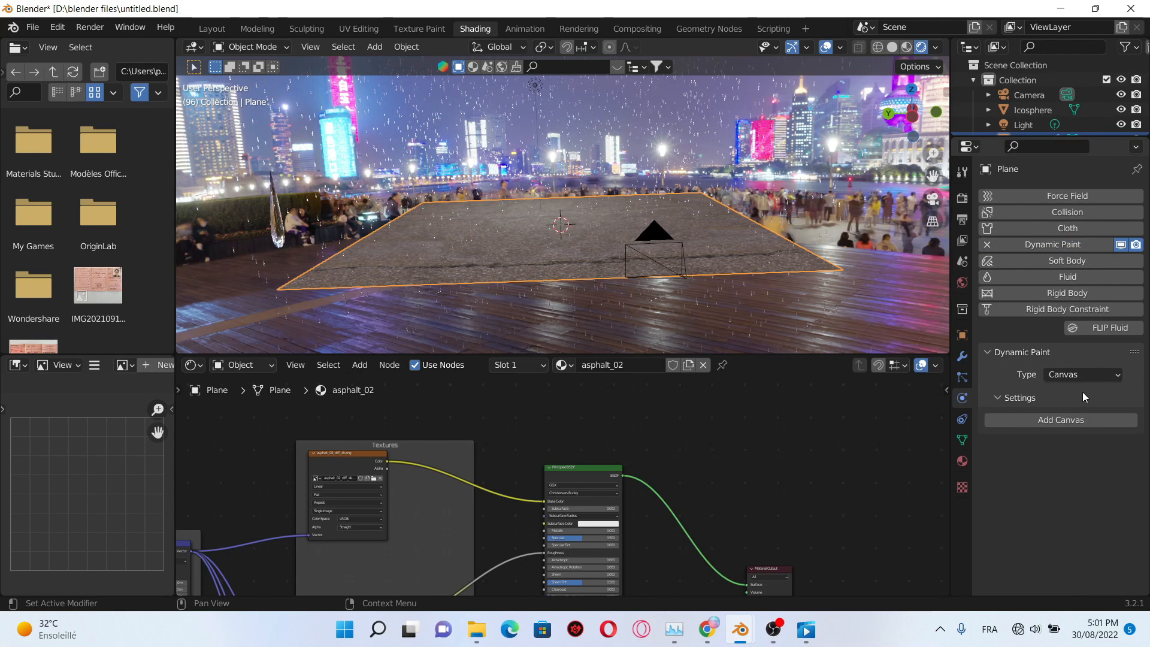
left_click(1064, 419)
scroll(1090, 494, "down", 5)
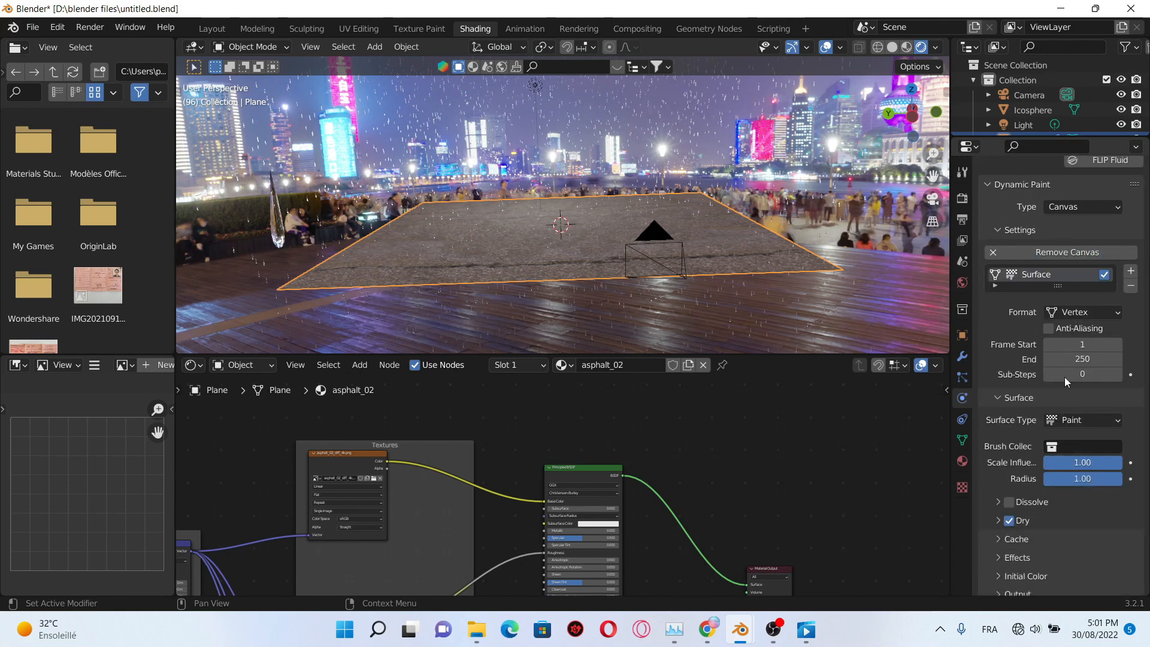
Step: Set the asphalt canvas format to Image Sequence with a resolution of 1028 and 4 sub-steps
scroll(1065, 381, "up", 2)
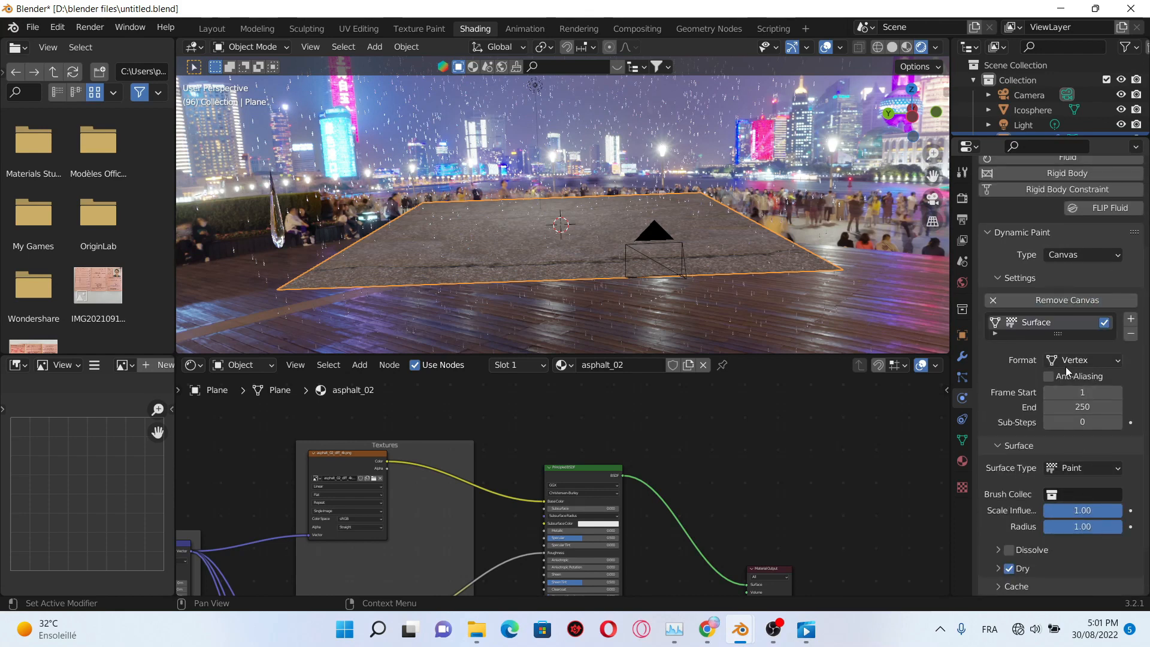
left_click(1116, 361)
left_click(1093, 394)
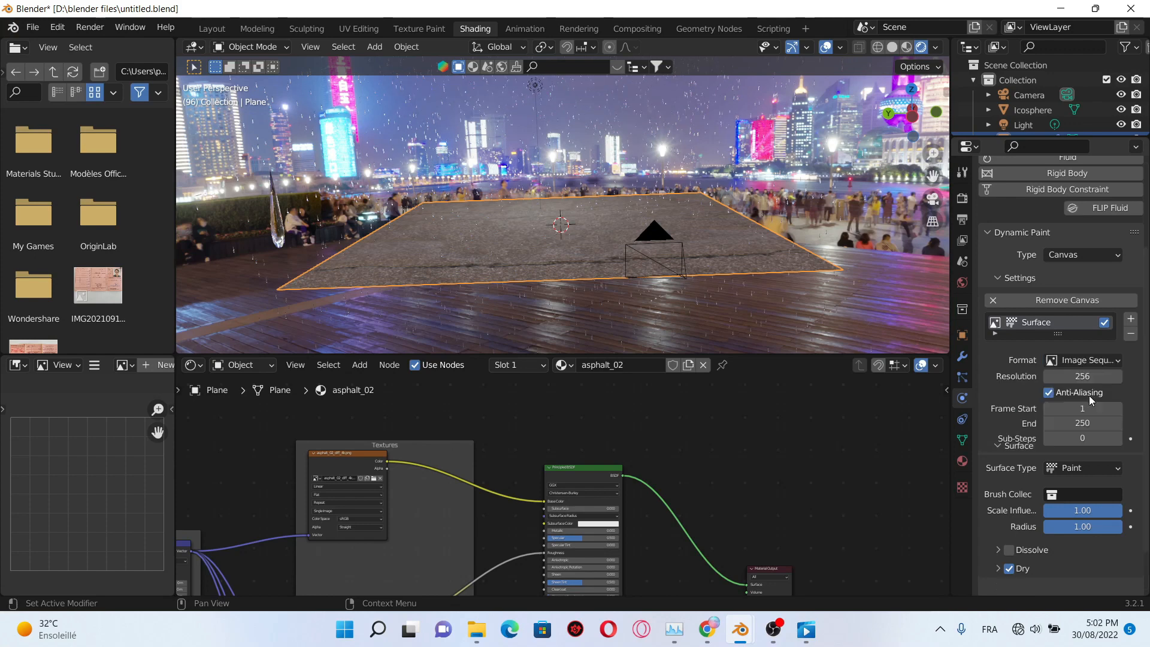
scroll(1088, 383, "down", 2)
left_click(1084, 328)
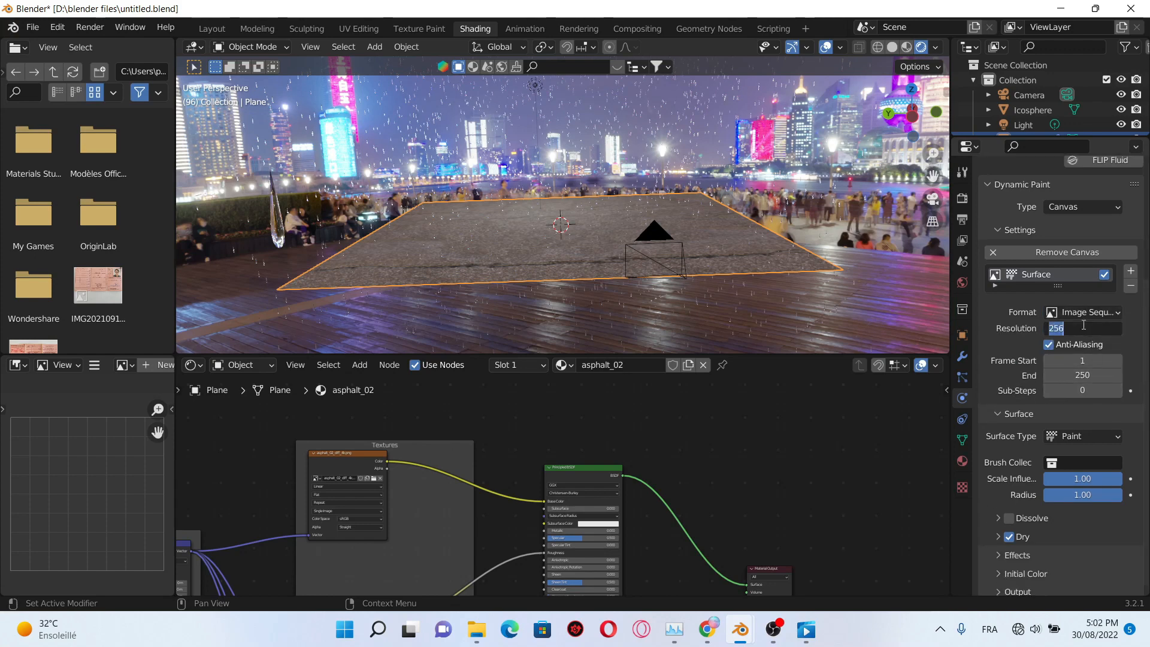
type("1028")
key("Return")
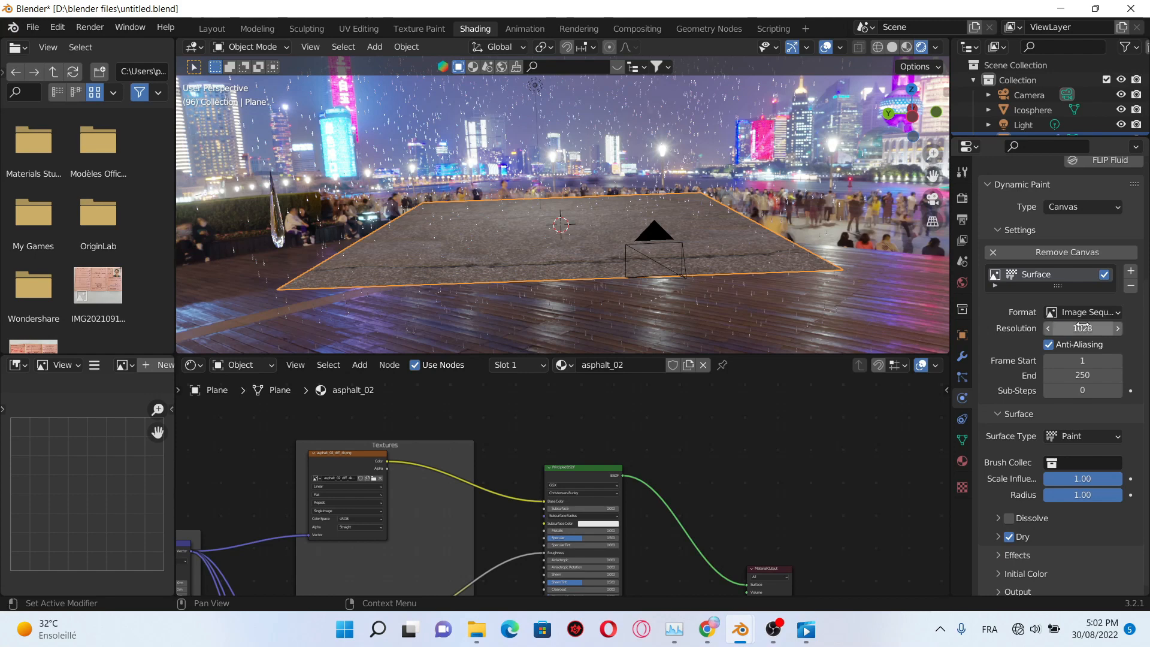
left_click_drag(1100, 390, 1121, 390)
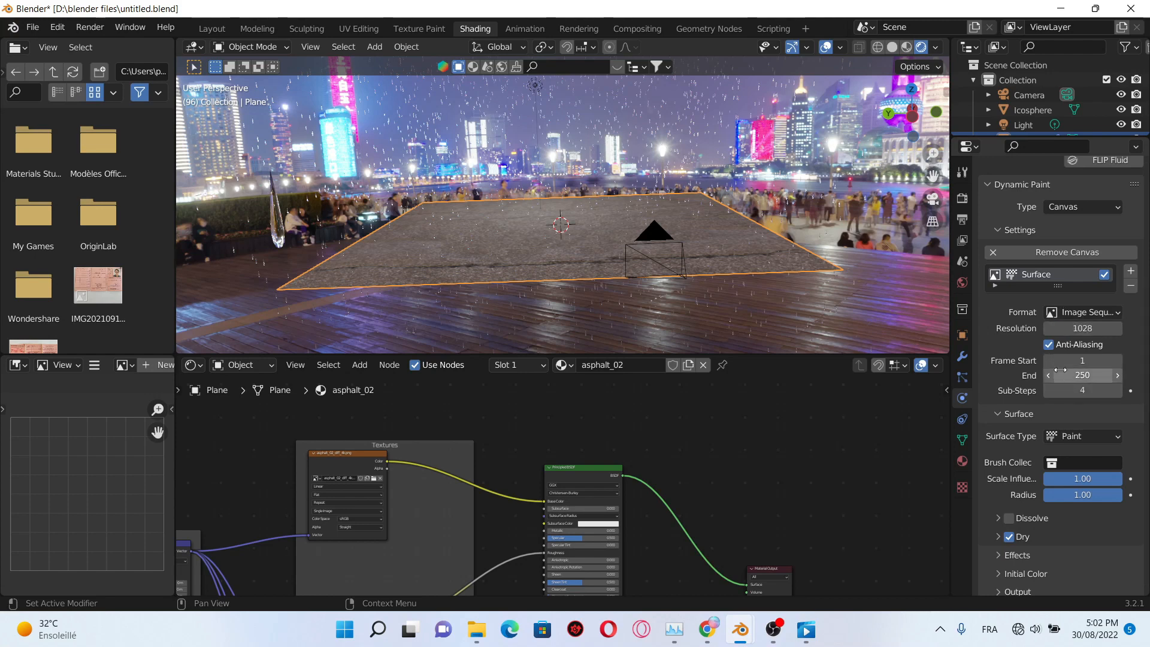
Step: Disable Dry on the asphalt canvas and enable the Shrink effect with a speed of 0.6
scroll(1065, 412, "down", 1)
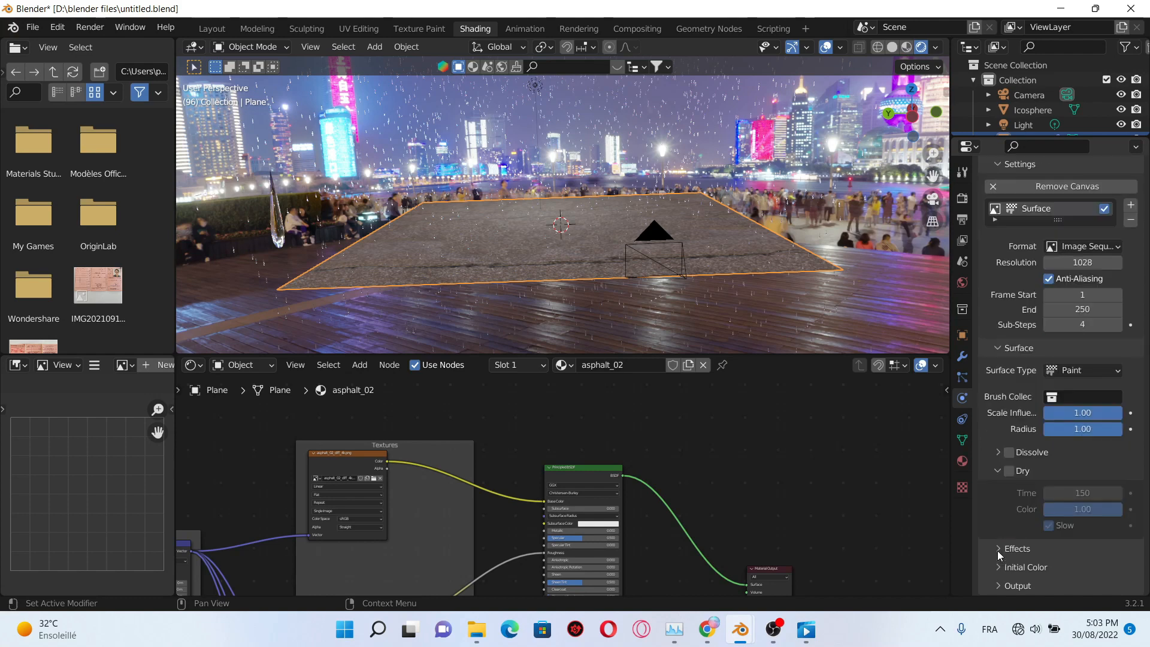
left_click(1000, 552)
middle_click_drag(999, 555, 1016, 498)
left_click(1002, 552)
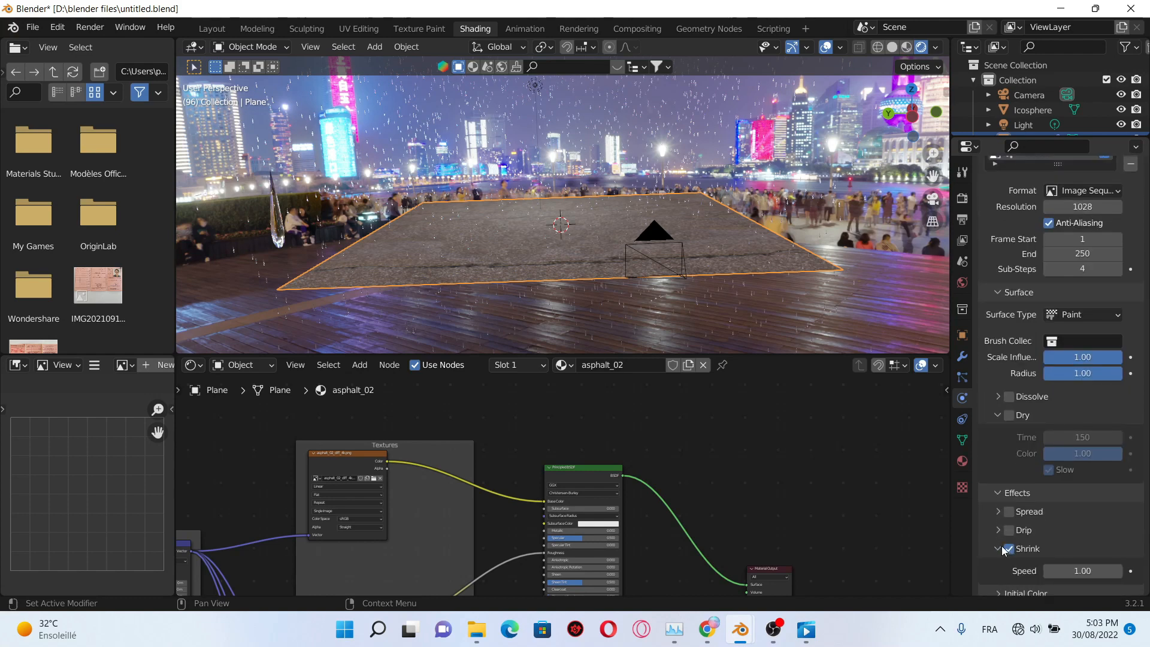
scroll(1054, 551, "down", 1)
left_click(1082, 544)
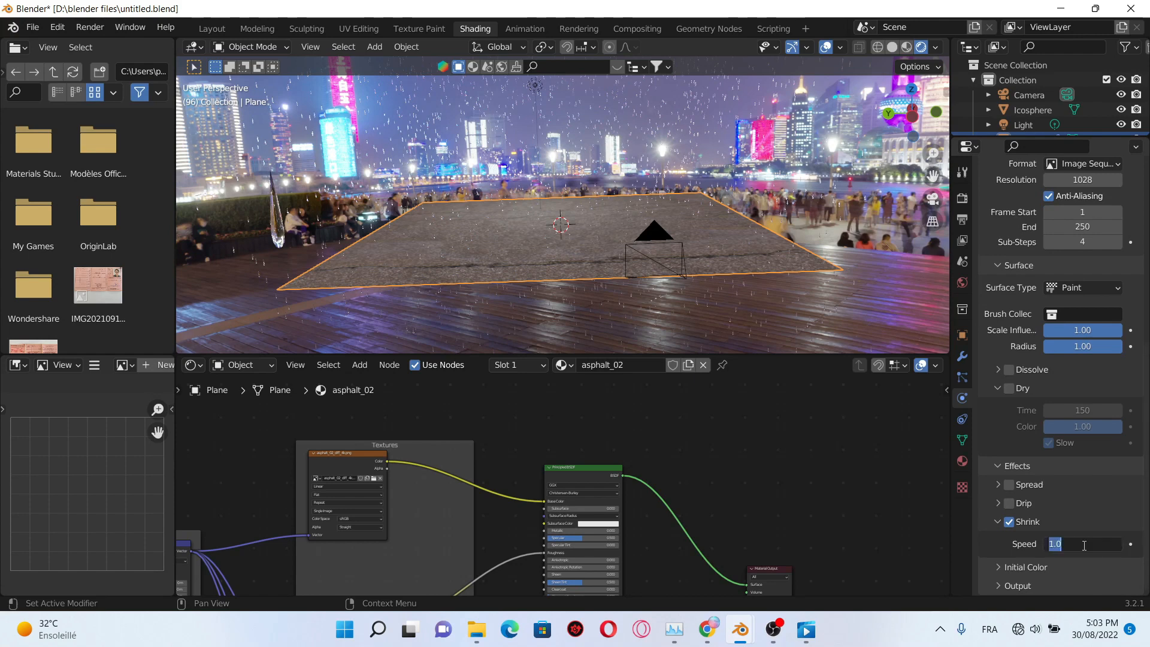
key("Return")
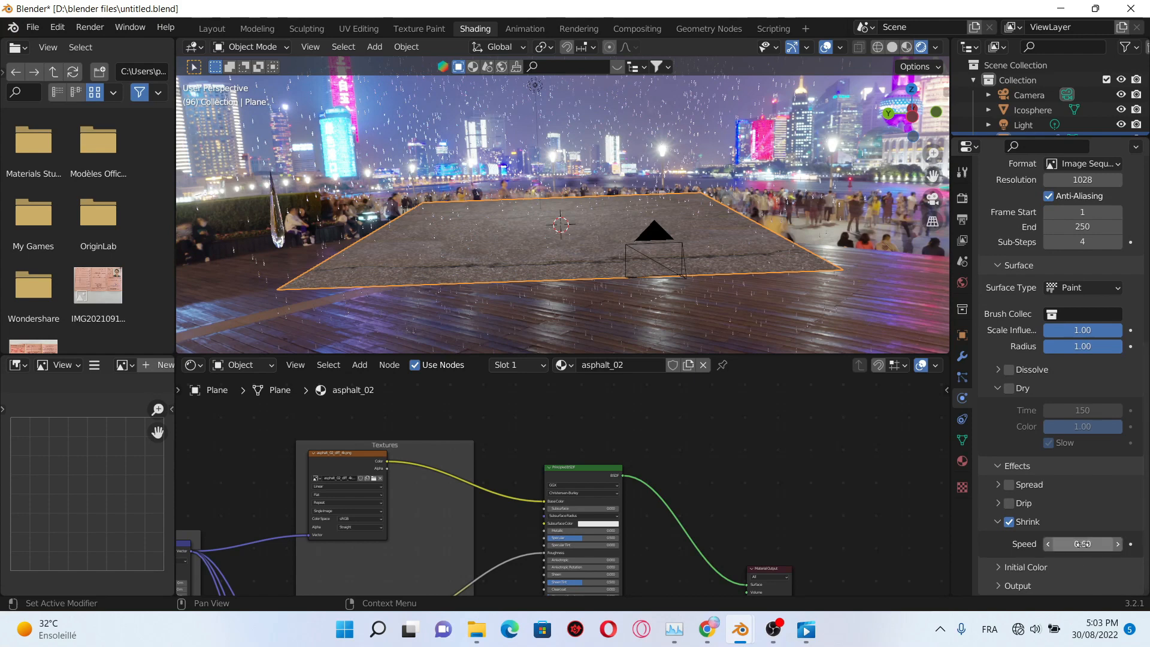
Step: Set the canvas's initial color type to Color and make that color black
left_click(999, 567)
scroll(999, 566, "down", 1)
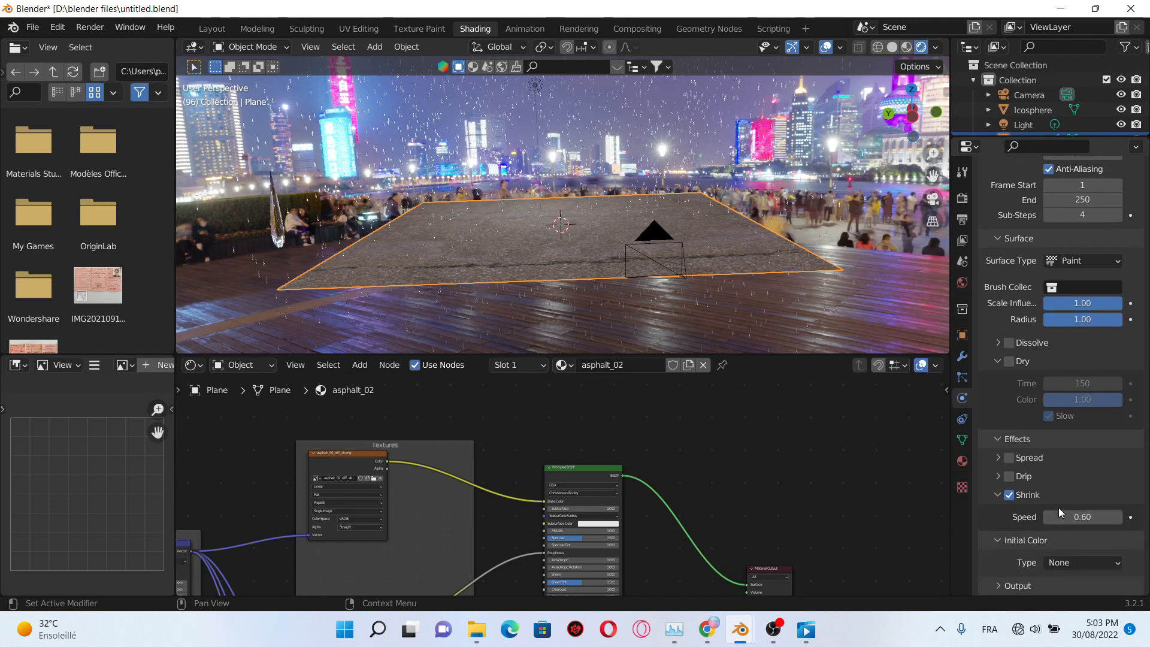
left_click(1107, 563)
left_click(1090, 531)
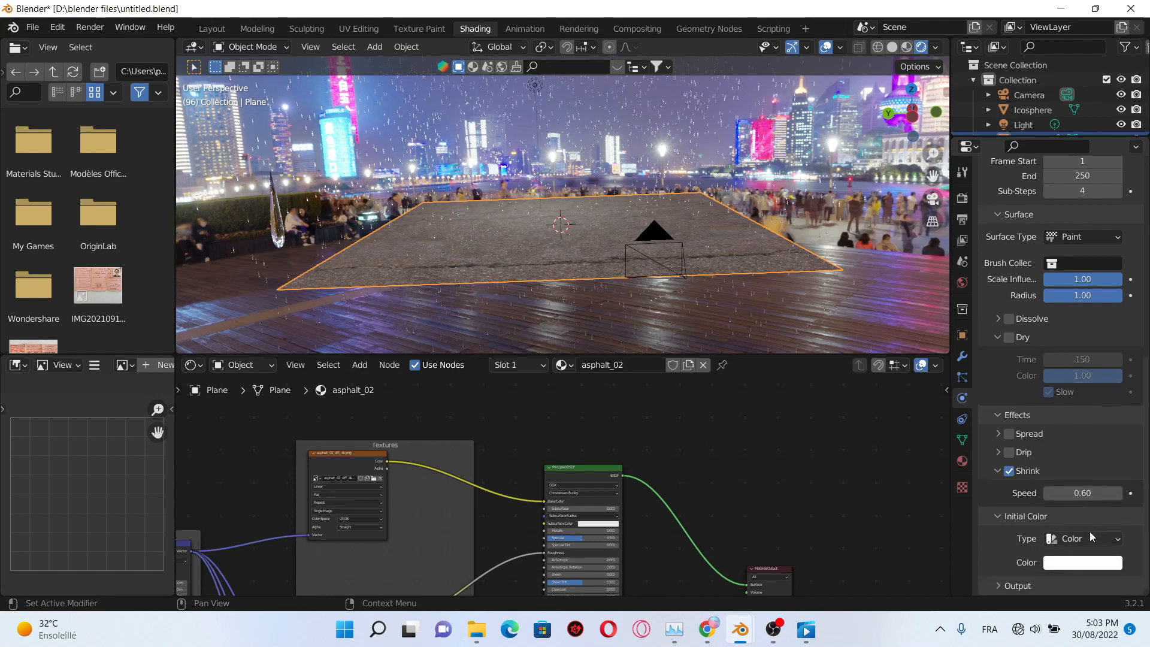
left_click(1099, 564)
left_click_drag(1109, 421, 1109, 458)
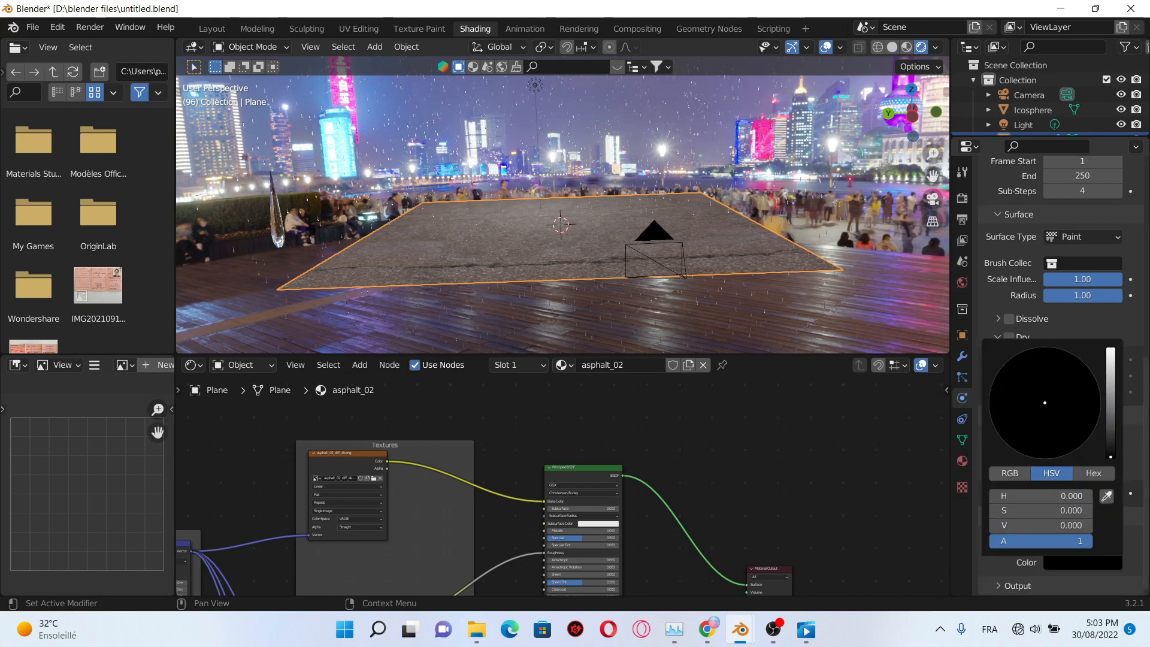
Step: Browse for the canvas output's cache path and create a folder named "spread rain" in D:\blender files
left_click(997, 586)
scroll(1009, 542, "down", 5)
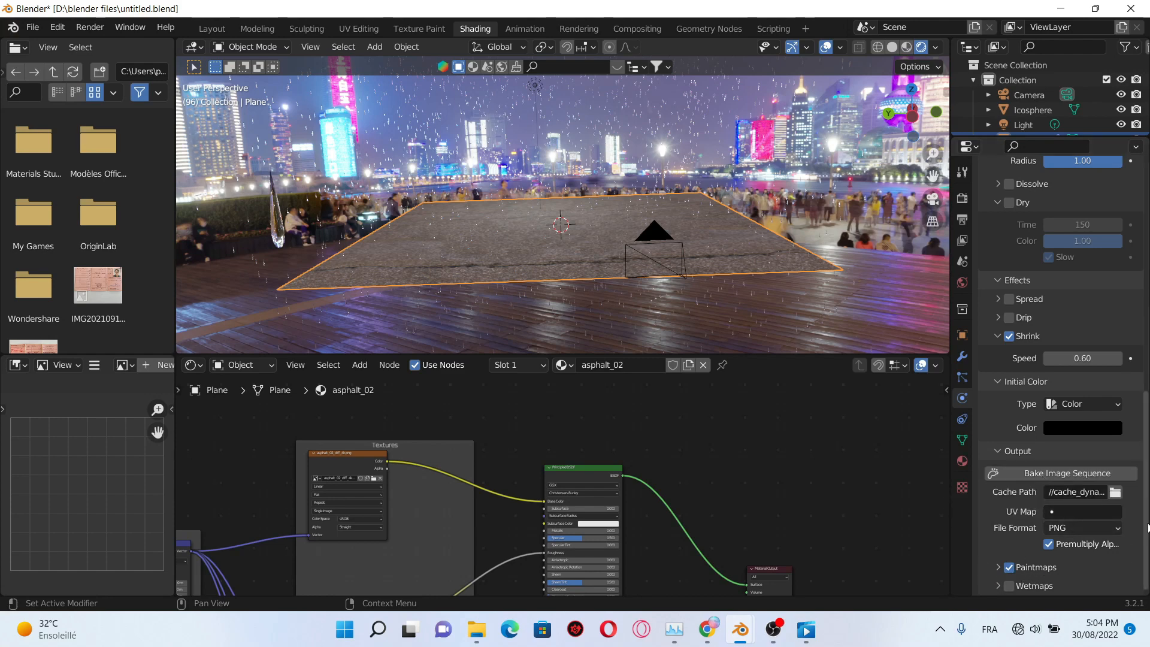
left_click(1115, 492)
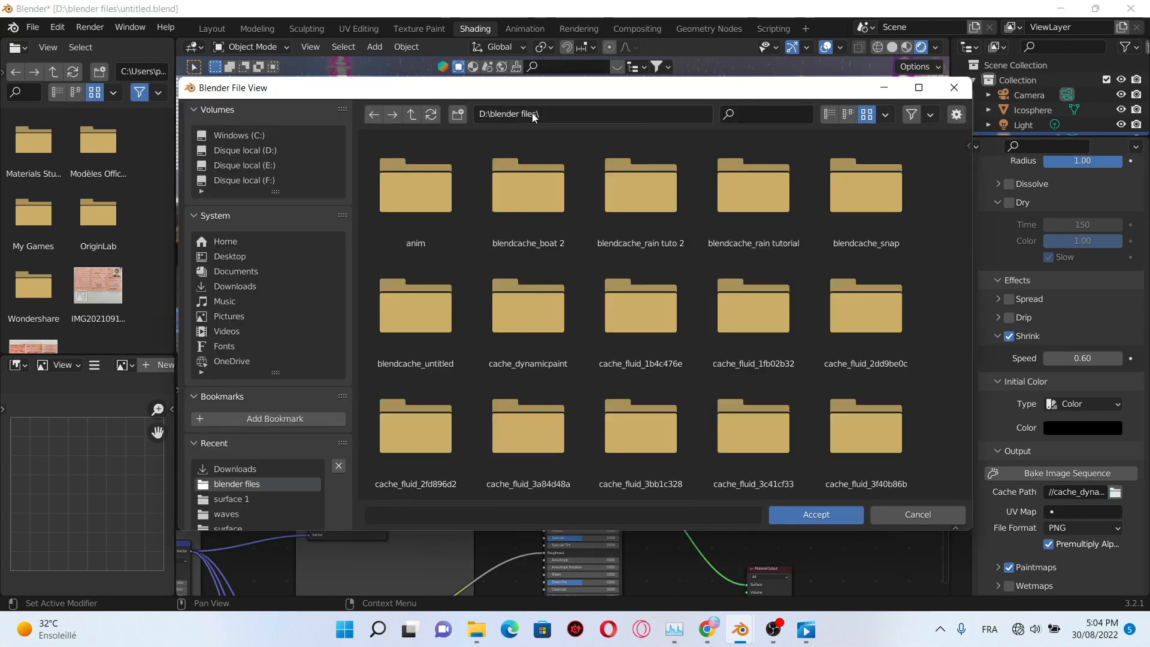
left_click(580, 122)
left_click(625, 107)
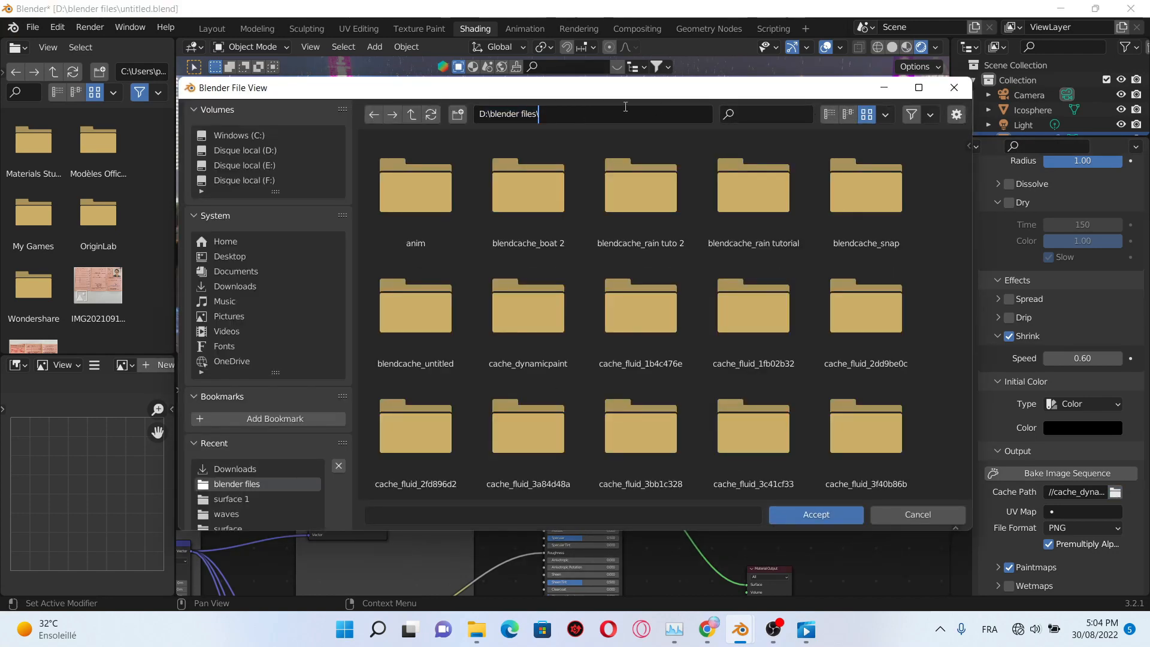
right_click(577, 273)
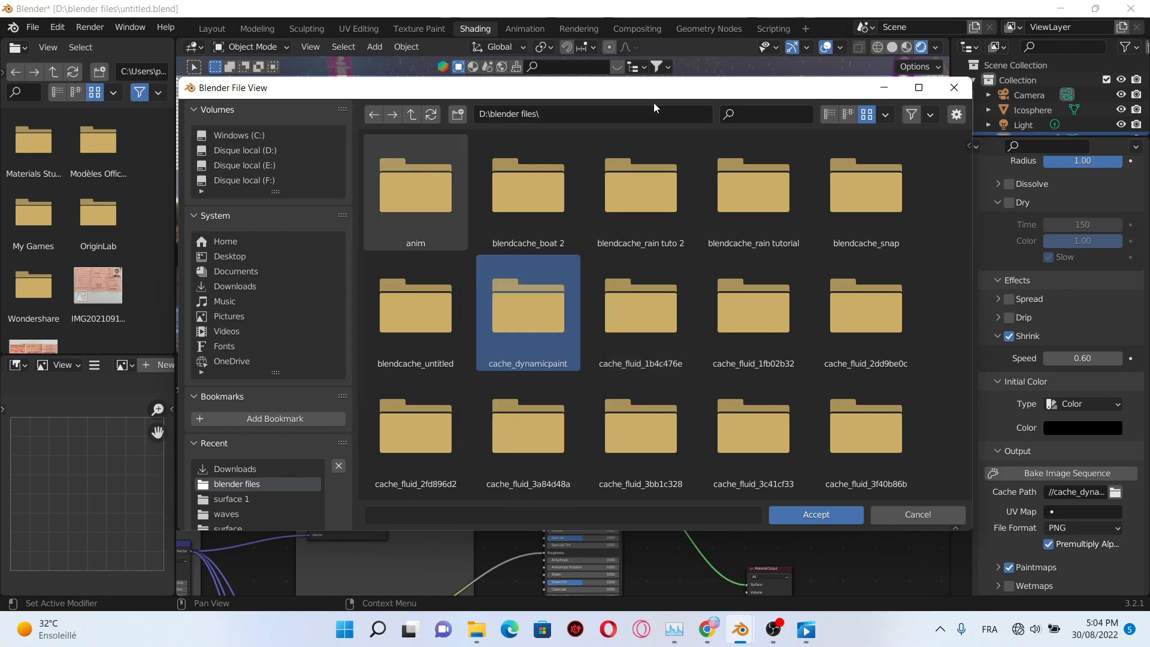
left_click(457, 115)
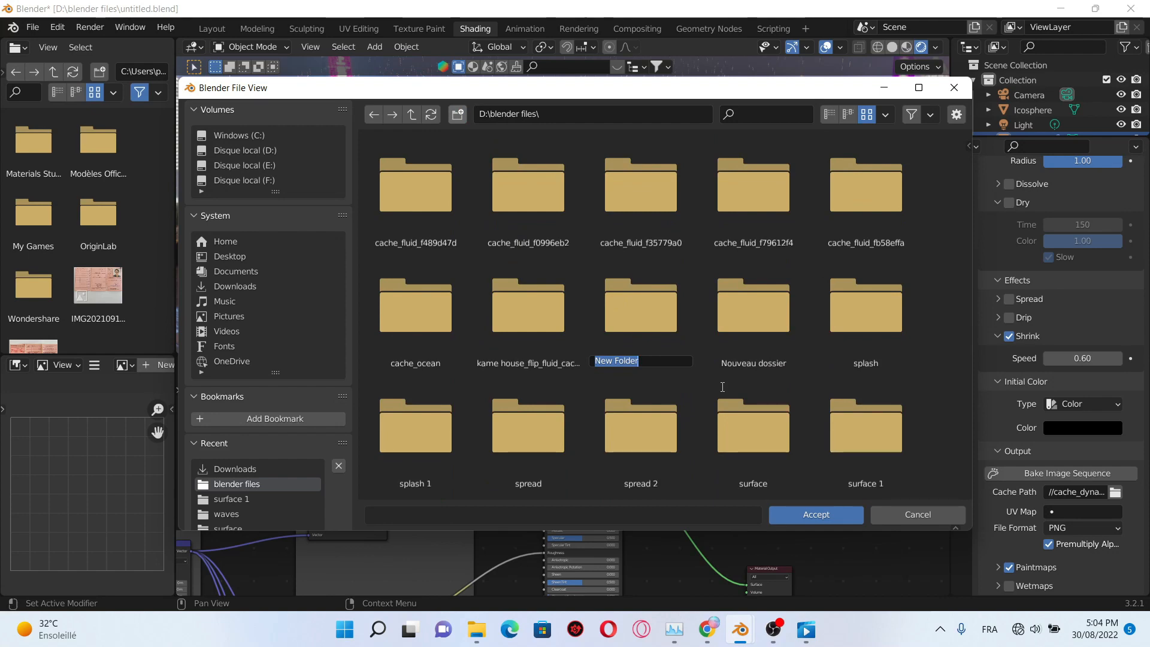
type("spread rain")
key("Return")
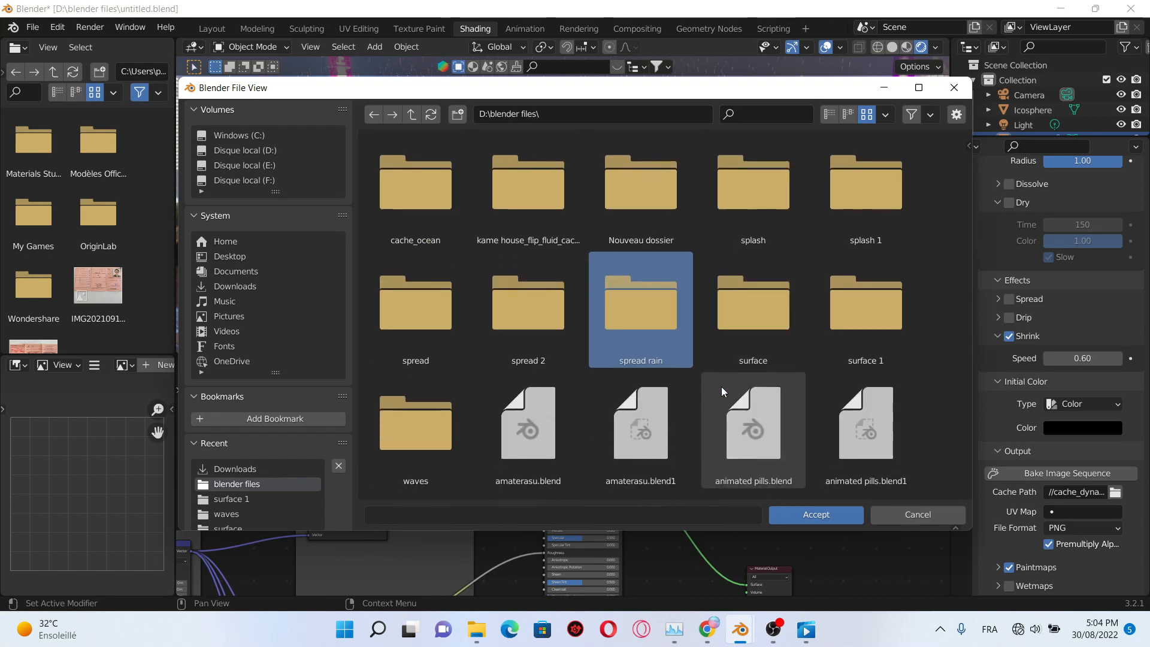
Step: Try to choose the "spread rain" folder as the Dynamic Paint cache path
left_click(838, 519)
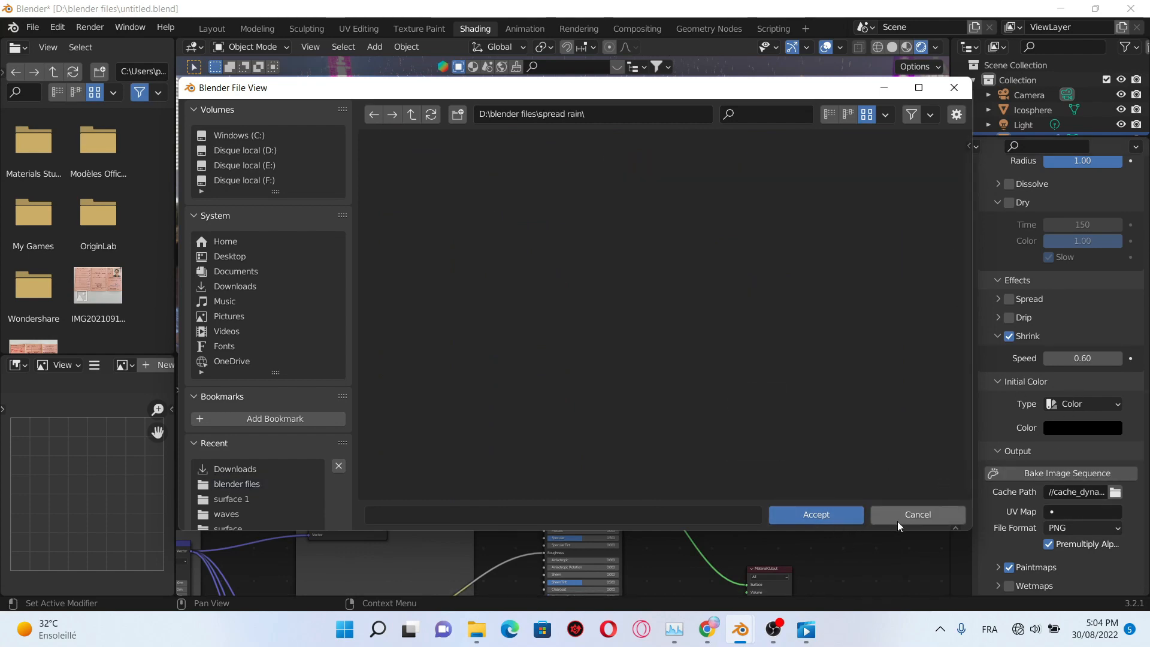
left_click(917, 515)
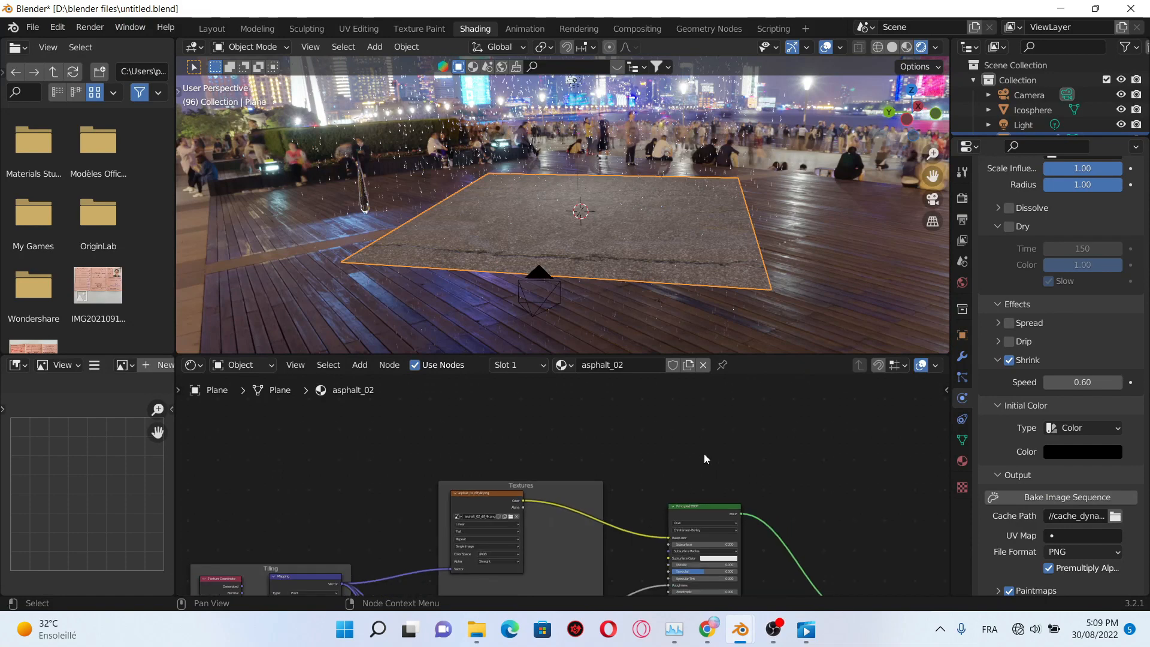
Step: Add an image sequence texture node to the asphalt_02 material from all paintmap PNG files in the cache_dynamicpaint folder
middle_click_drag(554, 437, 638, 443)
middle_click_drag(520, 408, 586, 439)
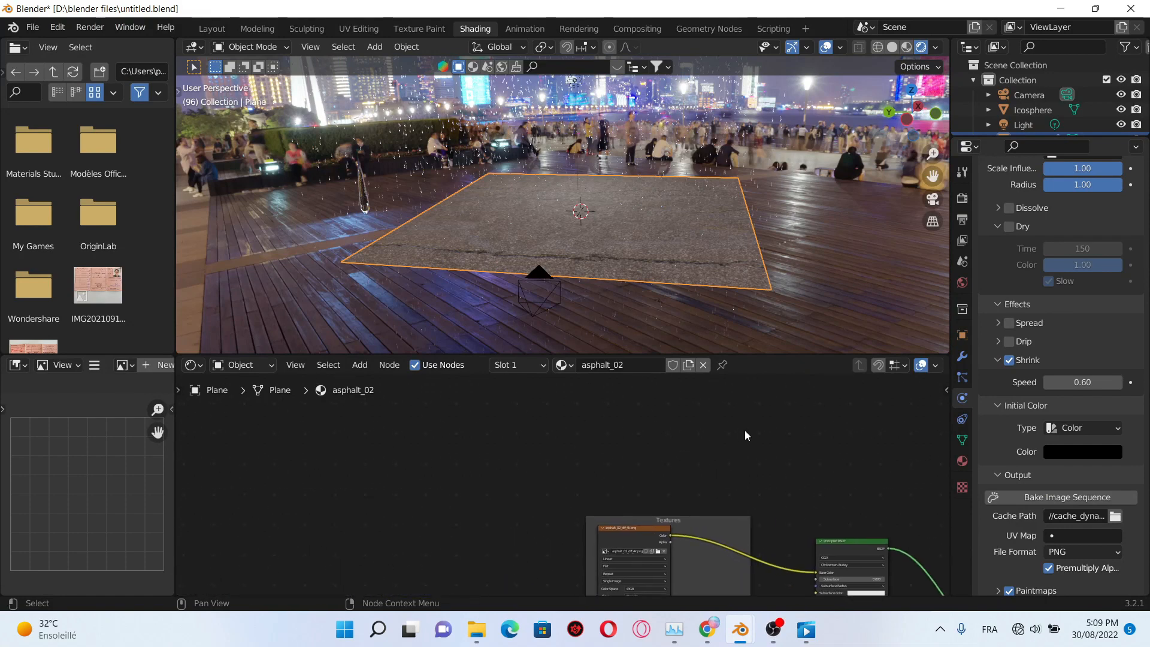
middle_click_drag(746, 436, 694, 430)
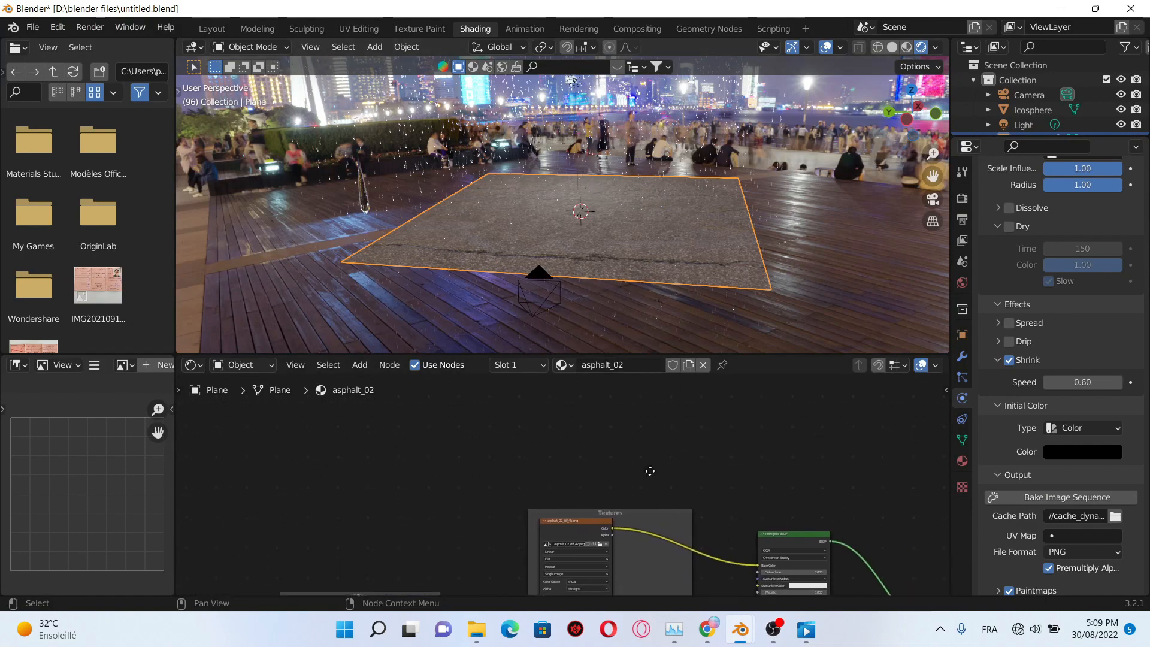
middle_click_drag(659, 475, 612, 459)
key("shift+a")
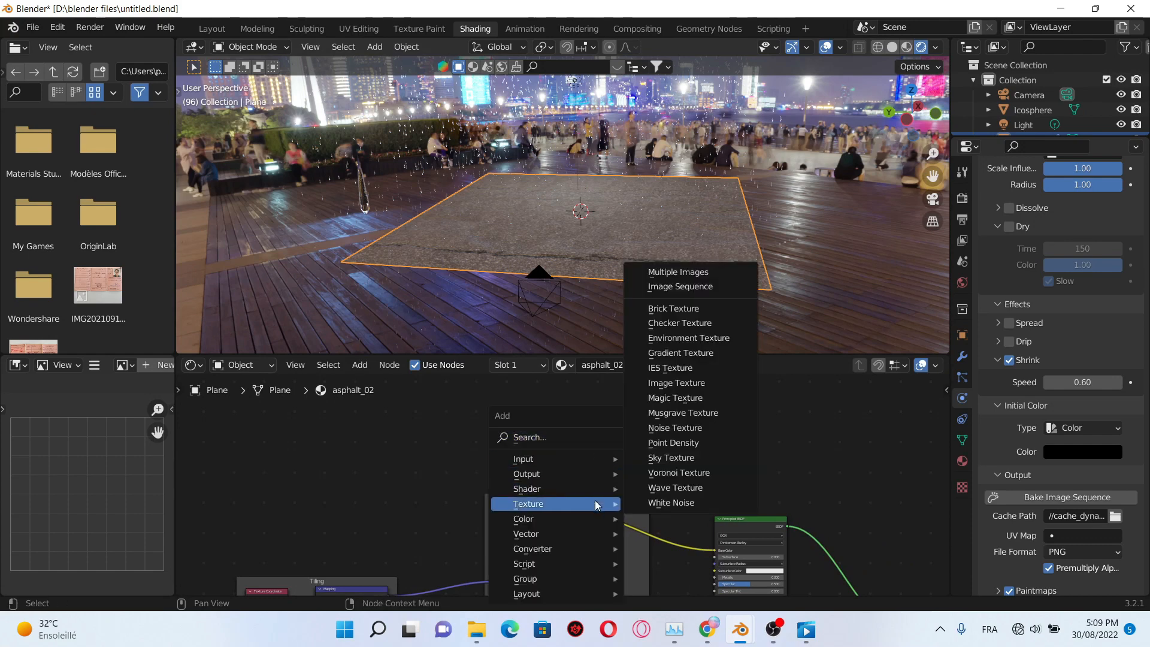
left_click(702, 286)
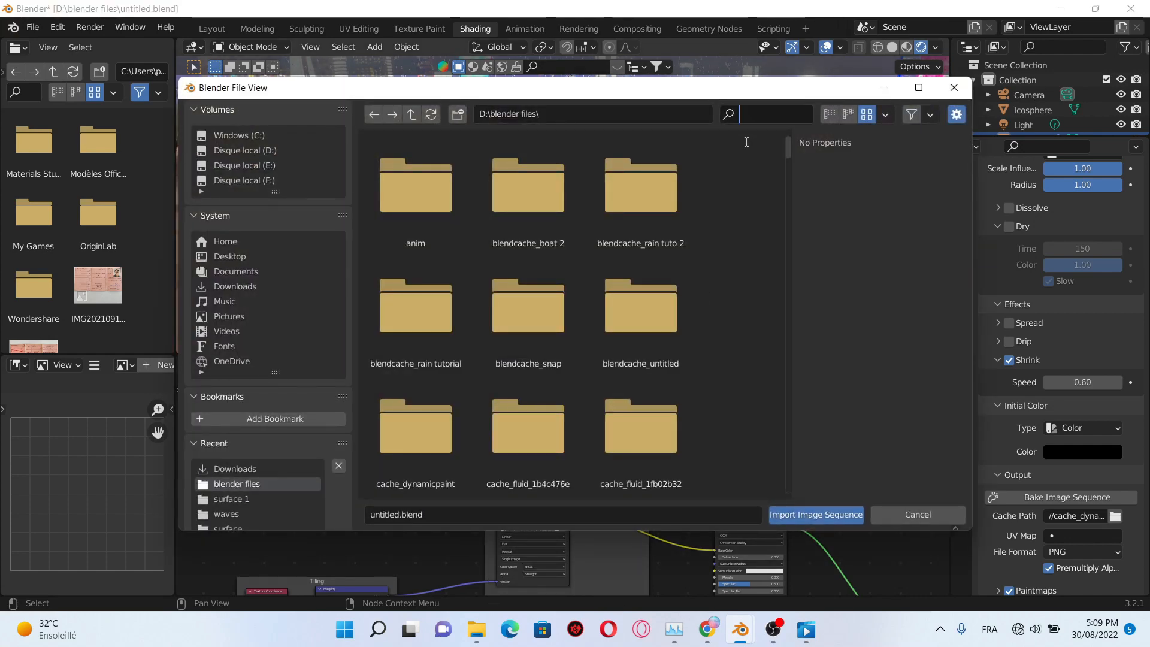
type("dyn")
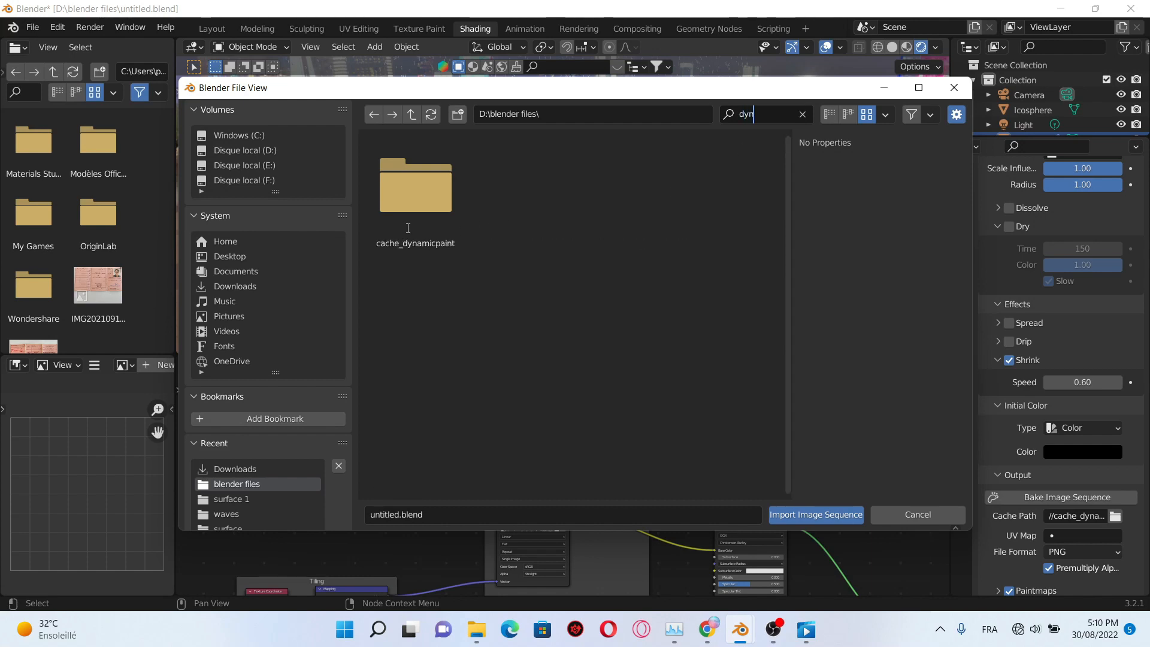
double_click(408, 228)
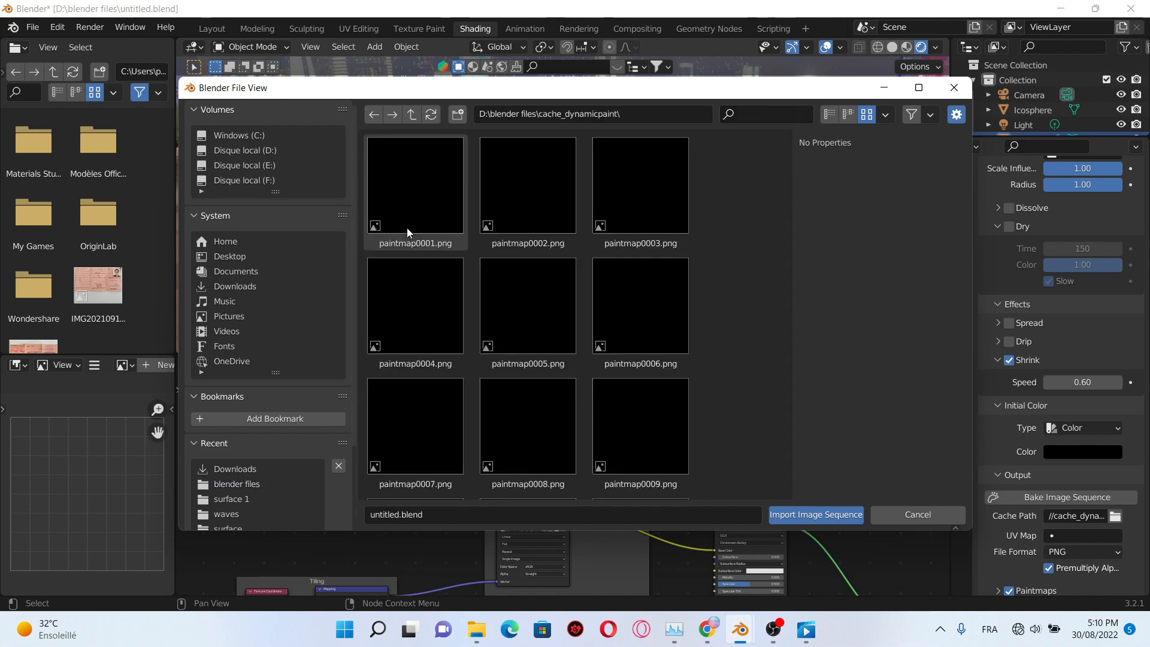
left_click(527, 229)
scroll(549, 252, "down", 3)
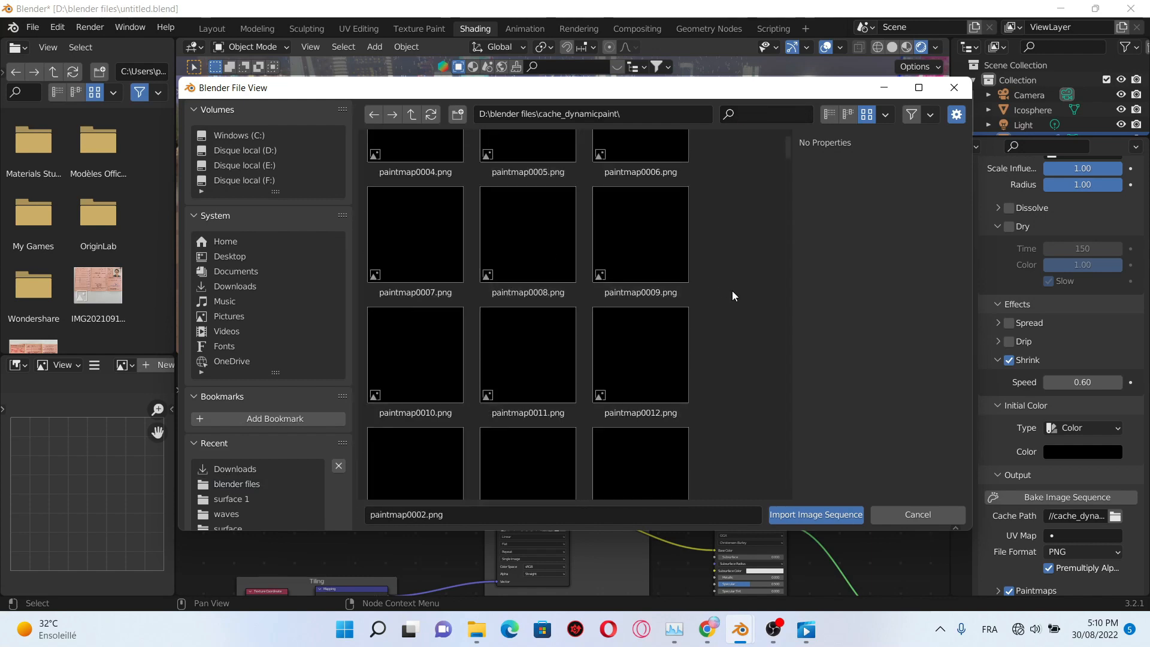
key("a")
left_click(797, 515)
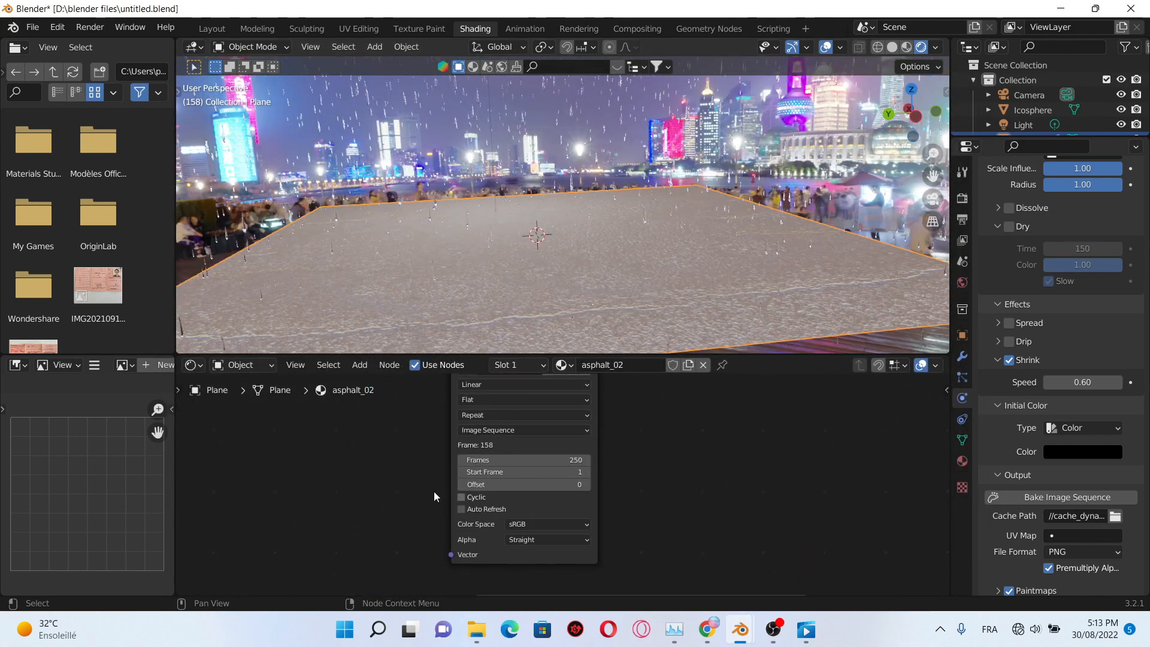
Step: Enable Cyclic and Auto Refresh on the paintmap image sequence node
scroll(434, 496, "up", 2)
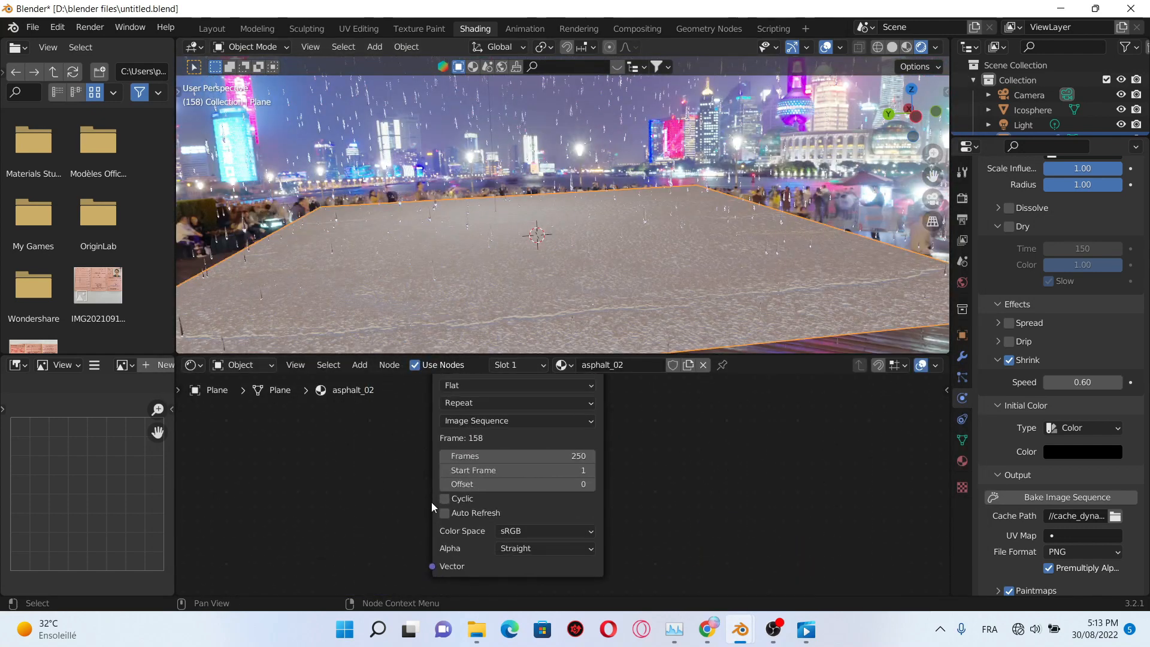
left_click(413, 521)
scroll(798, 472, "down", 3)
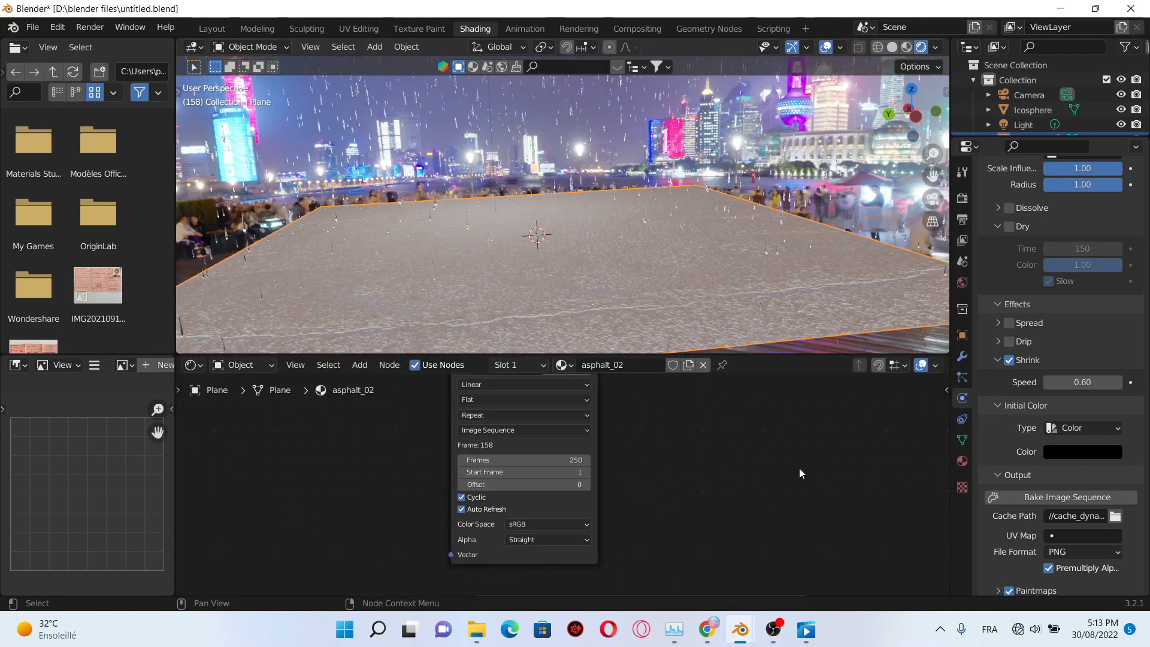
Step: Connect the Color output of the paintmap image sequence node to the Color2 input of the Mix node
middle_click_drag(770, 494, 651, 433)
scroll(649, 433, "down", 3)
scroll(545, 412, "down", 1)
middle_click_drag(557, 445, 597, 506)
mouse_move(533, 426)
left_mouse_down()
mouse_move(605, 590)
mouse_move(673, 545)
mouse_move(668, 471)
left_mouse_up()
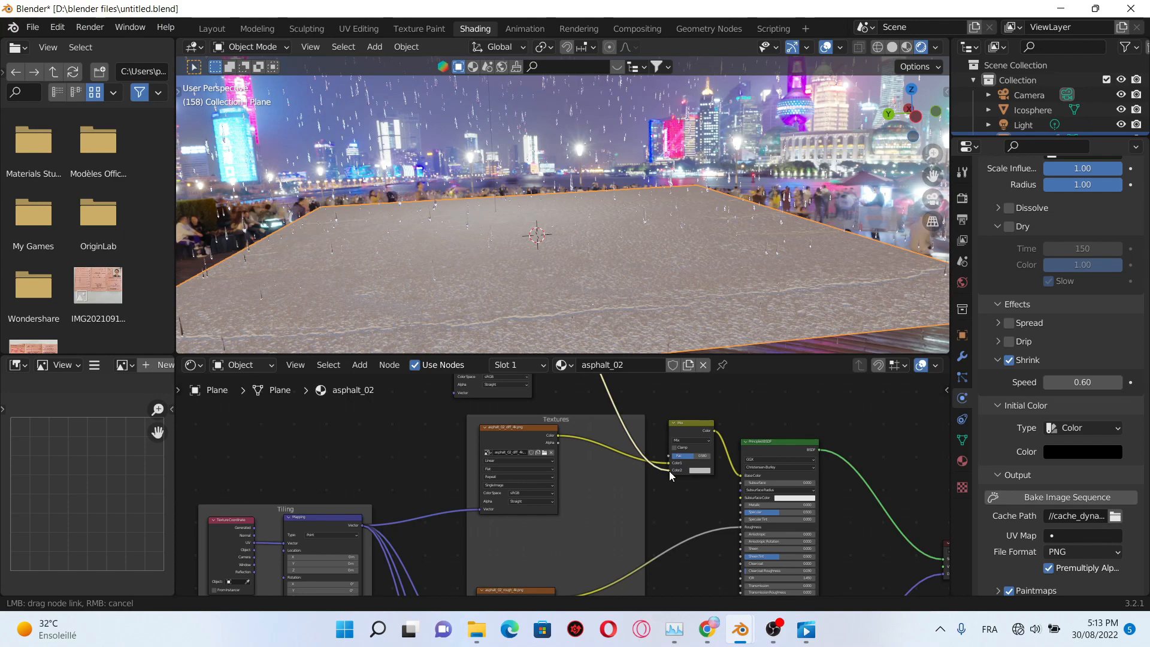
Step: Play the animation and examine the painted raindrop marks on the asphalt plane from different angles
middle_click_drag(641, 264, 579, 205)
key("space")
scroll(639, 272, "up", 2)
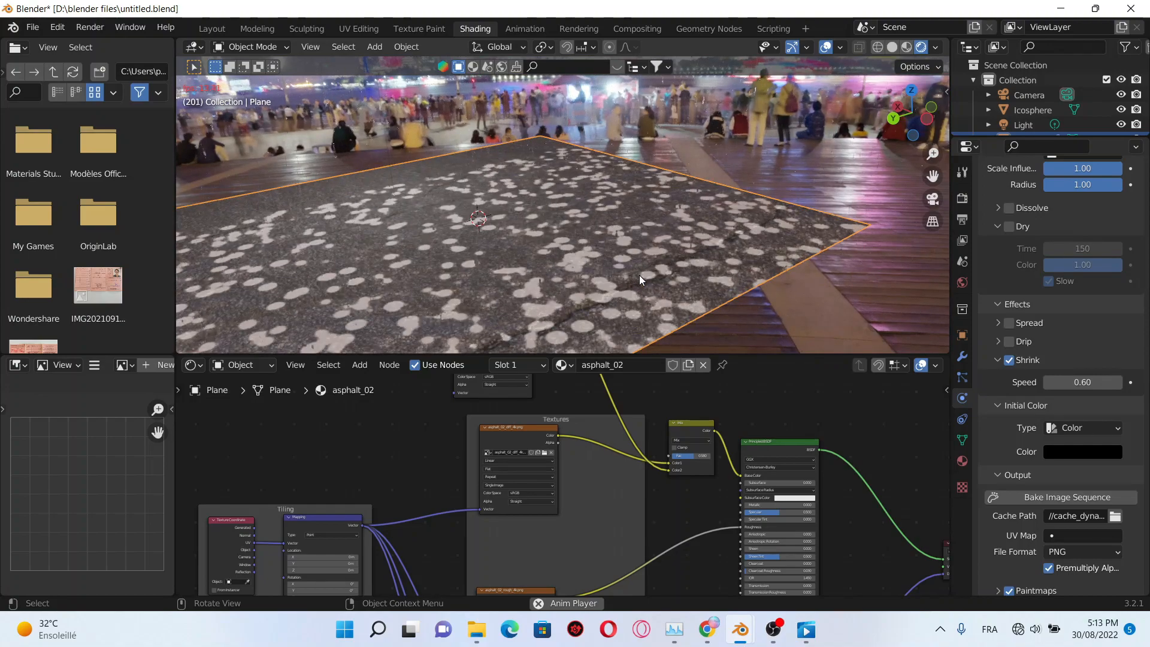
scroll(666, 309, "down", 1)
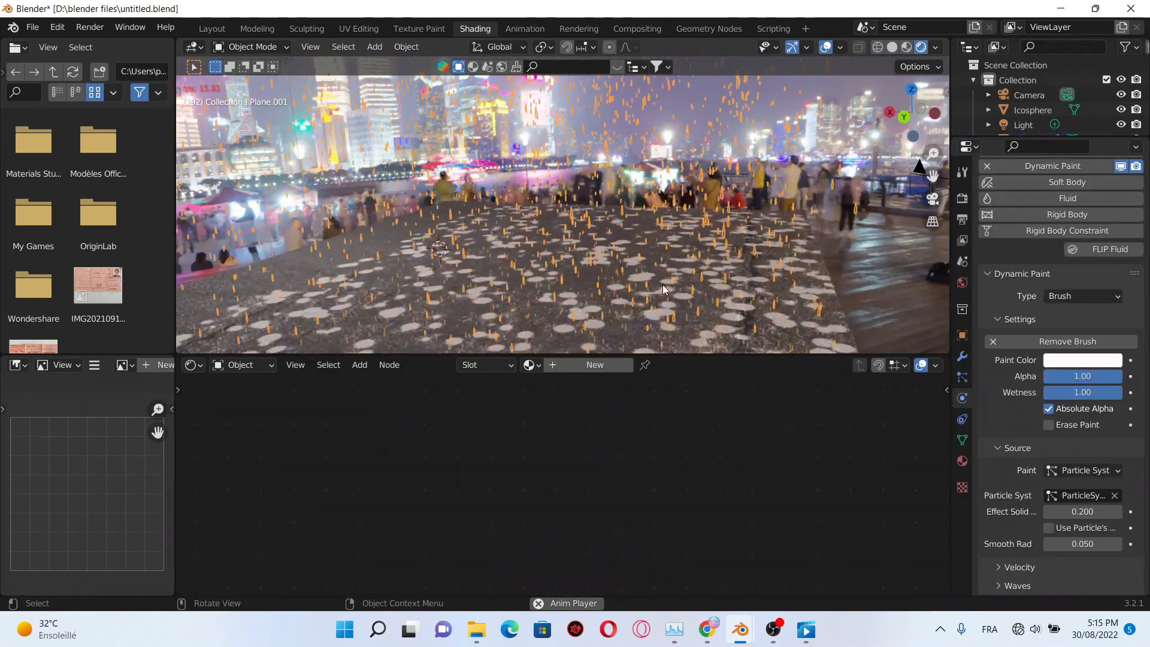
scroll(659, 261, "up", 3)
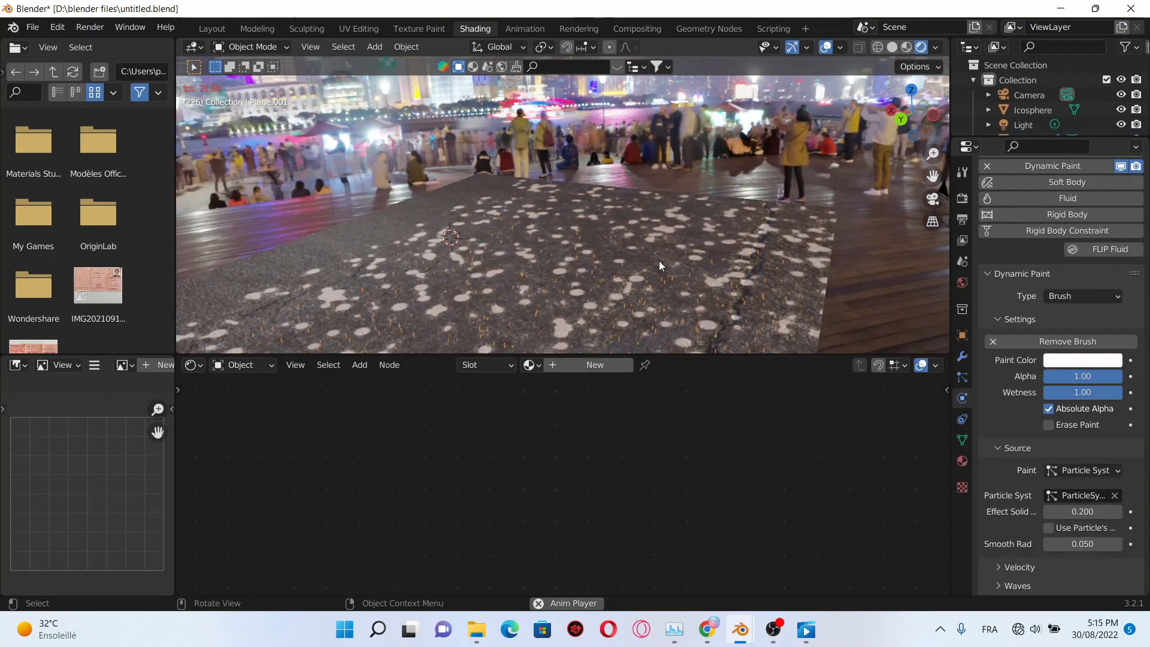
scroll(677, 265, "down", 3)
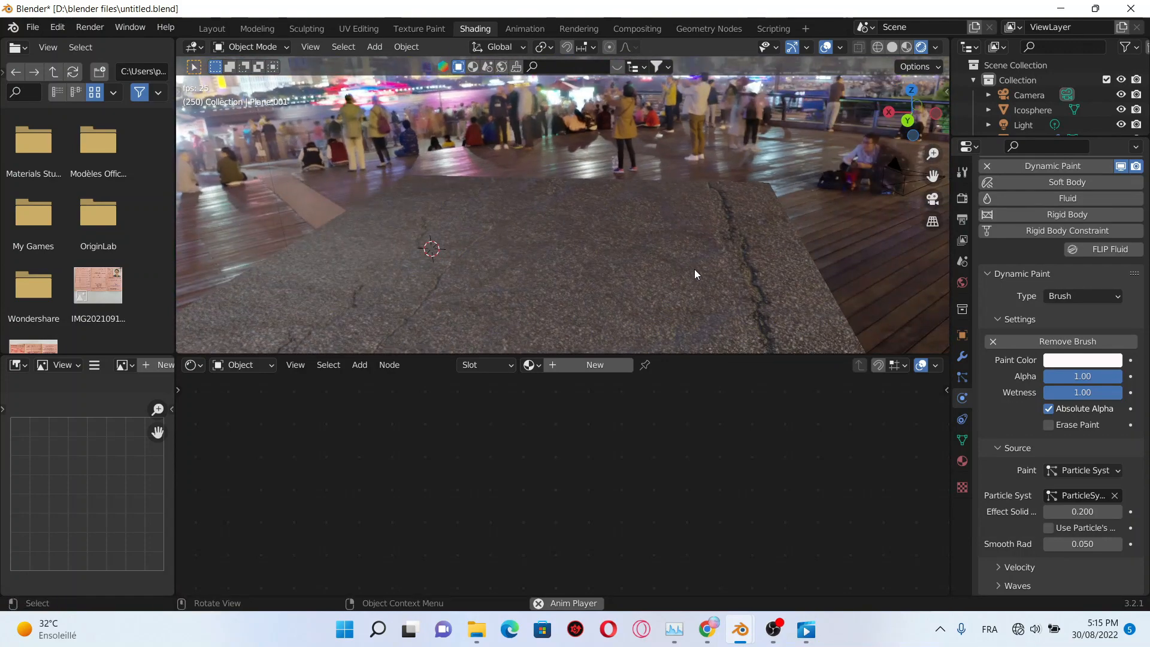
middle_click_drag(716, 234, 717, 211)
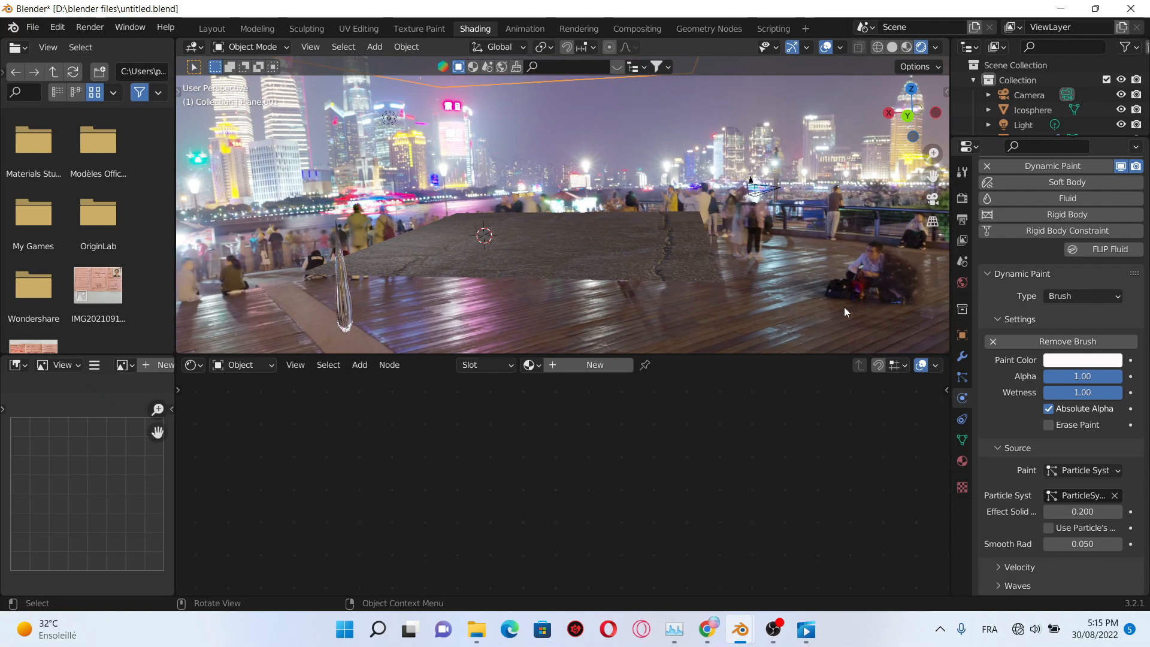
Step: Set the Effect Solid Radius of the rain emitter's Dynamic Paint brush to 0.06
left_click(666, 271)
scroll(850, 308, "down", 3)
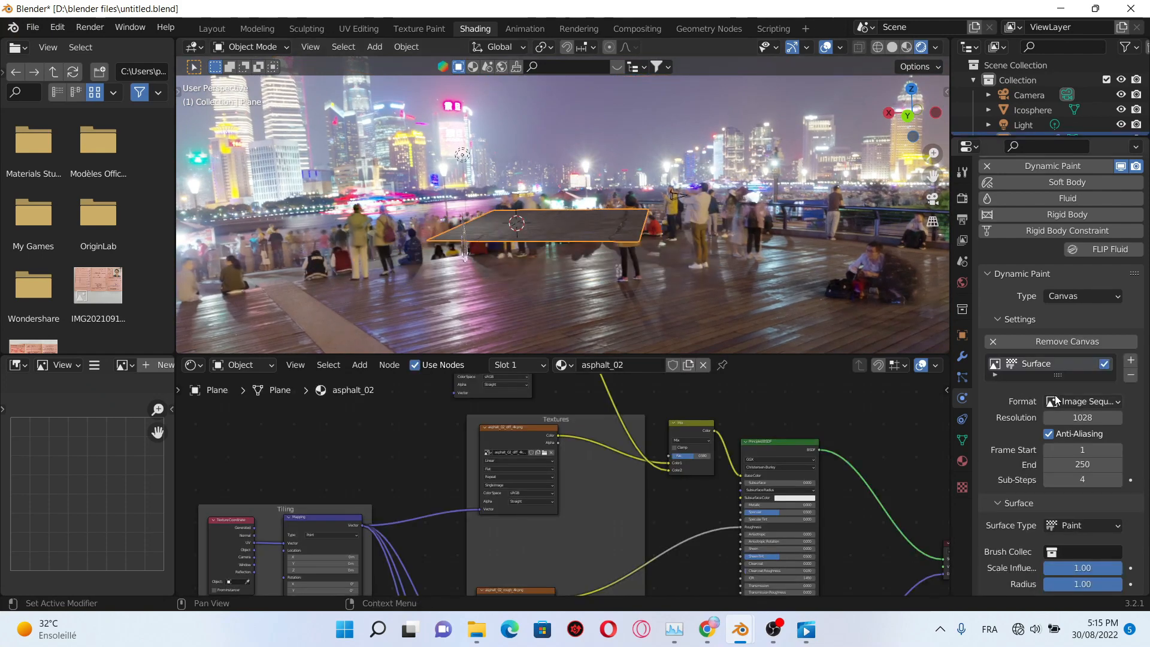
scroll(1056, 383, "down", 3)
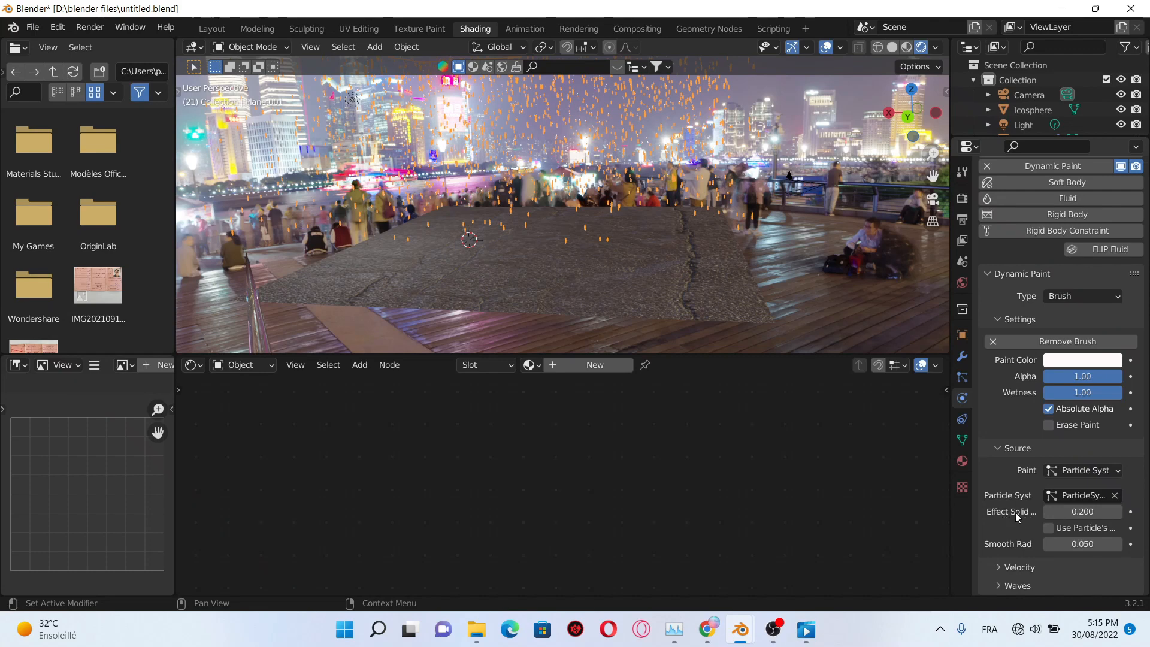
left_click(1096, 516)
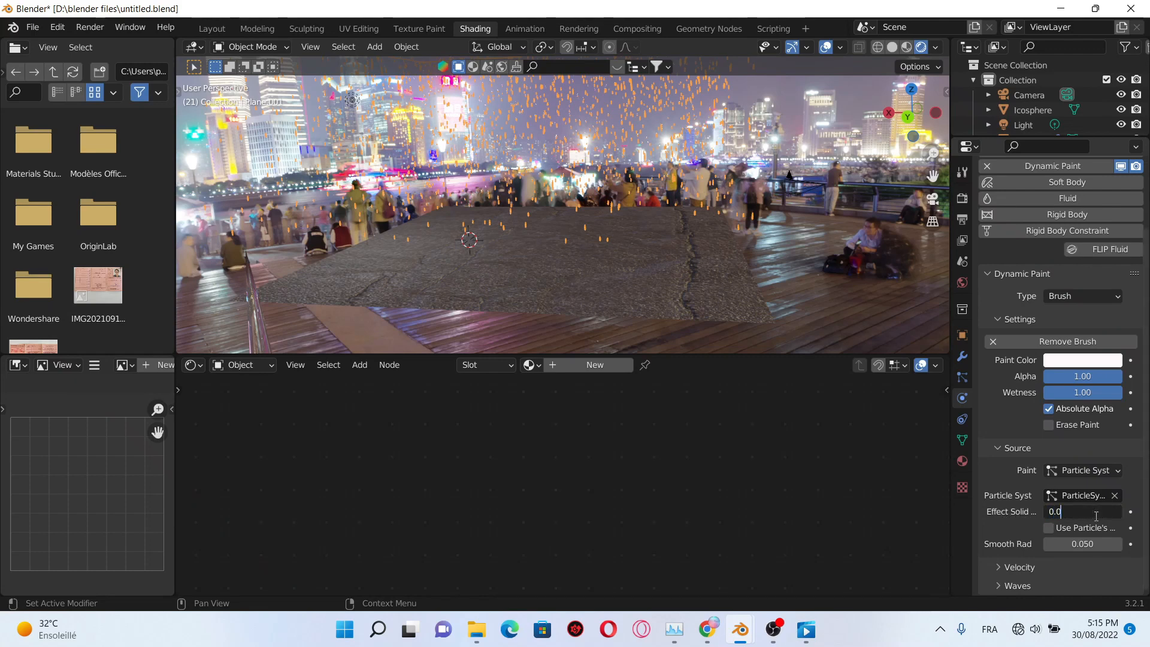
key("Return")
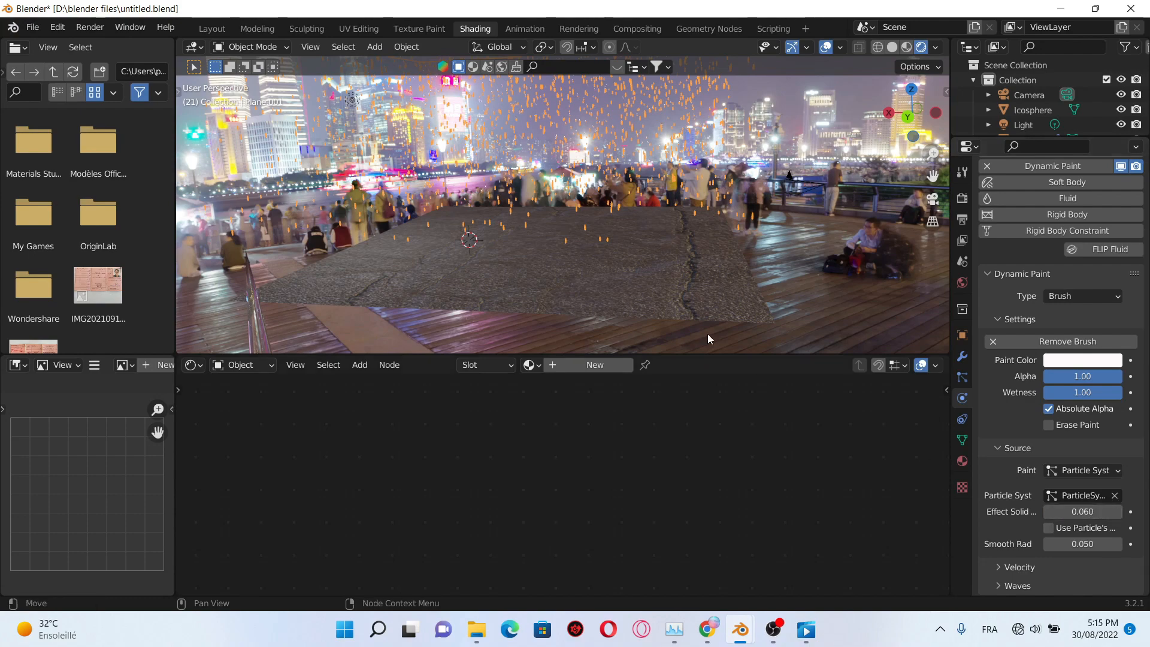
Step: Set the asphalt plane's Dynamic Paint cache path to the "spread rain" folder and bake the image sequence there
key("space")
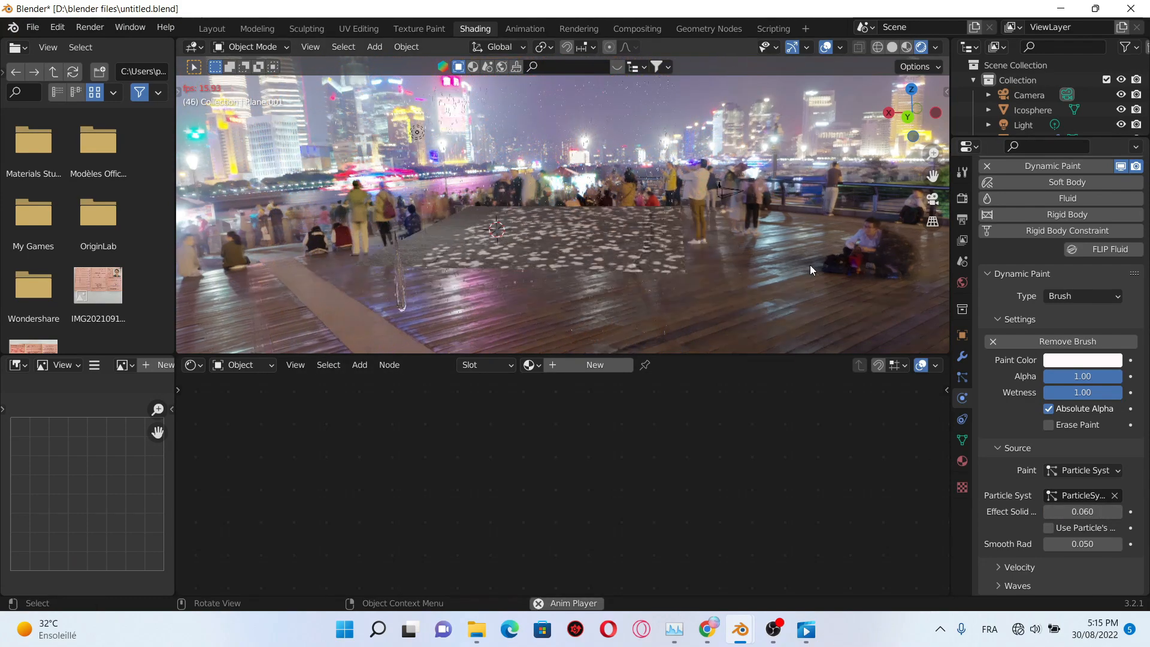
left_click(627, 246)
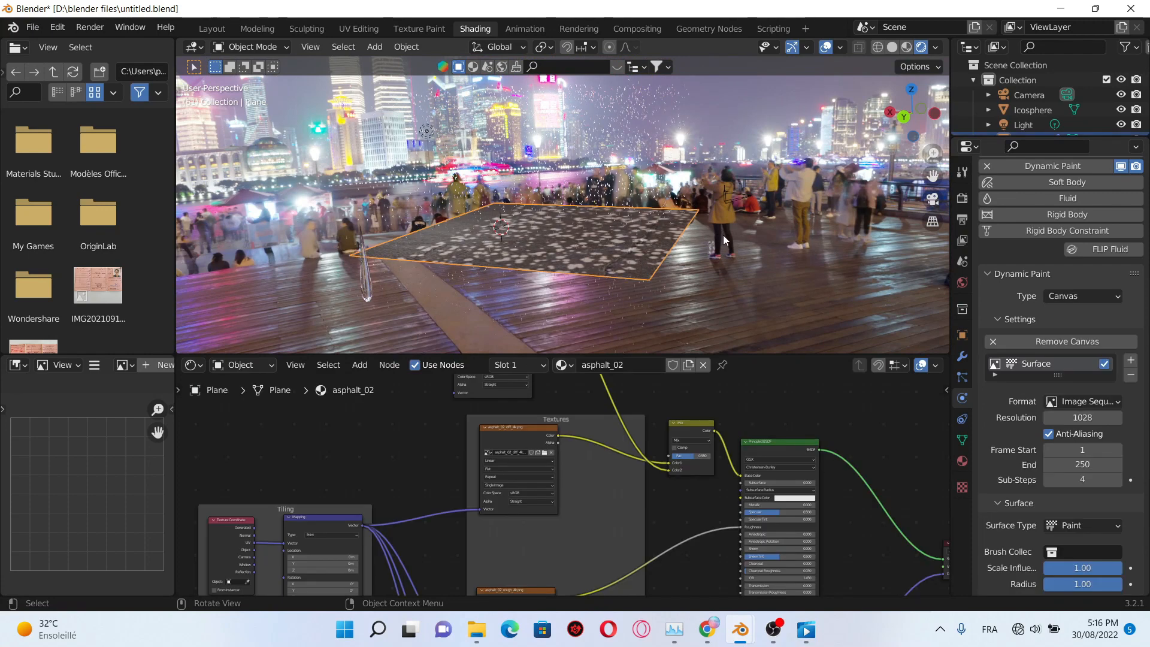
scroll(1101, 479, "down", 10)
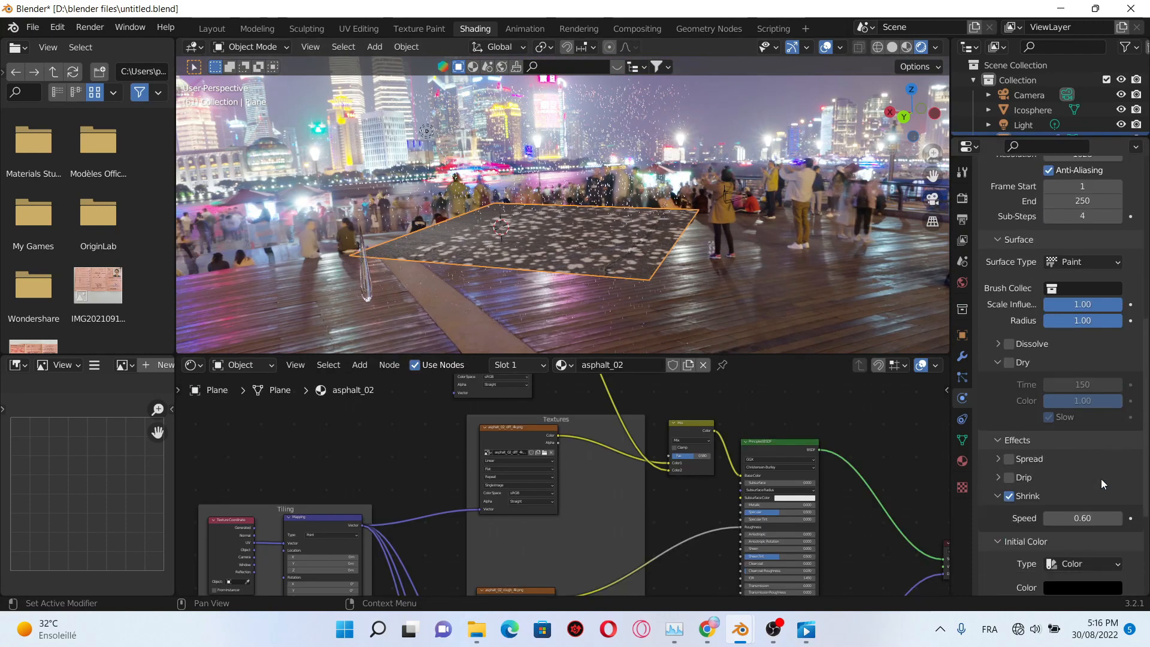
scroll(1100, 479, "down", 4)
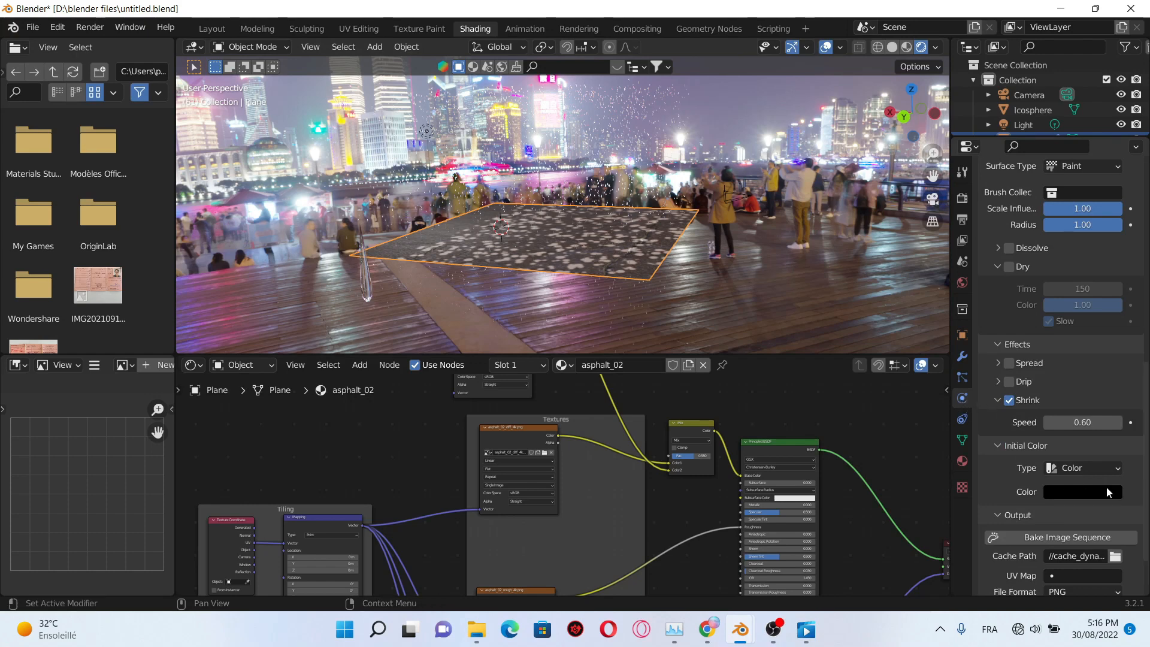
scroll(1107, 492, "down", 3)
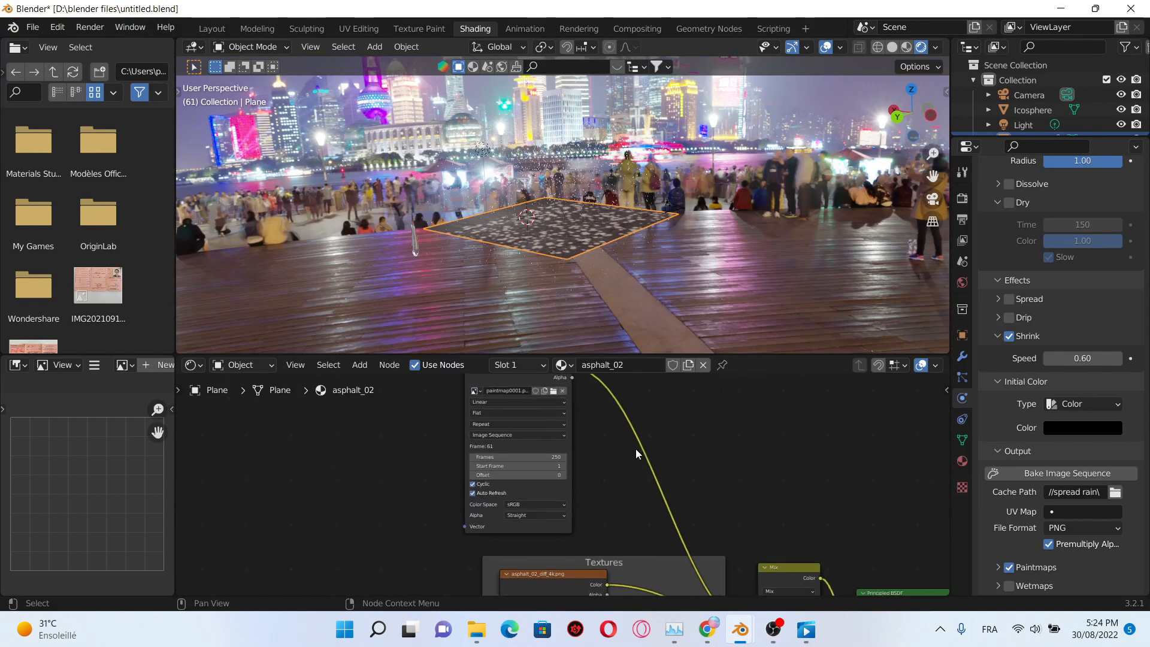
Step: Replace the images in the paintmap sequence node with the newly baked paintmap files from the "spread rain" folder
middle_click_drag(636, 453, 659, 510)
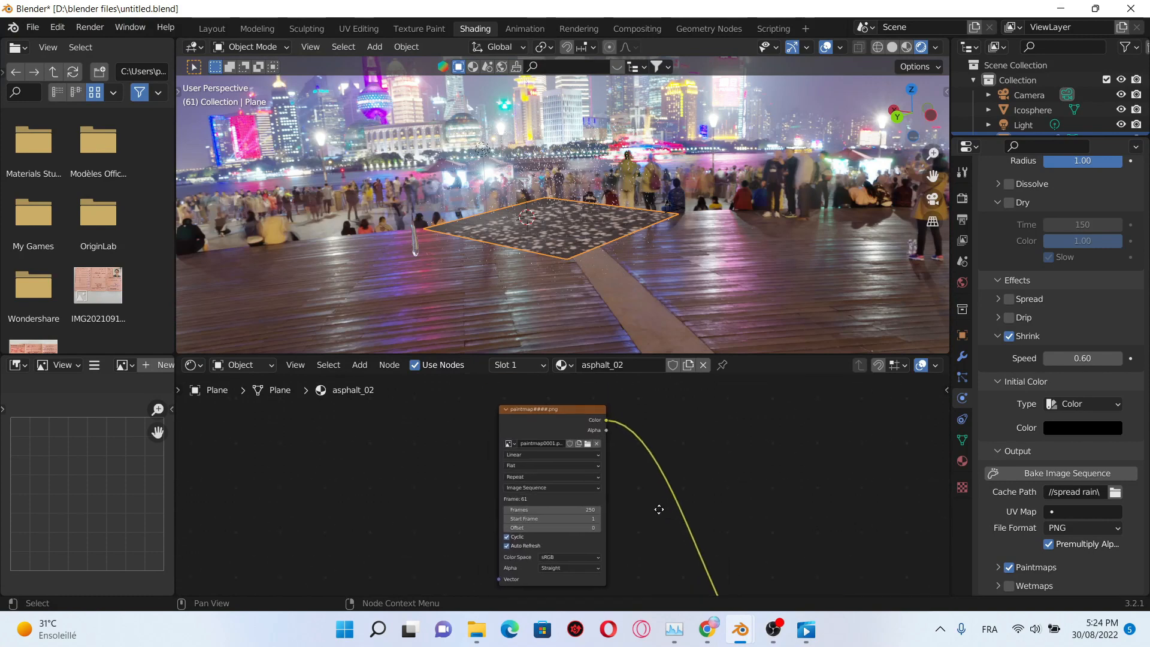
left_click(590, 443)
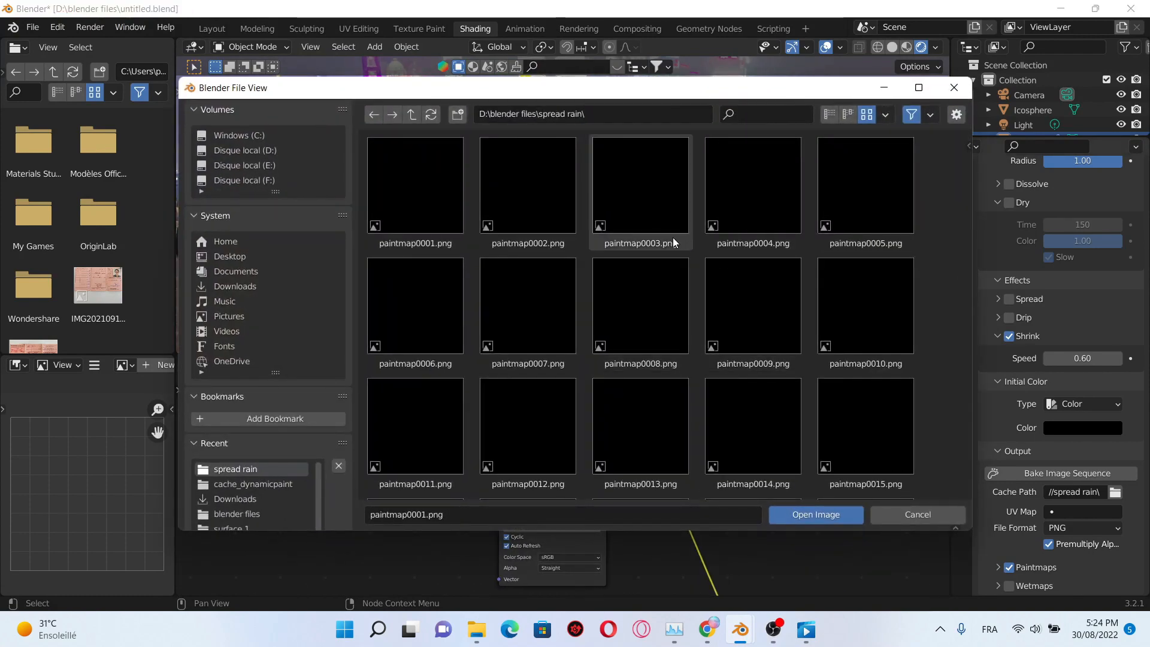
scroll(689, 333, "down", 8)
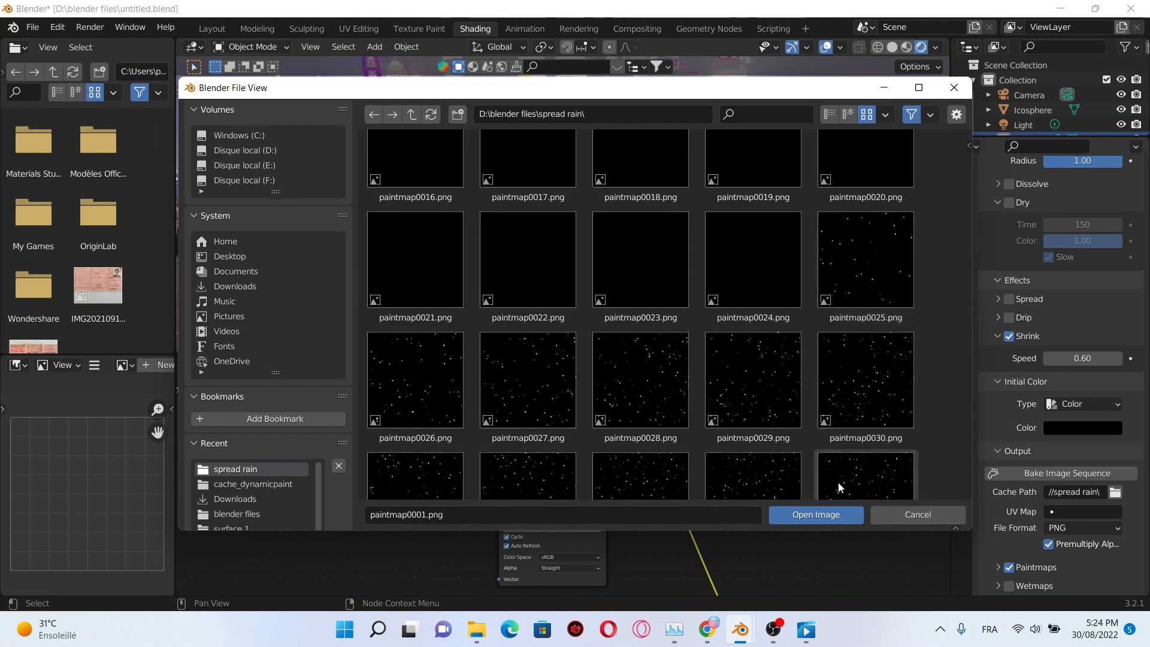
left_click(825, 381)
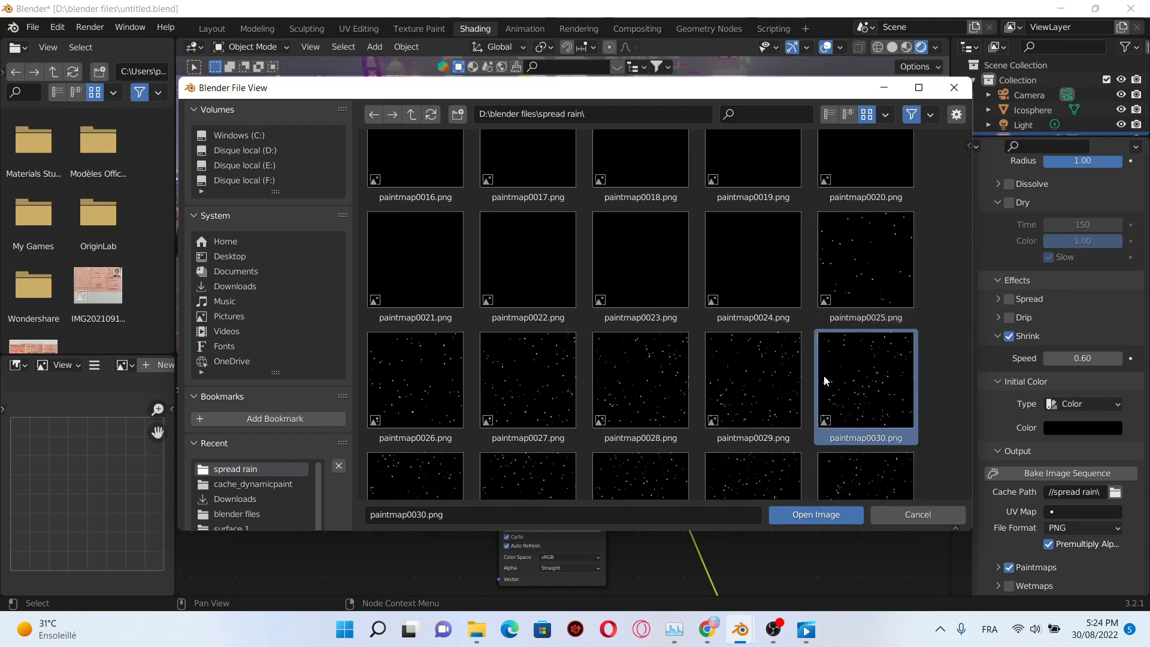
left_click(842, 513)
scroll(735, 432, "down", 3)
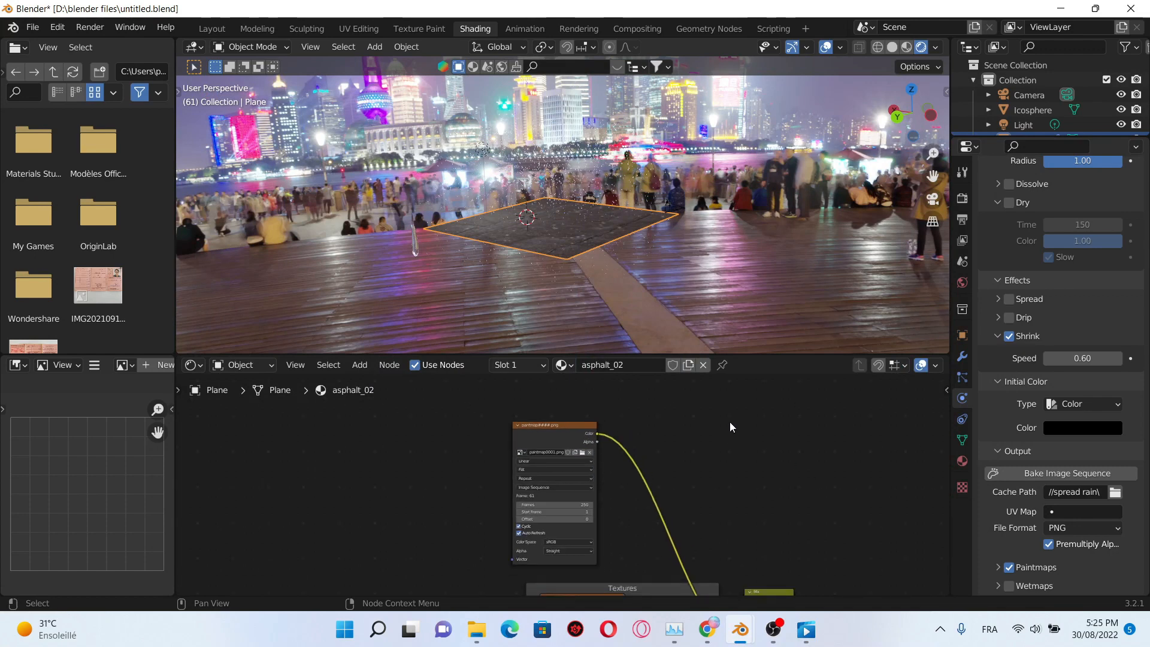
Step: Play the animation with the rebaked paintmaps and check the size of the raindrop marks up close
scroll(660, 212, "up", 6)
key("space")
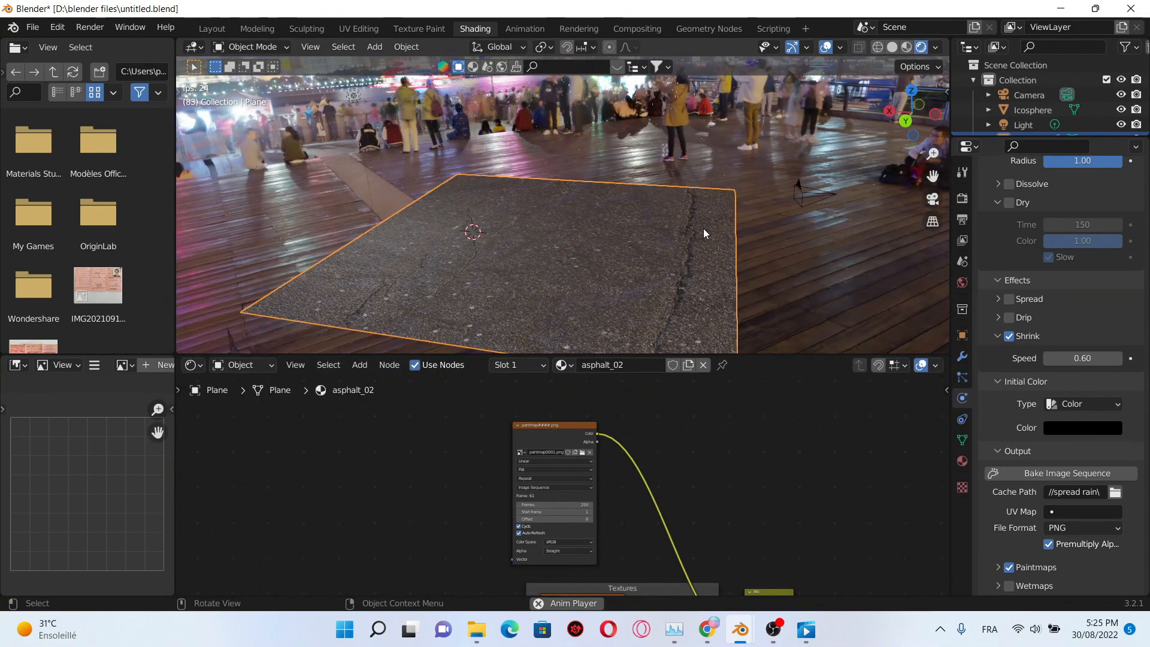
scroll(712, 231, "down", 4)
scroll(721, 240, "up", 5)
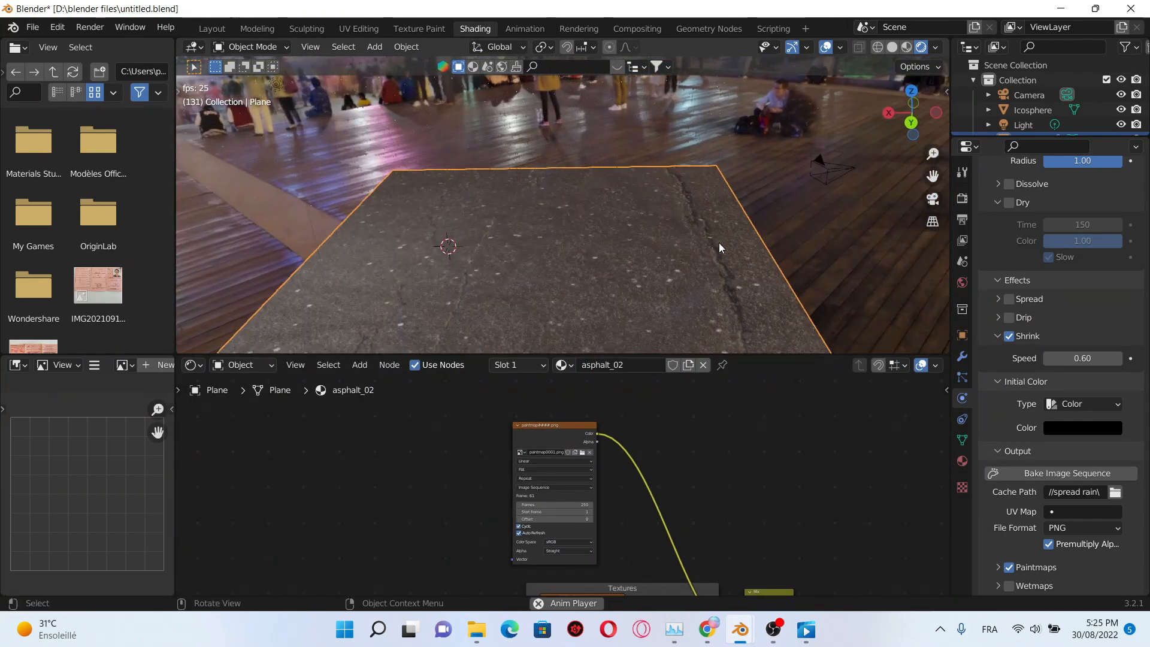
scroll(682, 281, "down", 2)
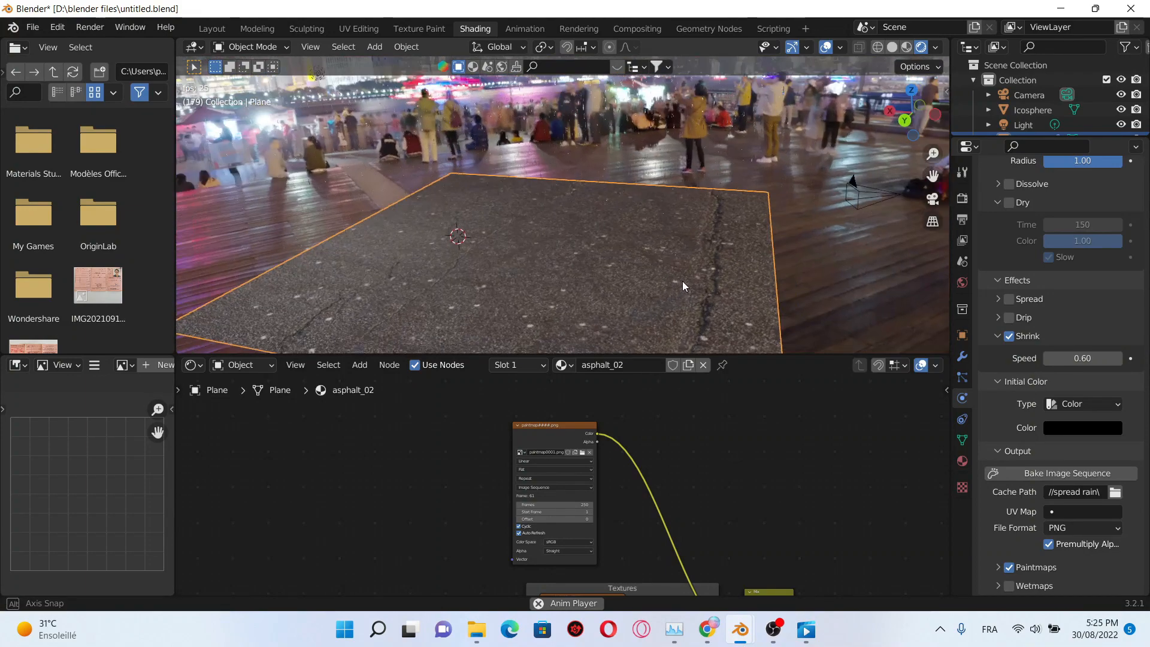
Step: Stop the animation playback and look at the whole asphalt plane
mouse_move(726, 264)
middle_mouse_down()
mouse_move(717, 245)
mouse_move(732, 267)
middle_mouse_up()
key("space")
scroll(729, 257, "down", 4)
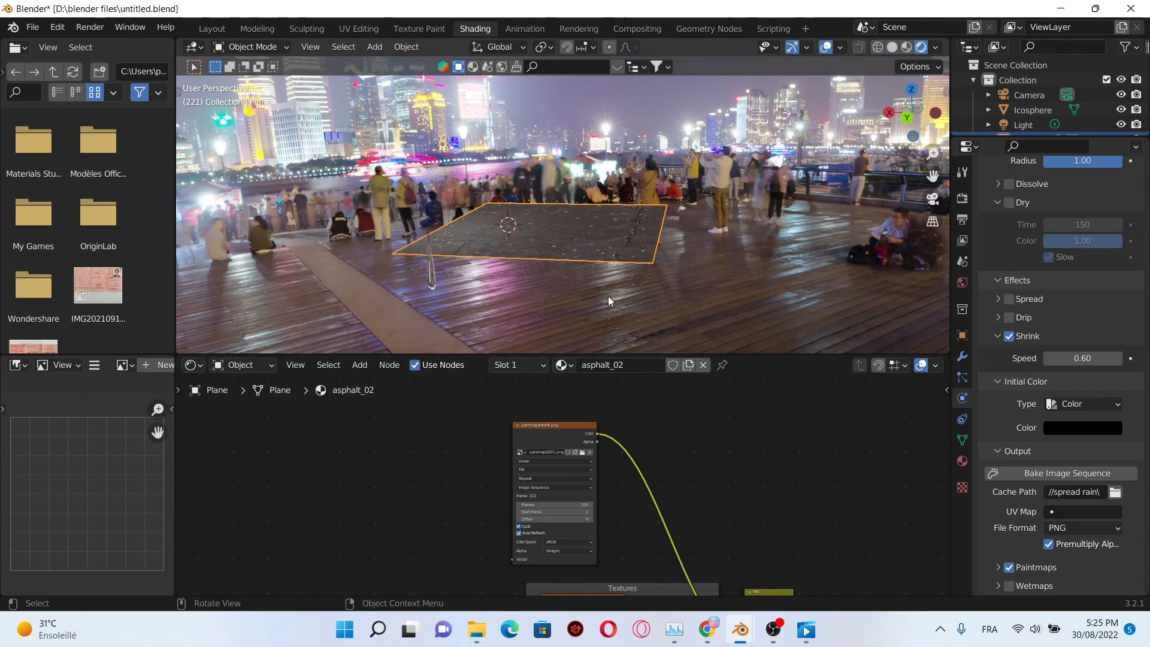
Step: Add a second Dynamic Paint surface to the asphalt plane's canvas with anti-aliasing enabled and 4 sub-steps
scroll(983, 412, "up", 10)
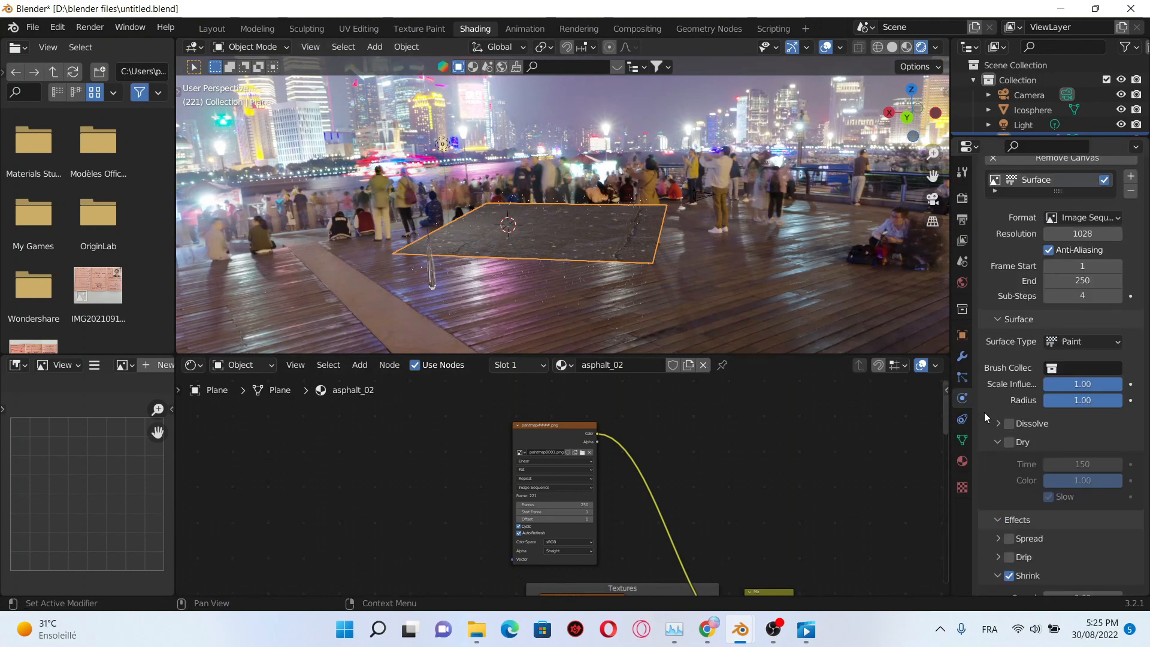
scroll(984, 412, "up", 2)
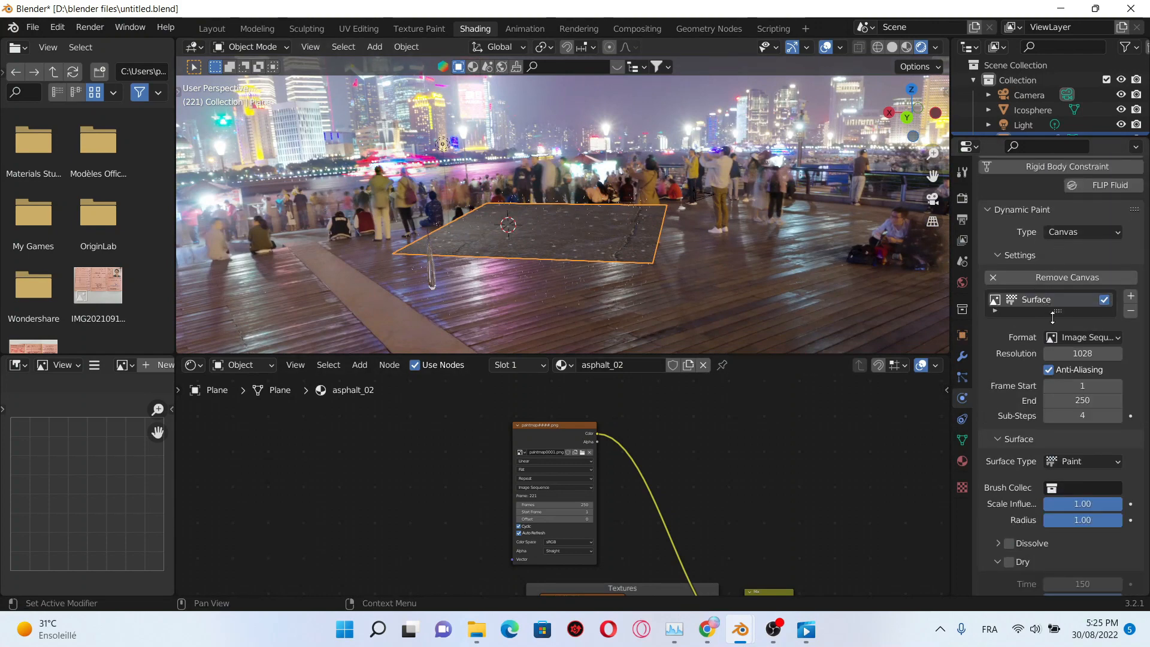
left_click_drag(1053, 316, 1053, 345)
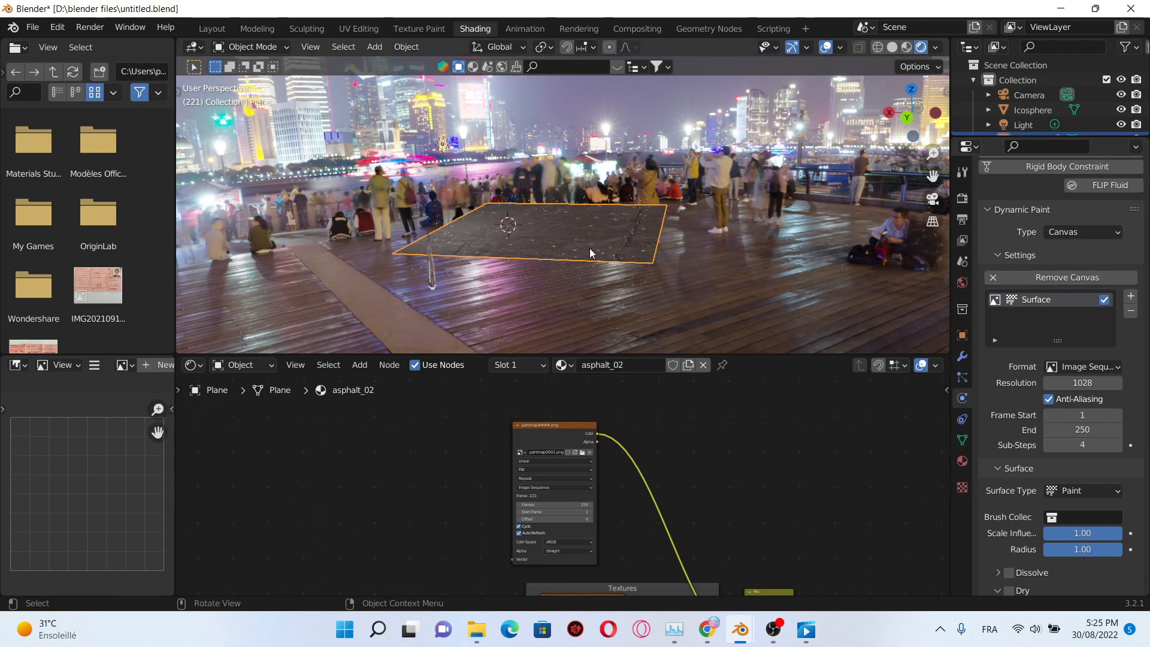
middle_click_drag(766, 236, 688, 236)
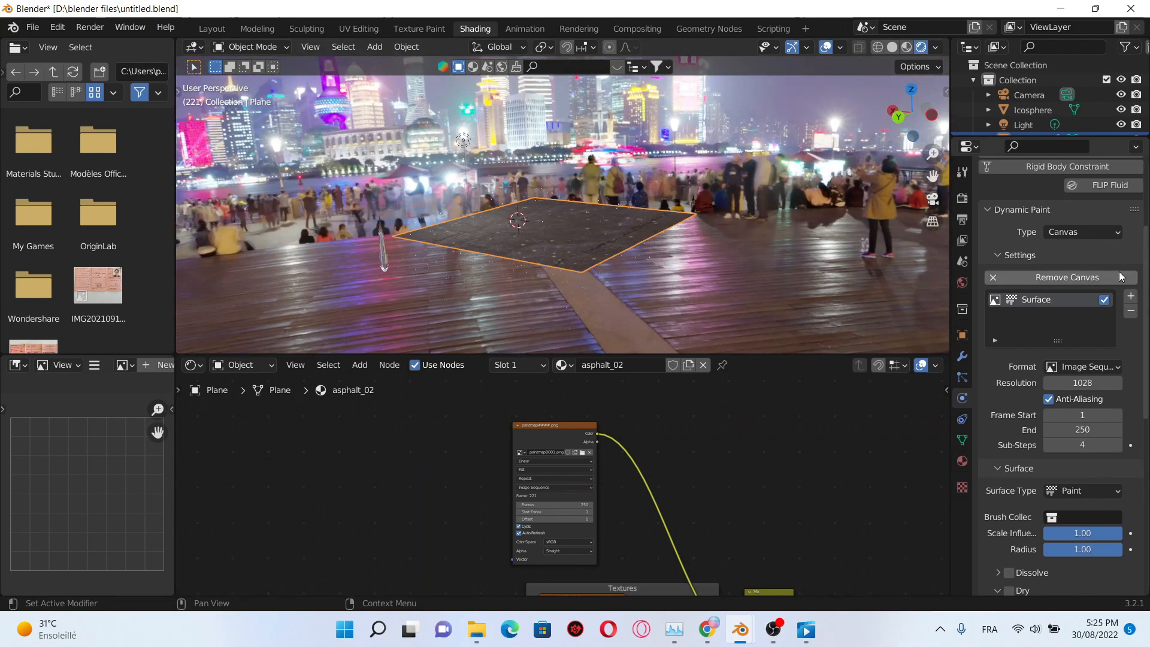
left_click(1130, 296)
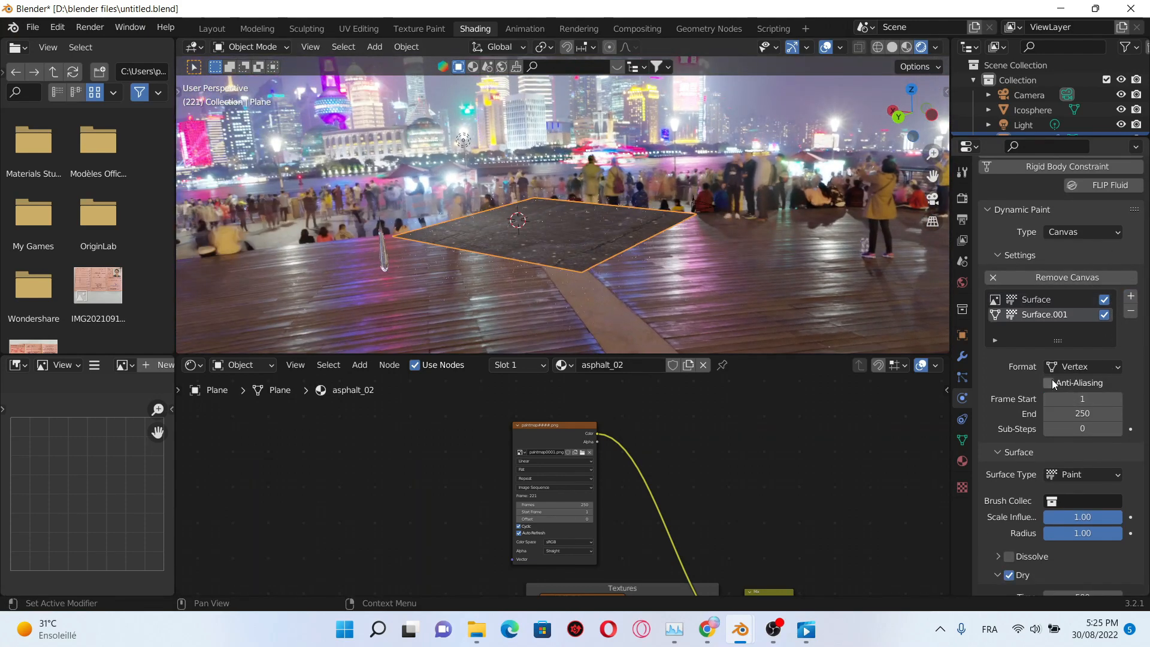
left_click(1082, 430)
type("4")
key("Return")
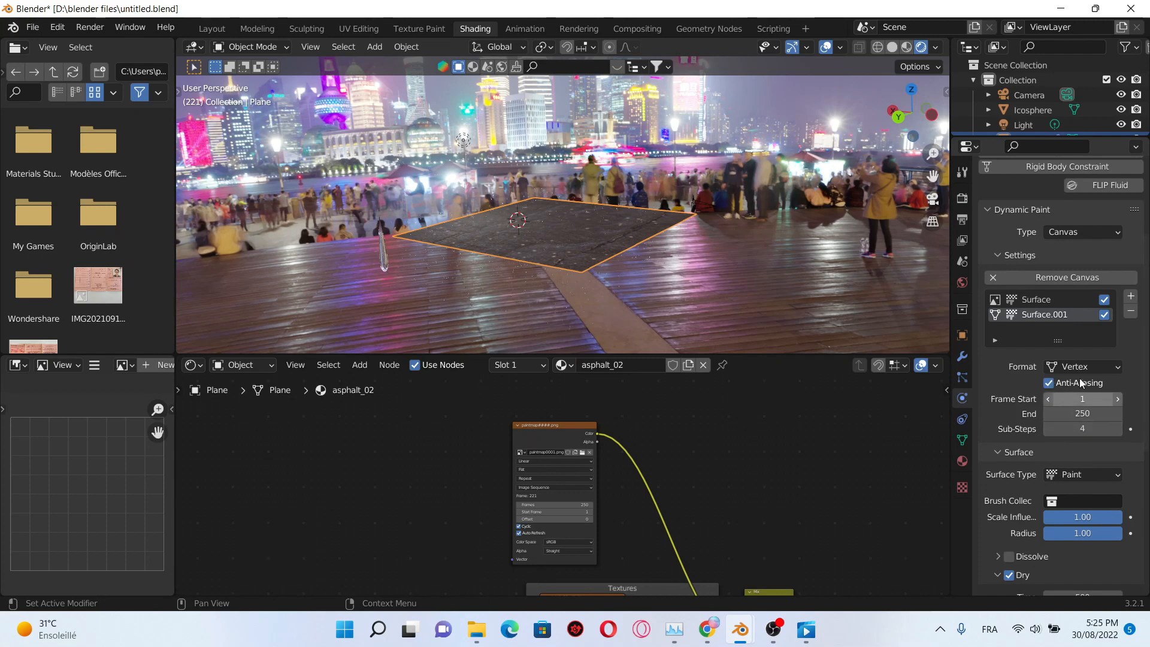
Step: Set the second canvas surface's format to Image Sequence with a resolution of 1028
left_click(1087, 367)
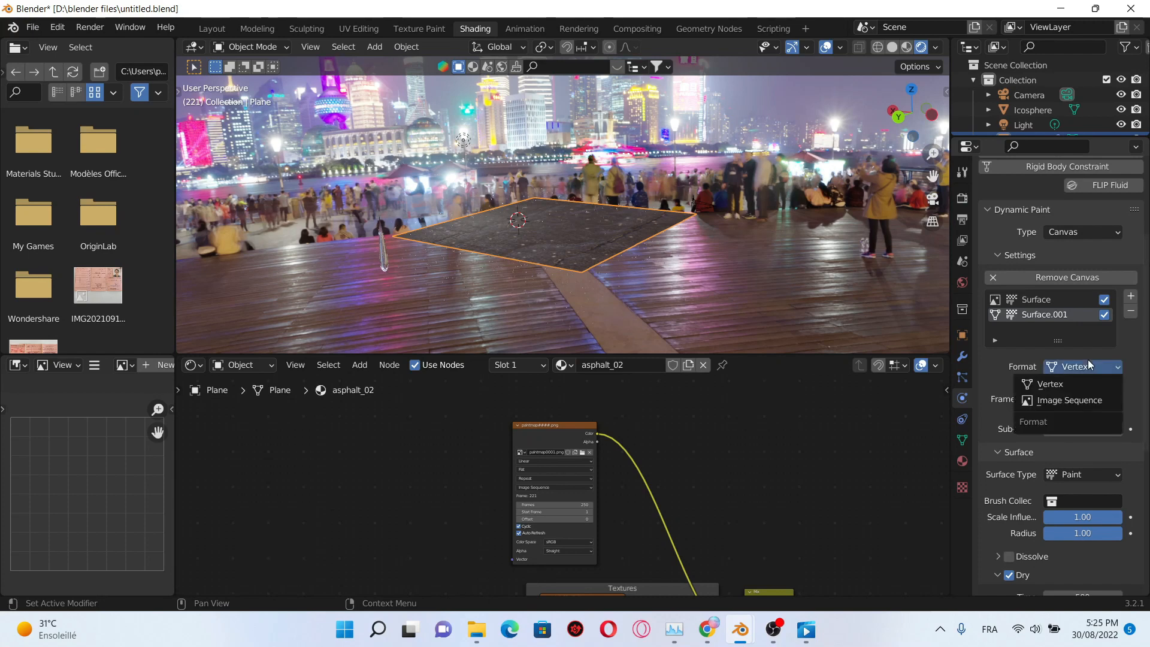
left_click(1096, 400)
scroll(1096, 419, "down", 4)
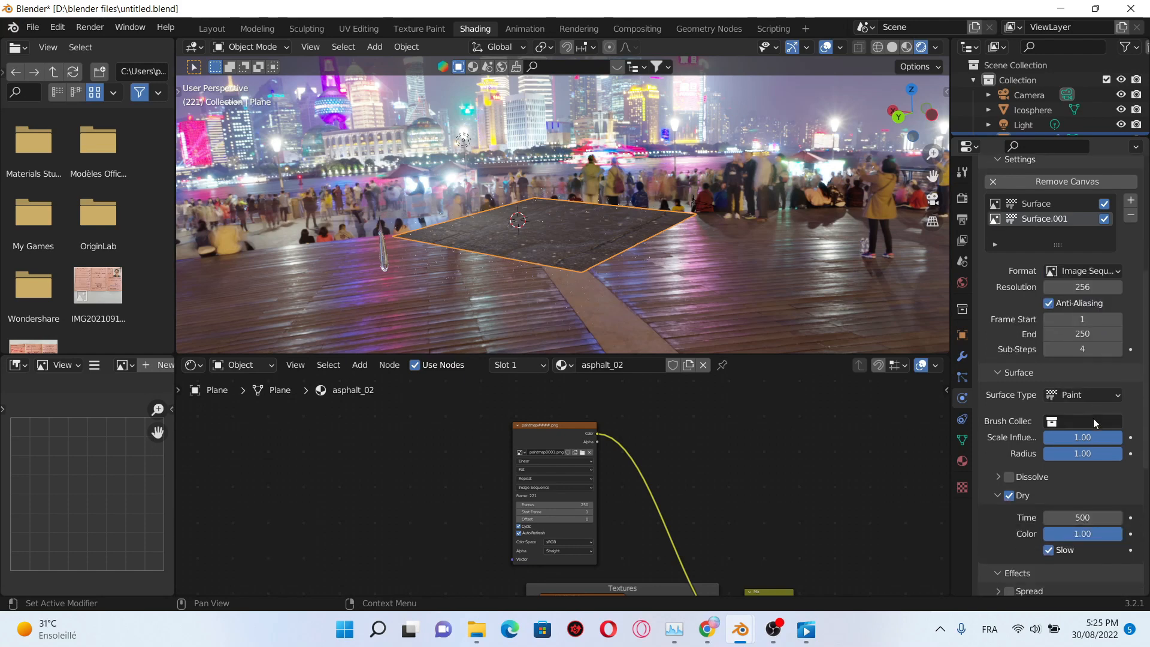
left_click(1090, 289)
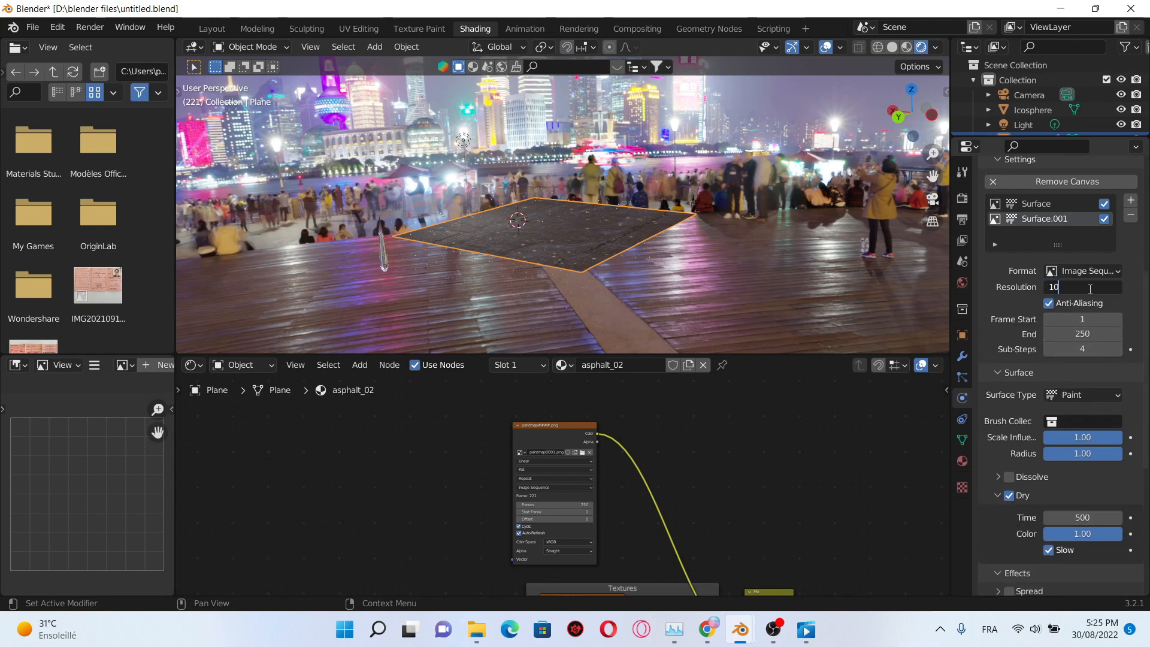
key("Return")
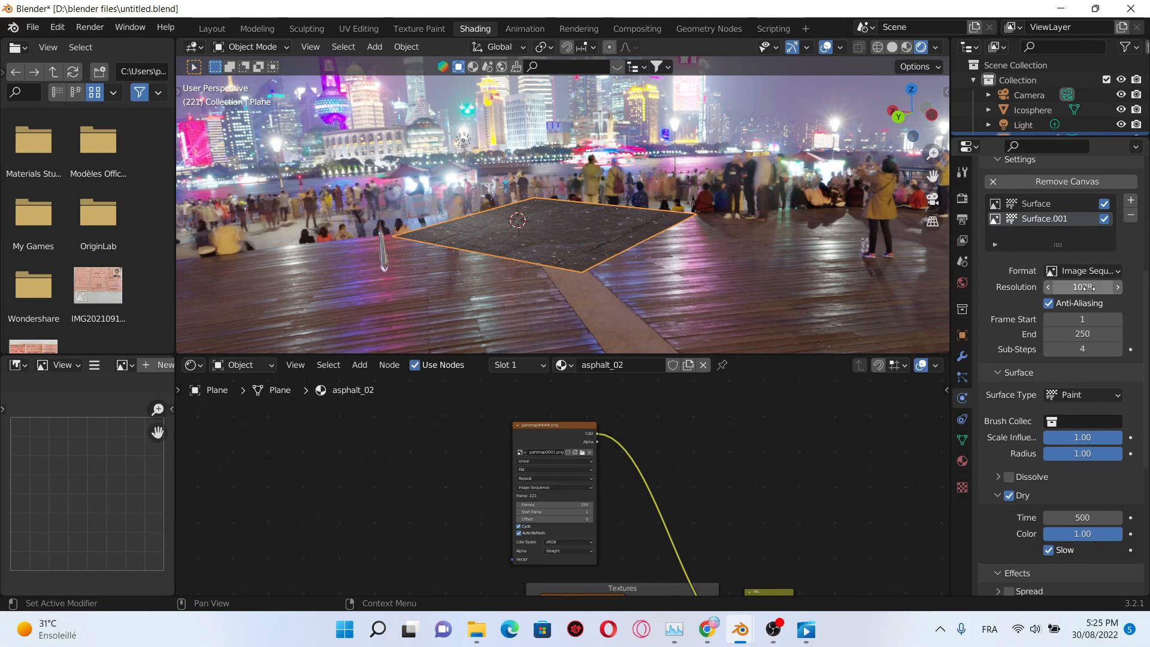
Step: Set the second surface's Dry time to 100
scroll(1042, 348, "down", 3)
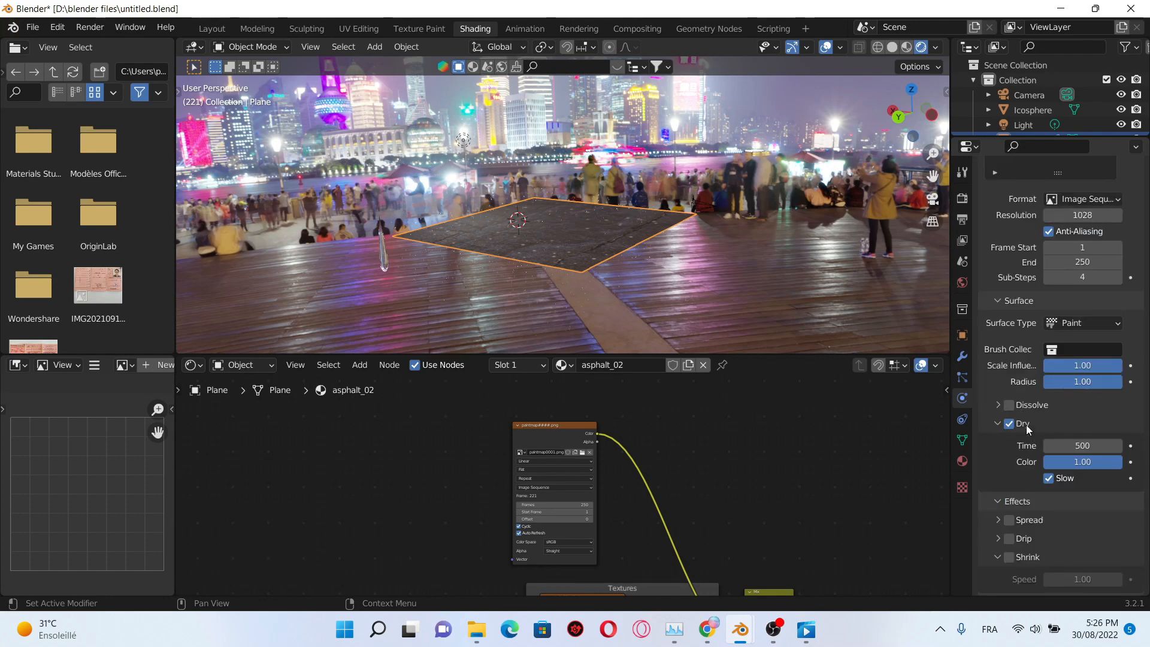
scroll(1030, 420, "down", 2)
left_click(1085, 398)
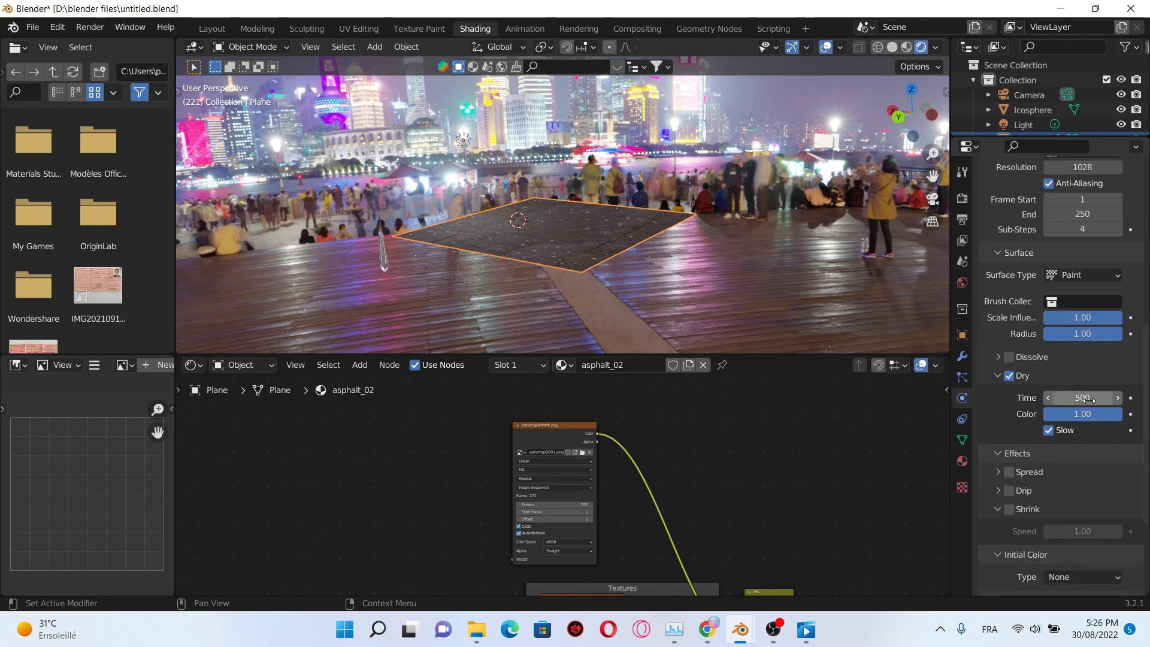
type("1")
key("Return")
Step: Enable the Spread effect on the second surface with a speed of 0.60
scroll(1090, 399, "down", 2)
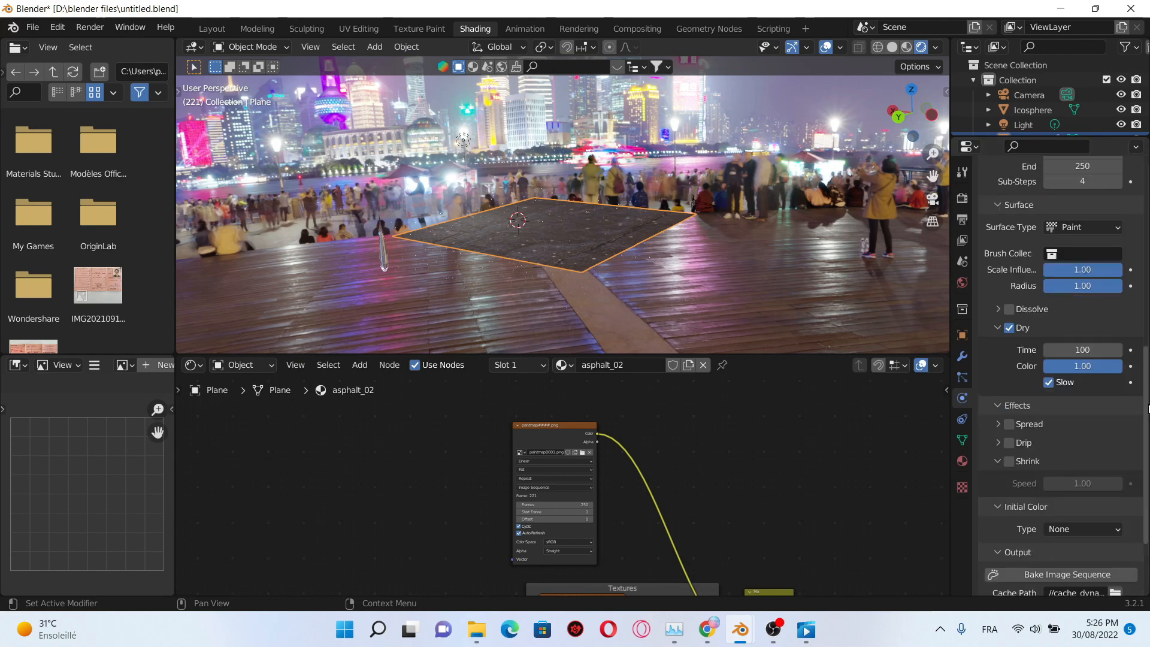
left_click(1000, 427)
scroll(1001, 427, "down", 1)
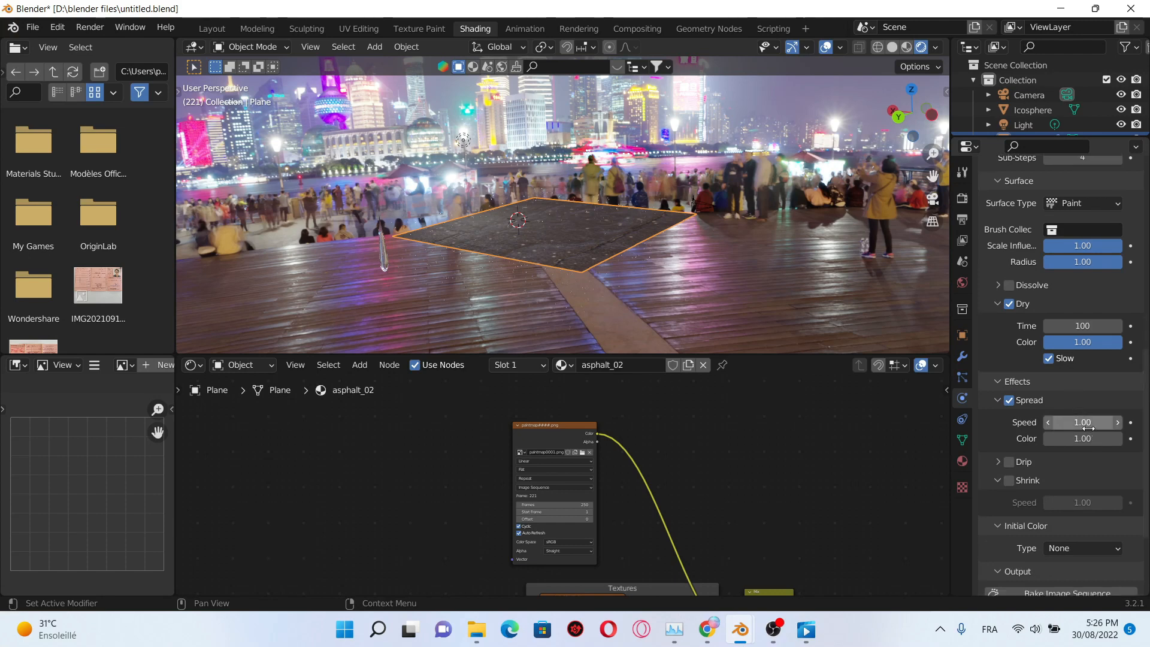
double_click(1089, 423)
key("Return")
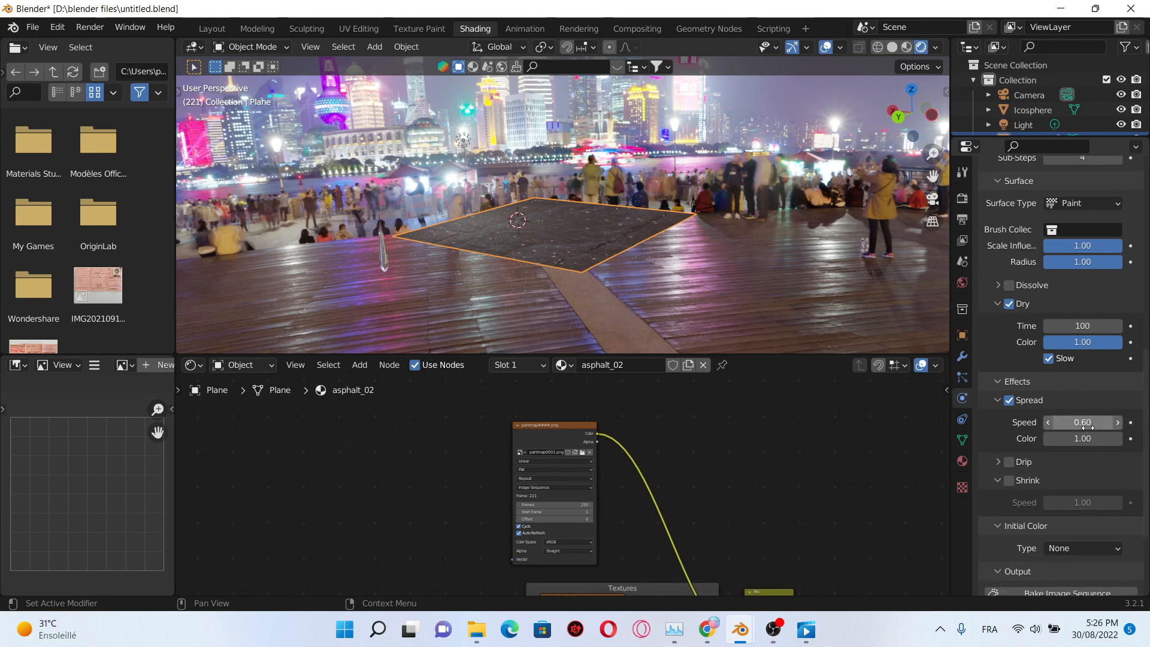
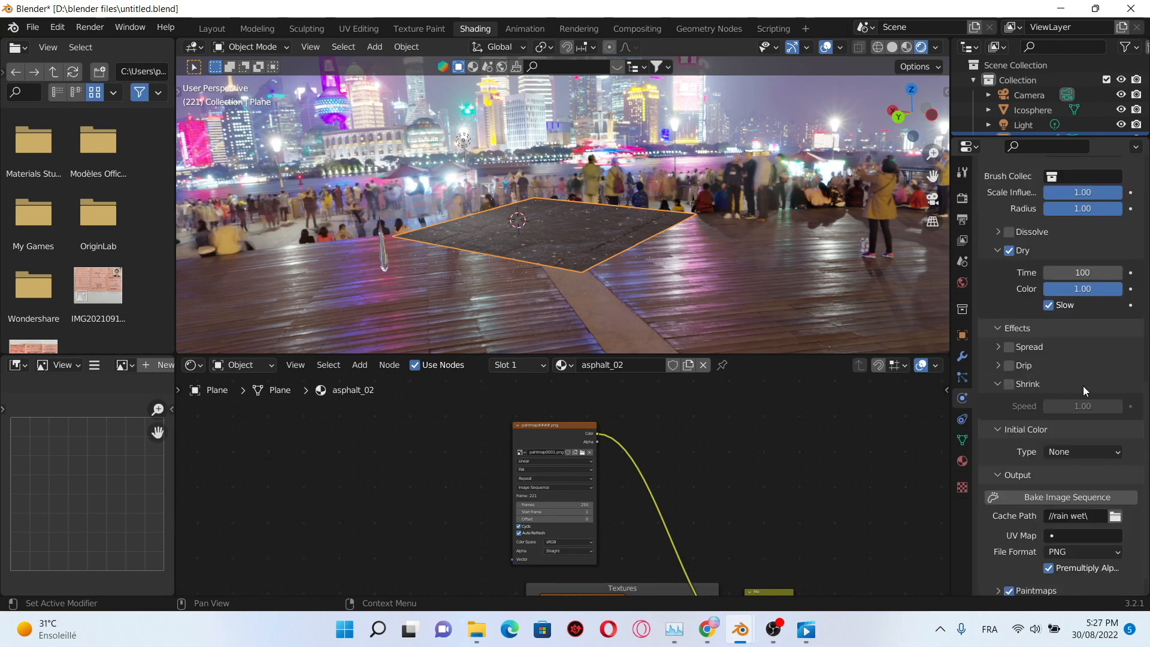
Step: Enable the second surface's Spread effect and set its speed to 0.08
left_click(1004, 349)
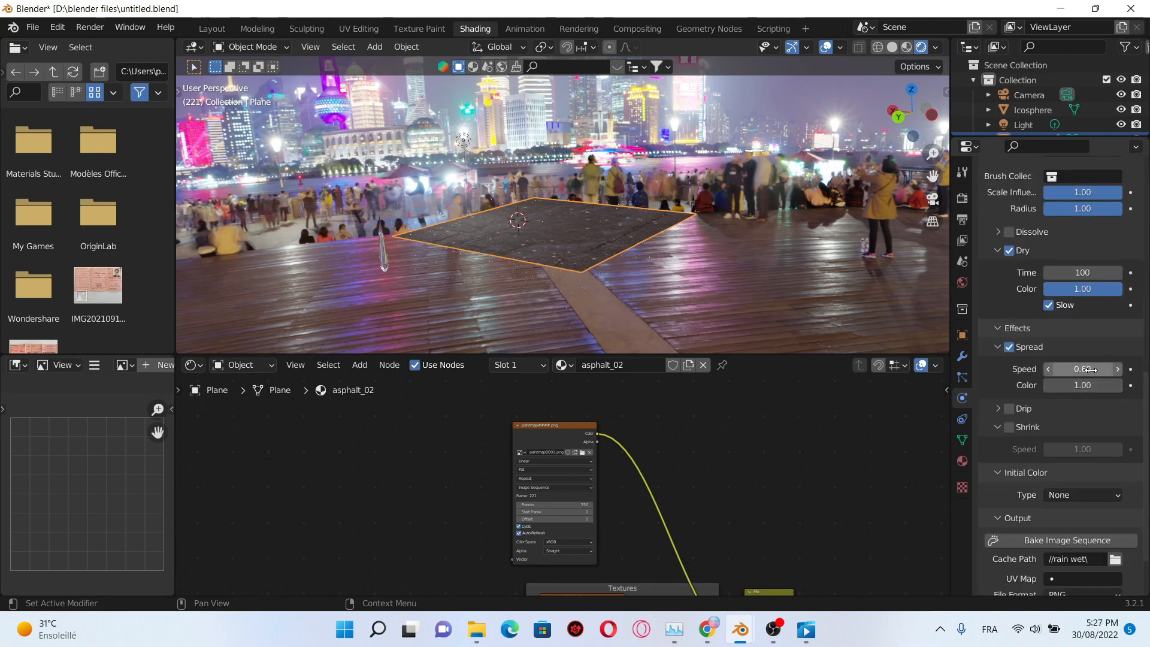
left_click(1091, 369)
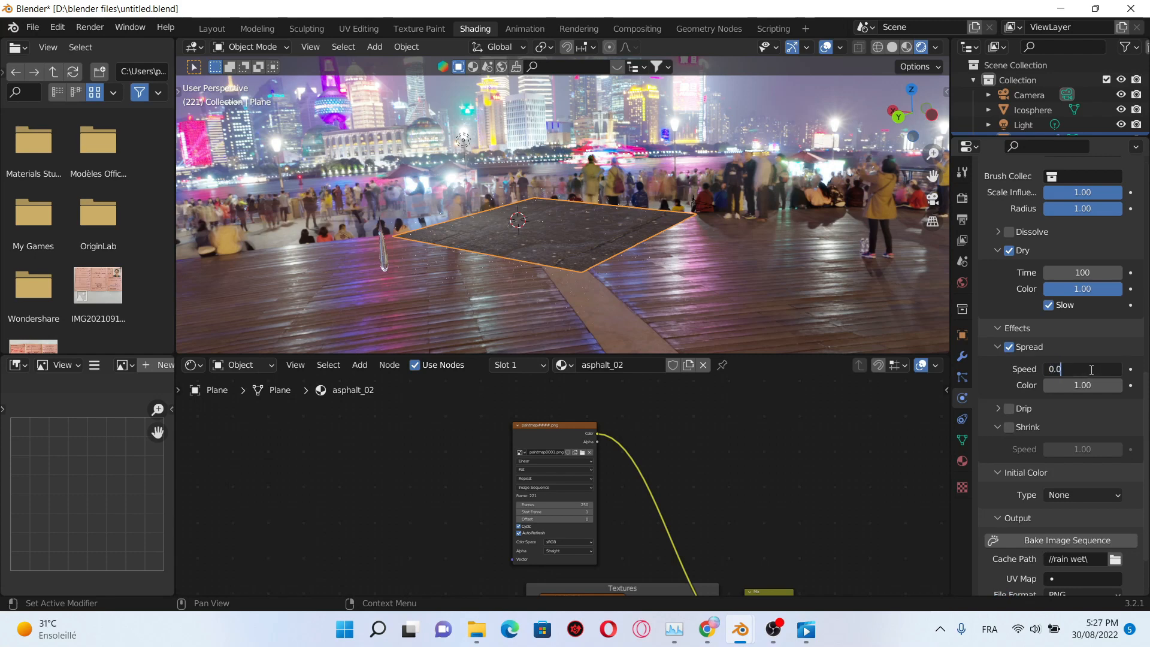
key("Return")
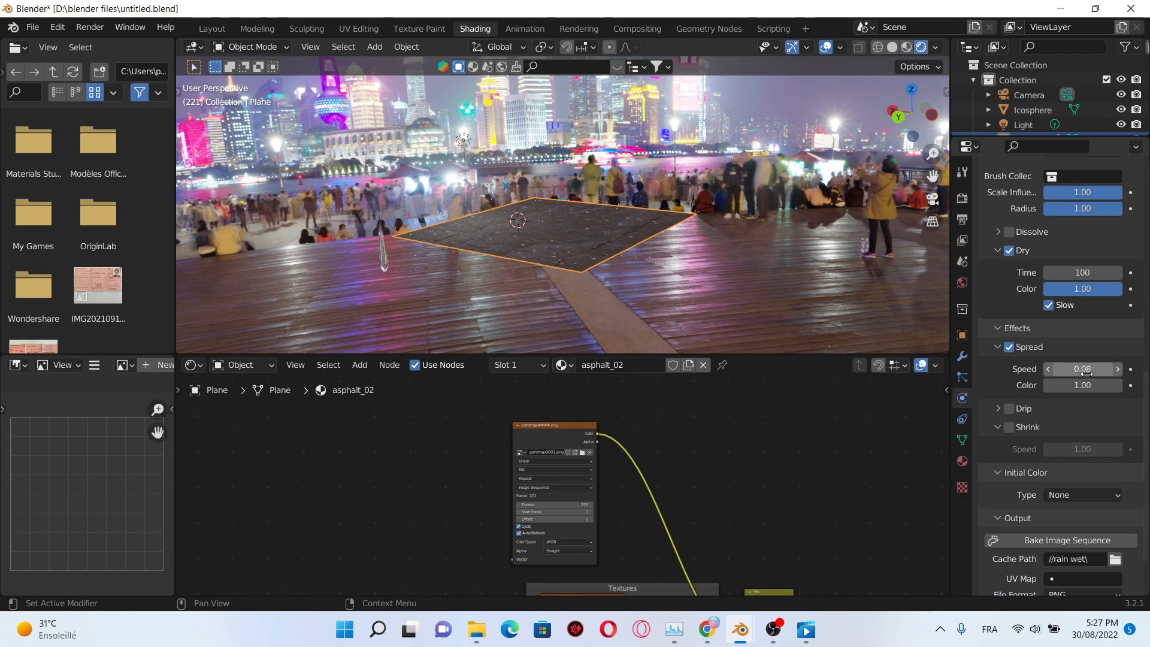
Step: Assign UVMap to the second surface and bake its image sequence into the "rain wet" folder
scroll(1071, 374, "down", 3)
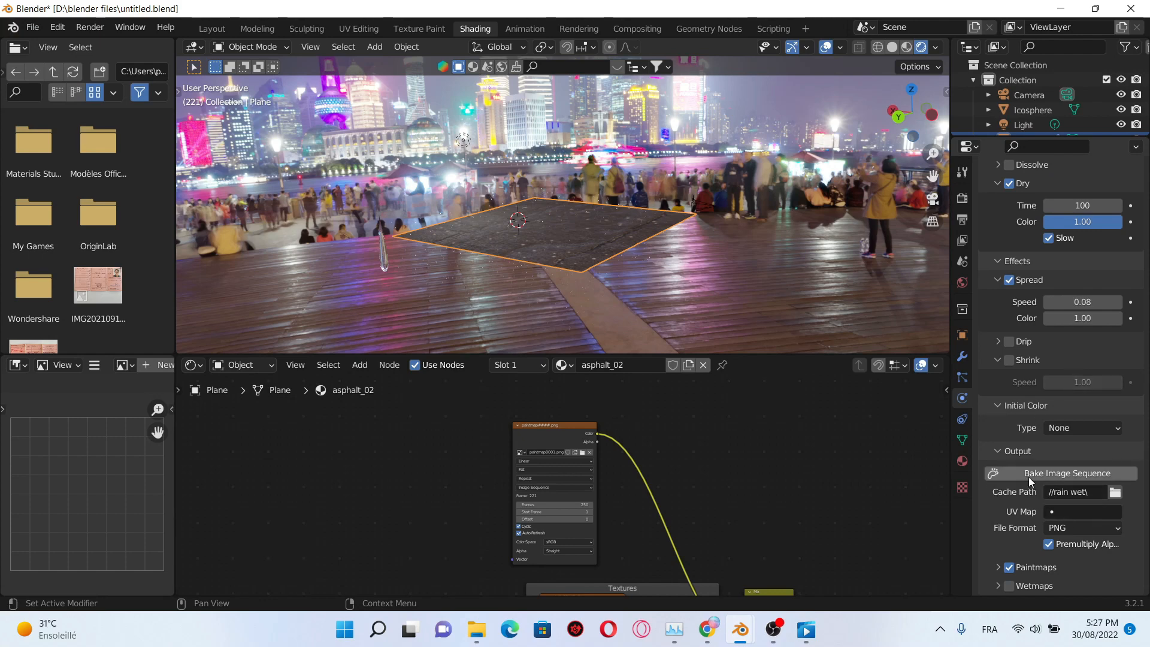
left_click(1062, 512)
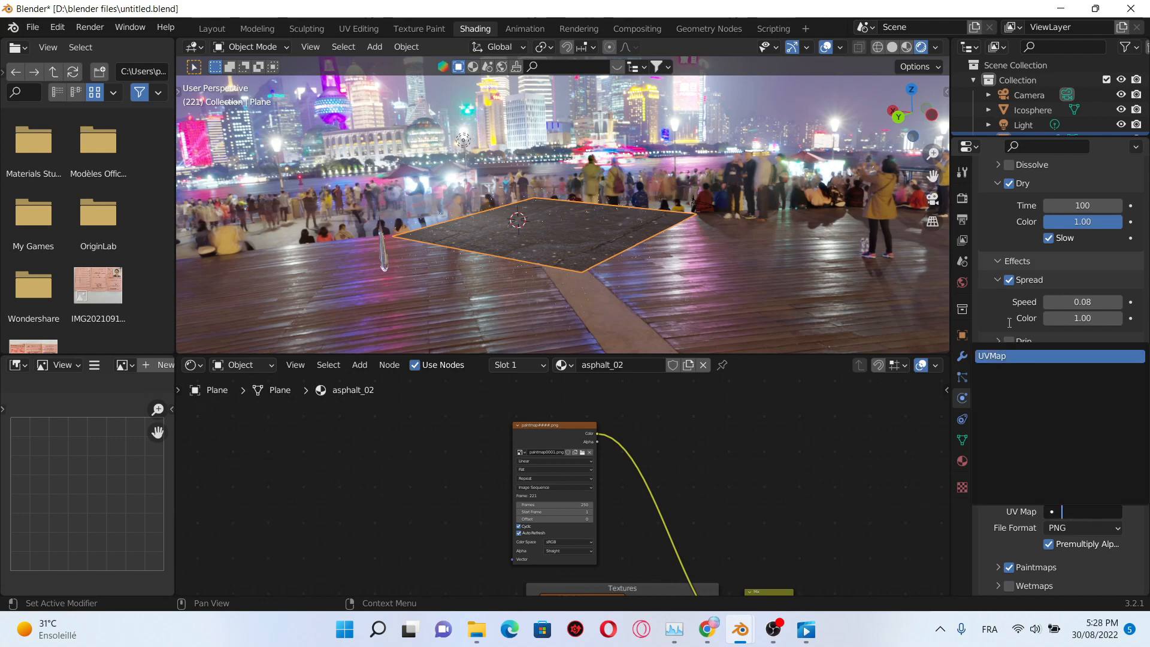
left_click(1019, 355)
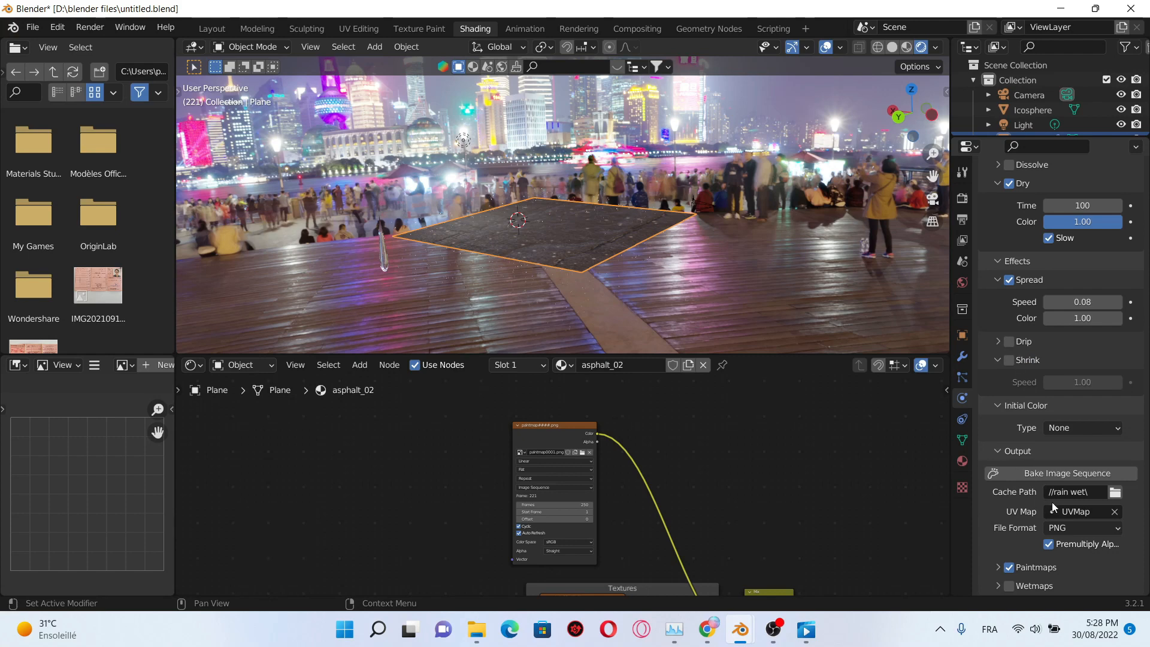
left_click(1114, 492)
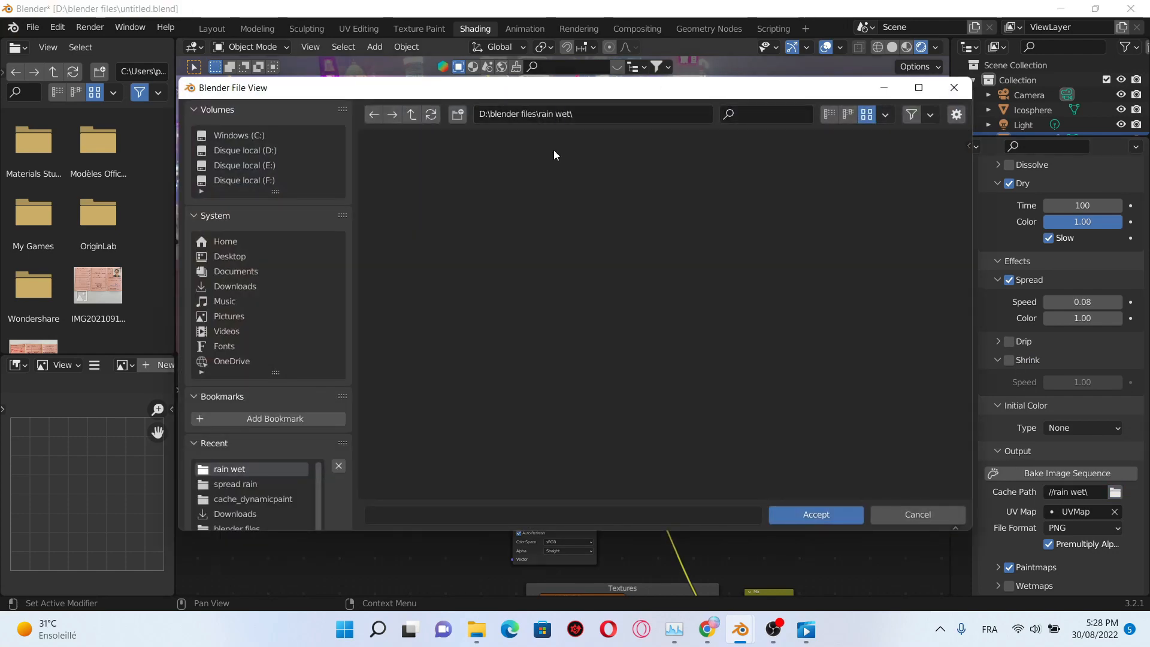
left_click(821, 516)
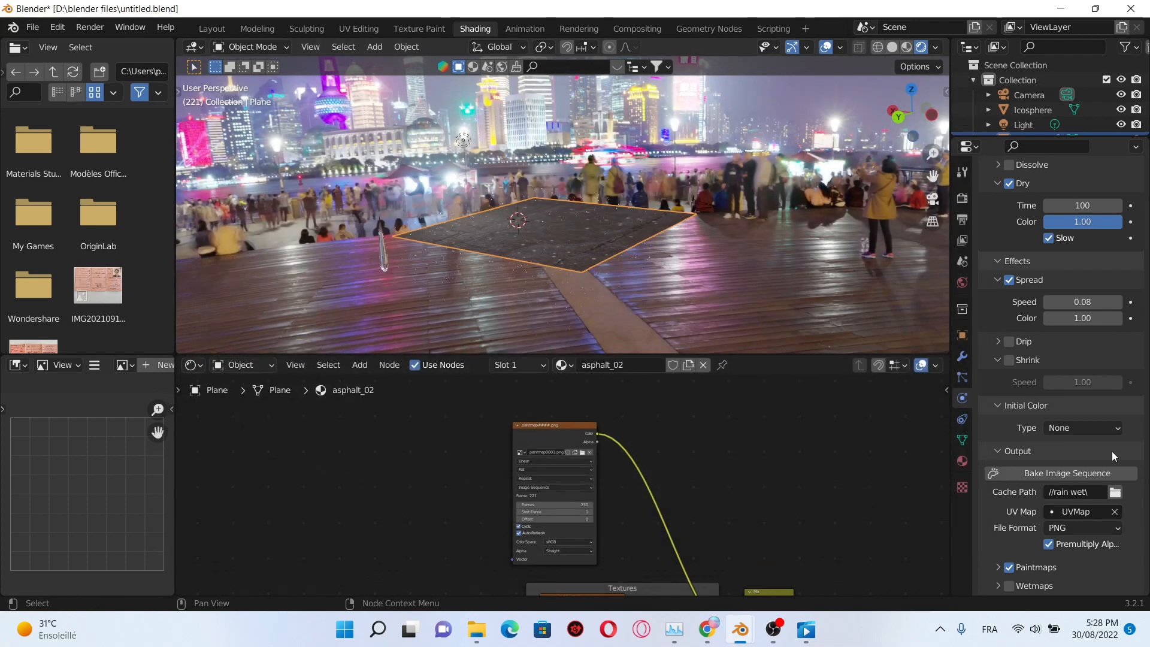
left_click(1080, 476)
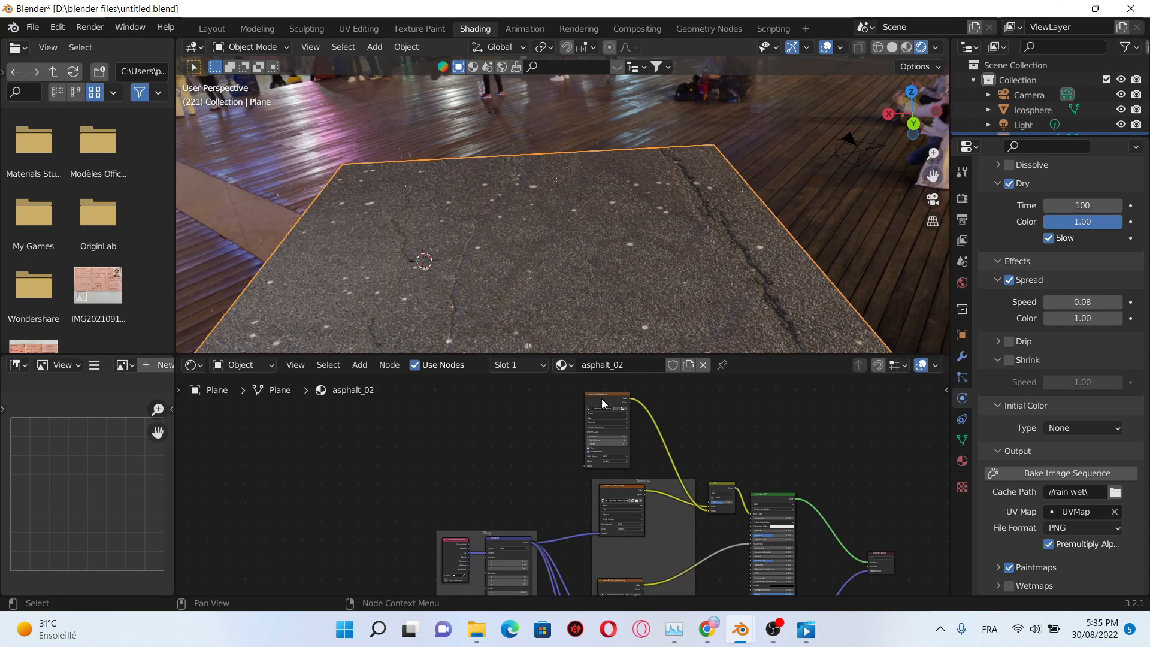
Step: Duplicate the paintmap image sequence node in the asphalt_02 material and place the copy beside the original, on its input side
left_click(603, 395)
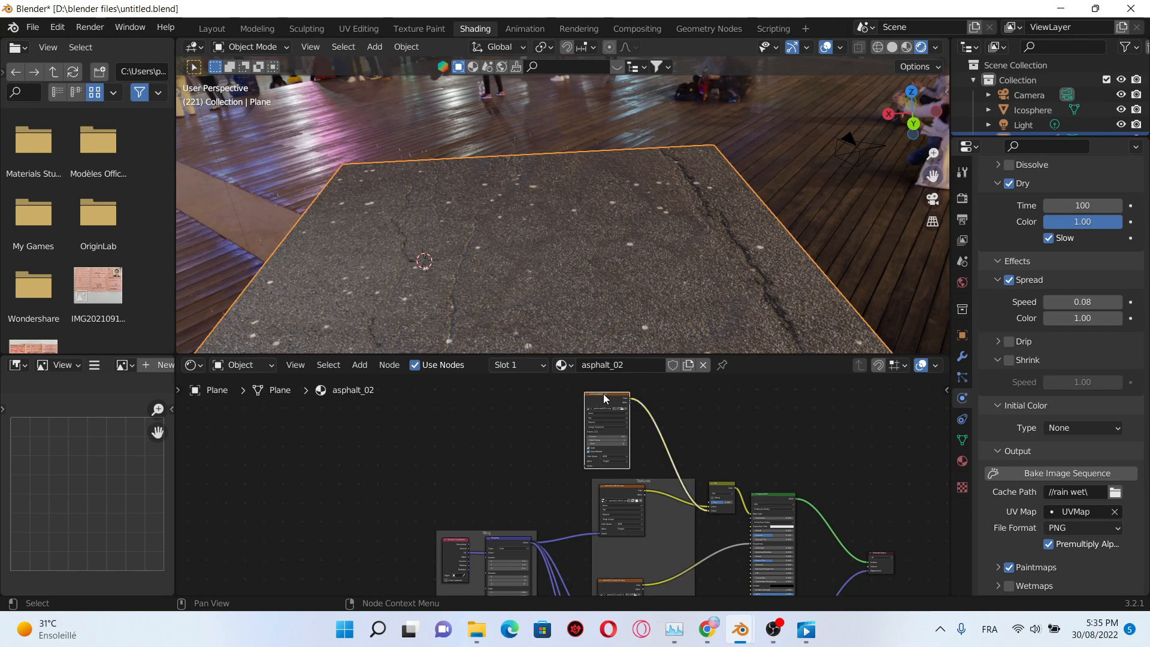
scroll(612, 418, "up", 3)
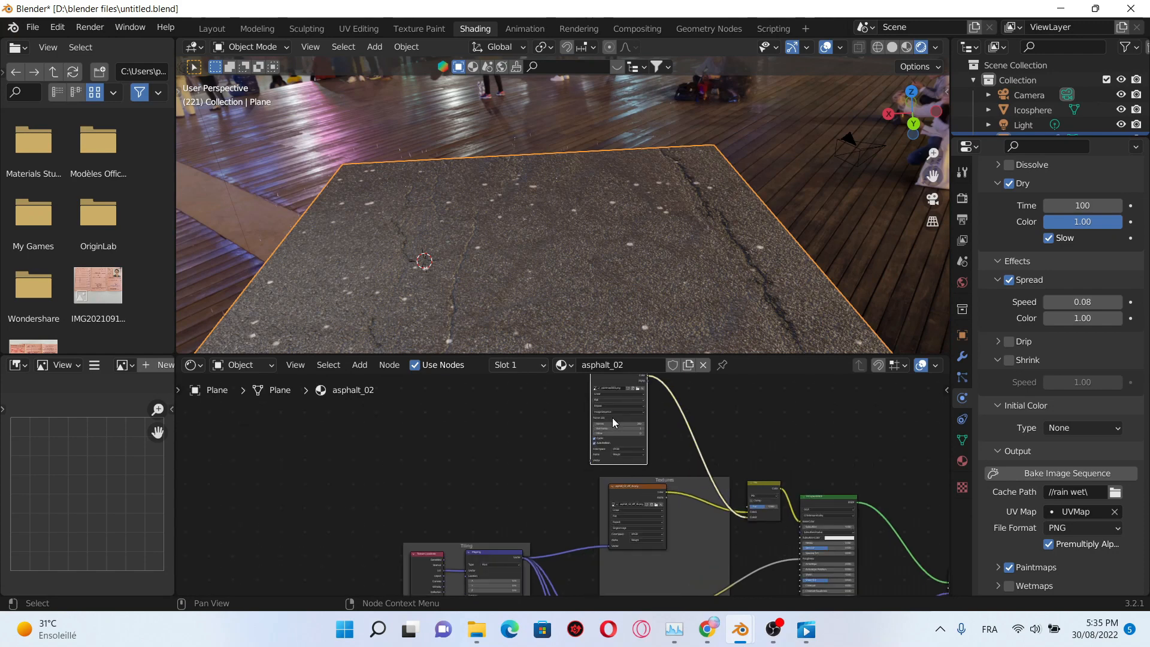
key("shift+d")
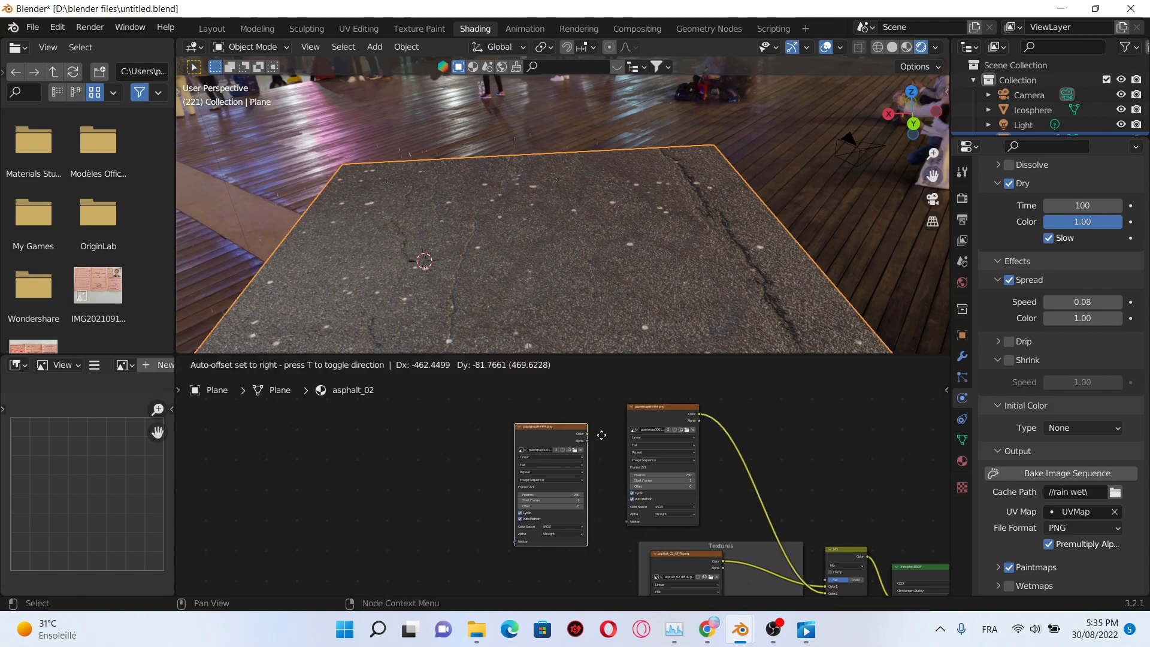
left_click(521, 434)
middle_click_drag(527, 458, 598, 459)
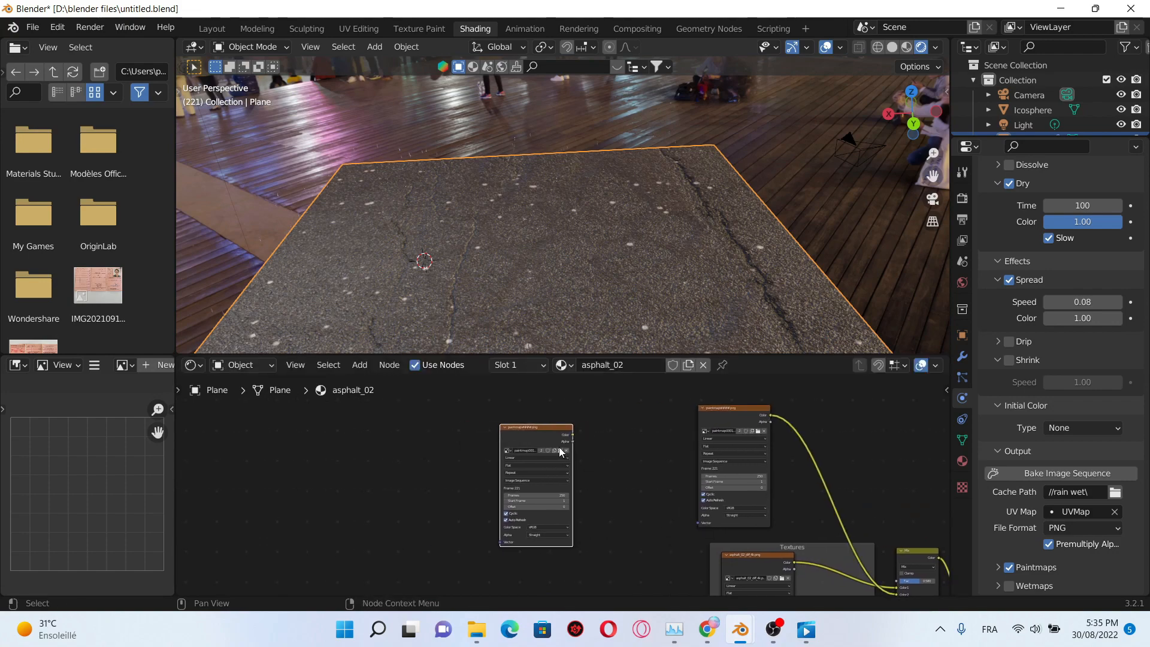
Step: Load all the baked images from the "rain wet" folder into the duplicated image sequence node
left_click(560, 451)
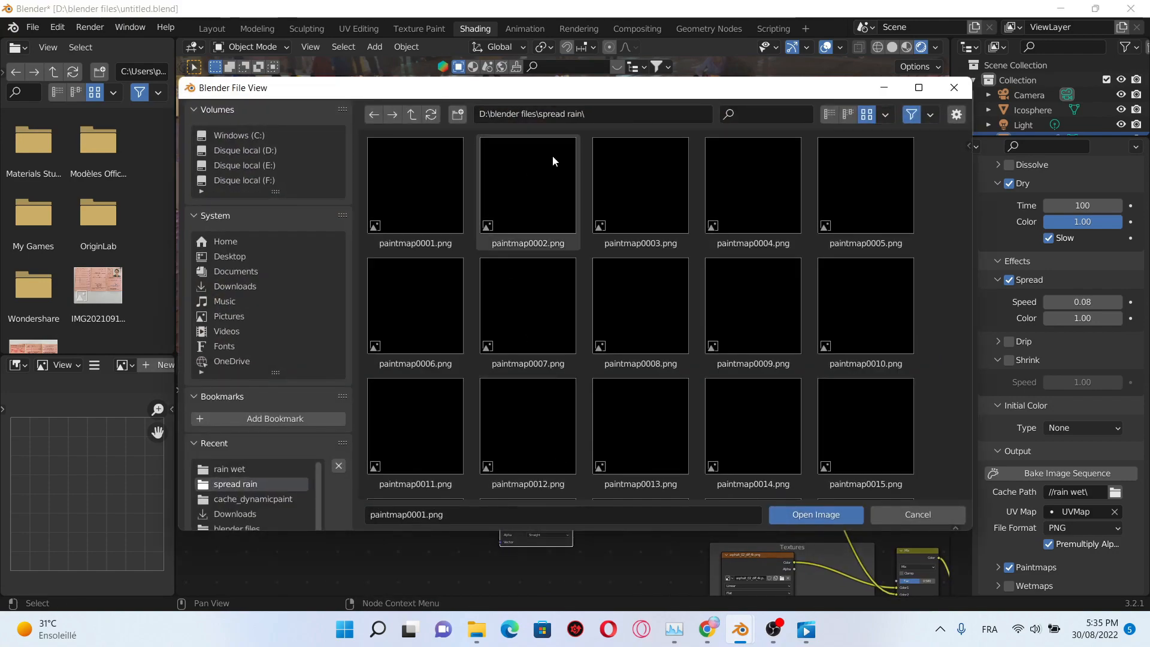
left_click(412, 114)
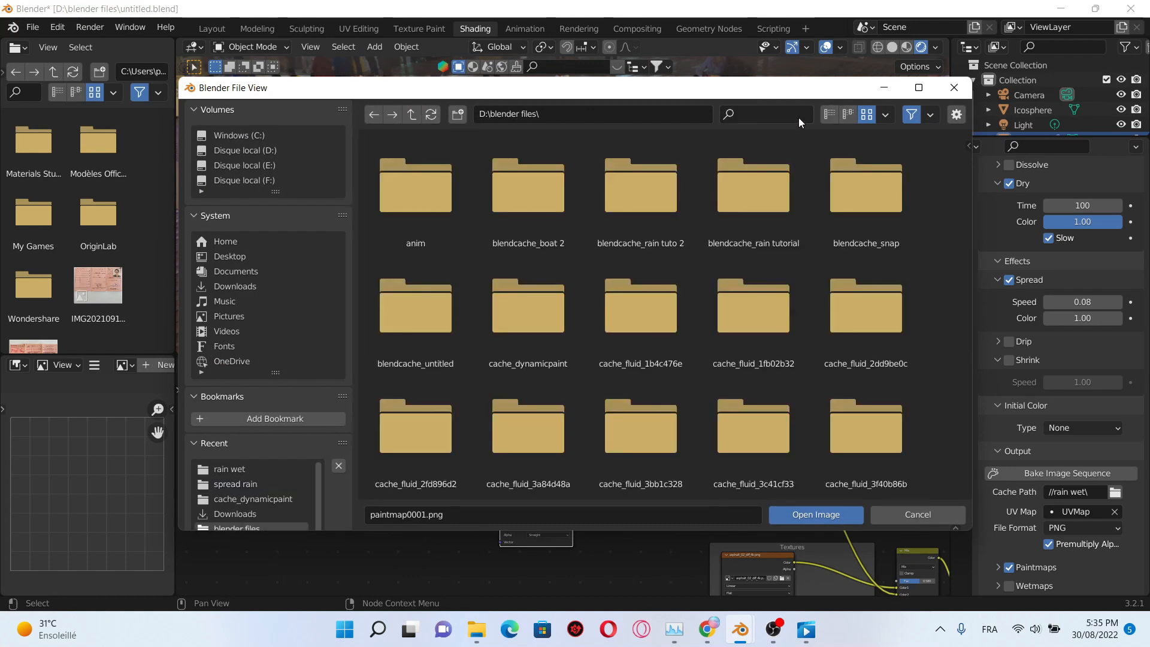
left_click(797, 115)
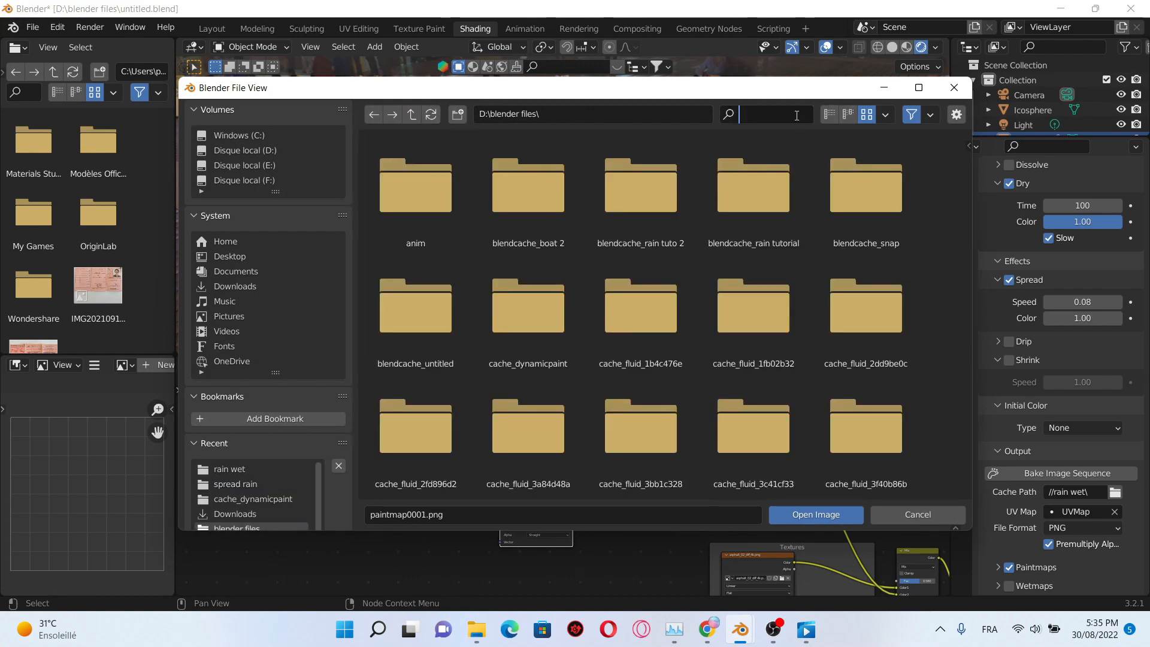
type("rain")
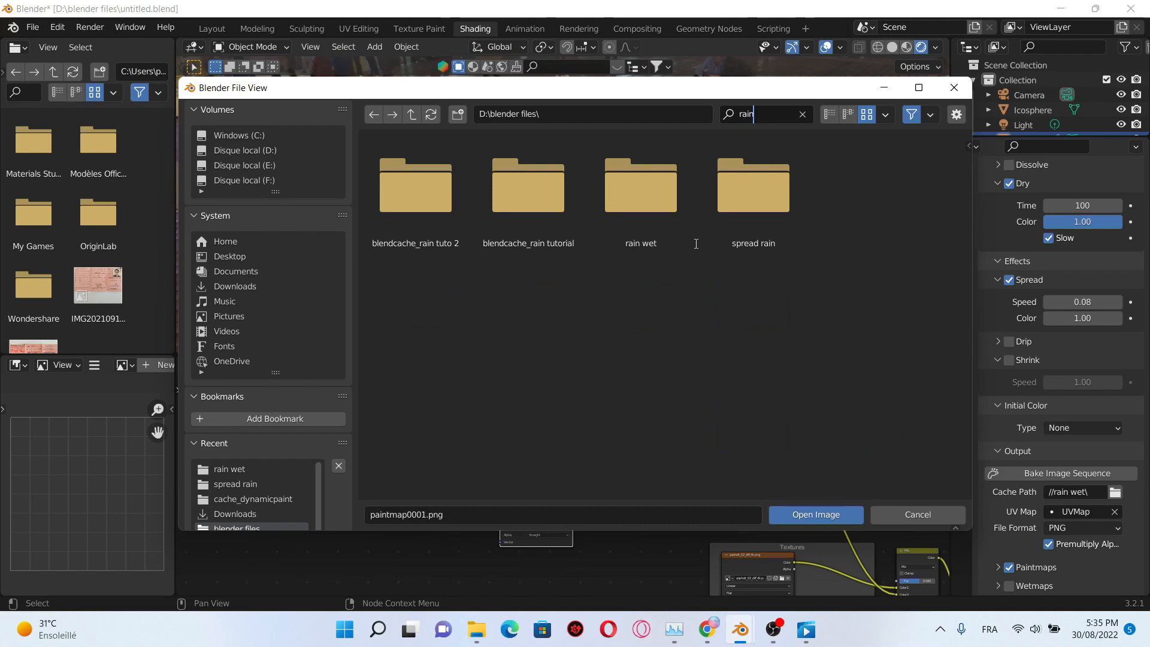
left_click(618, 224)
key("a")
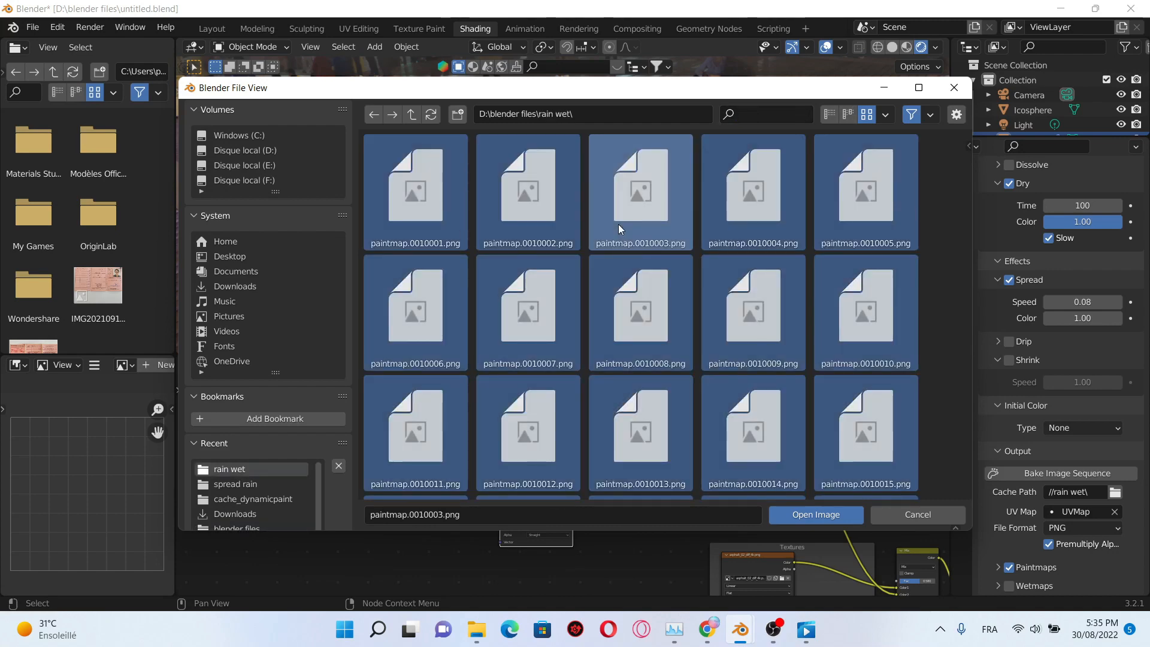
left_click(850, 519)
Step: Turn off Cyclic and Auto Refresh on the wetness sequence node and place it just above the Mapping node
scroll(678, 521, "up", 6)
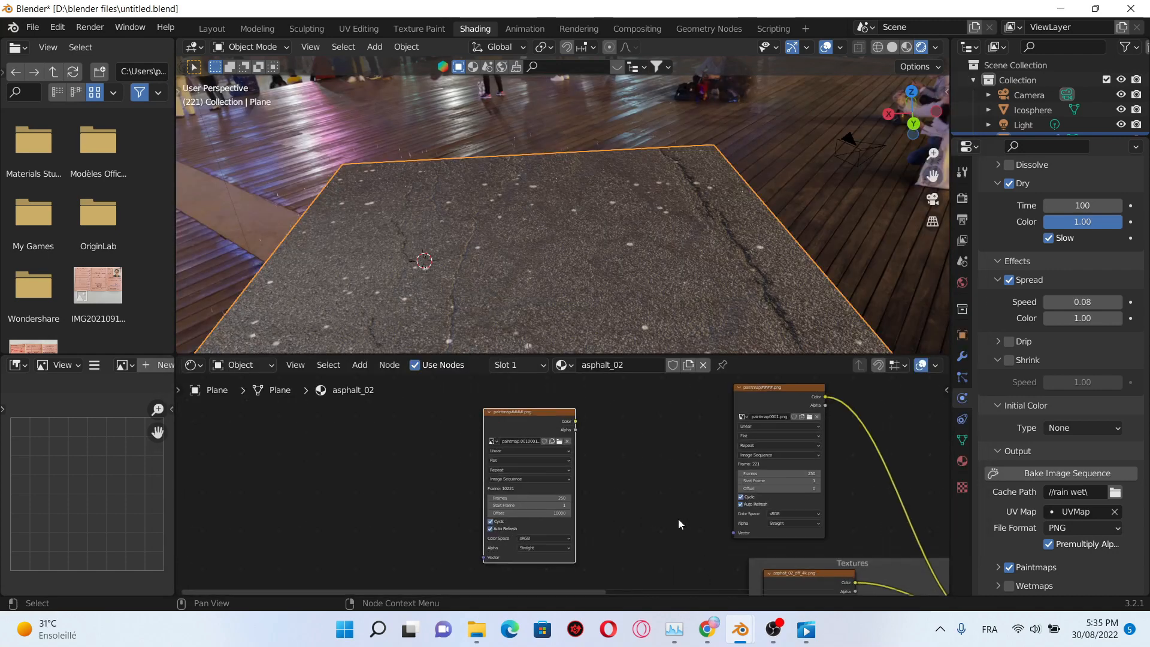
middle_click_drag(732, 480, 866, 412)
scroll(684, 470, "up", 4)
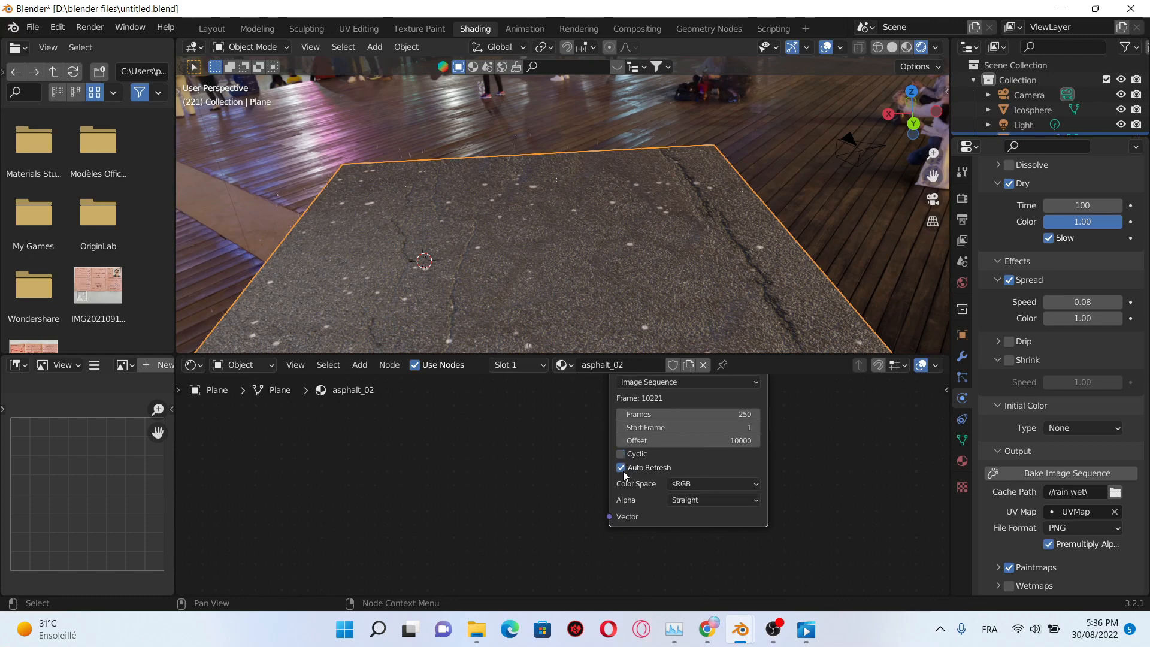
scroll(728, 514, "down", 6)
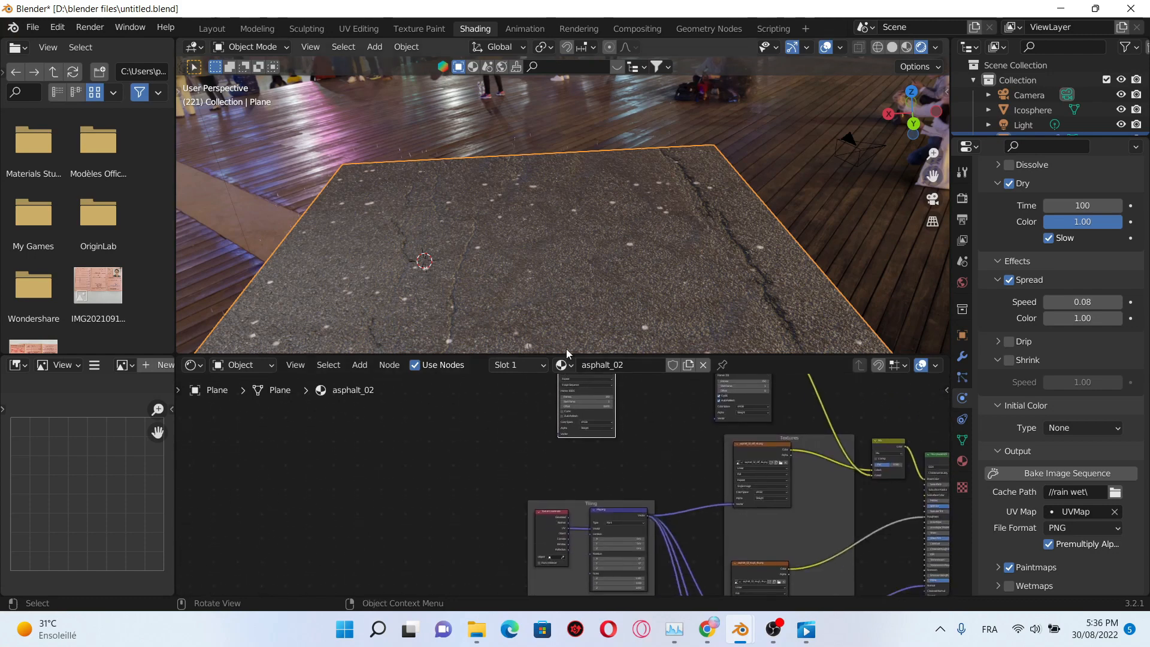
middle_click_drag(634, 495, 649, 516)
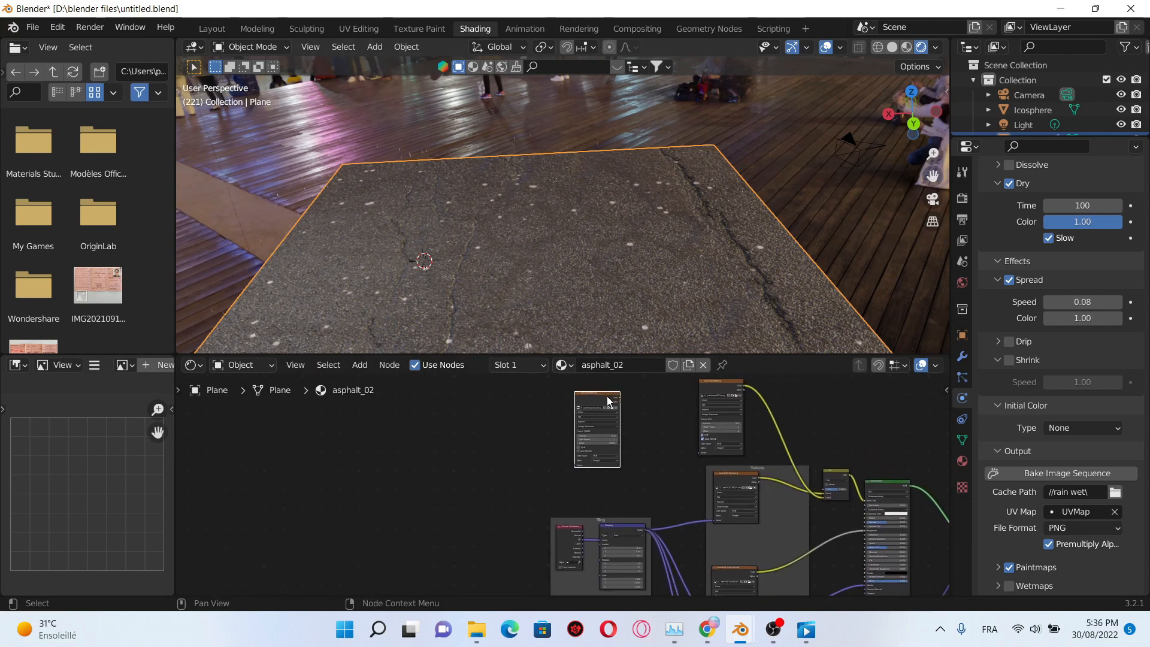
left_click_drag(608, 400, 634, 457)
middle_click_drag(670, 469, 620, 429)
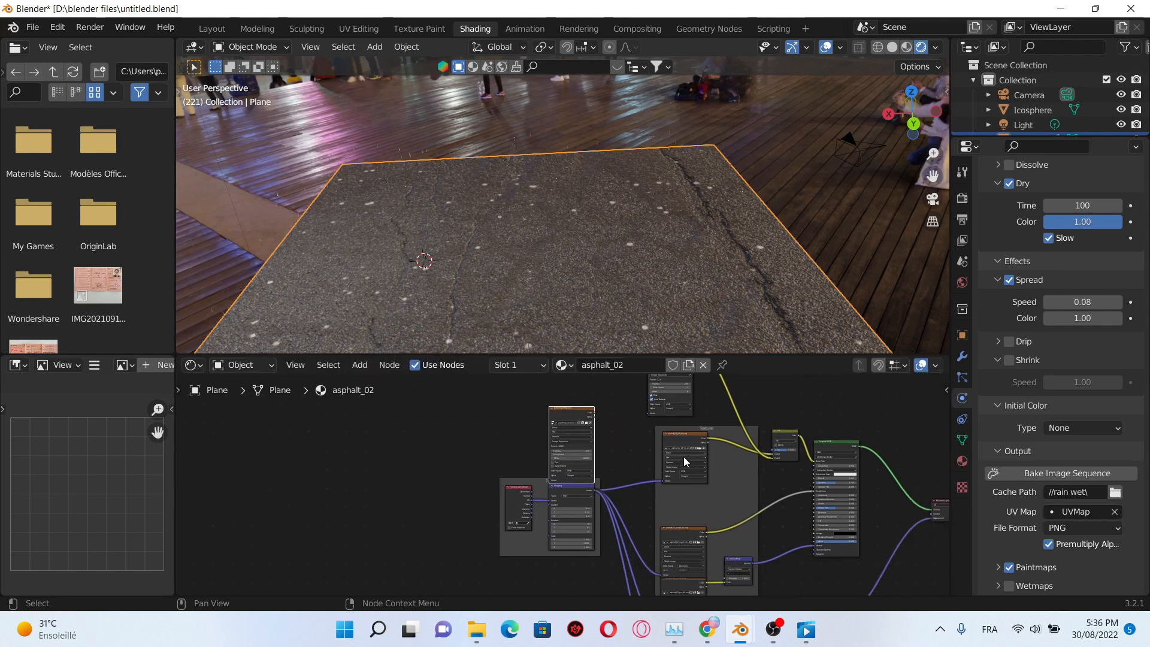
Step: Duplicate the Mix node and insert the copy between the asphalt_02 diffuse texture and the existing Mix node
scroll(685, 461, "up", 3)
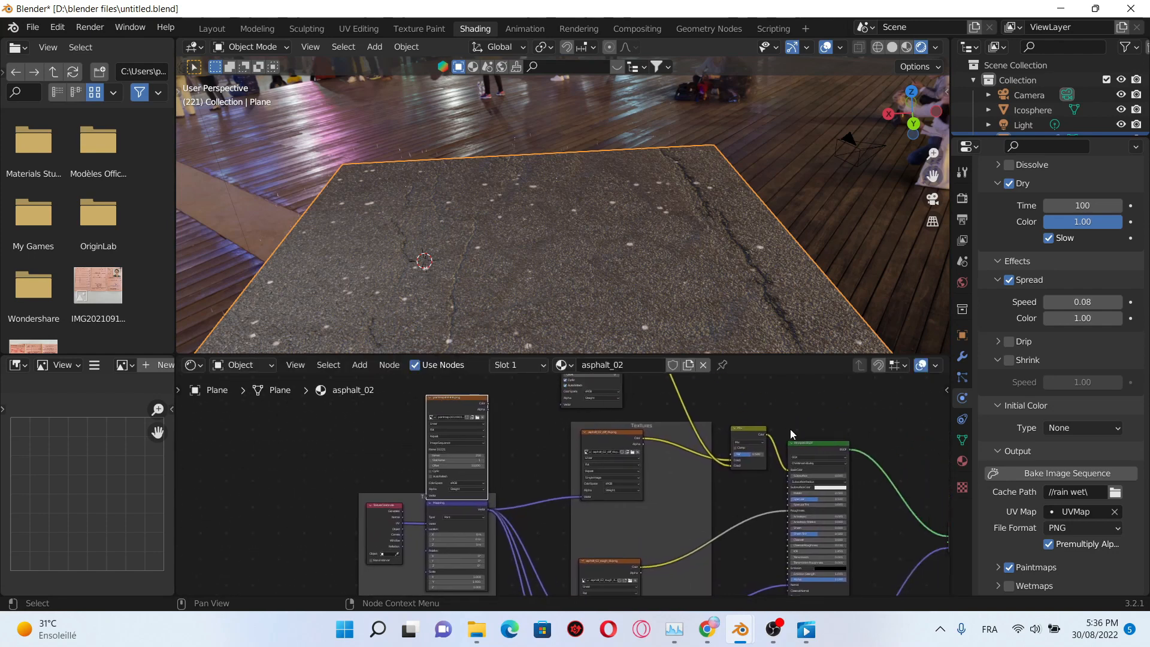
scroll(749, 428, "up", 2)
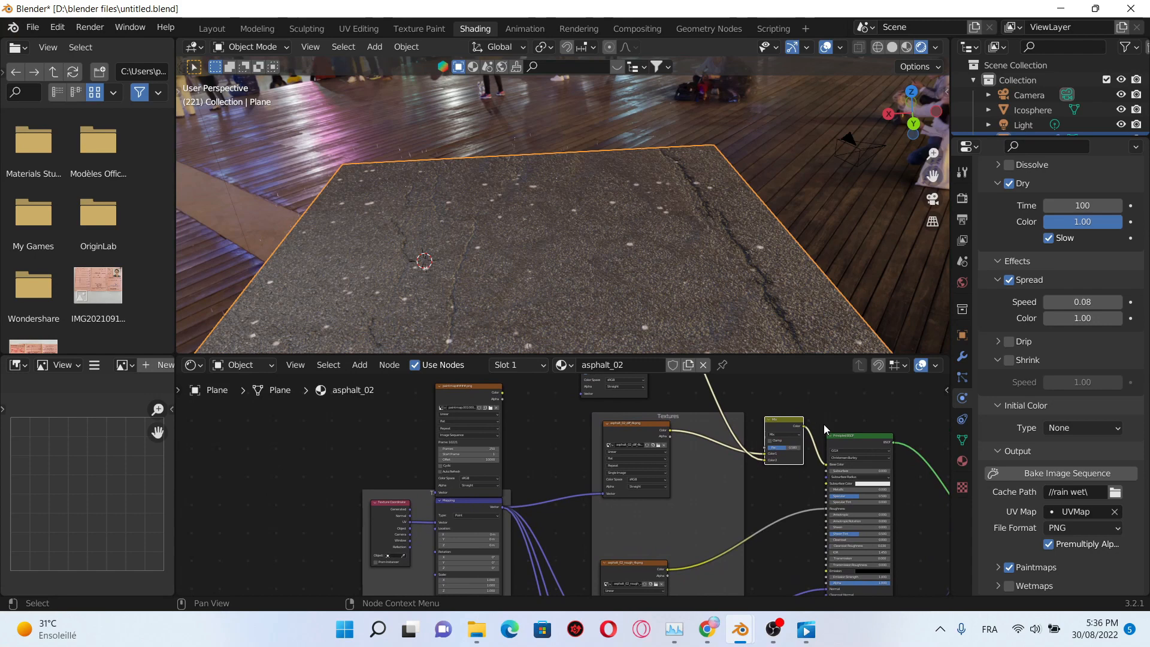
key("shift+d")
left_click(752, 429)
middle_click_drag(698, 497, 724, 459)
middle_click_drag(742, 510, 712, 492)
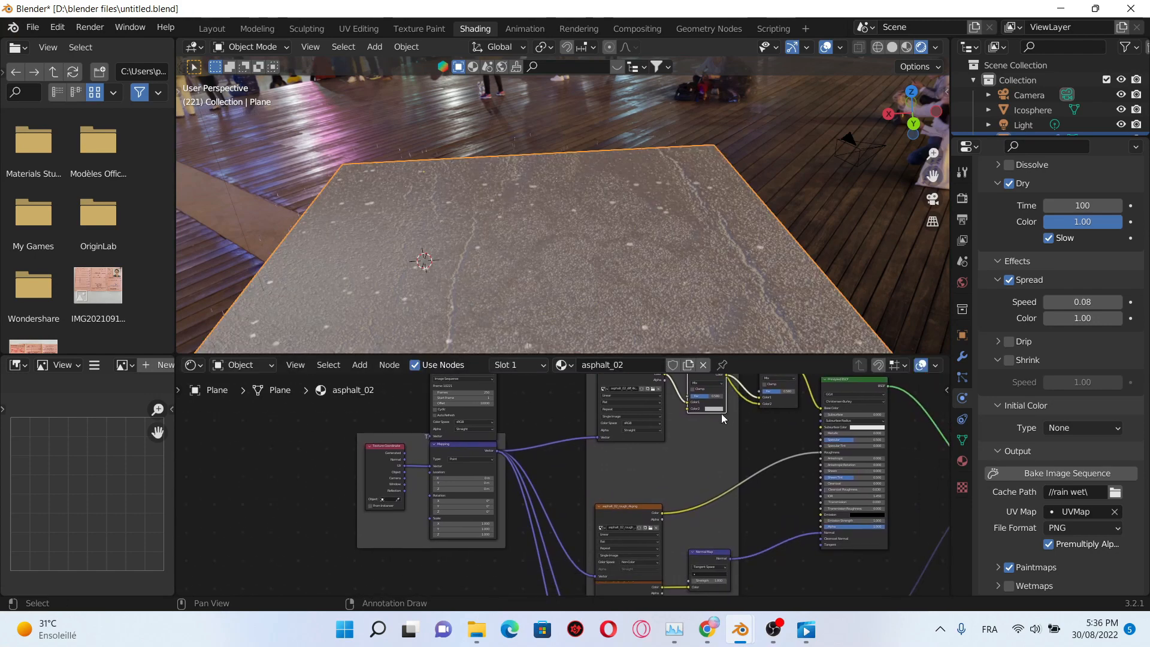
Step: Insert another Mix node copy between the asphalt_02 roughness texture and the shader's Roughness input, and set its blending mode to Multiply
key("shift+d")
left_click(771, 466)
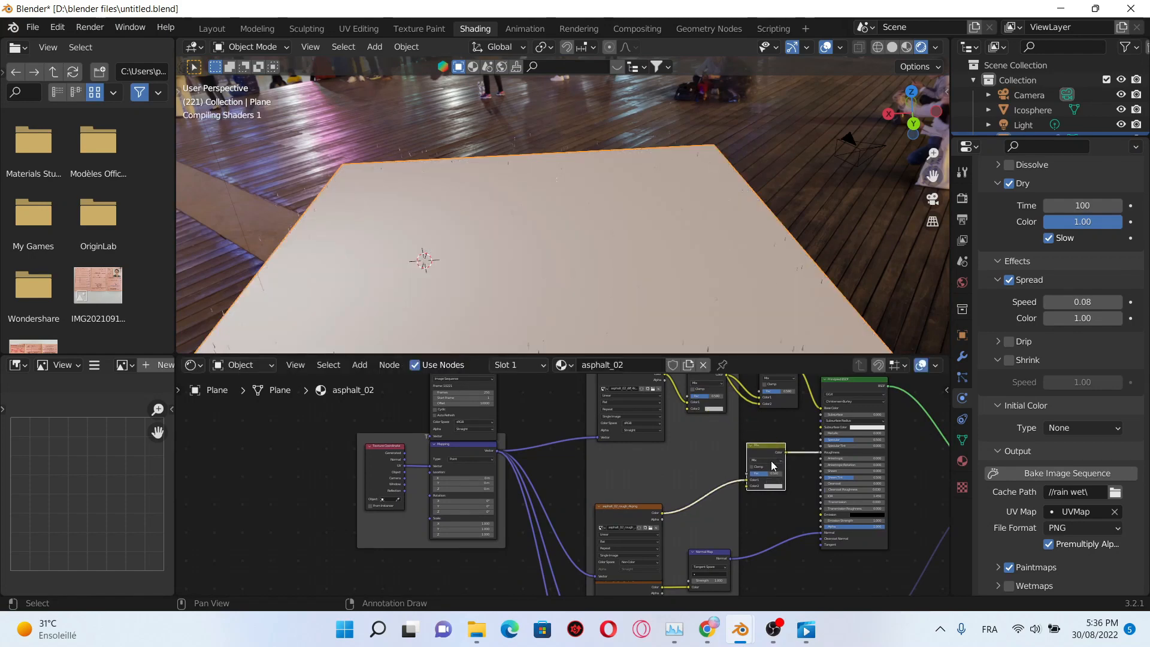
scroll(726, 477, "up", 3)
scroll(727, 477, "up", 2)
middle_click_drag(671, 467, 637, 467)
scroll(637, 467, "up", 3)
middle_click_drag(831, 472, 700, 486)
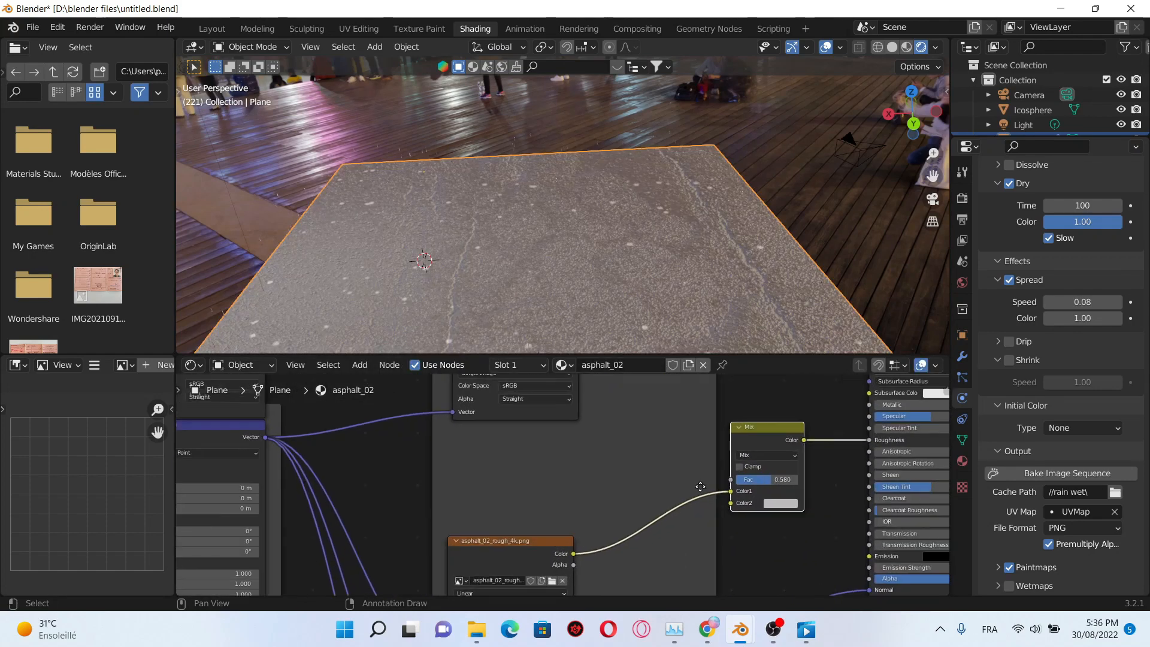
left_click(769, 456)
left_click(770, 415)
Step: Set the blending mode of the Mix node following the diffuse texture to Multiply
middle_click_drag(655, 444, 647, 524)
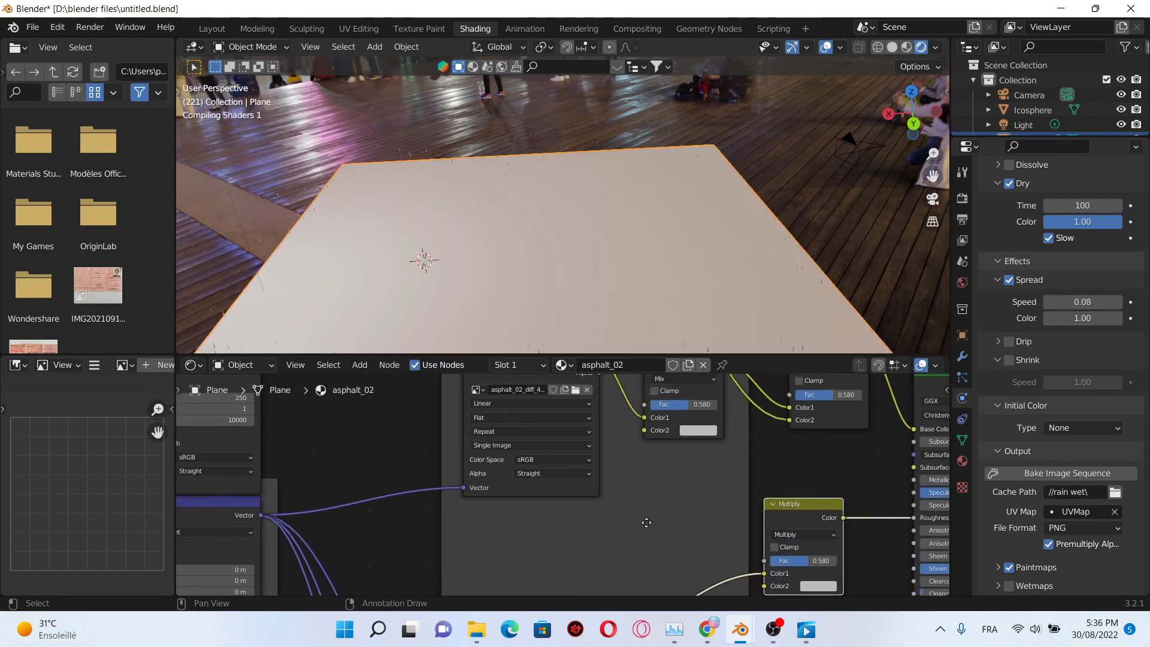
left_click(702, 383)
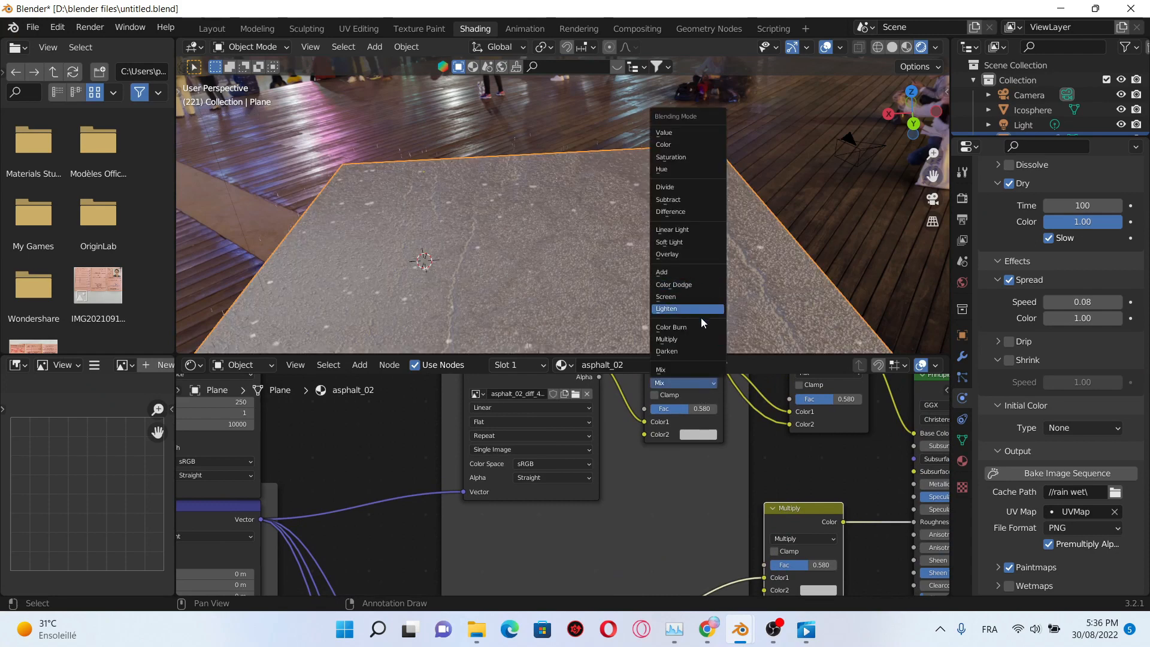
left_click(701, 340)
Step: Connect the wetness sequence's Color output to Color2 of both Multiply nodes
scroll(716, 536, "down", 1)
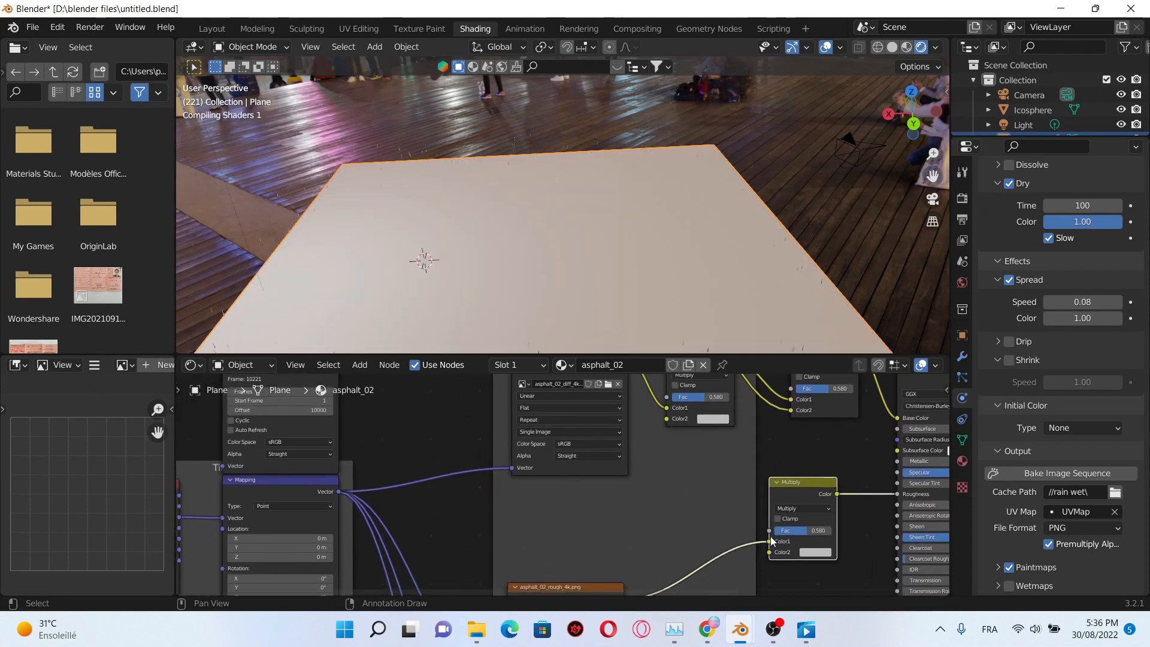
left_click_drag(769, 553, 285, 146)
mouse_move(235, 193)
left_mouse_down()
mouse_move(350, 549)
mouse_move(336, 498)
left_mouse_up()
middle_click_drag(355, 499, 511, 414)
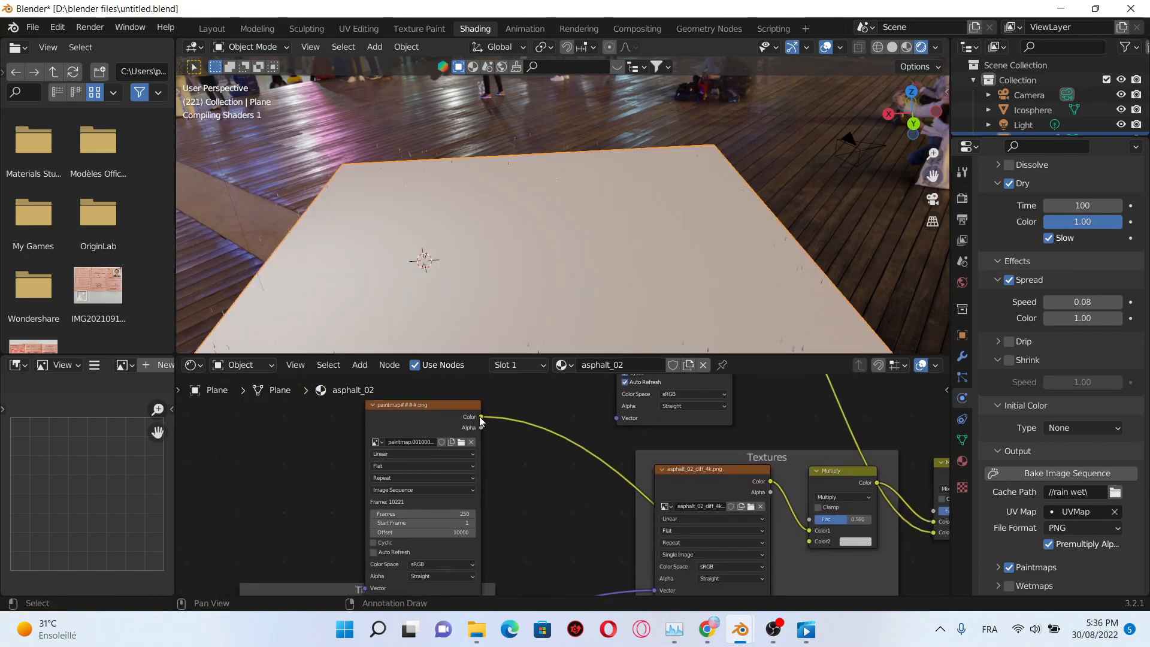
Step: Add an Invert node after the wetness sequence and feed both Multiply nodes from its output
scroll(689, 482, "down", 1)
key("shift+a")
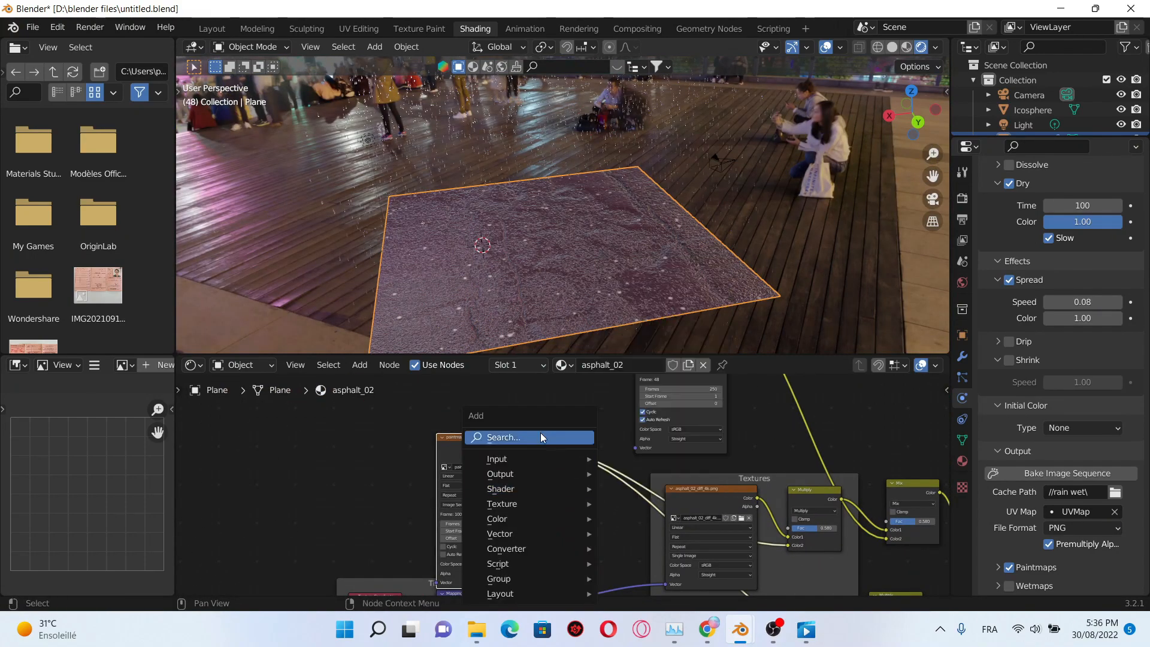
left_click(541, 437)
type("inv")
key("Return")
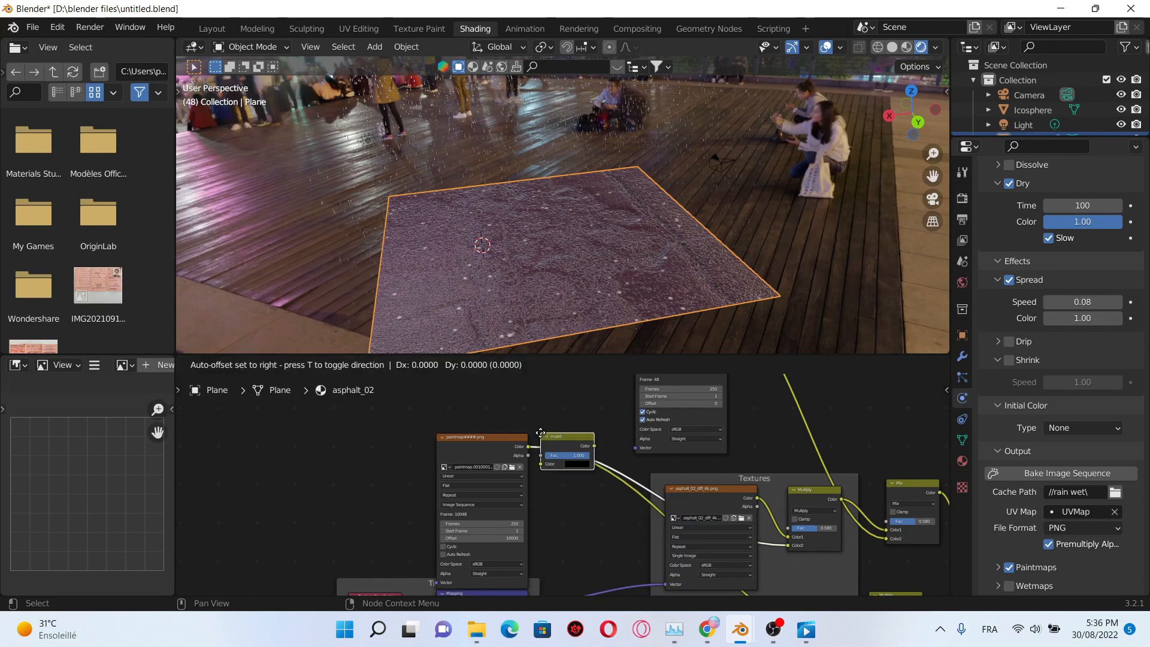
left_click(541, 433)
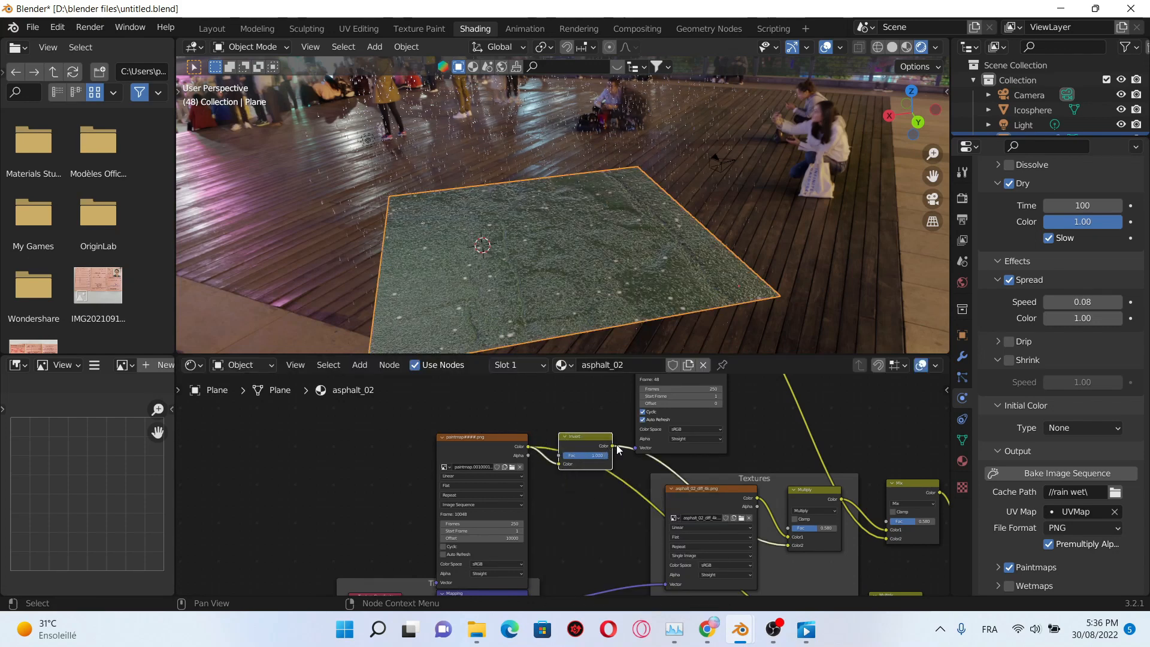
middle_click_drag(618, 449, 599, 335)
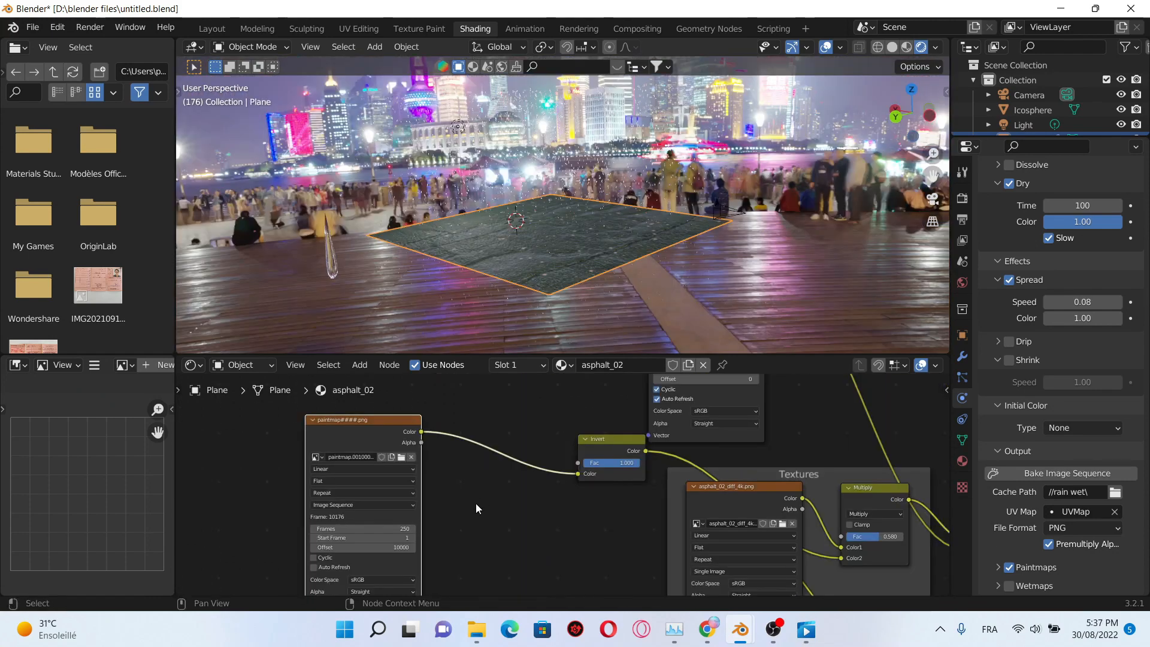
Step: Add a ColorRamp node between the wetness image sequence and the Invert node
middle_click_drag(476, 504, 498, 506)
left_click(502, 520)
key("shift+a")
left_click(482, 436)
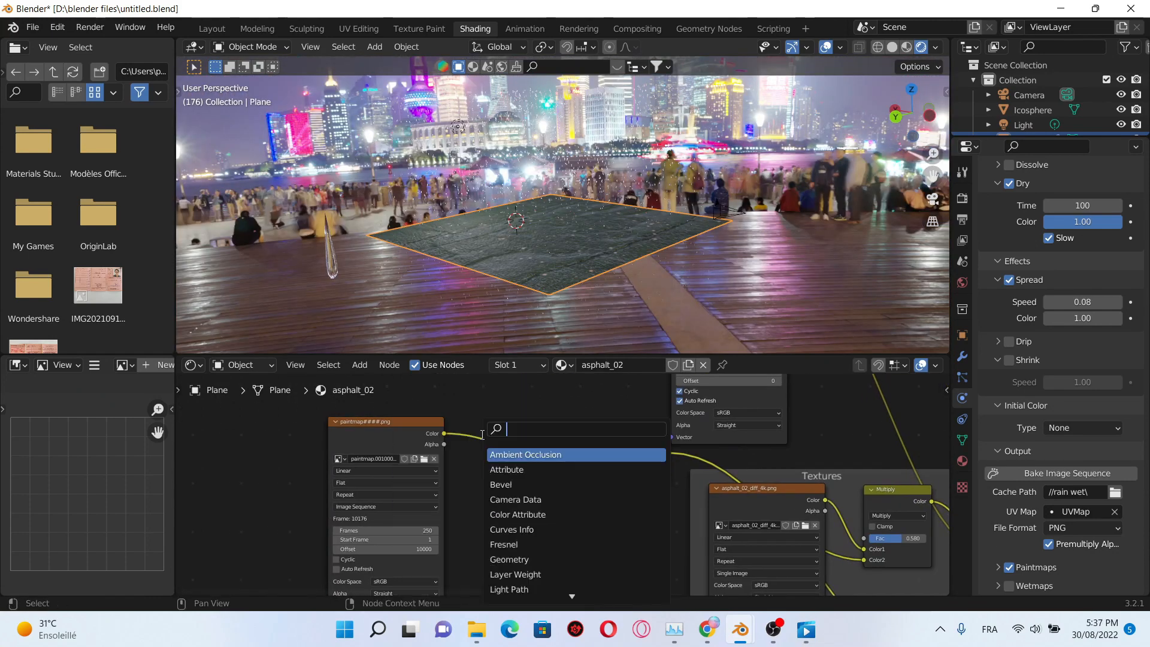
type("colo")
key("Return")
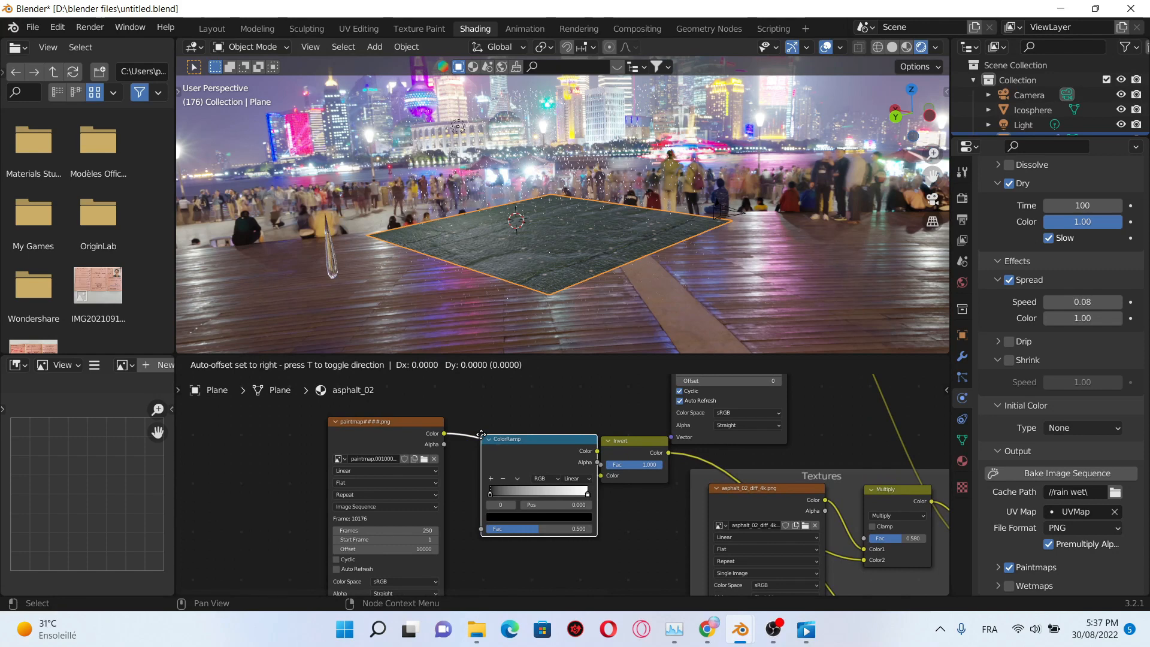
left_click(474, 418)
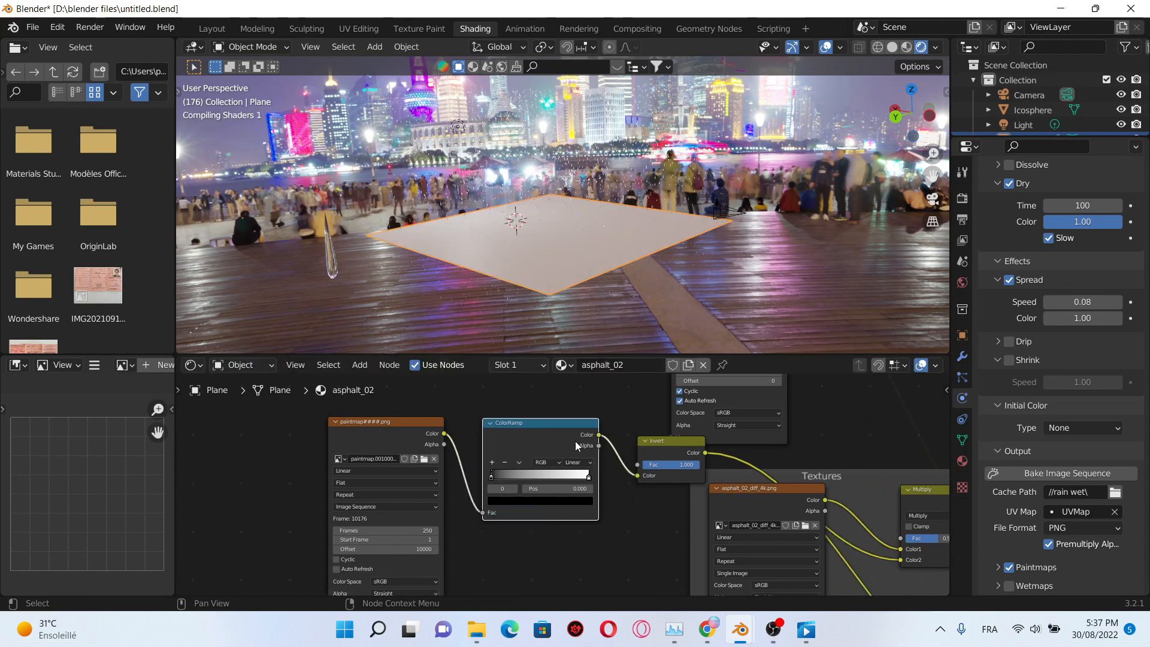
Step: Move the ColorRamp's white stop to position 0.102 and preview the animation on the plane
scroll(640, 466, "up", 1)
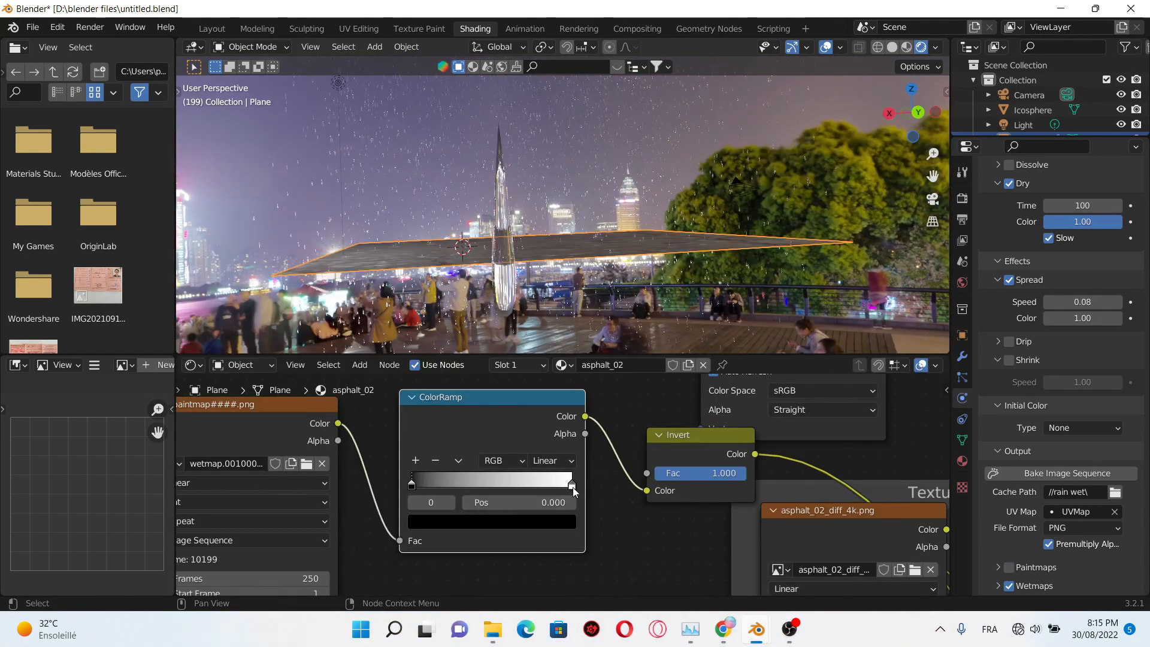
left_click_drag(572, 485, 420, 482)
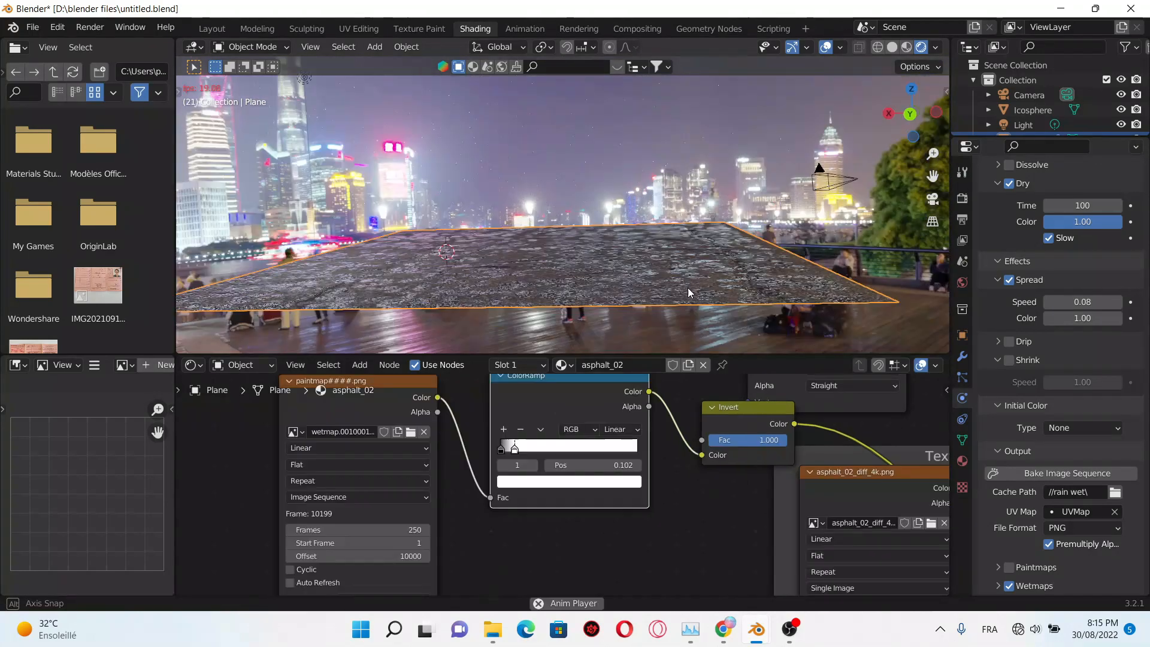
key("Escape")
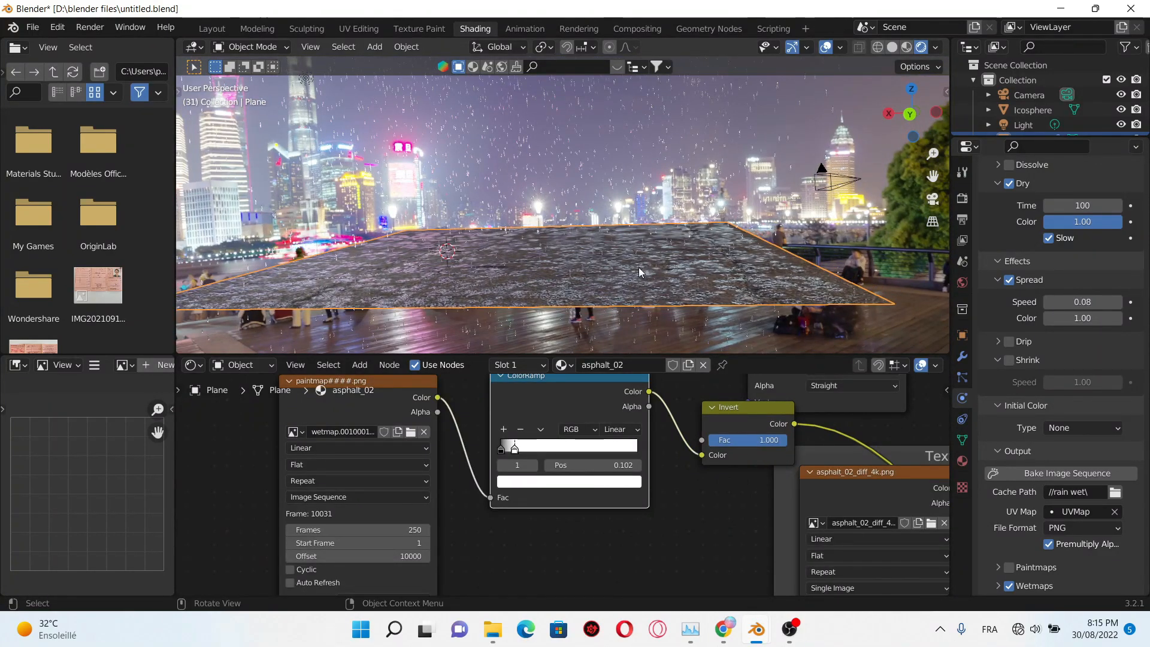
mouse_move(634, 291)
middle_mouse_down()
mouse_move(616, 289)
mouse_move(644, 282)
middle_mouse_up()
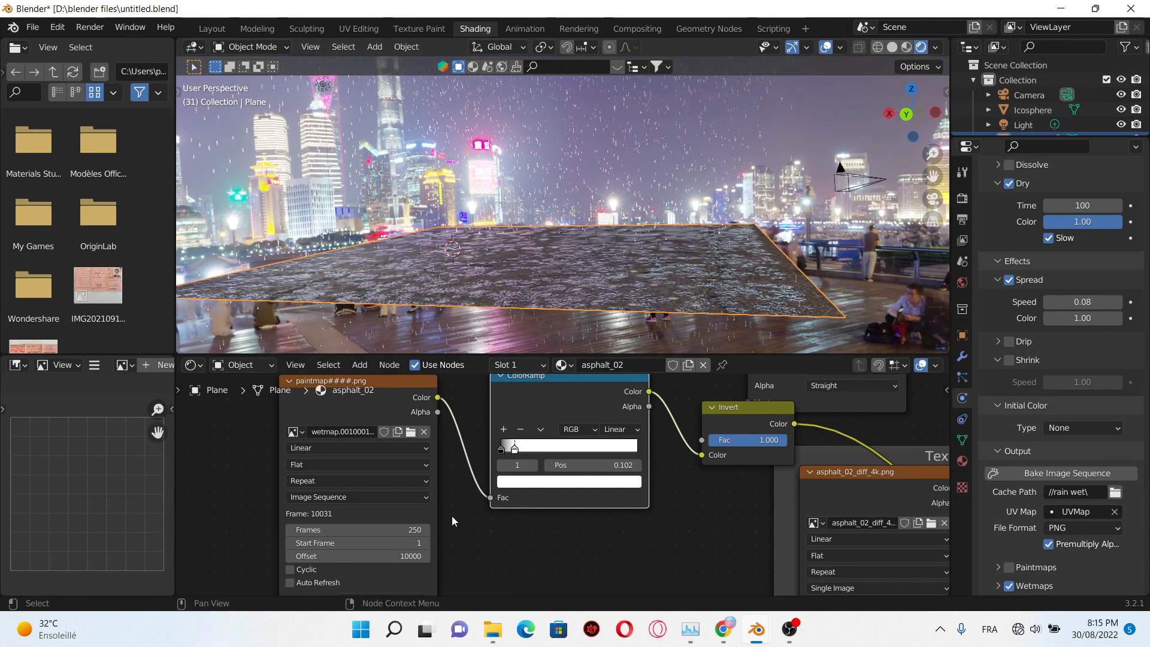
Step: Enable Auto Refresh on the wetmap image sequence node and play the animation while viewing the plane from other angles
scroll(451, 516, "down", 1)
middle_click_drag(497, 539, 515, 522)
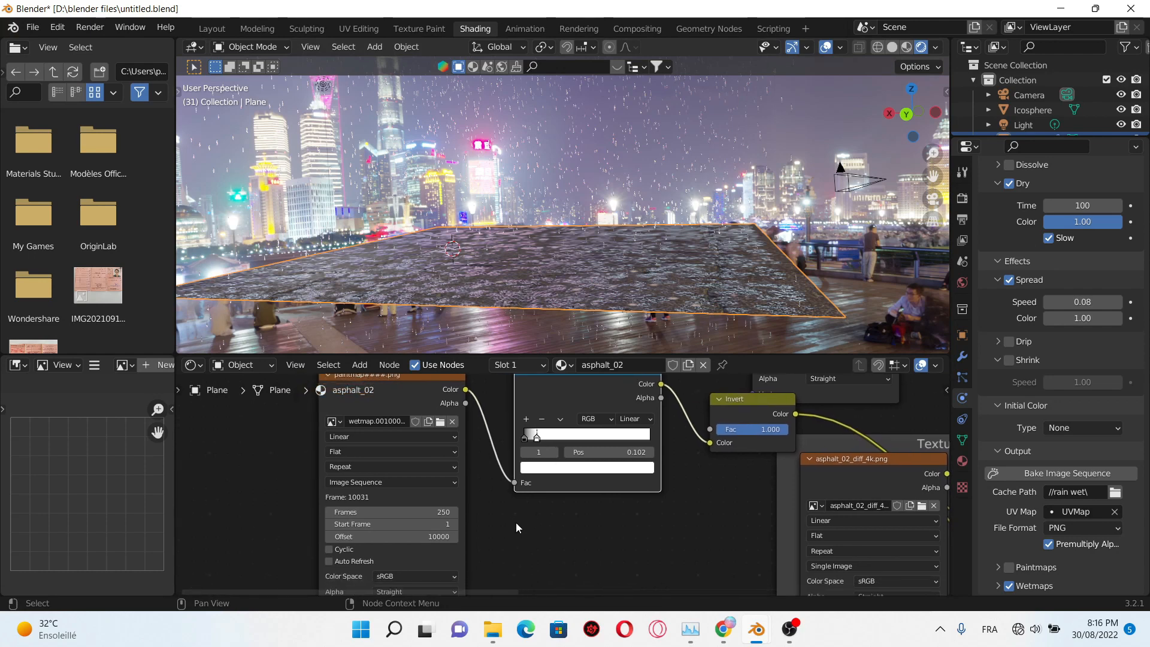
left_click(329, 561)
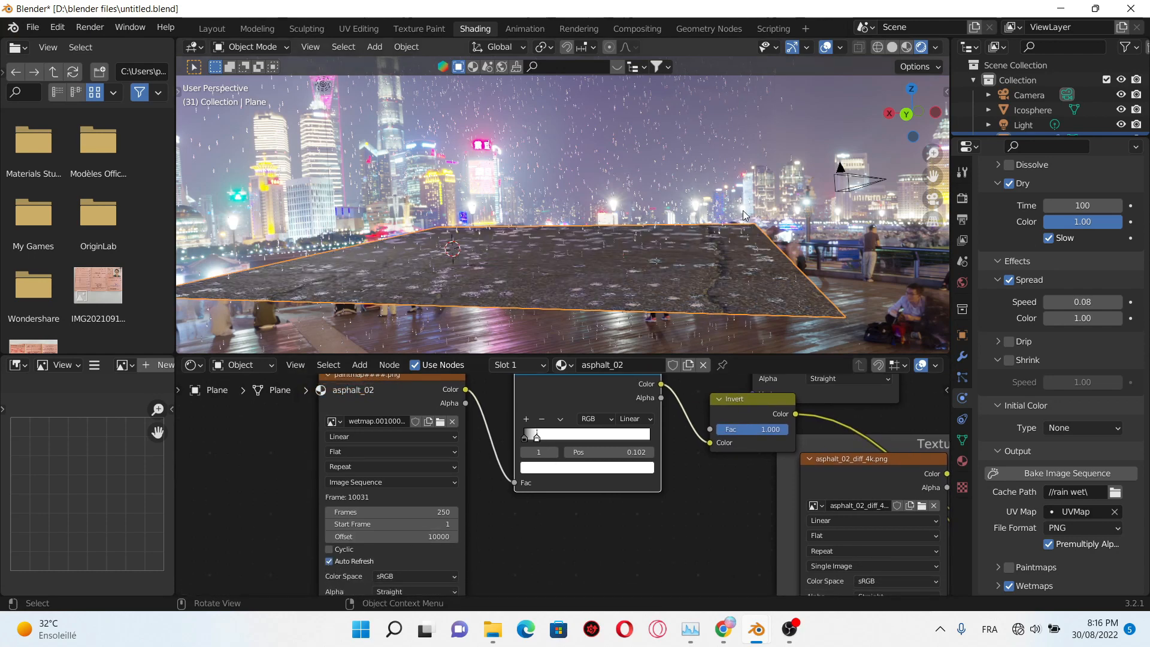
key("space")
middle_click_drag(331, 274, 803, 221)
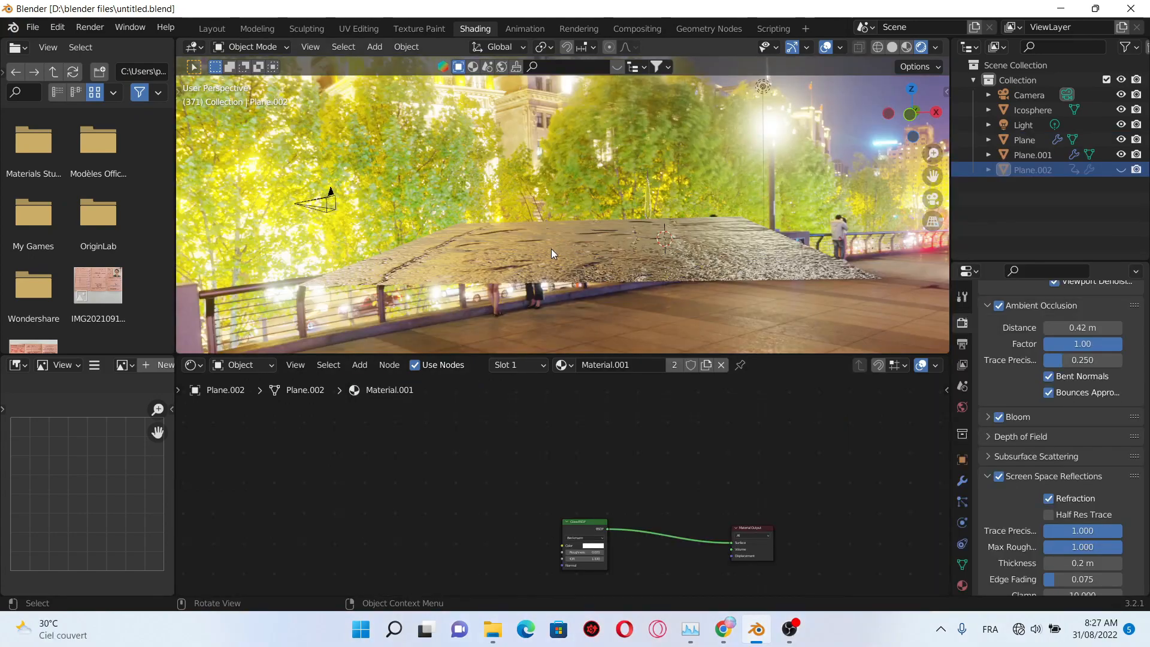
Step: Make the hidden Plane.002 visible in the viewport and view it over the asphalt plane
mouse_move(551, 249)
middle_mouse_down()
mouse_move(752, 265)
mouse_move(663, 278)
mouse_move(554, 261)
middle_mouse_up()
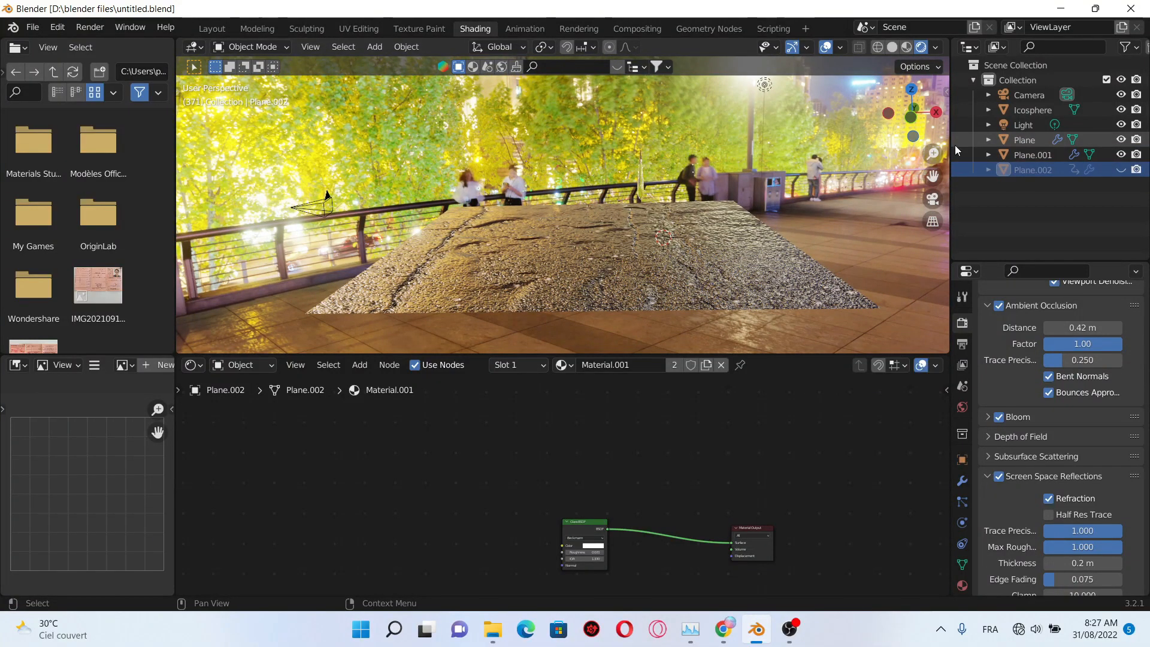
left_click(1121, 170)
middle_click_drag(629, 246, 581, 239)
scroll(581, 239, "down", 2)
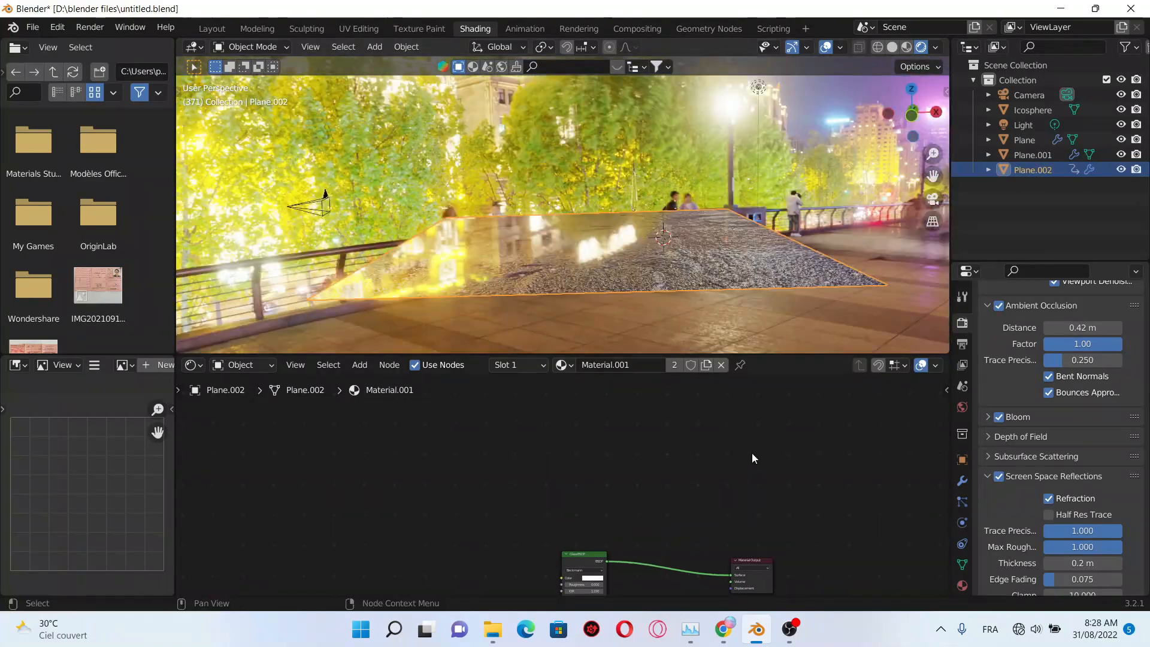
Step: Add a Glossy BSDF node above the Glass BSDF in Plane.002's material
scroll(724, 498, "up", 3)
middle_click_drag(724, 497, 686, 475)
key("shift+a")
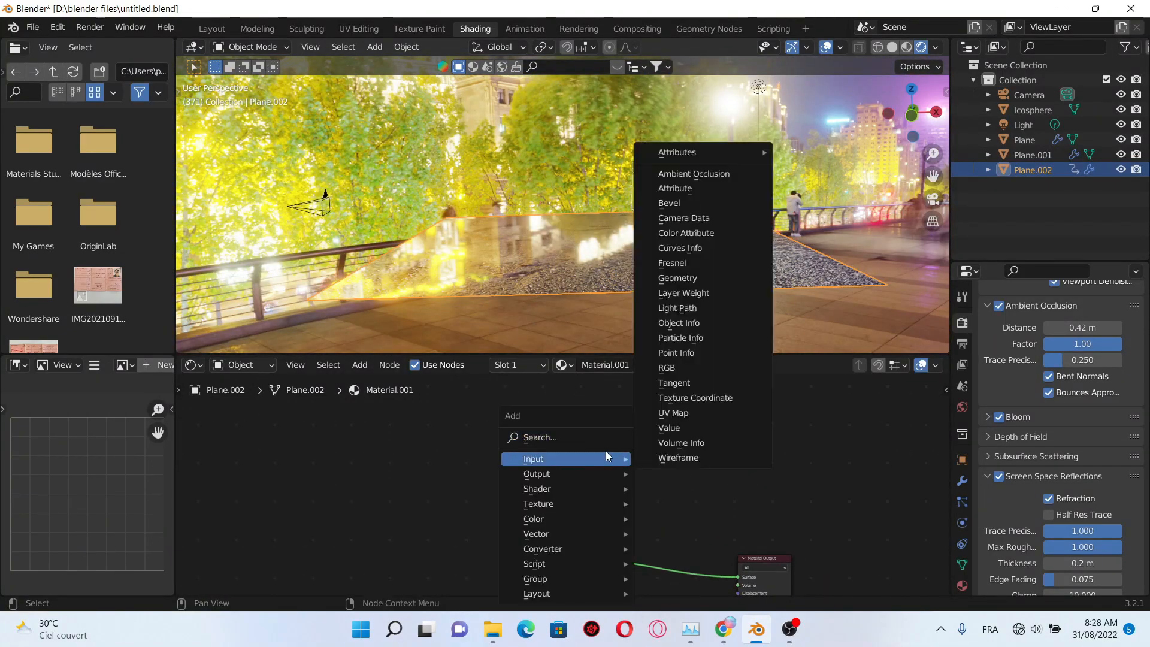
left_click(591, 438)
type("glos")
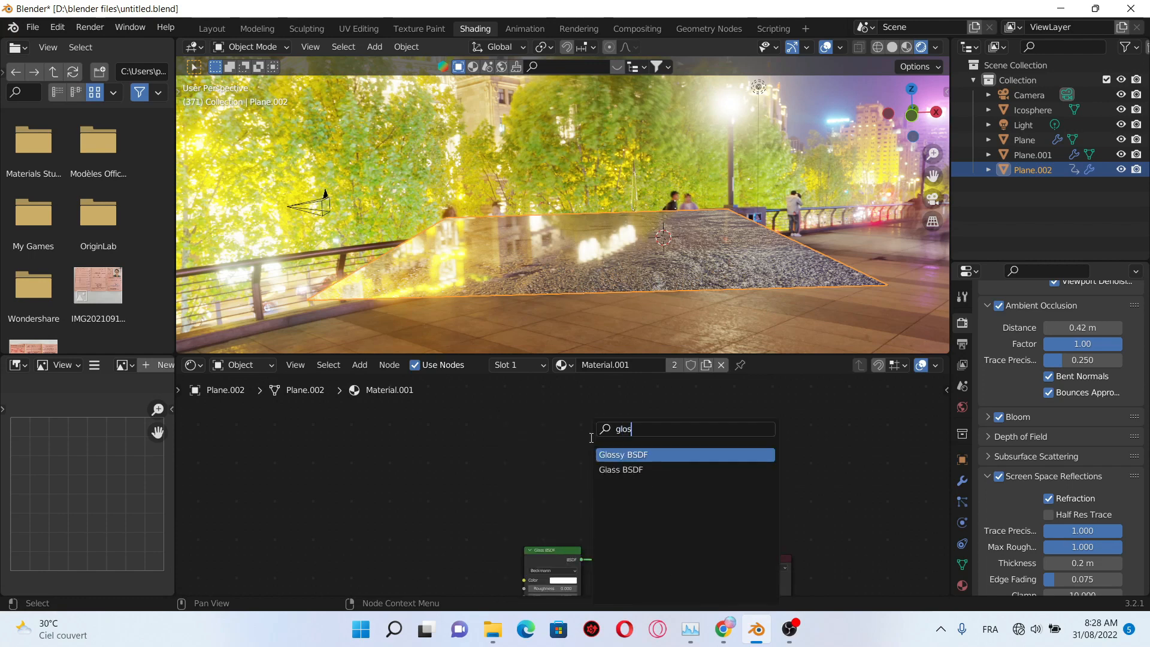
key("Return")
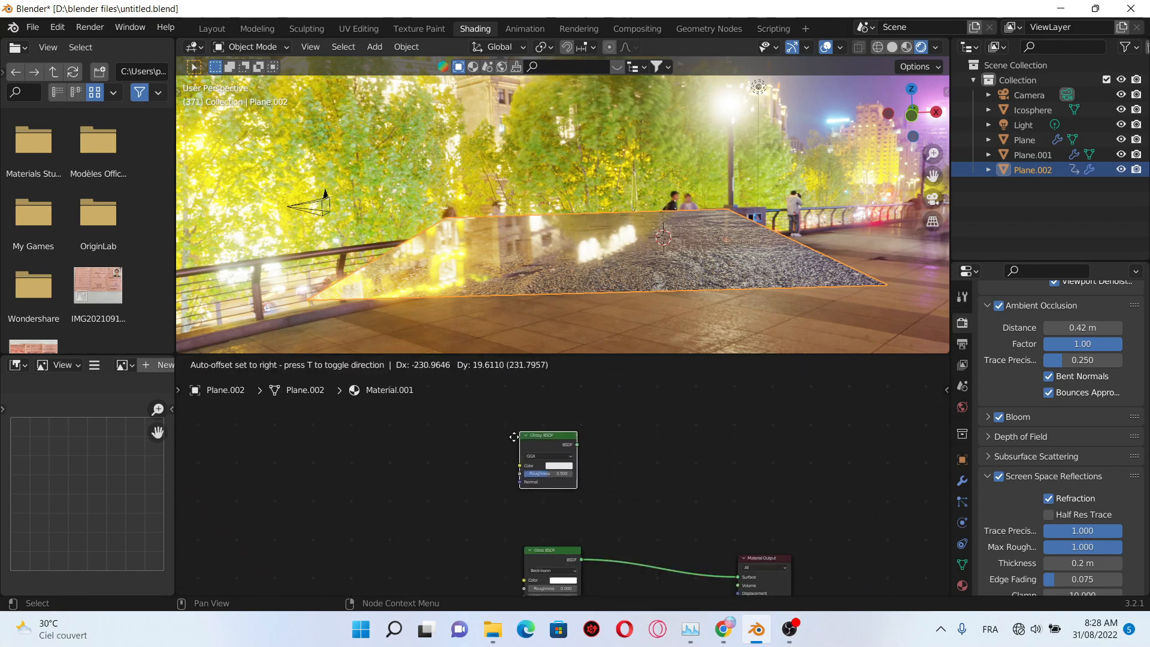
left_click(555, 450)
Step: Add a Diffuse BSDF node above the Glossy BSDF node
middle_click_drag(590, 424, 603, 448)
key("shift+a")
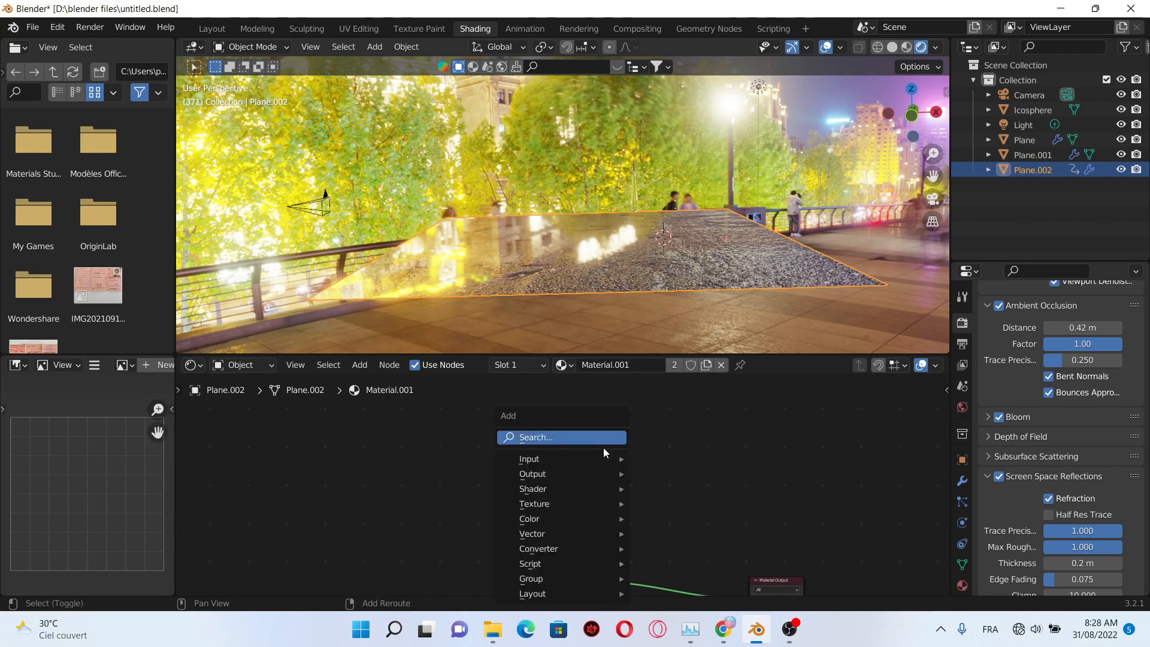
left_click(602, 448)
type("diff")
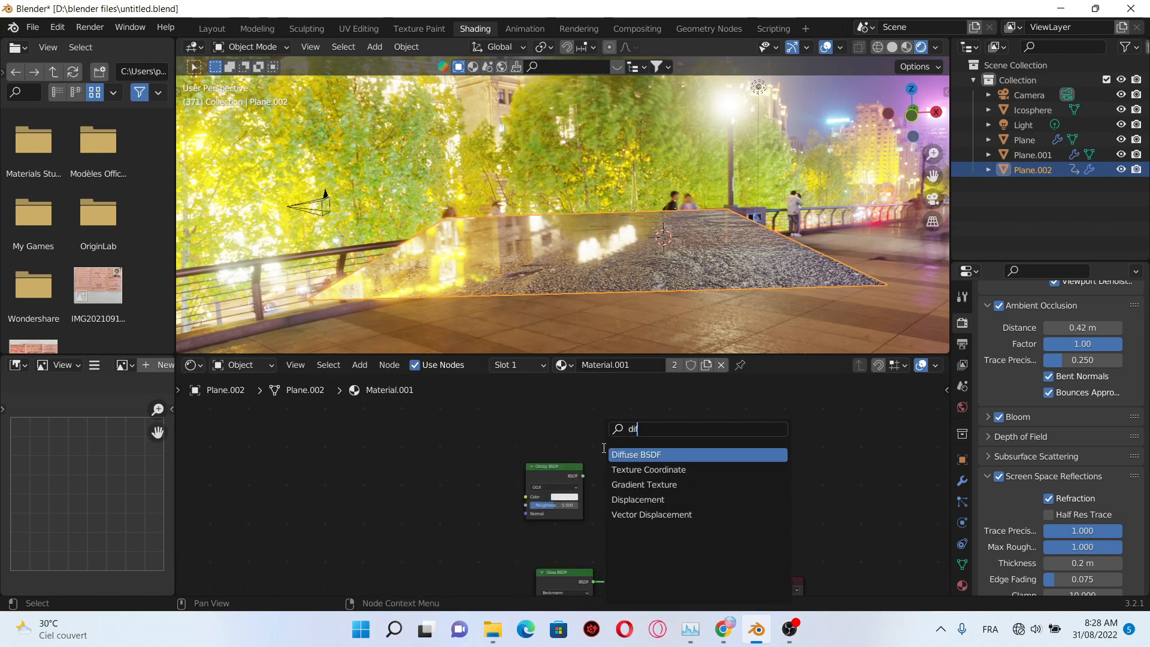
key("Return")
left_click(533, 411)
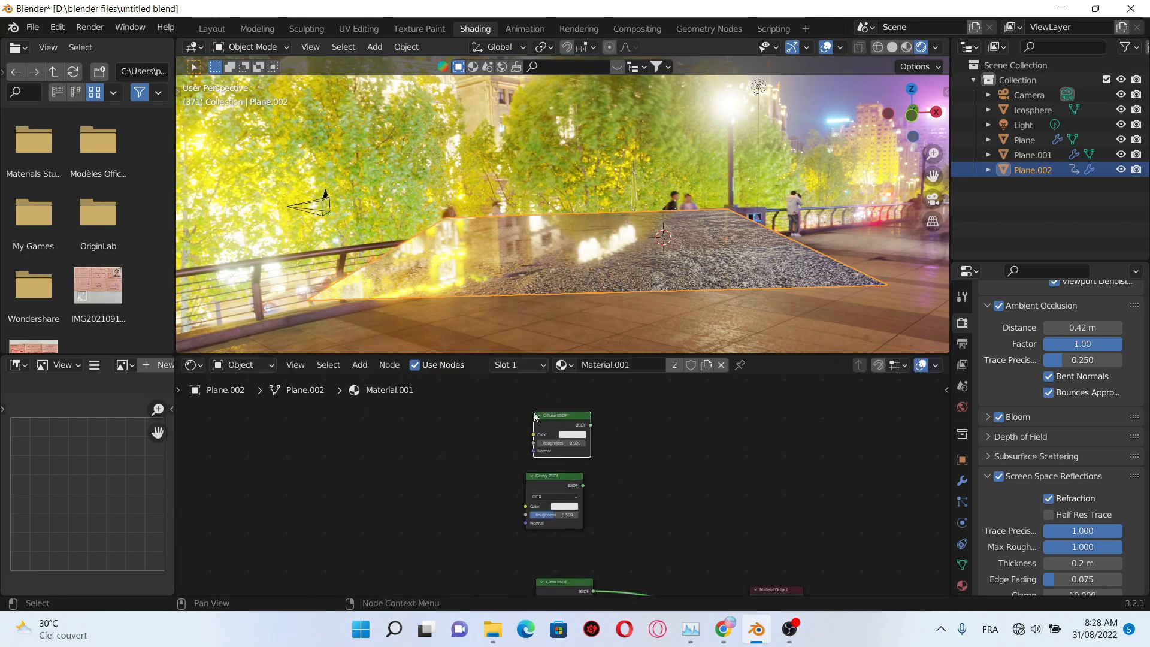
key("shift+a")
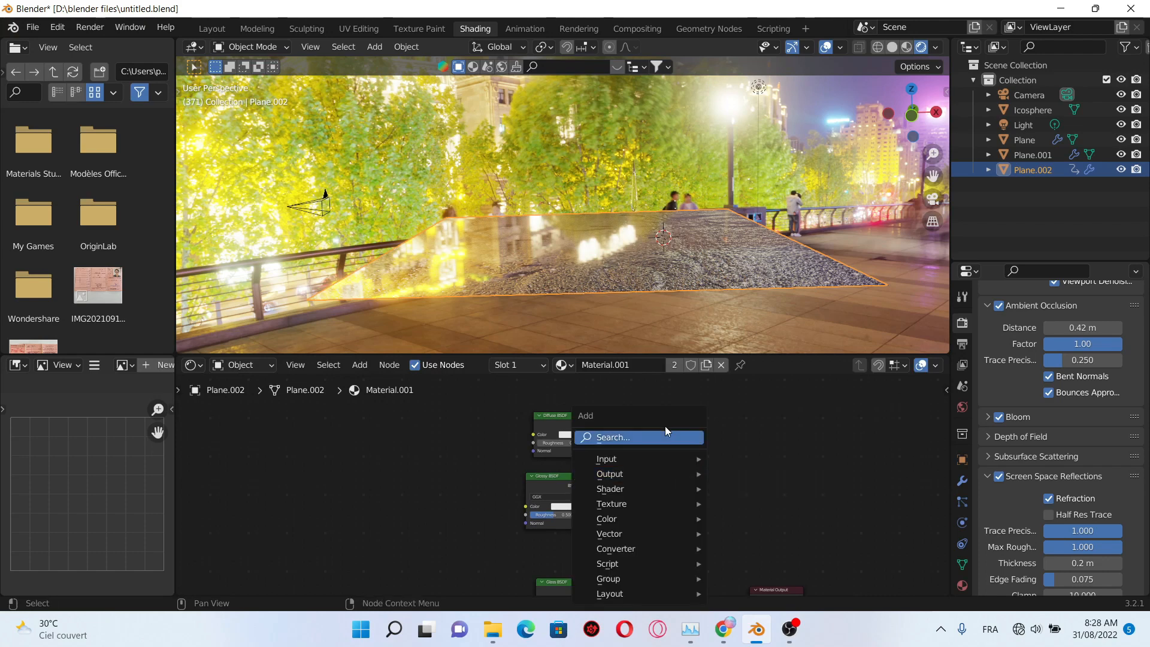
left_click(683, 444)
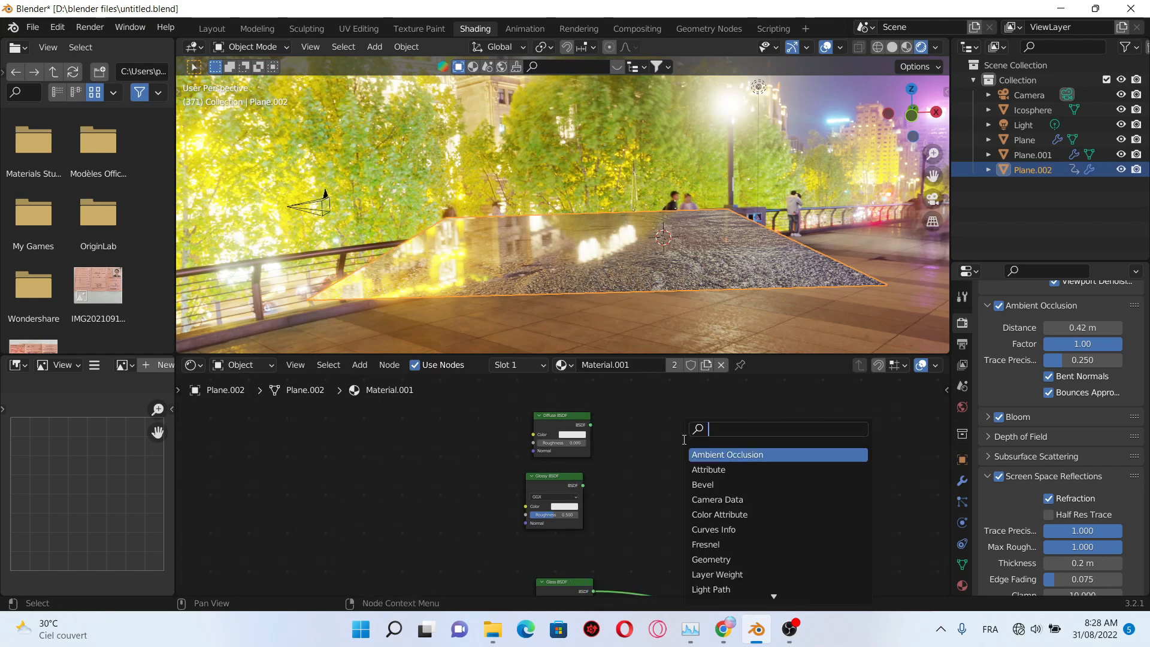
type("mi")
key("Return")
left_click(684, 439)
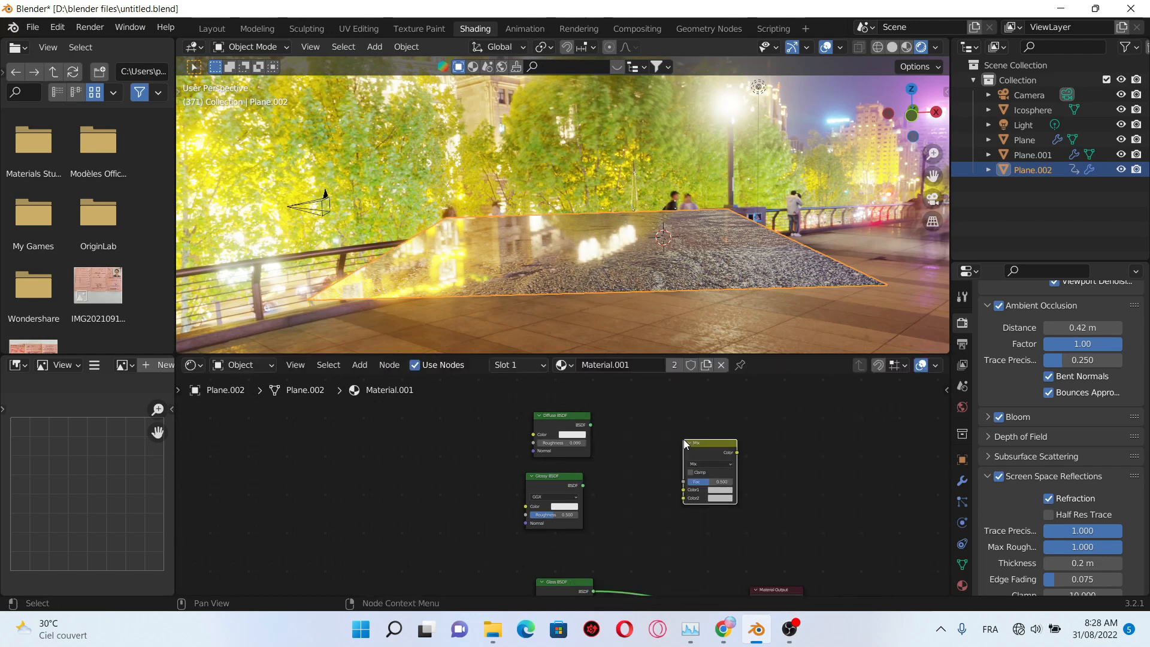
key("x")
Step: Add a Mix Shader node beside the Diffuse and Glossy BSDF nodes
key("shift+a")
left_click(693, 440)
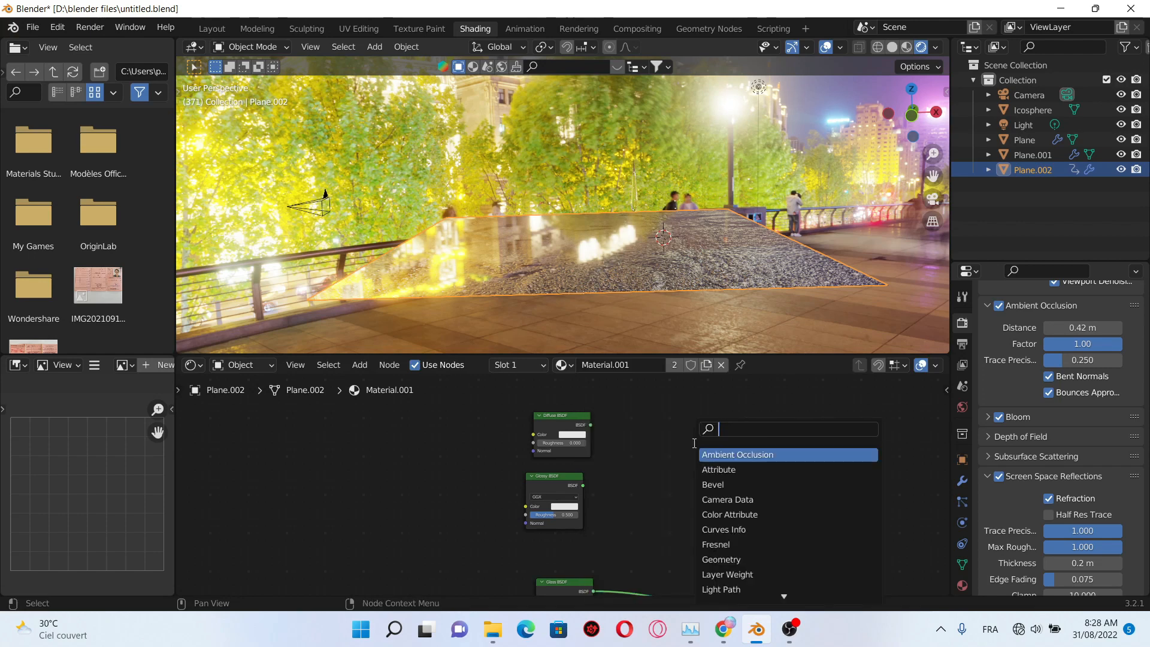
type("mixs")
key("Return")
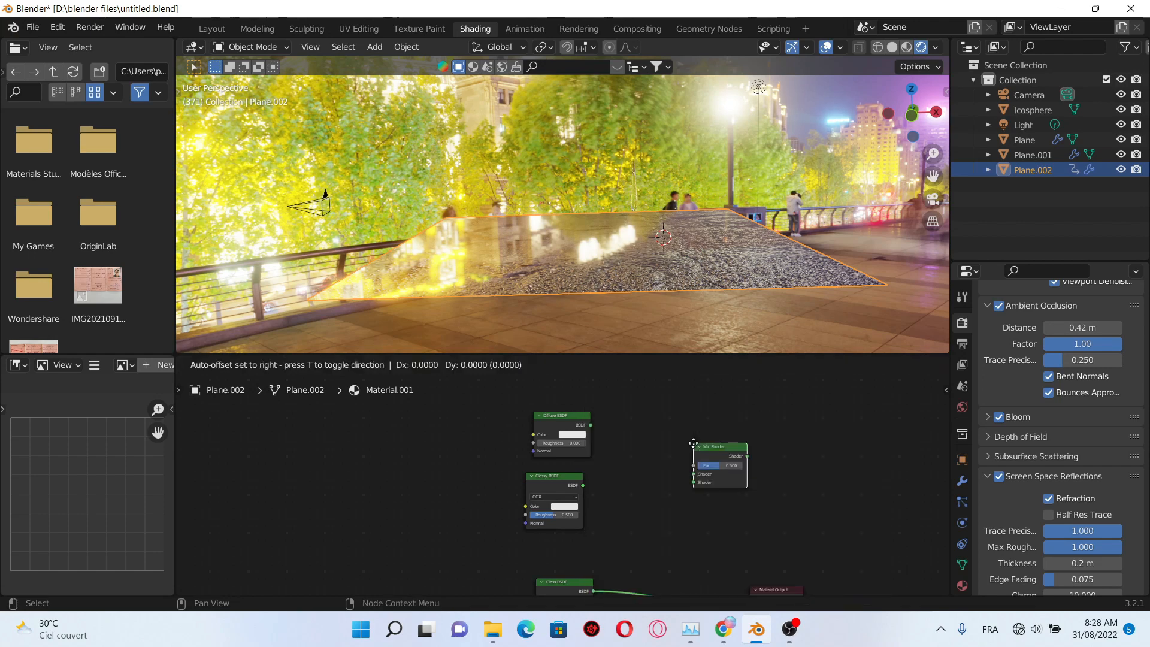
left_click(630, 445)
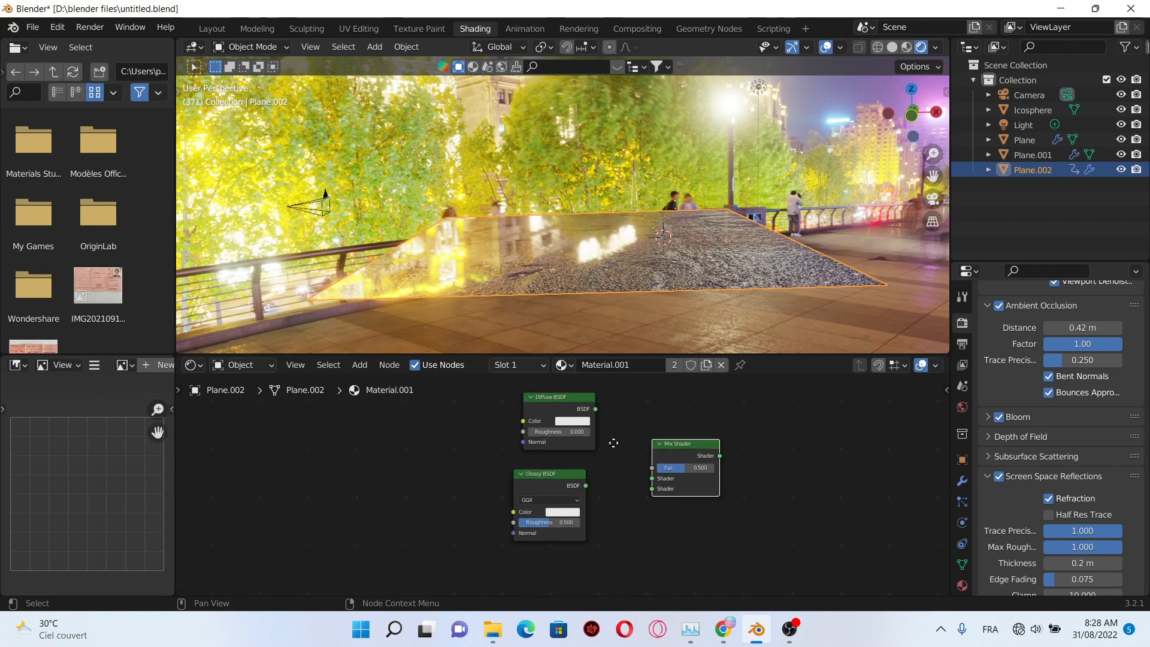
Step: Connect the Diffuse and Glossy BSDF outputs to the Mix Shader's two Shader inputs and align the two BSDF nodes
scroll(605, 428, "up", 1)
left_click_drag(580, 409, 636, 489)
middle_click_drag(598, 517, 675, 538)
scroll(597, 514, "down", 3)
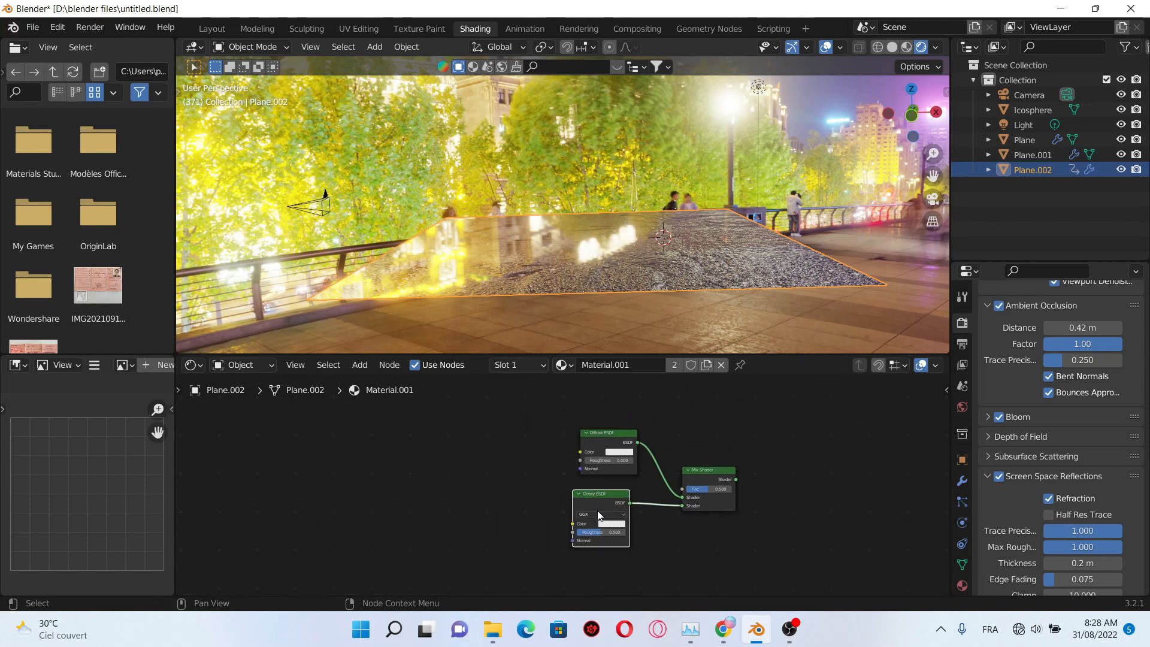
middle_click_drag(624, 438, 730, 463)
left_click_drag(730, 462, 719, 462)
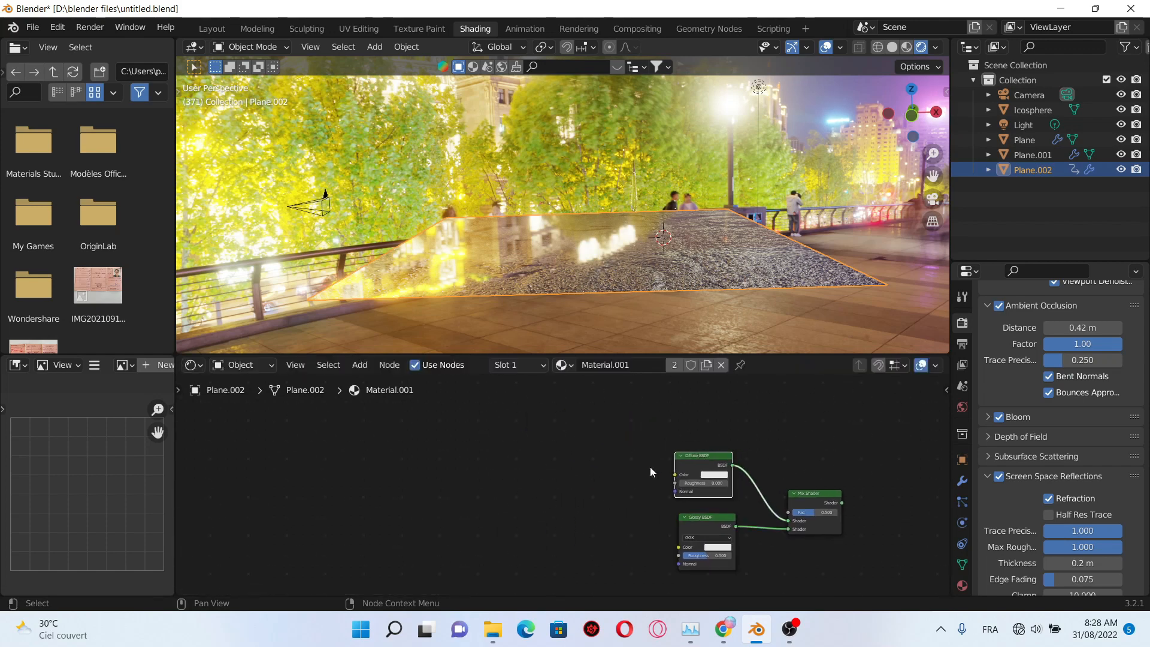
Step: Add a Noise Texture node well ahead of the Diffuse and Glossy BSDF nodes
middle_click_drag(606, 478, 613, 473)
left_click(568, 488)
key("shift+a")
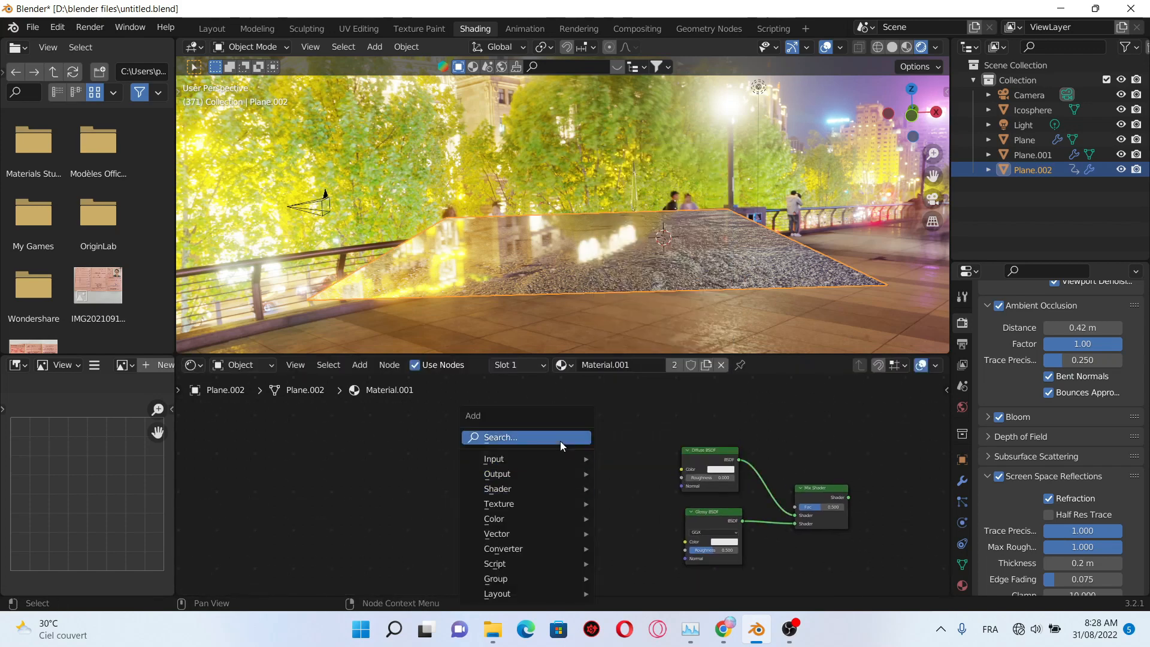
left_click(561, 442)
type("nois")
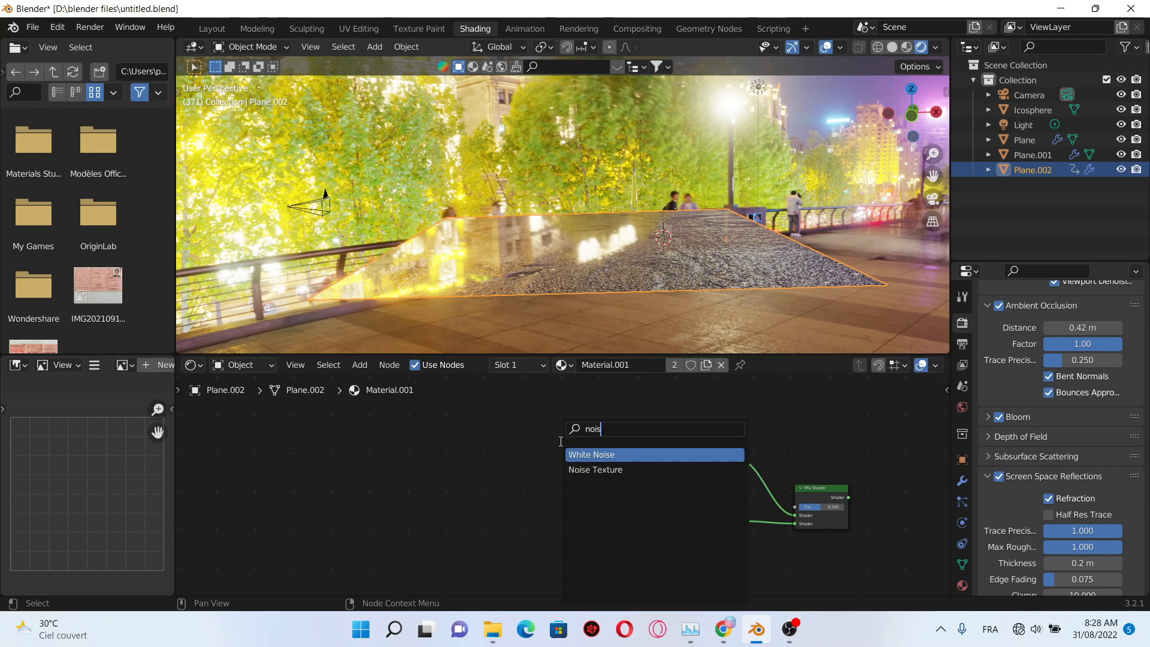
key("Down")
key("Return")
left_click(433, 450)
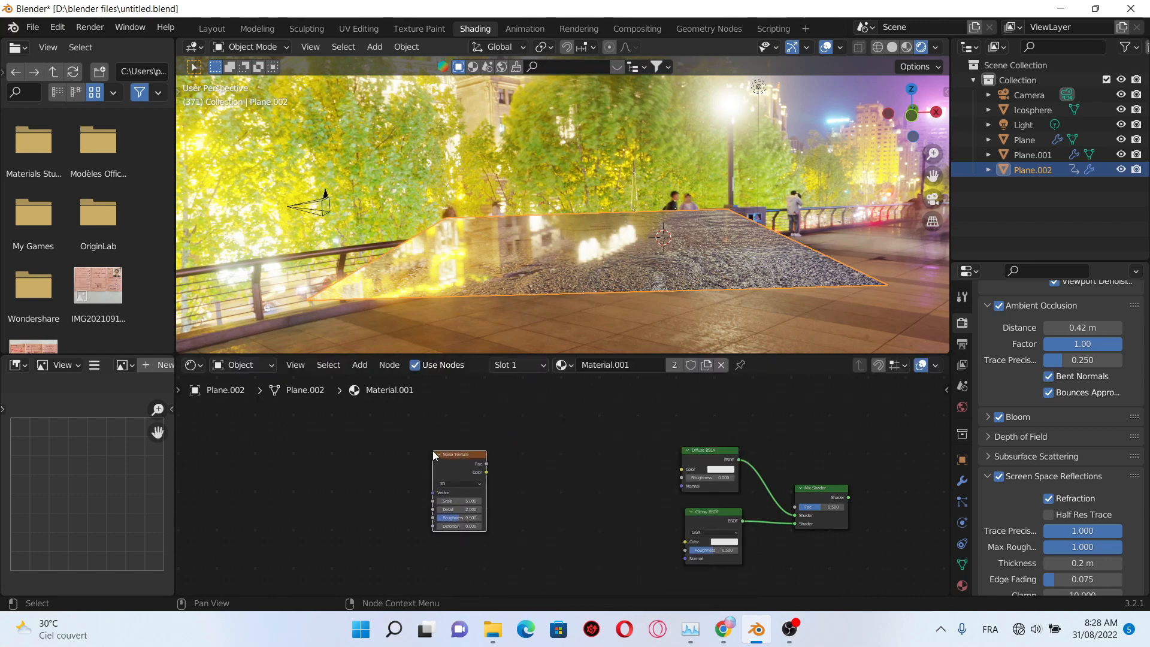
Step: Add a ColorRamp node after the Noise Texture and connect the noise Fac output to the ramp's Fac input
scroll(527, 480, "right", 3)
key("shift+a")
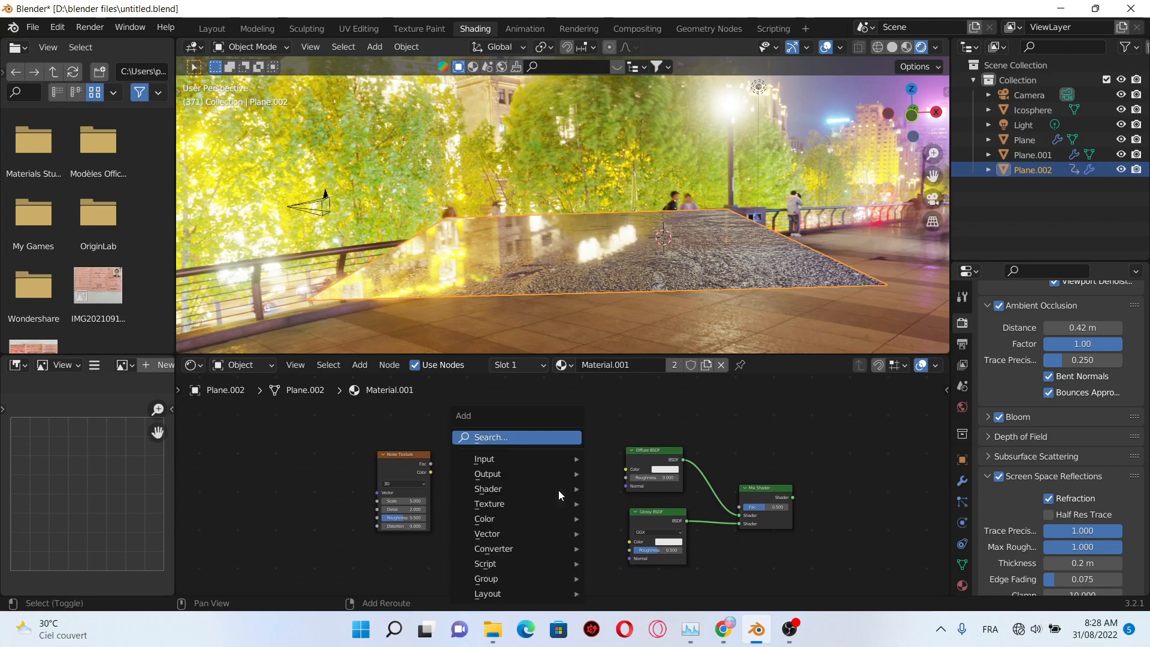
left_click(547, 440)
type("n")
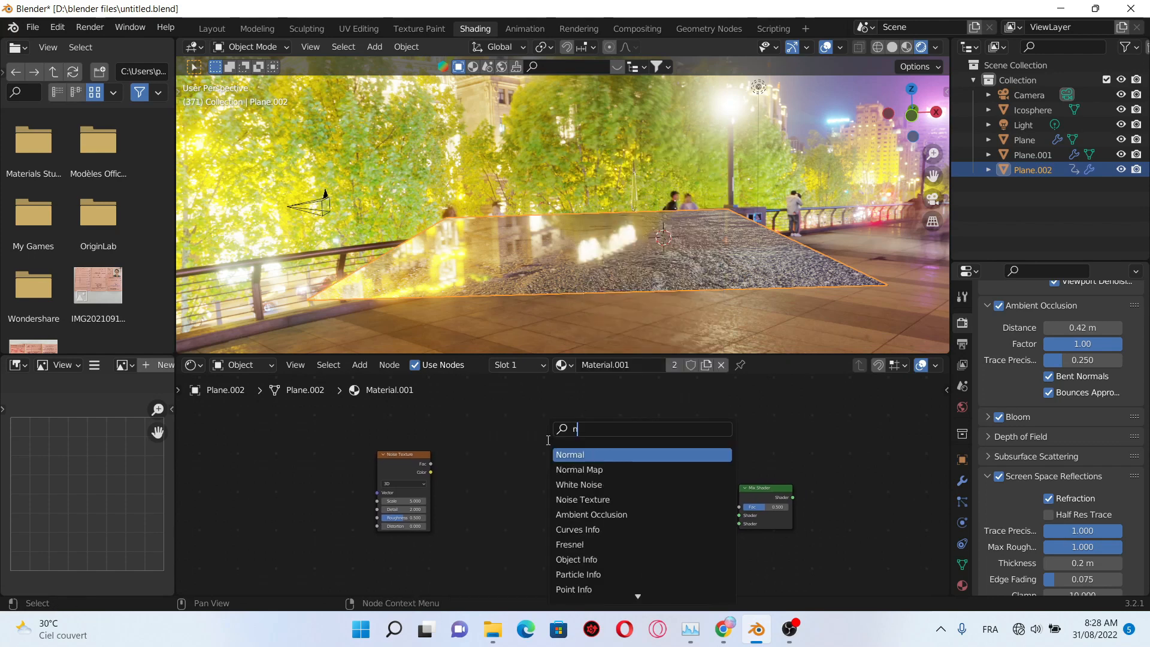
type("o")
key("BackSpace")
key("BackSpace")
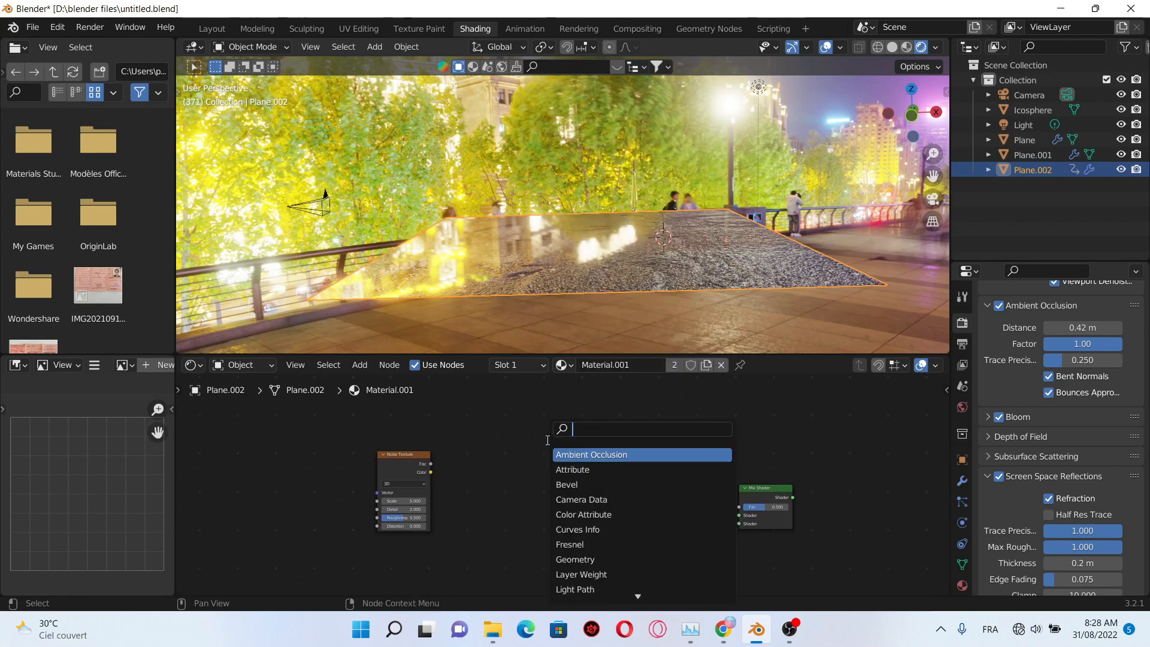
type("color")
key("Return")
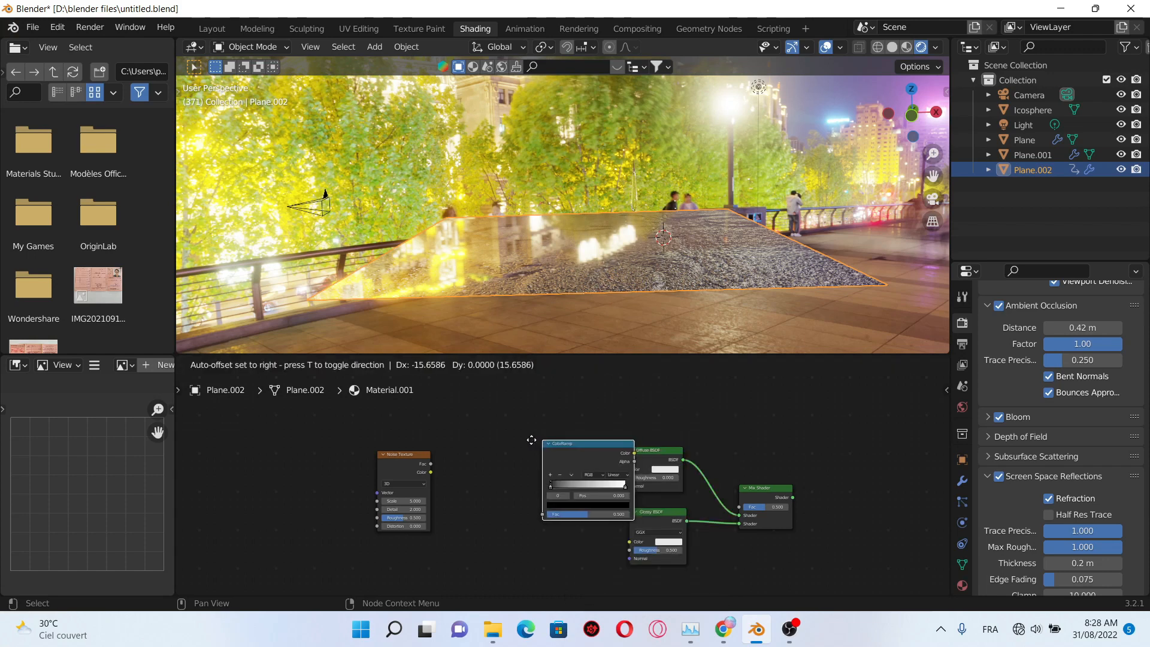
left_click(462, 456)
left_click_drag(431, 463, 461, 530)
Step: Add a Fresnel node and place it above the Diffuse BSDF node
scroll(580, 483, "down", 3)
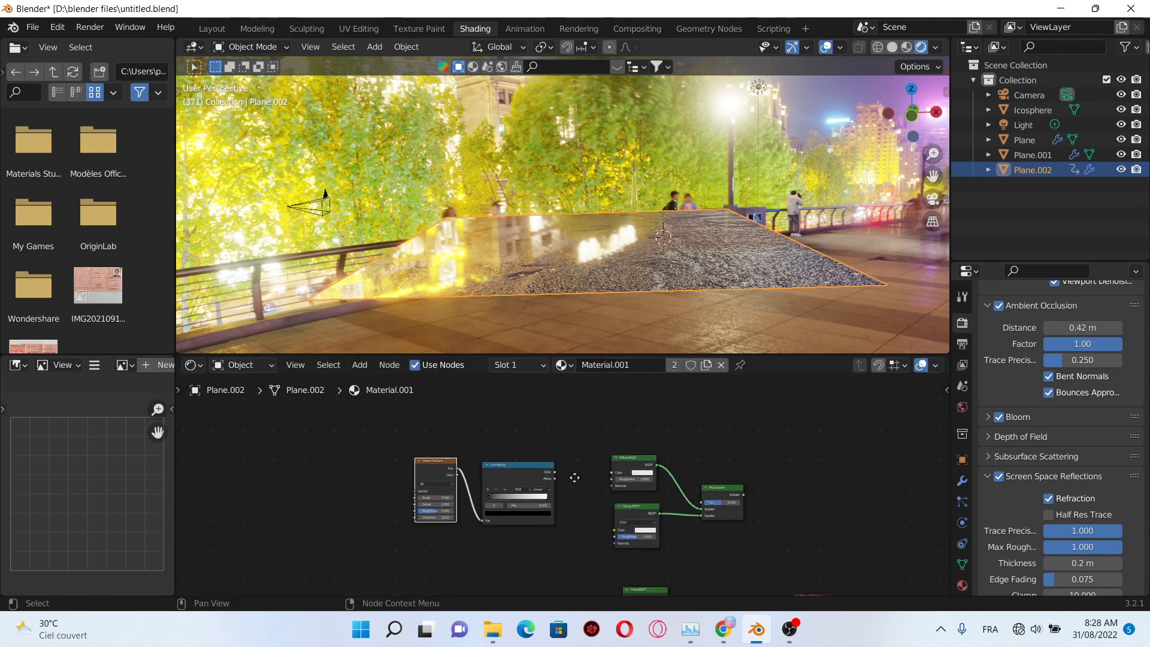
scroll(558, 482, "up", 3)
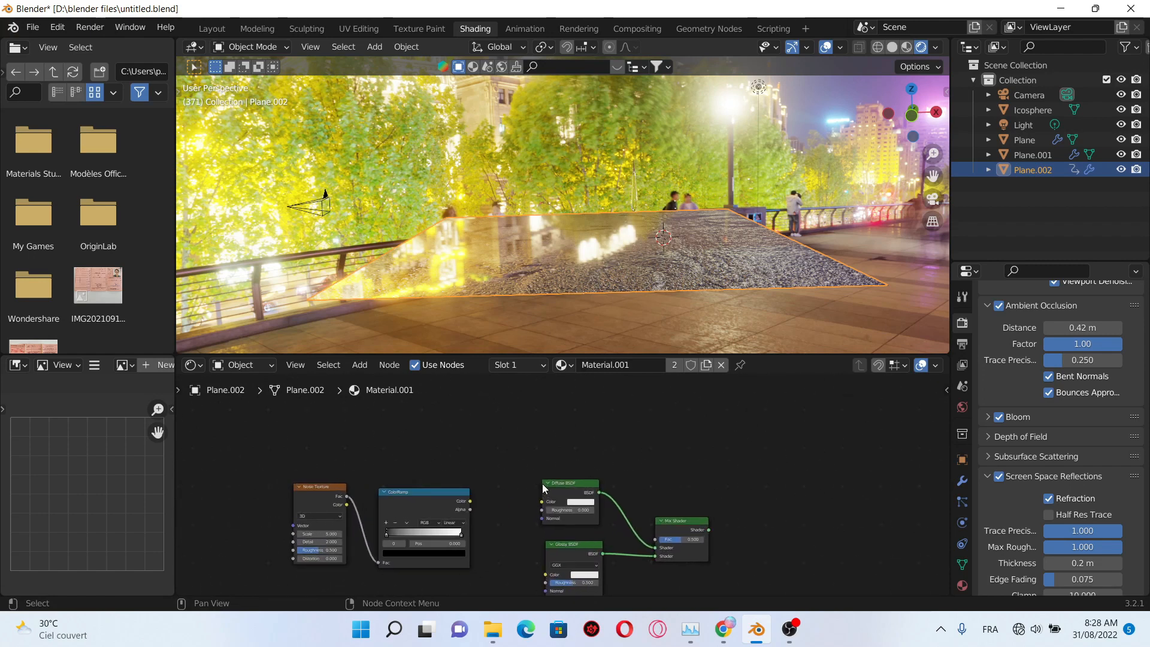
key("shift+a")
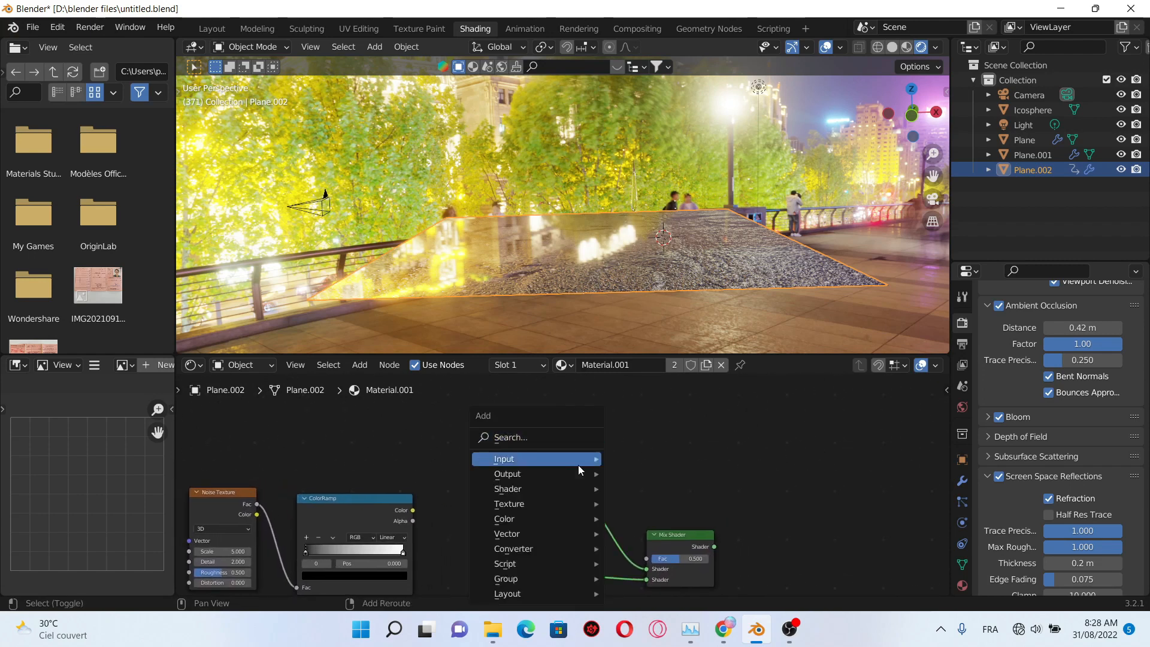
left_click(572, 434)
type("fre")
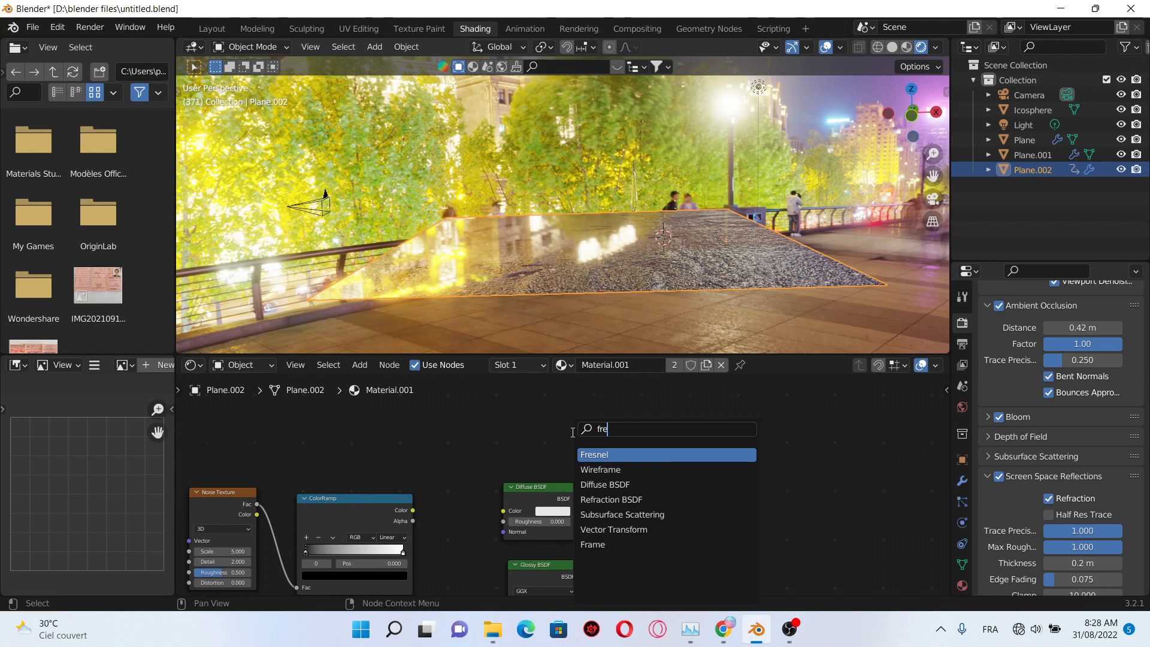
key("Return")
left_click(490, 432)
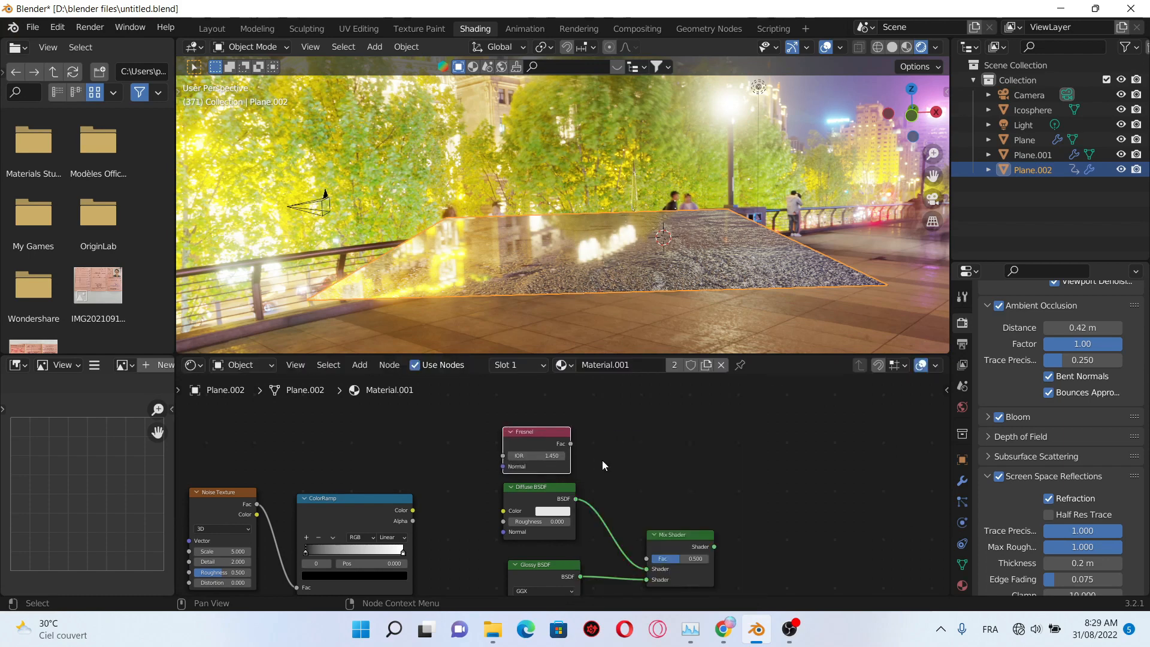
scroll(602, 460, "down", 2)
left_click_drag(548, 444, 544, 427)
scroll(602, 479, "down", 1)
Step: Add a Mix color node beside the Fresnel node and connect the Fresnel Fac output to its Color1 input
key("shift+a")
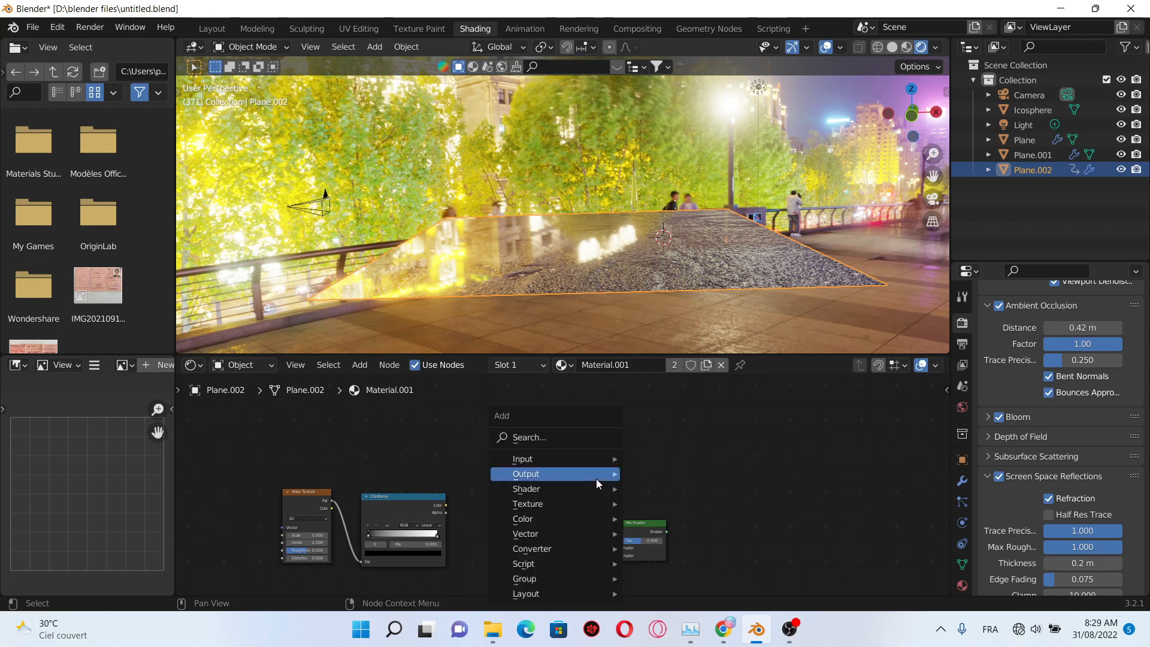
left_click(581, 440)
type("mix")
key("Return")
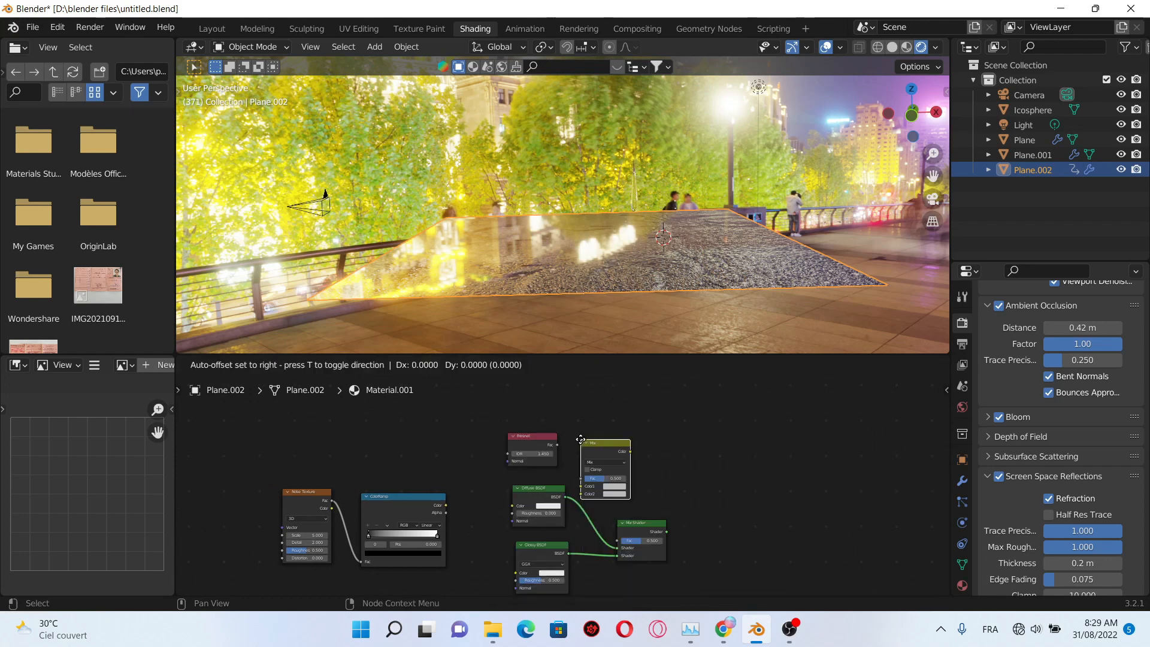
left_click(580, 439)
scroll(580, 447, "up", 1)
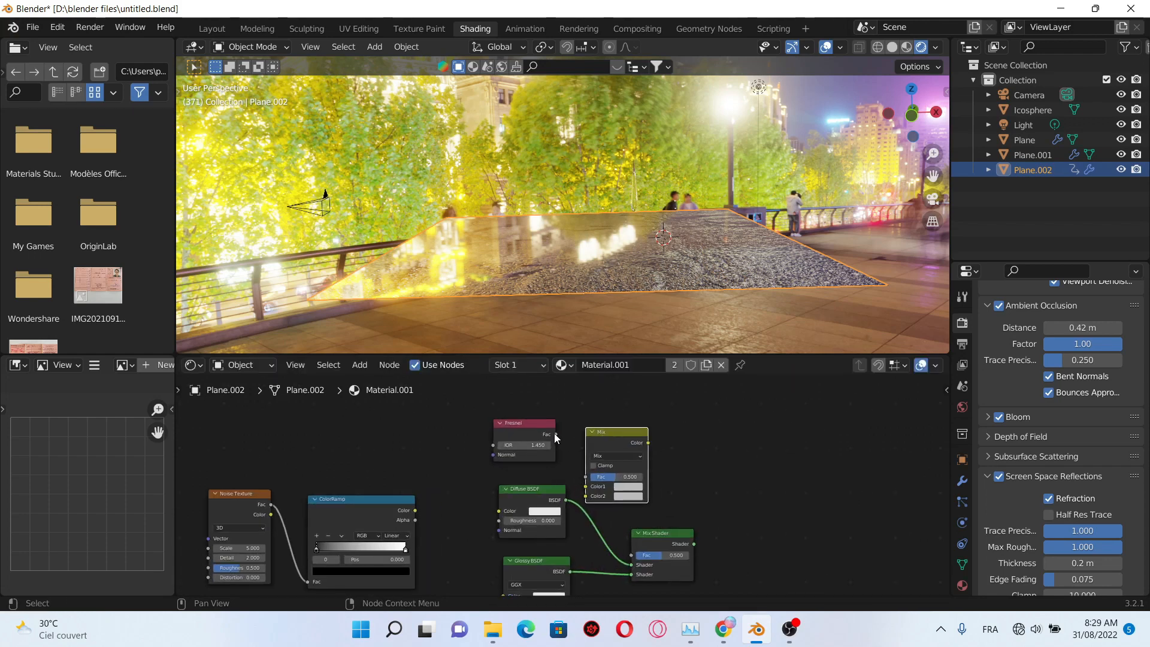
left_click_drag(556, 433, 585, 486)
Step: Set the Mix node's Color2 to black and connect its Color output to the Mix Shader's Fac input
scroll(644, 514, "up", 2)
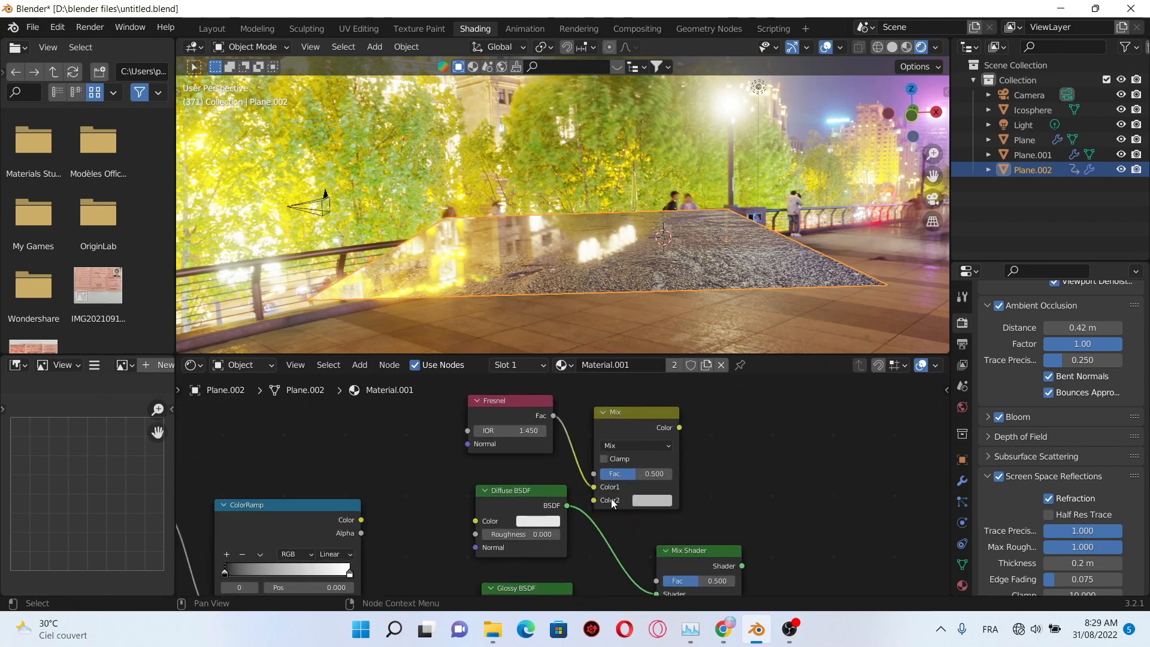
left_click(639, 502)
left_click_drag(737, 381, 732, 498)
left_click_drag(709, 551, 785, 539)
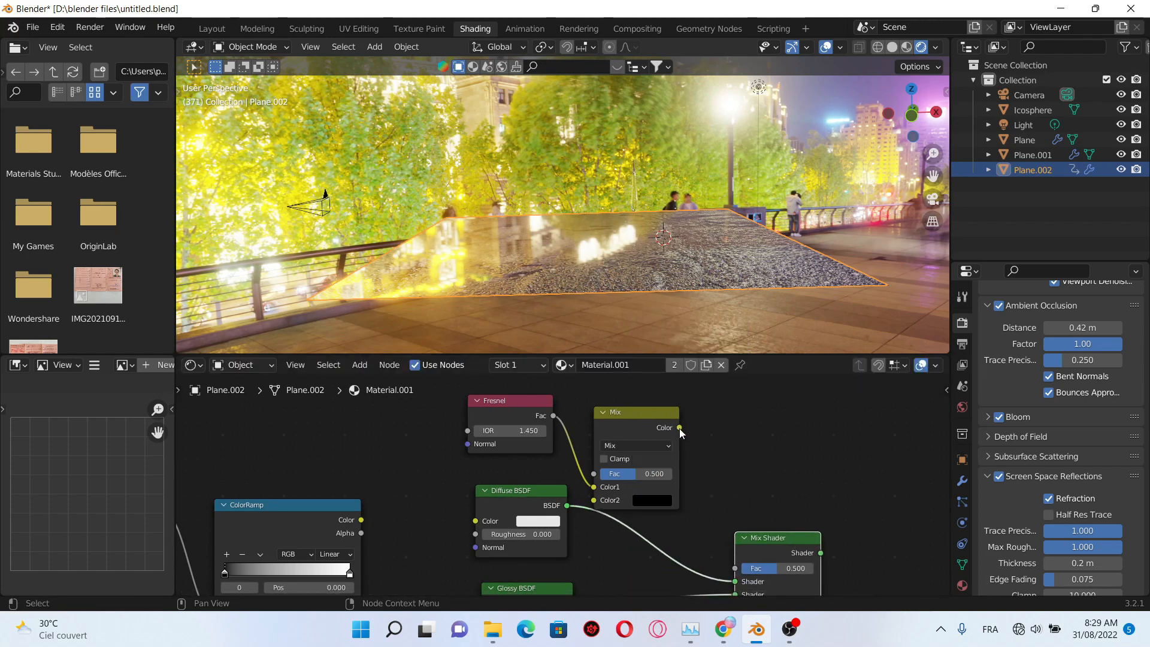
left_click_drag(679, 427, 562, 491)
Step: Connect the ColorRamp's Color output to the Color inputs of both the Diffuse BSDF and the Glossy BSDF
scroll(694, 530, "down", 3)
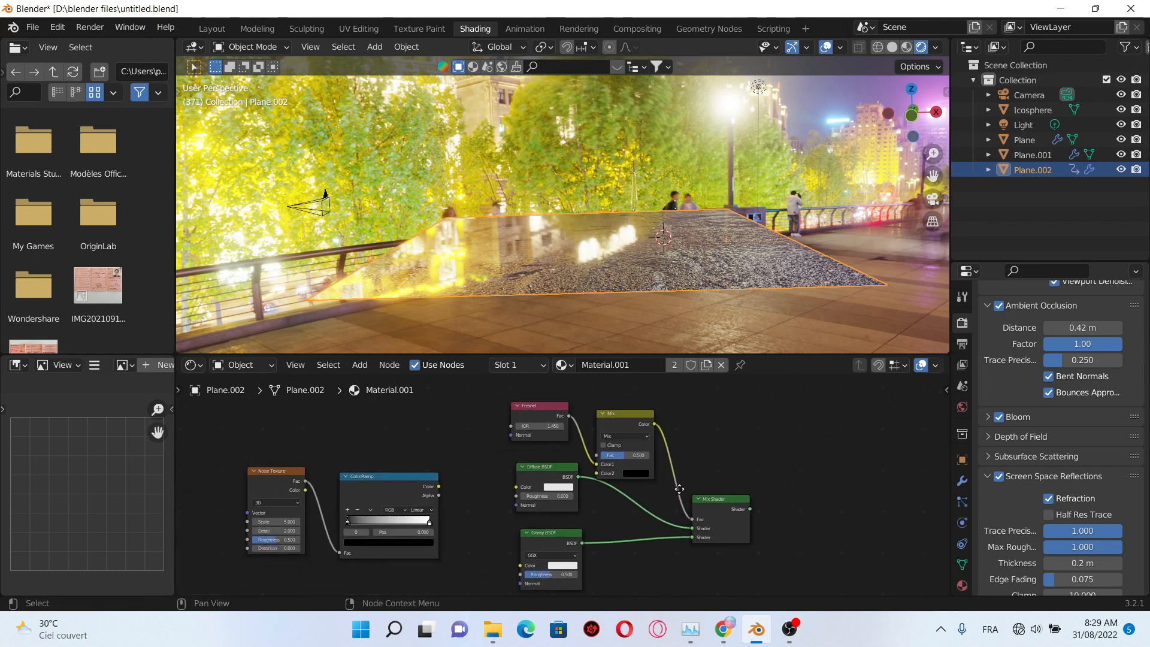
scroll(505, 459, "up", 2)
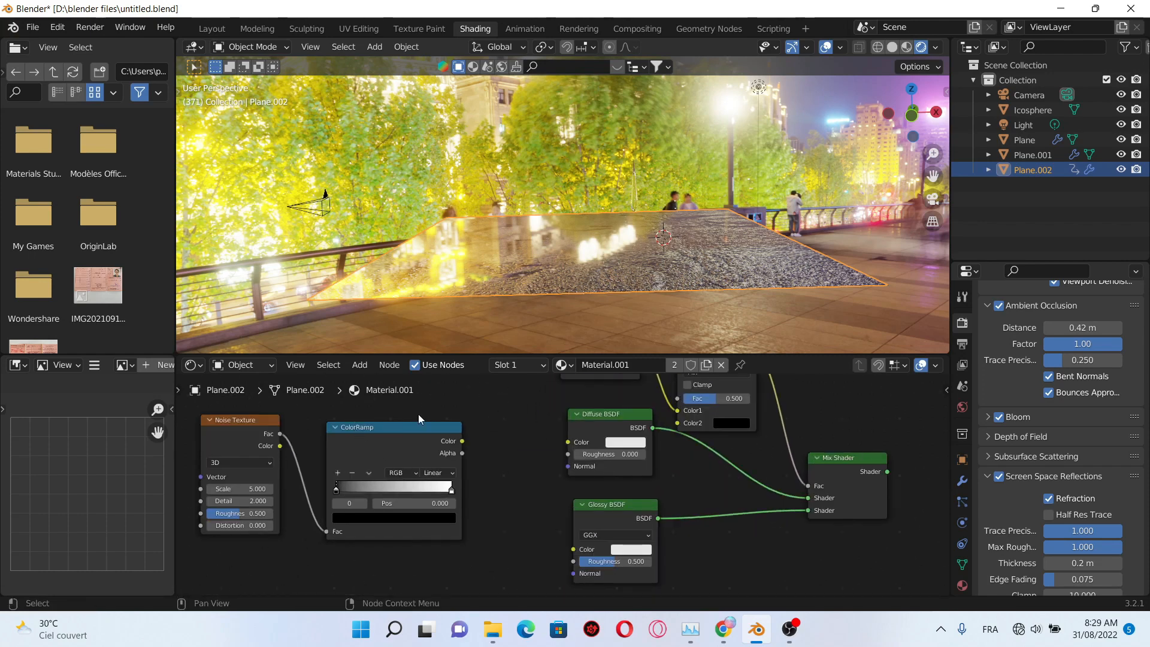
left_click_drag(462, 442, 569, 442)
left_click_drag(461, 441, 576, 546)
middle_click_drag(543, 444, 552, 531)
scroll(552, 530, "down", 1)
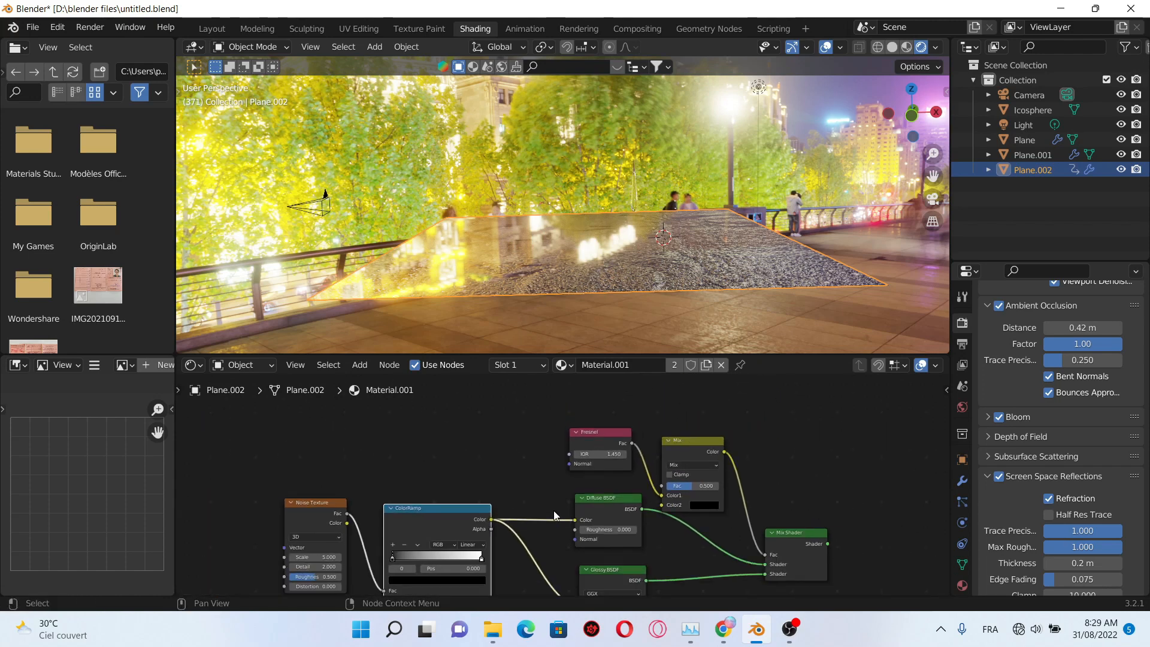
scroll(553, 510, "up", 1)
scroll(519, 505, "down", 1)
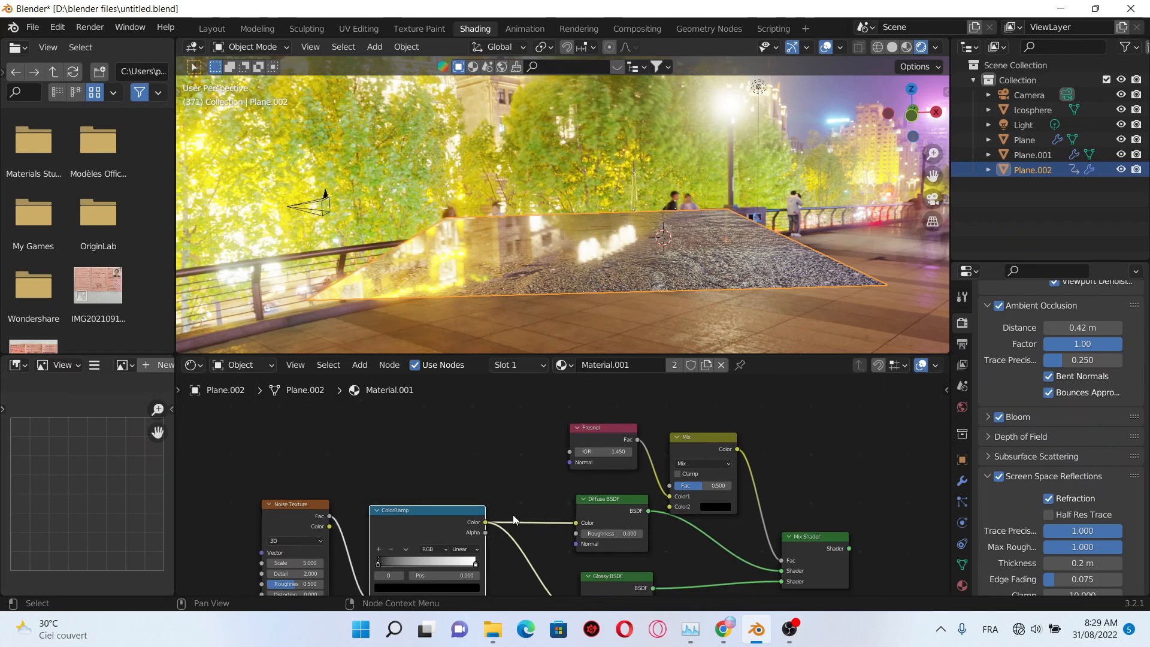
Step: Connect the ColorRamp's Color output to the Fac input of the Mix color node
left_click_drag(485, 522, 675, 487)
scroll(685, 587, "down", 2)
middle_click_drag(686, 587, 551, 470)
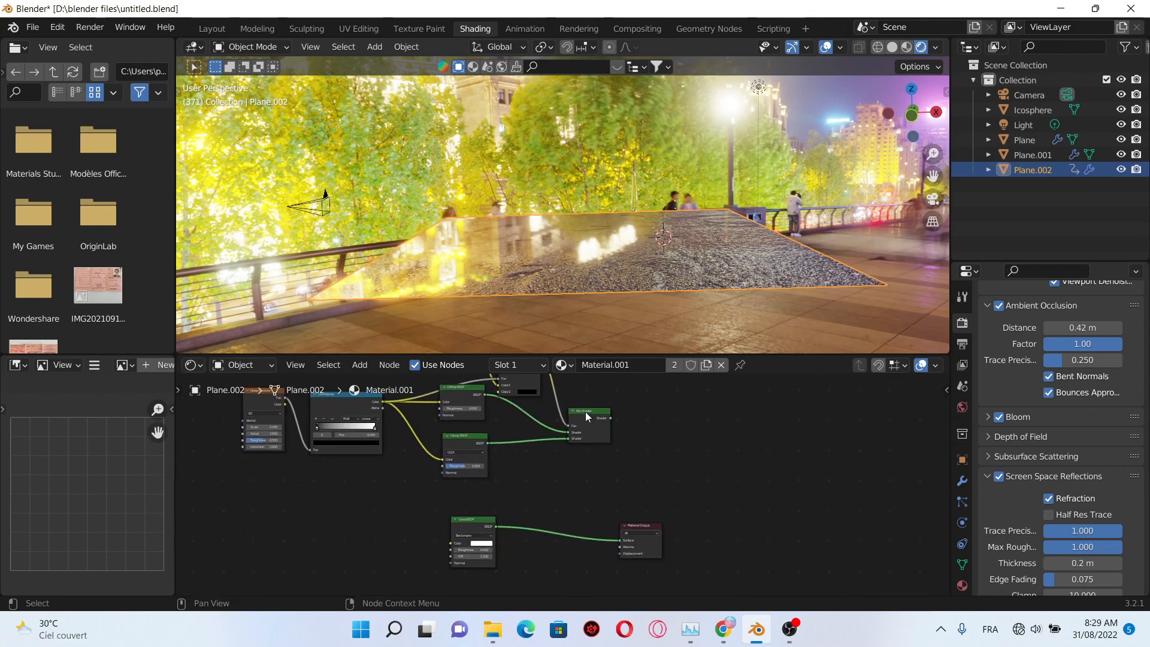
Step: Insert a duplicate Mix Shader between the Glass BSDF and the Material Output, and connect the original Mix Shader to its second Shader input
left_click_drag(586, 415, 530, 481)
key("shift+d")
left_click(567, 523)
scroll(554, 488, "up", 2)
middle_click_drag(553, 493, 616, 475)
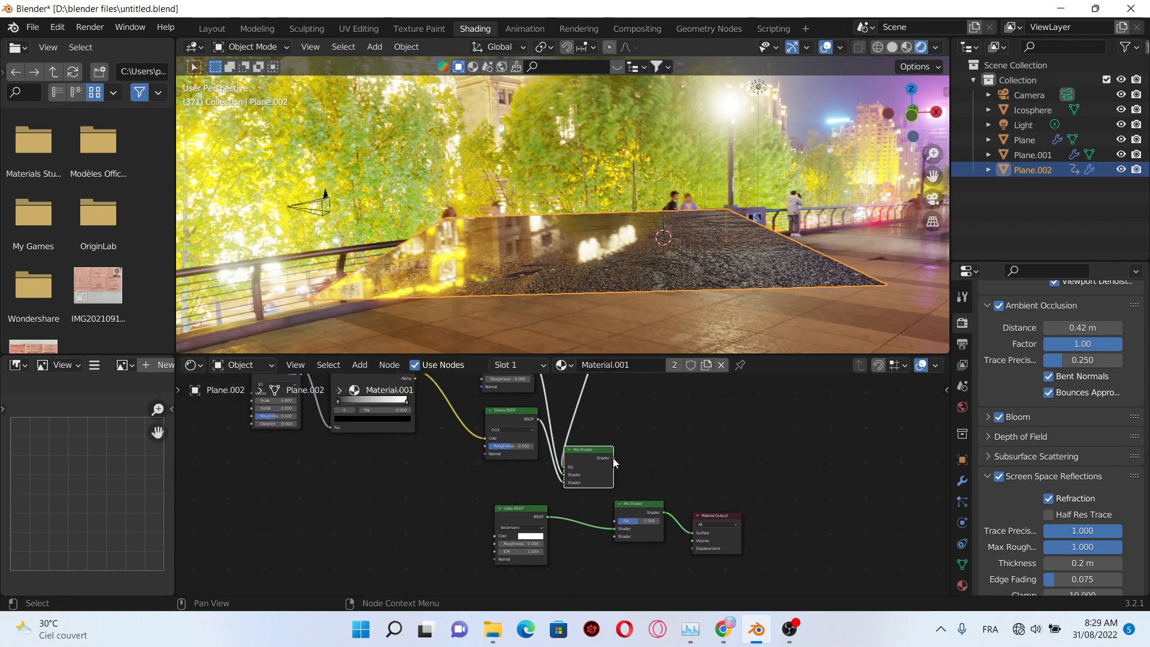
left_click_drag(613, 457, 612, 537)
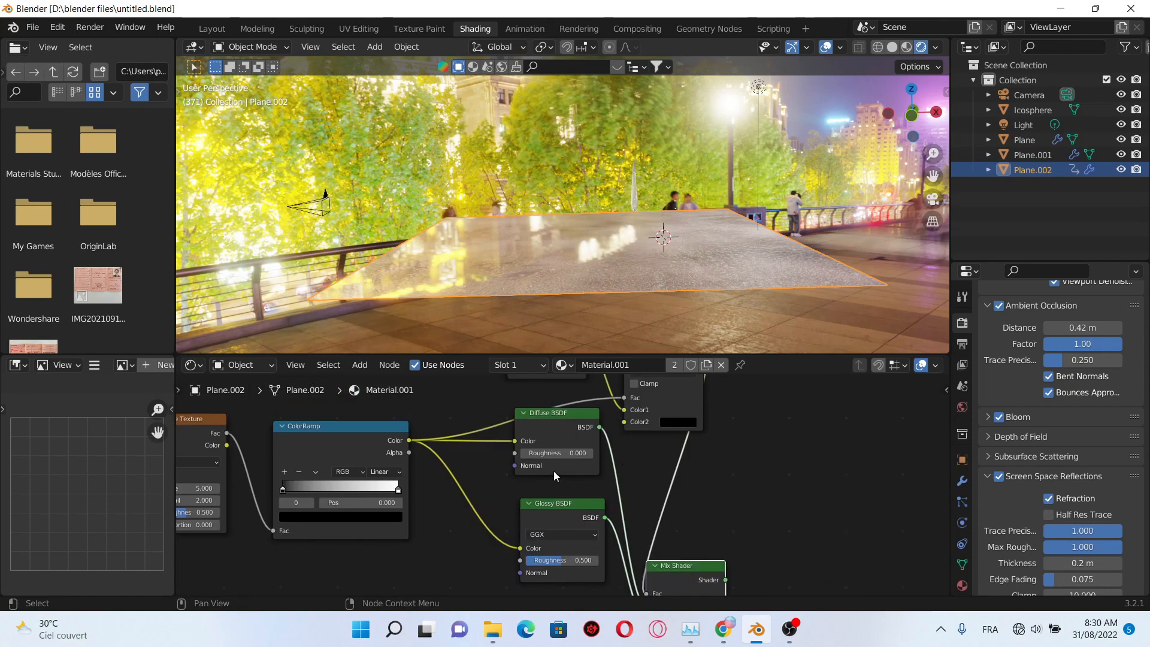
Step: Set the Diffuse BSDF roughness to 1.000 and the Glossy BSDF roughness to 0.035
left_click_drag(527, 457, 598, 456)
scroll(614, 545, "up", 3)
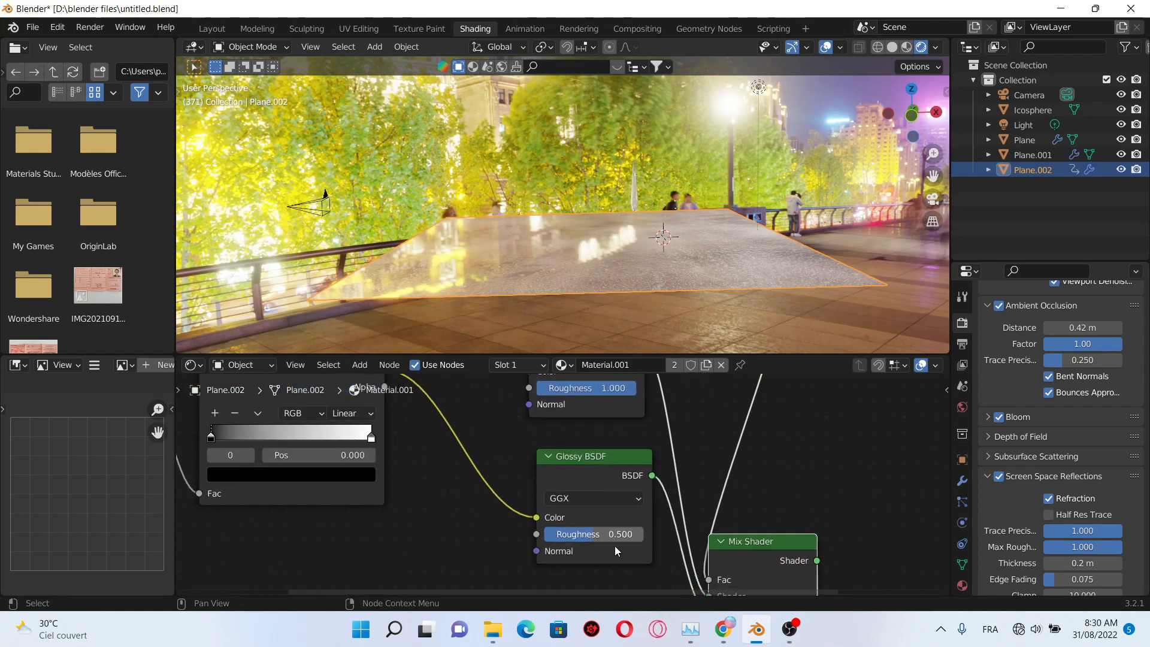
left_click(618, 535)
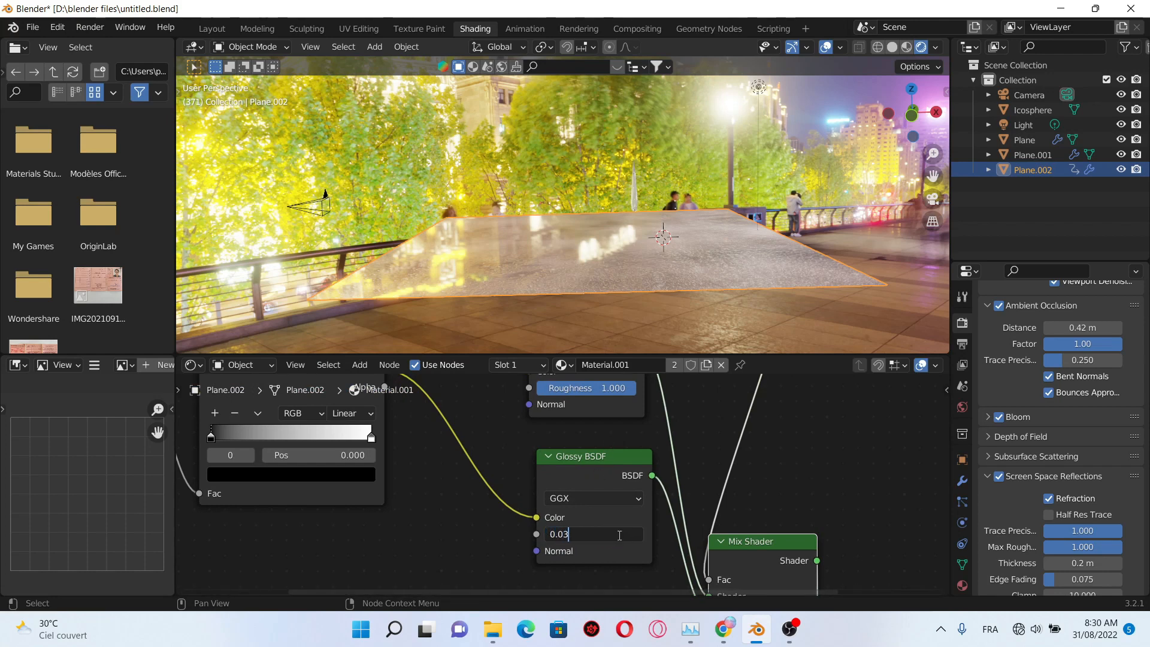
key("Return")
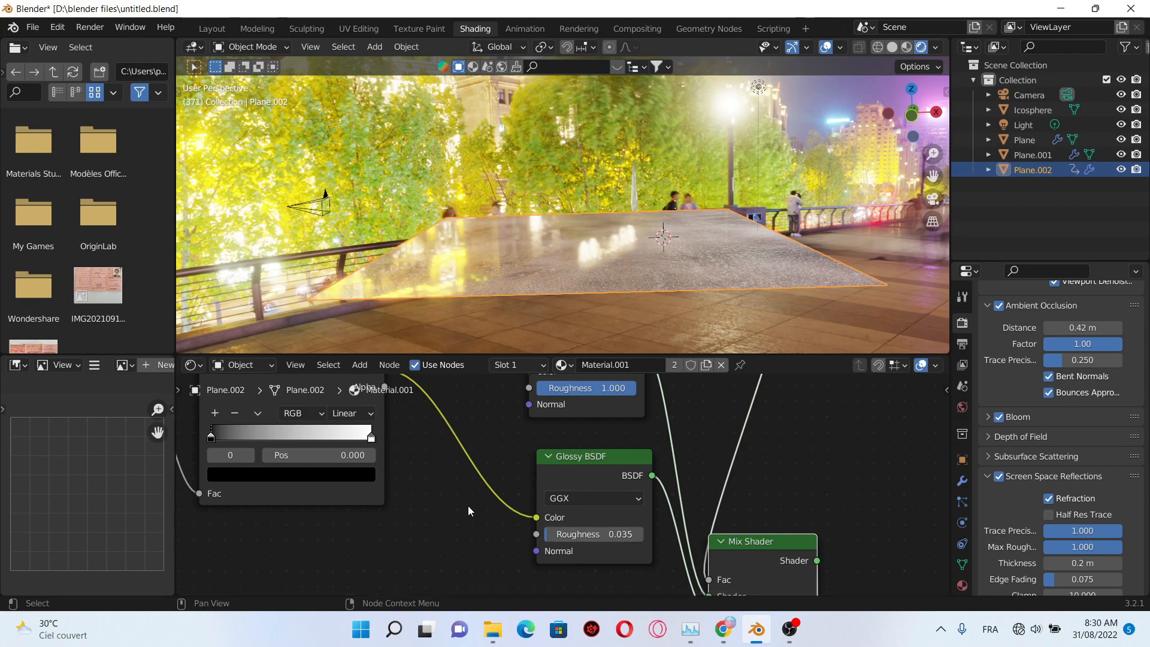
Step: Move the ColorRamp's black stop to about 0.505 and its white stop to about 0.556
middle_click_drag(468, 506, 623, 550)
middle_click_drag(592, 321, 602, 294)
scroll(436, 490, "up", 1)
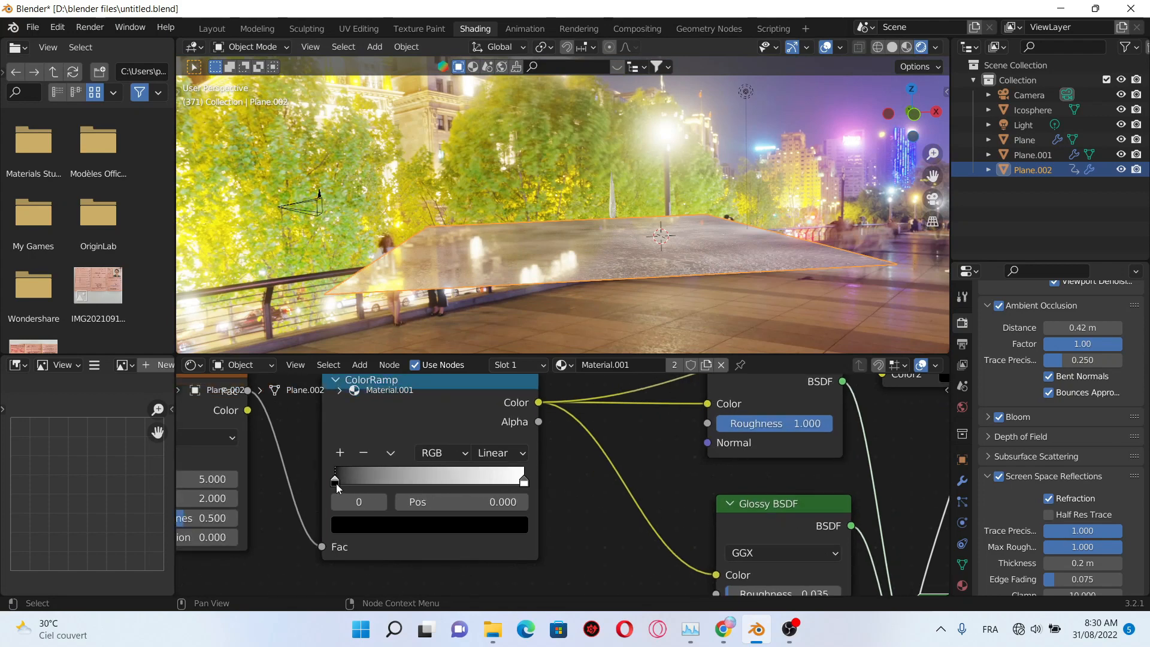
left_click_drag(336, 486, 433, 491)
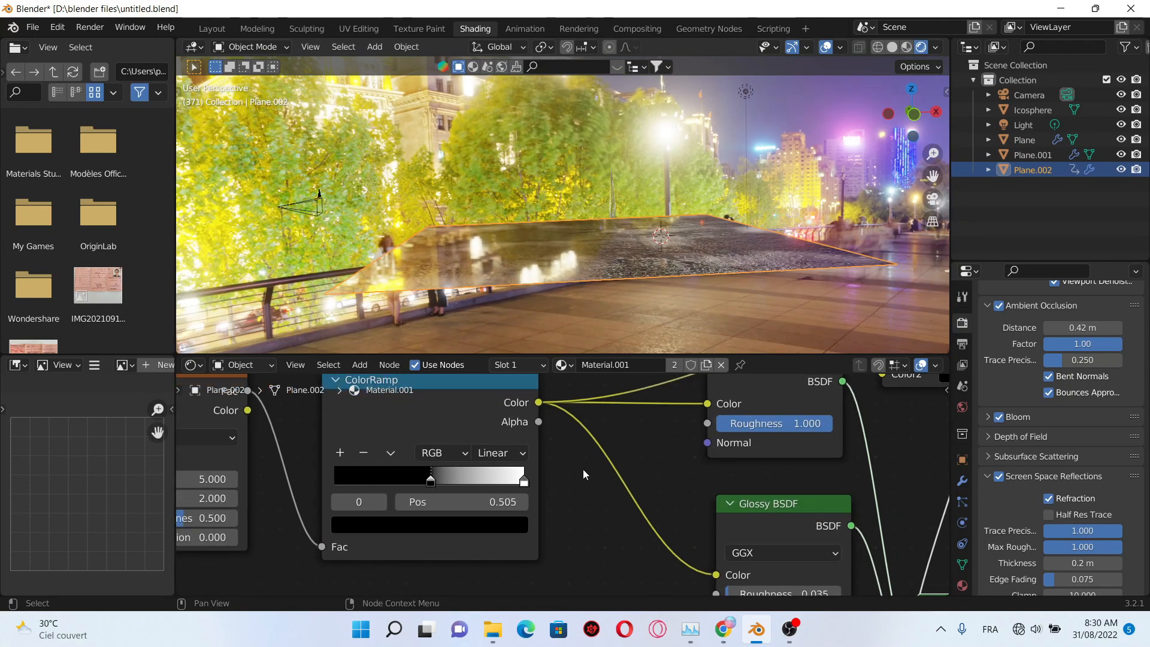
left_click_drag(529, 485, 443, 485)
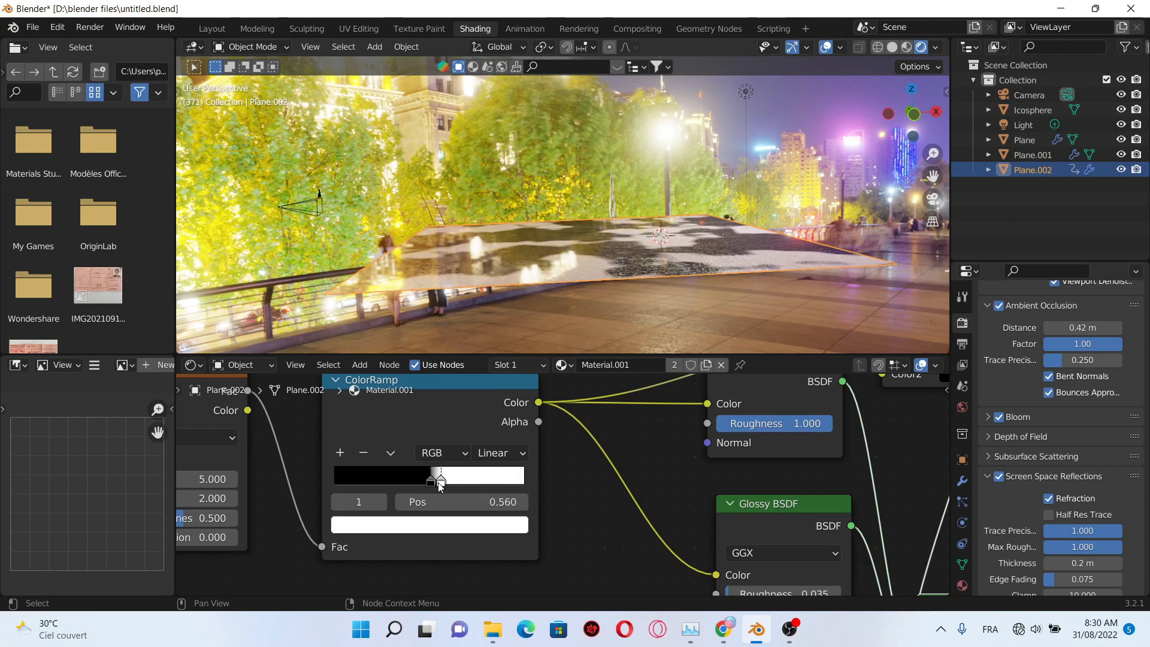
Step: Swap the Diffuse BSDF and Glossy BSDF connections between the two Shader inputs of their Mix Shader
scroll(562, 491, "down", 4)
mouse_move(637, 236)
middle_mouse_down()
mouse_move(660, 247)
mouse_move(634, 229)
middle_mouse_up()
middle_click_drag(776, 519, 719, 402)
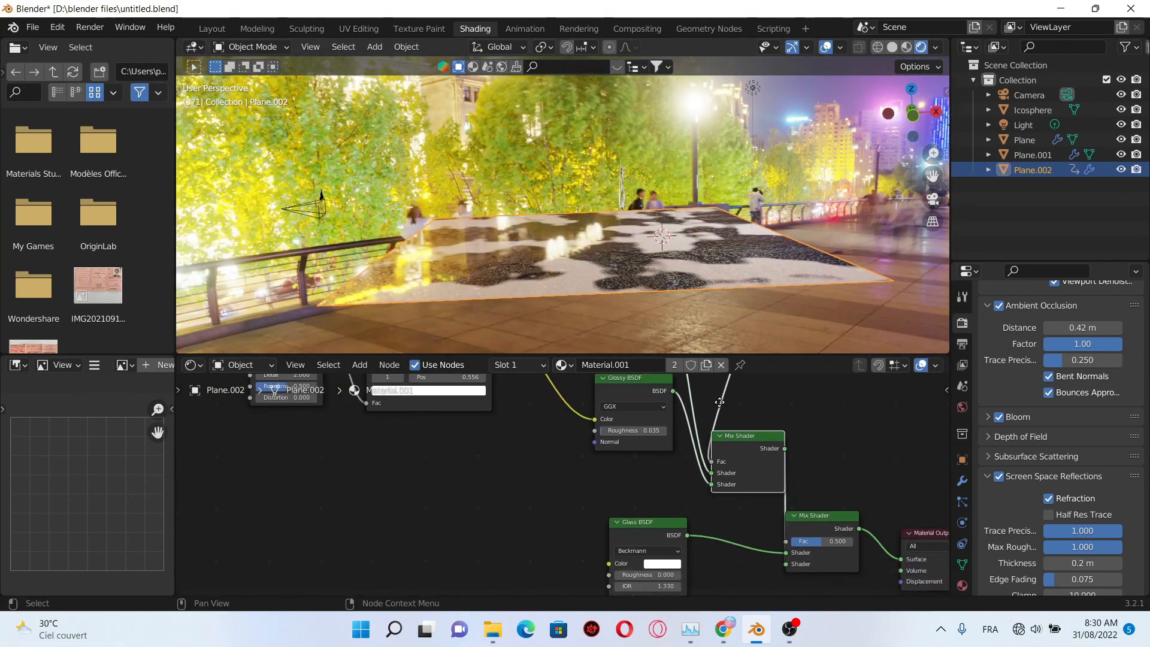
left_click_drag(711, 474, 711, 484)
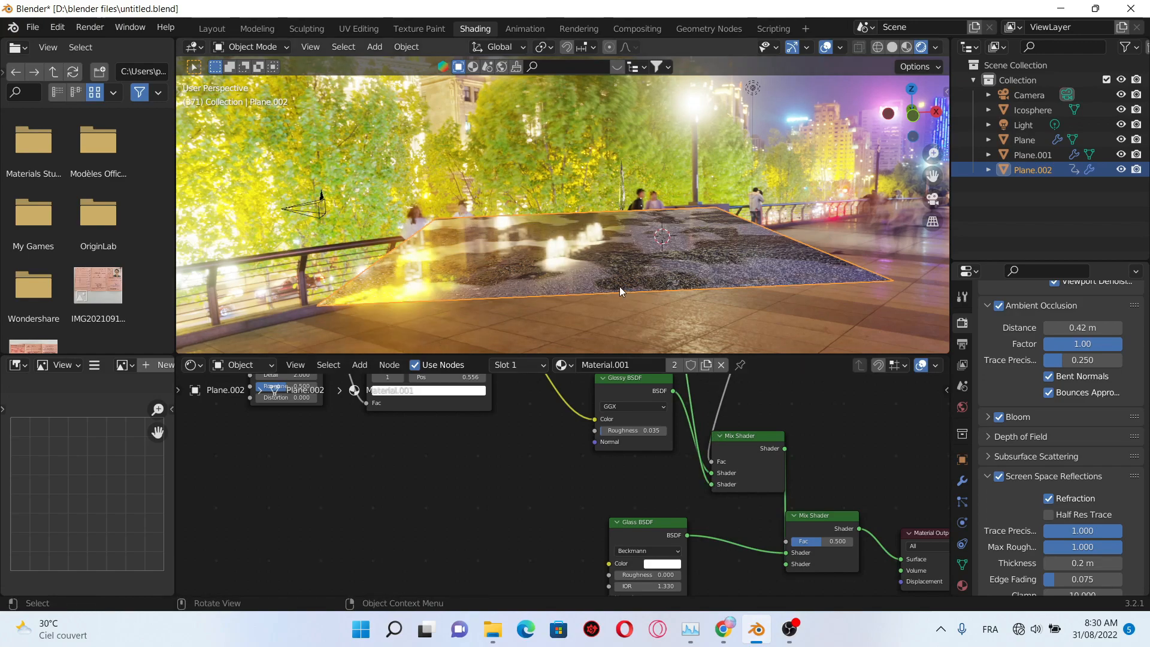
Step: Examine the patchy surface of Plane.002 from several angles and close up, and start playback
middle_click_drag(619, 286, 700, 308)
scroll(691, 288, "up", 2)
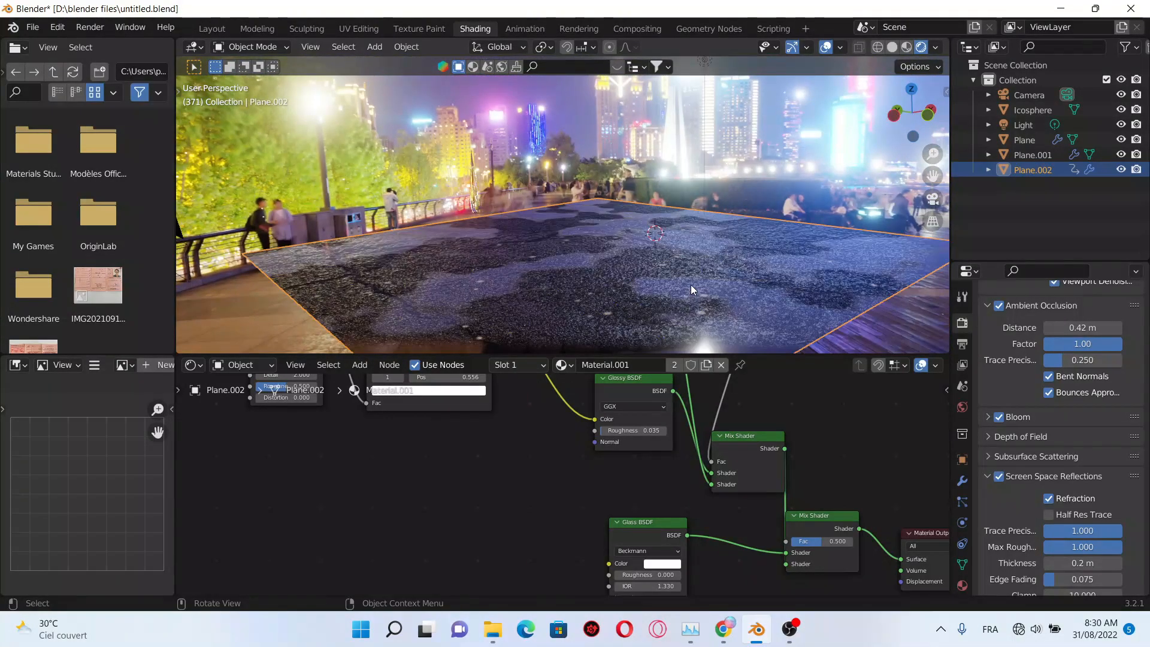
scroll(691, 285, "down", 2)
middle_click_drag(648, 269, 688, 259)
scroll(690, 260, "up", 3)
scroll(790, 437, "down", 2)
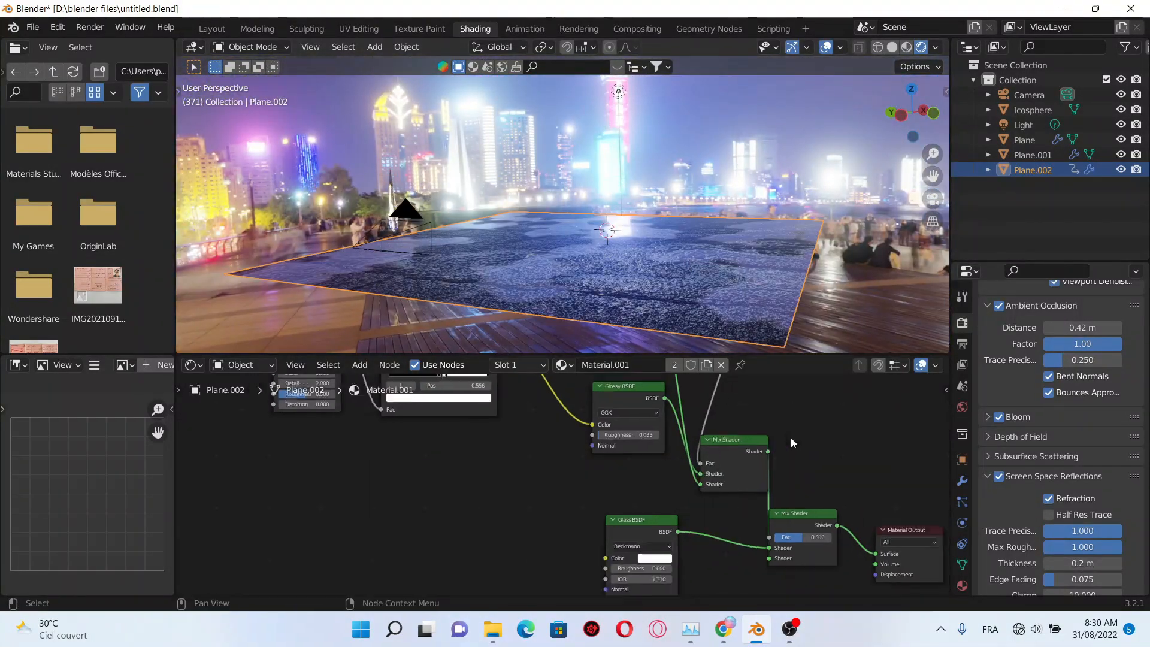
middle_click_drag(785, 259, 527, 290)
key("space")
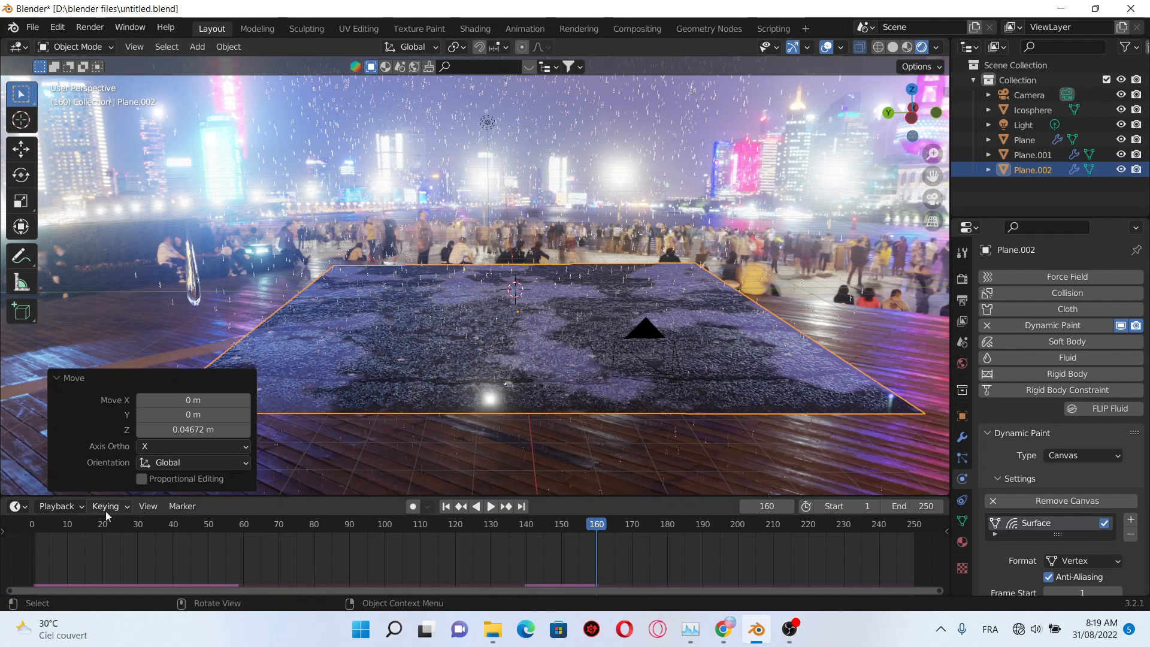
Step: Insert a Location keyframe for Plane.002 at frame 150
left_click(558, 526)
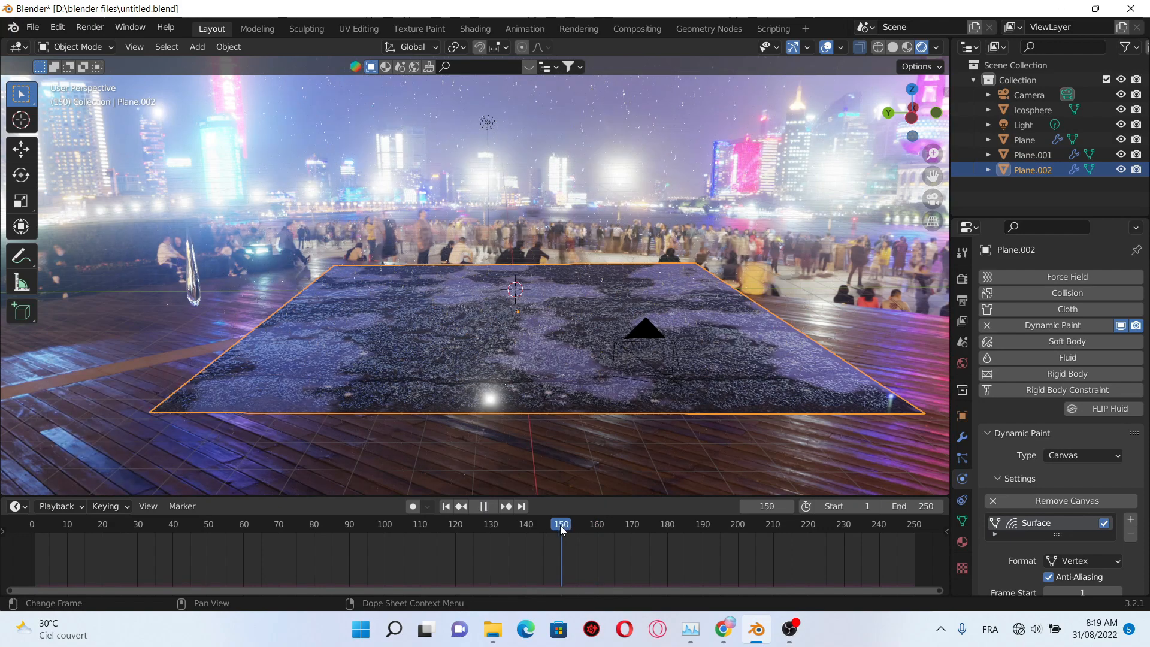
scroll(576, 345, "up", 1)
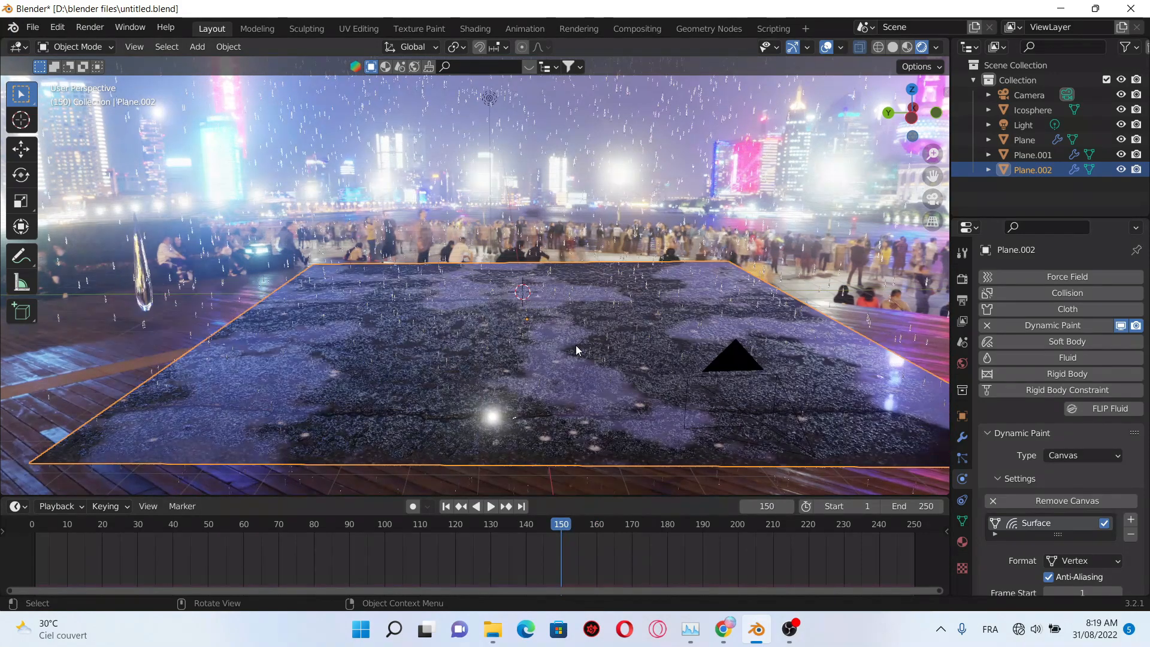
scroll(576, 345, "down", 1)
key("i")
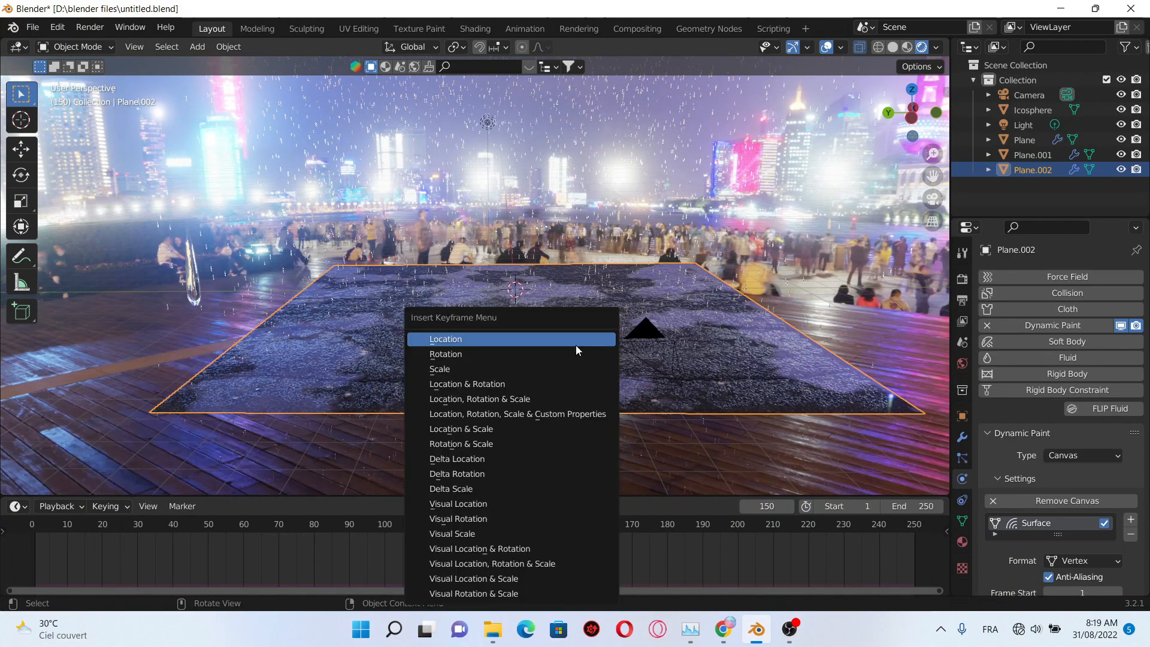
left_click(576, 345)
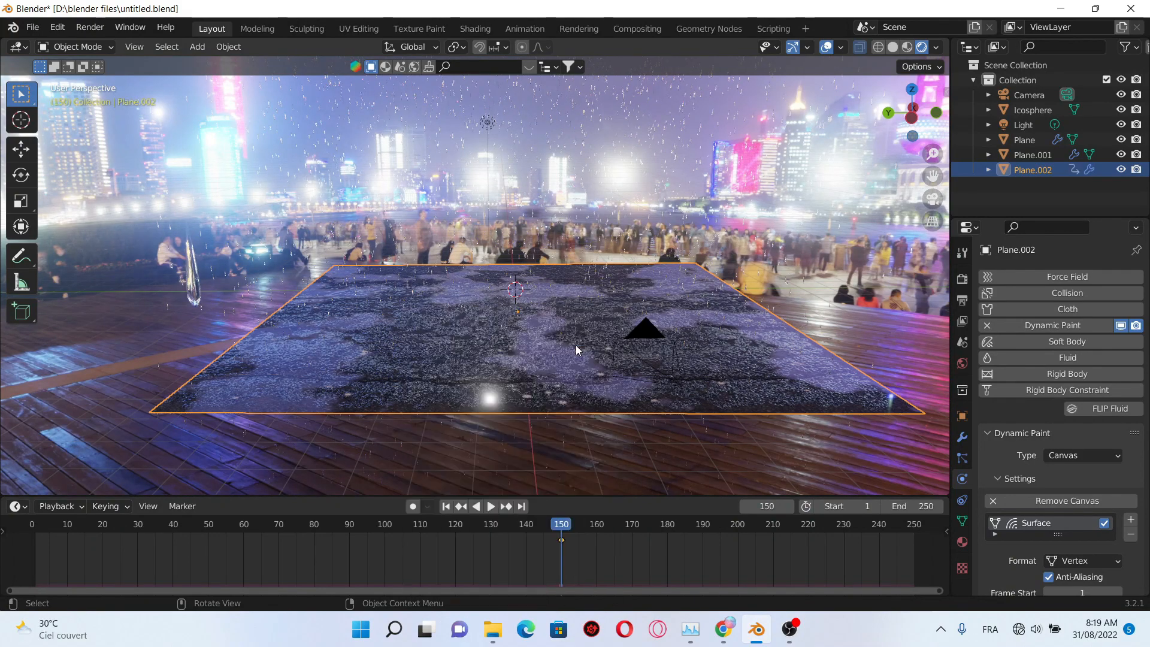
Step: At frame 140, lower Plane.002 by about 0.038 m along the global Z axis
left_click(524, 530)
left_click(527, 526)
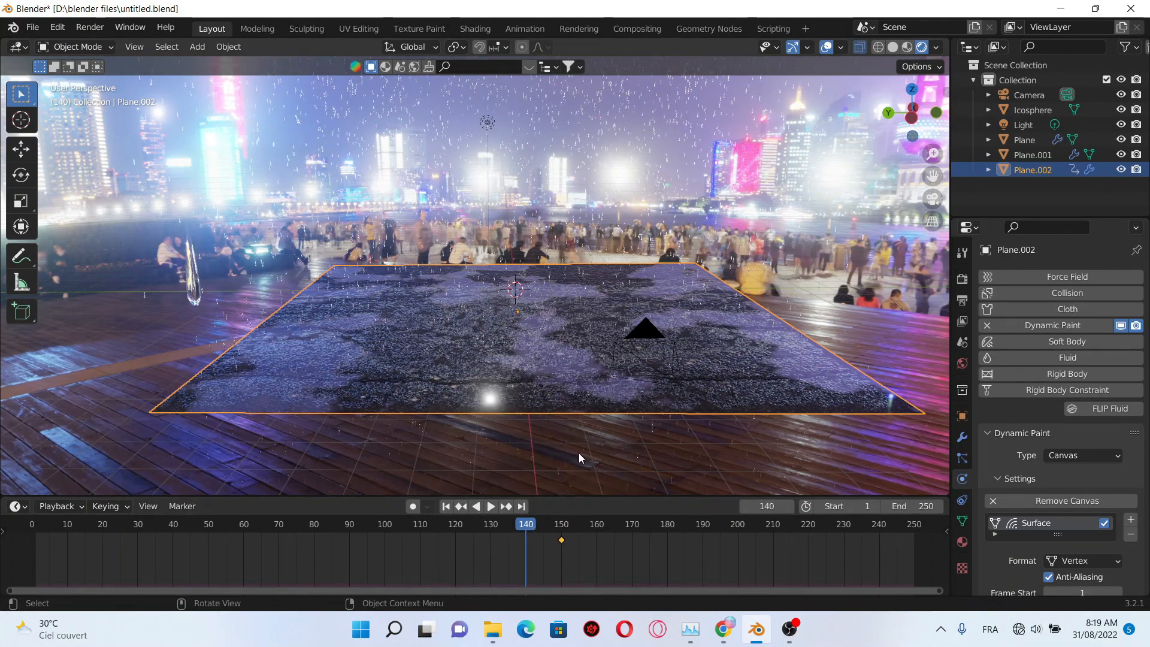
middle_click_drag(579, 453, 585, 442)
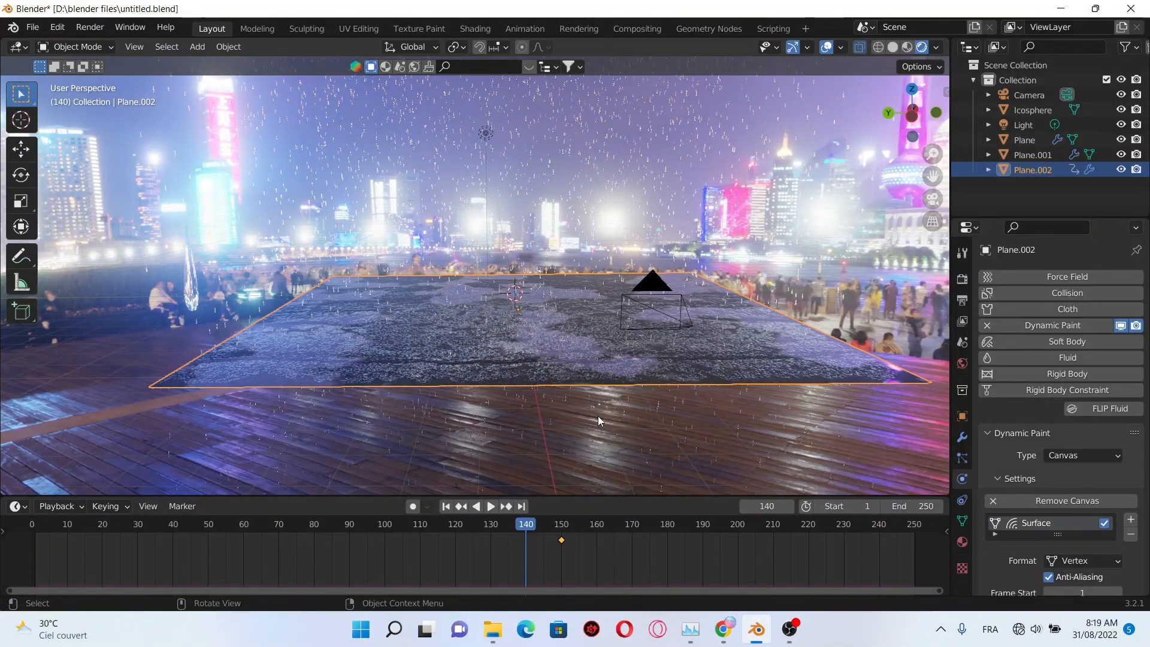
key("g")
key("z")
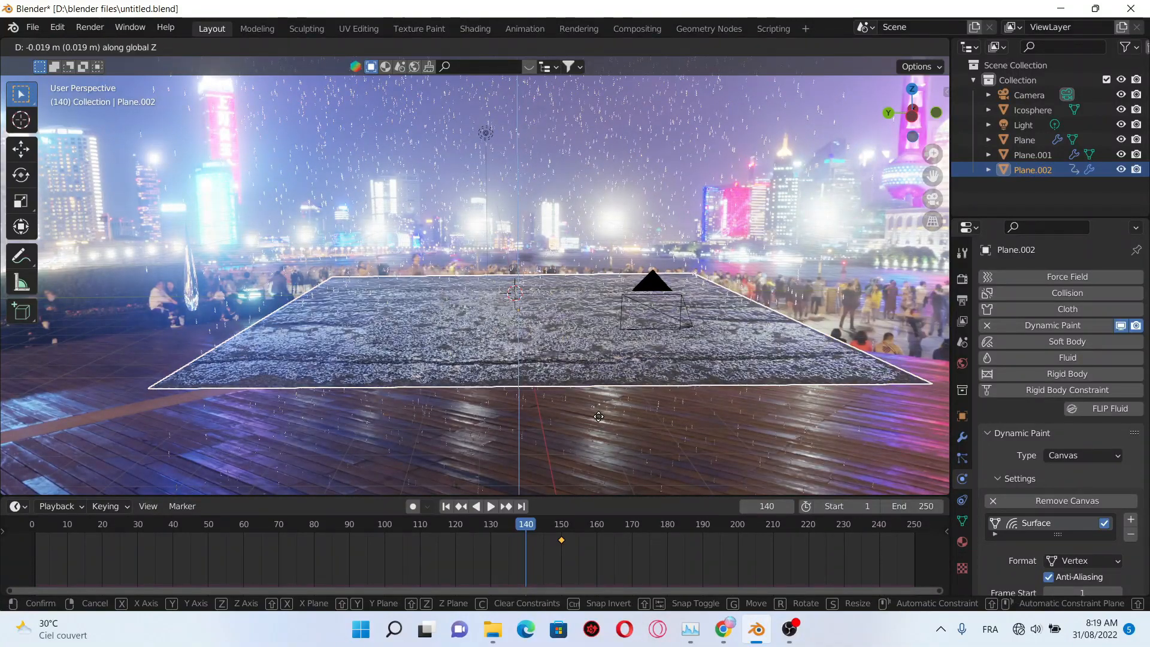
left_click(598, 417)
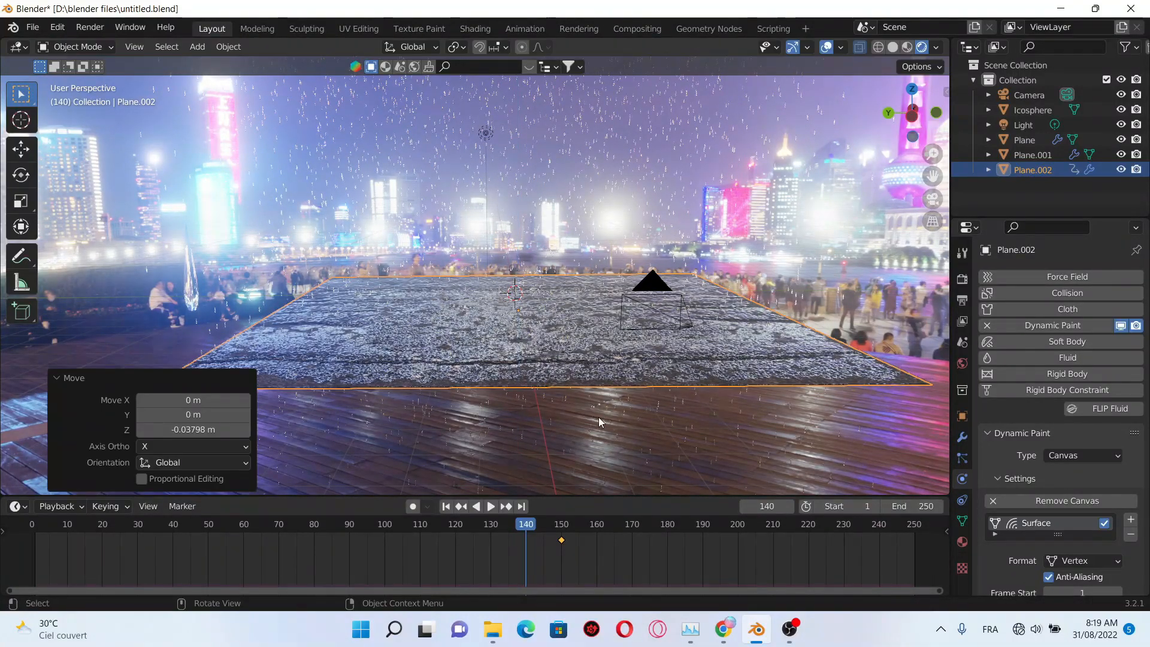
Step: Insert a Location keyframe for Plane.002 at frame 140 and save the file
key("i")
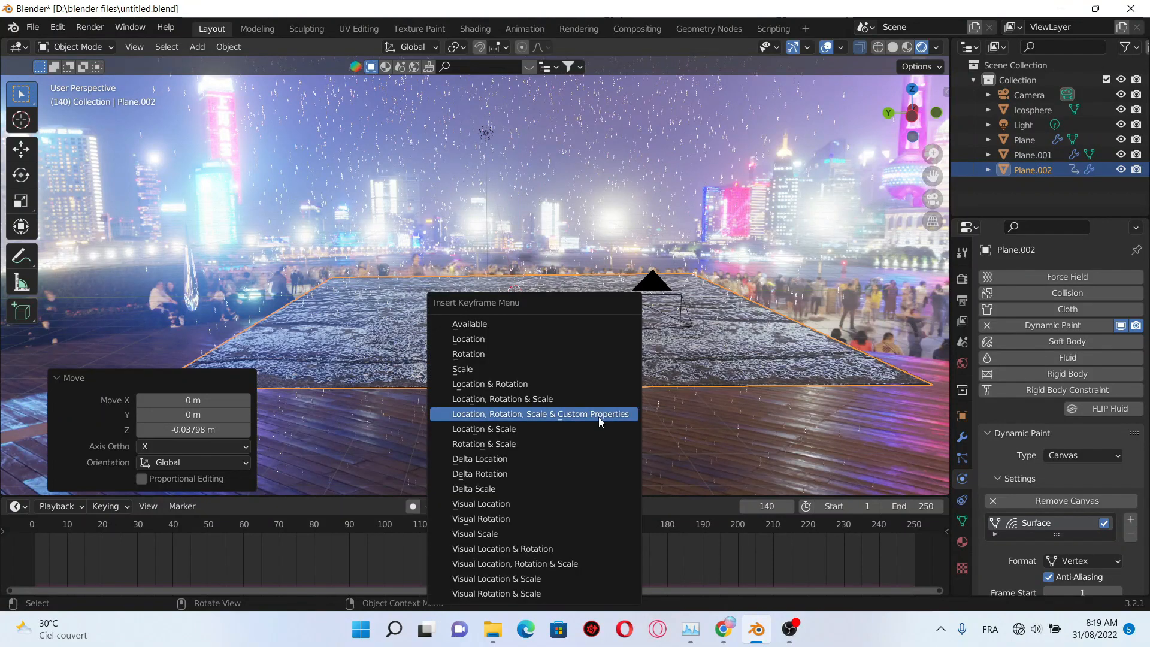
left_click(597, 340)
key("ctrl+s")
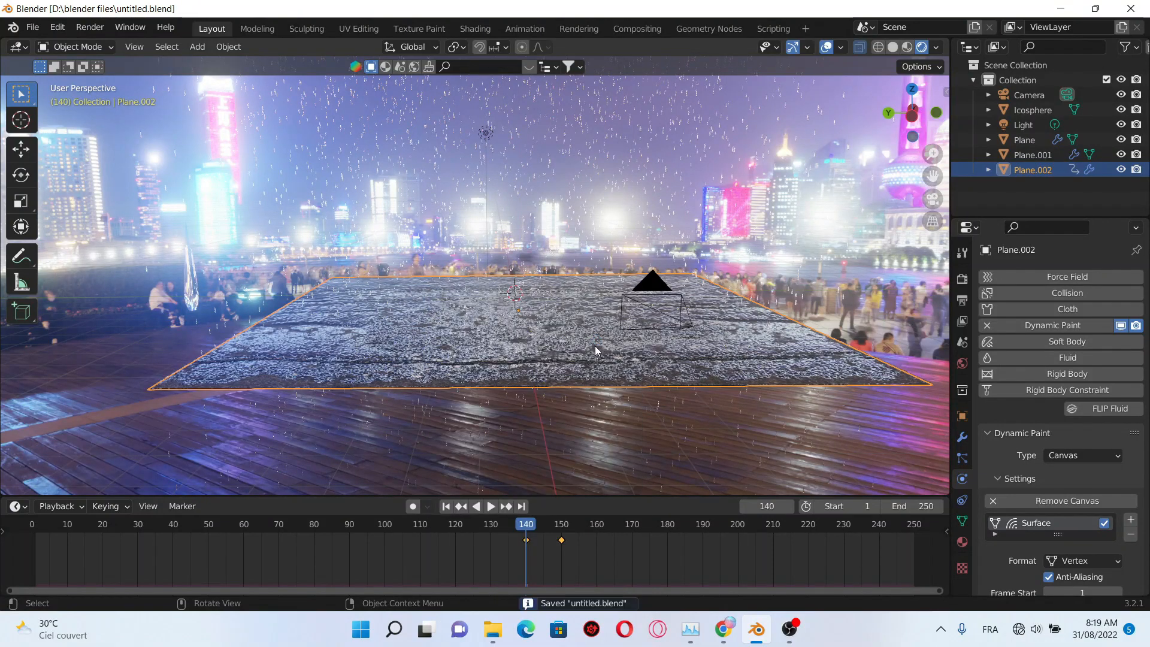
Step: Play the animation from frame 0, examine how the wet surface develops on the asphalt, and save the file
left_click(33, 529)
key("space")
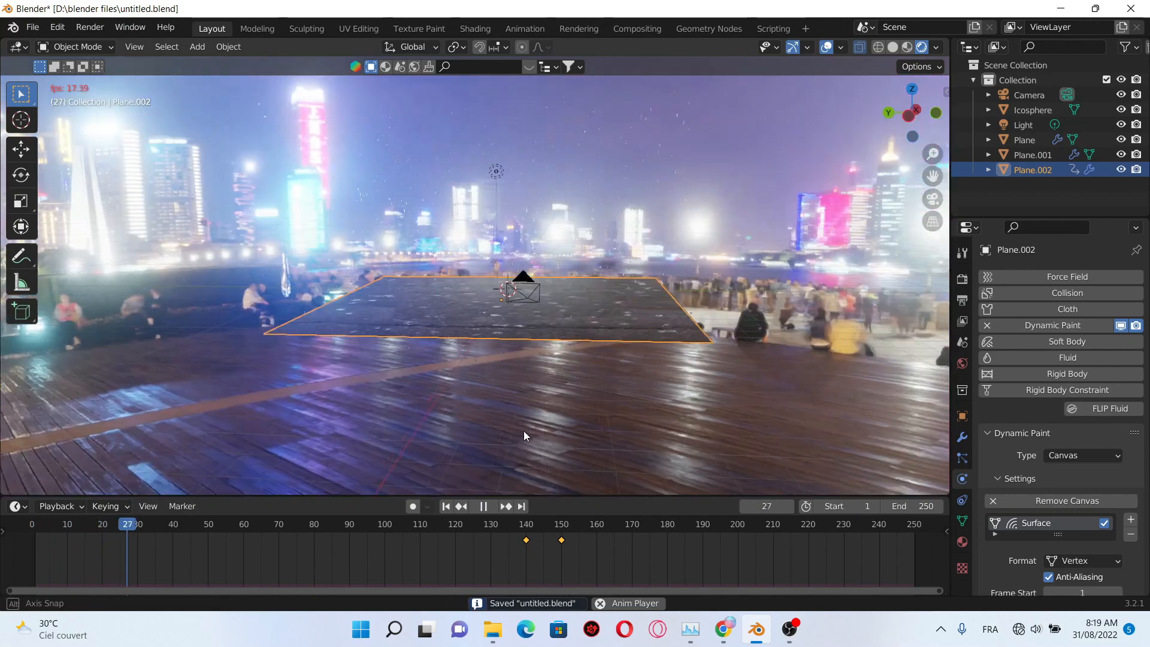
middle_click_drag(523, 432, 536, 432)
scroll(537, 432, "up", 2)
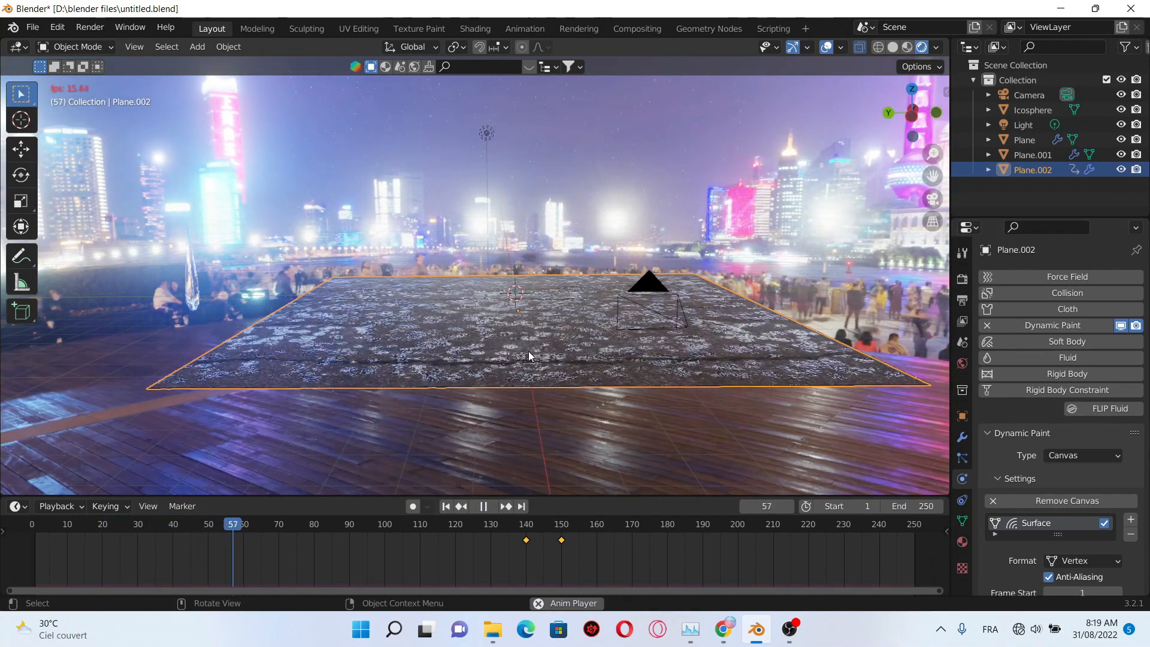
middle_click_drag(530, 356, 547, 351)
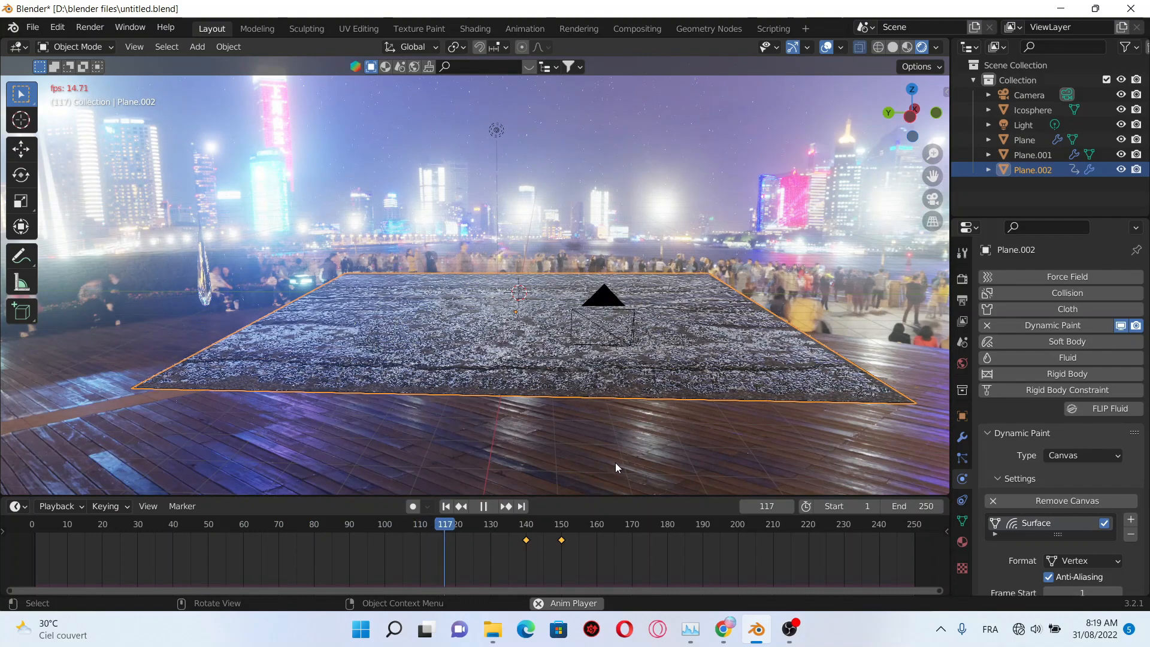
key("ctrl+s")
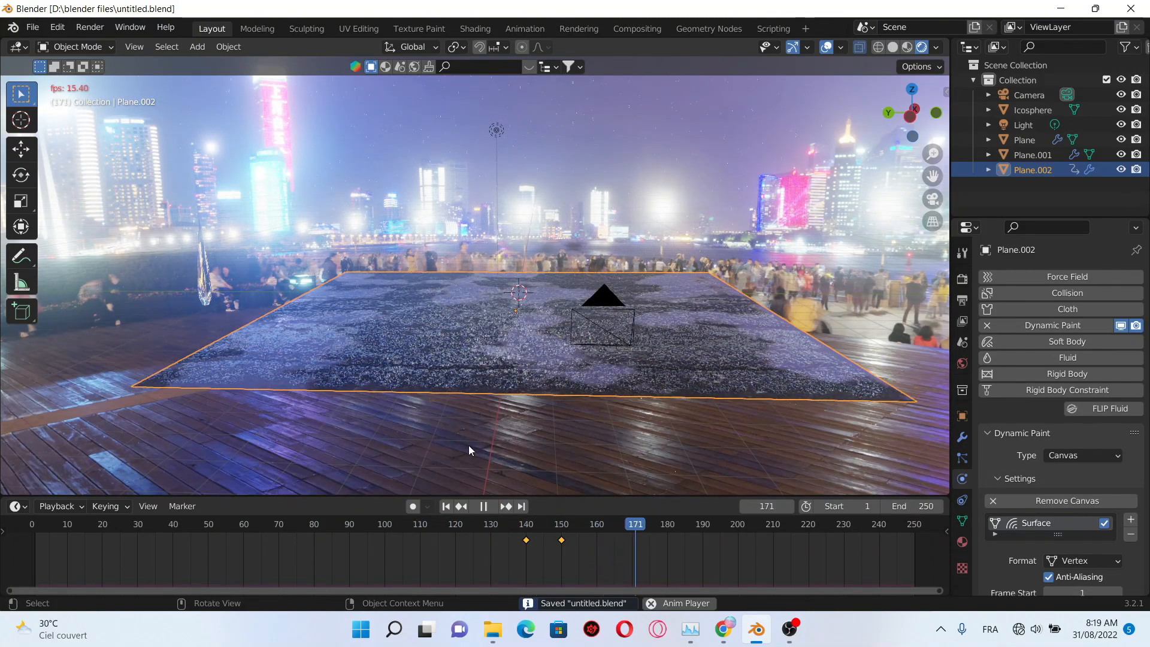
middle_click_drag(468, 446, 523, 430)
scroll(508, 444, "up", 2)
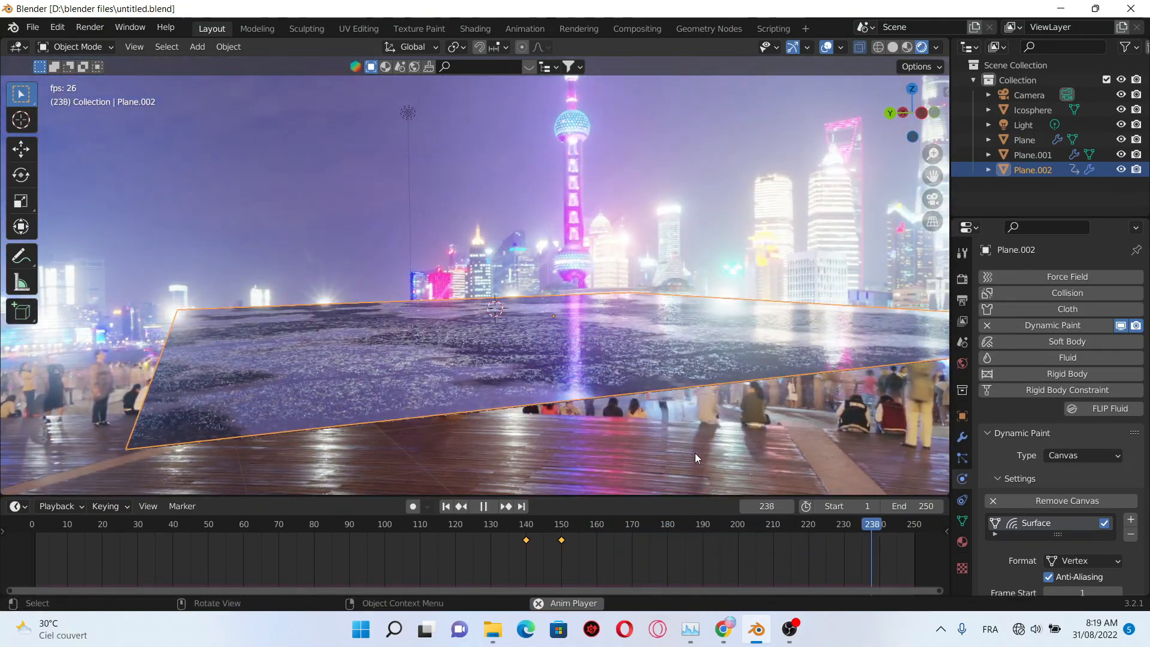
Step: Stop and replay the animation, check the asphalt plane in its early frames, and save the file again
key("space")
middle_click_drag(740, 434, 648, 440)
scroll(729, 436, "down", 2)
key("space")
key("space")
scroll(714, 437, "up", 2)
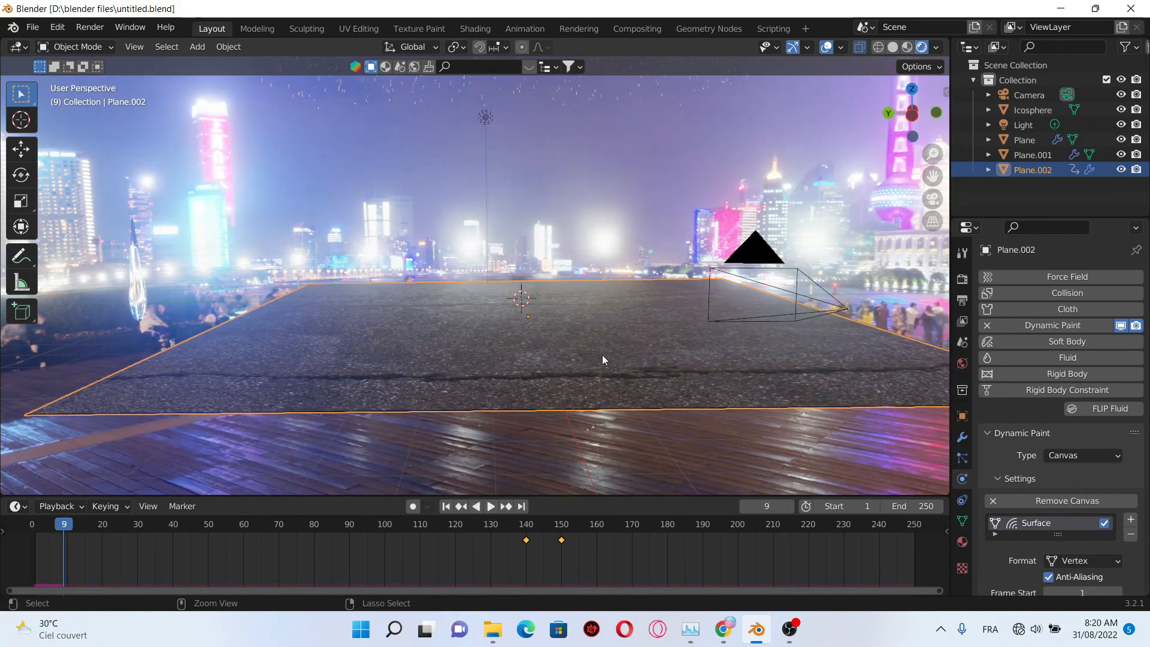
key("ctrl+s")
scroll(602, 356, "down", 3)
scroll(590, 353, "down", 2)
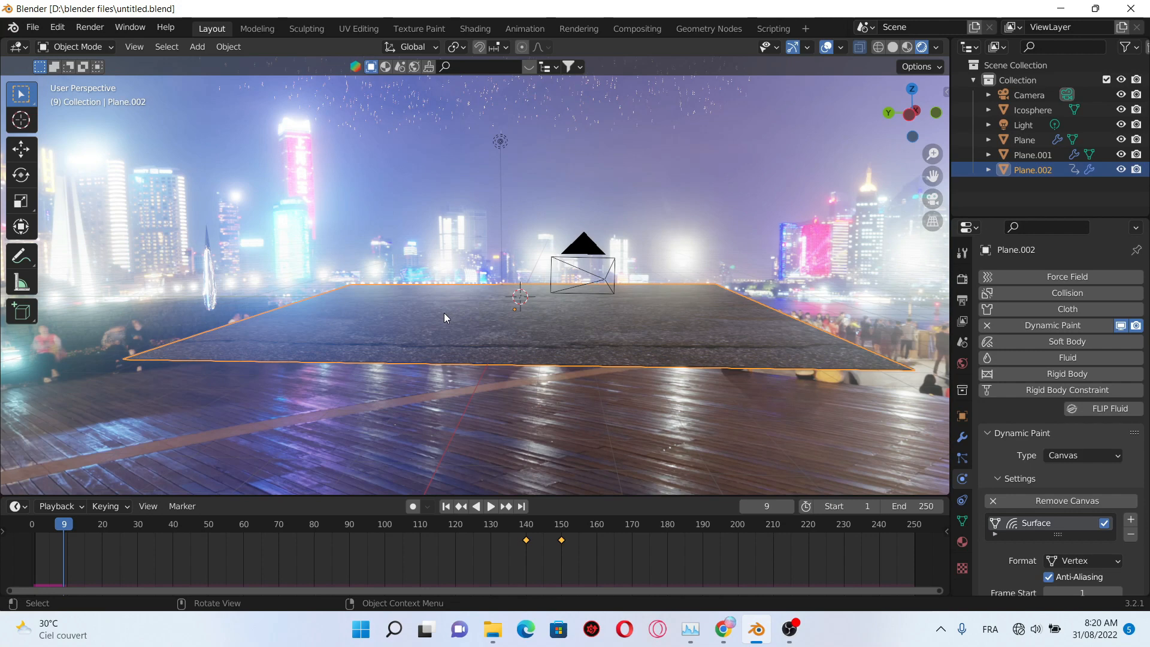
Step: Add a Rock Generator mesh and set its X scale values to 1.16 and 1.85
key("shift+a")
mouse_move(444, 308)
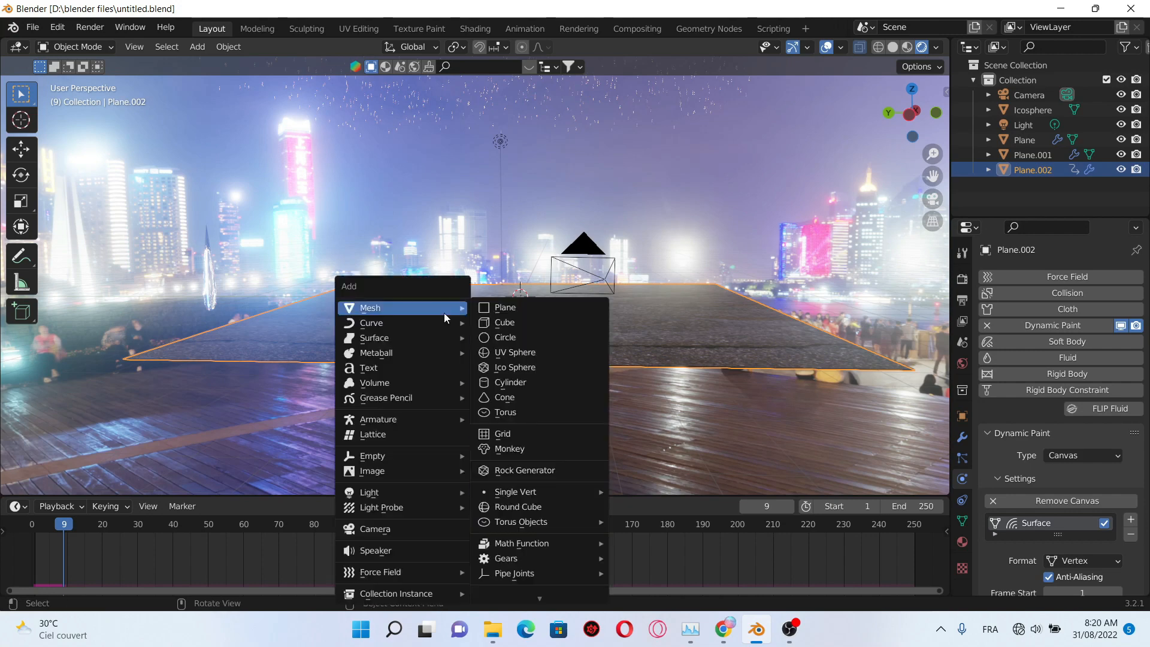
key("shift+a")
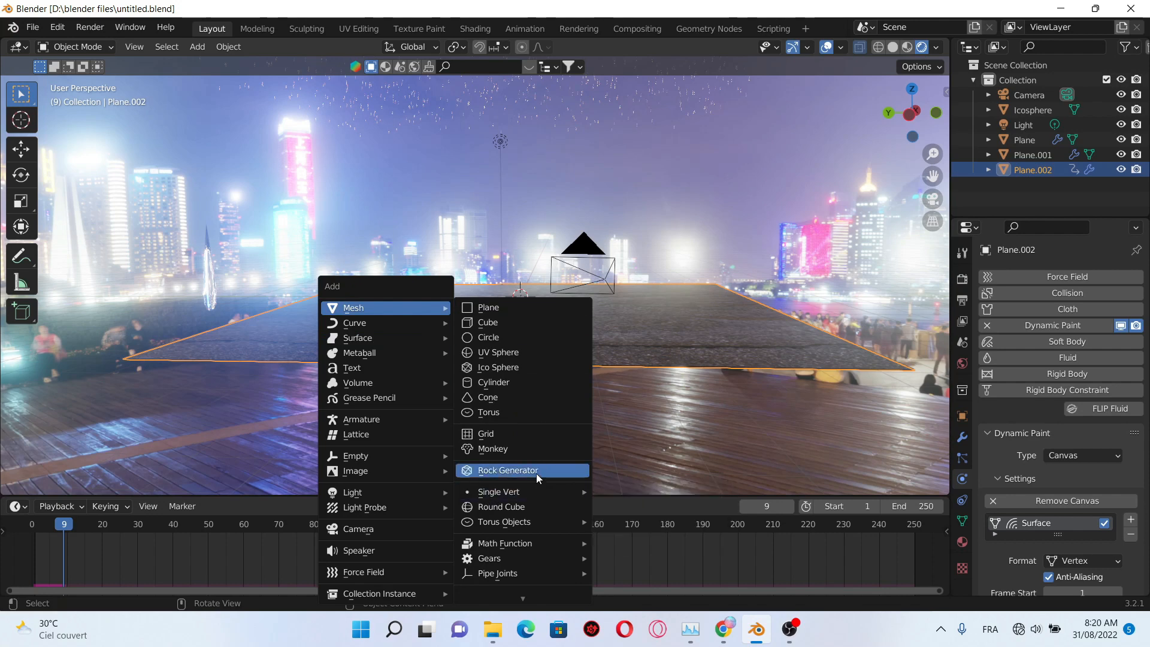
left_click(537, 473)
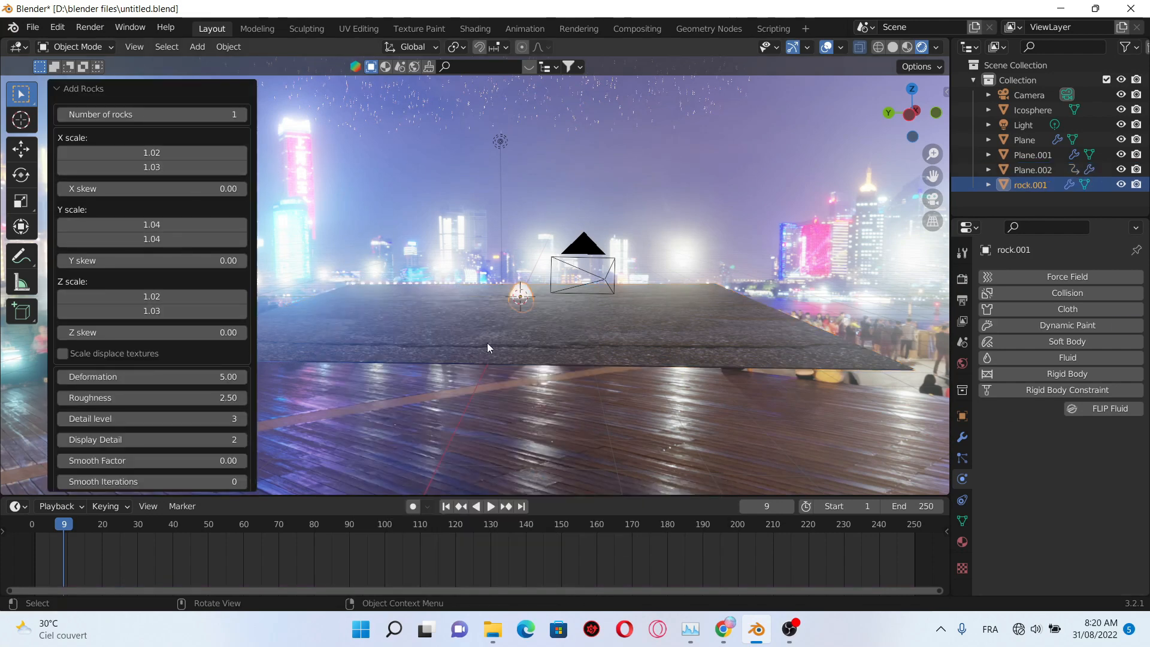
left_click_drag(207, 157, 257, 156)
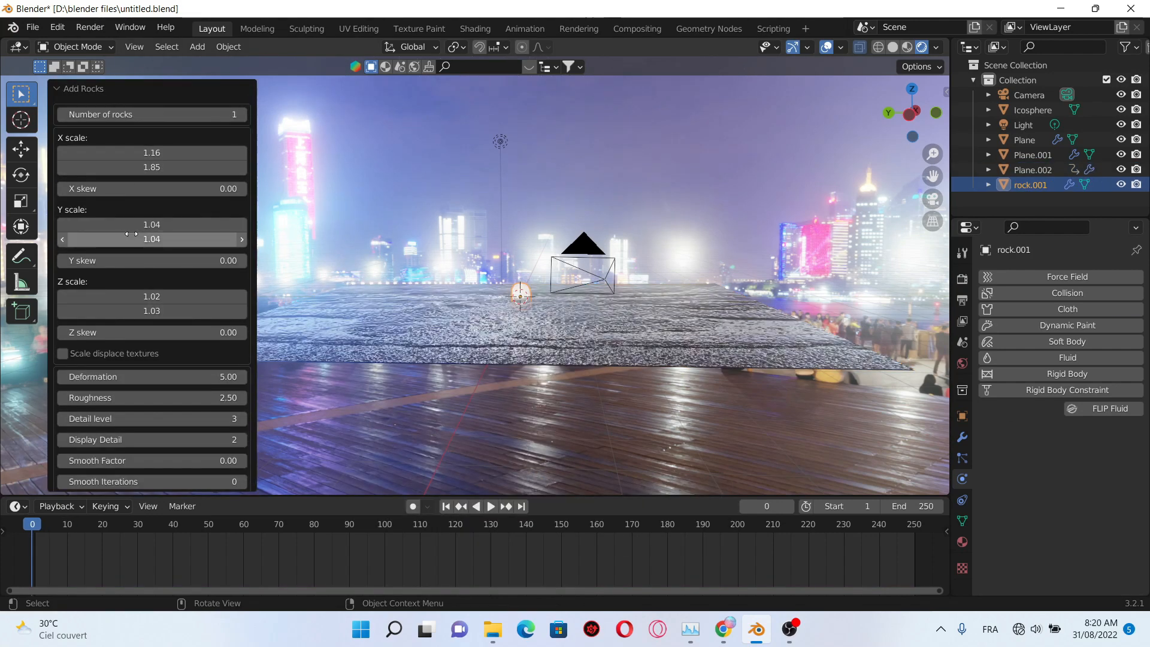
Step: Set the rock's Y scale values to 2.79 and 3.15 and its Z scale values to 2.46 and 2.53
left_click_drag(133, 228, 258, 226)
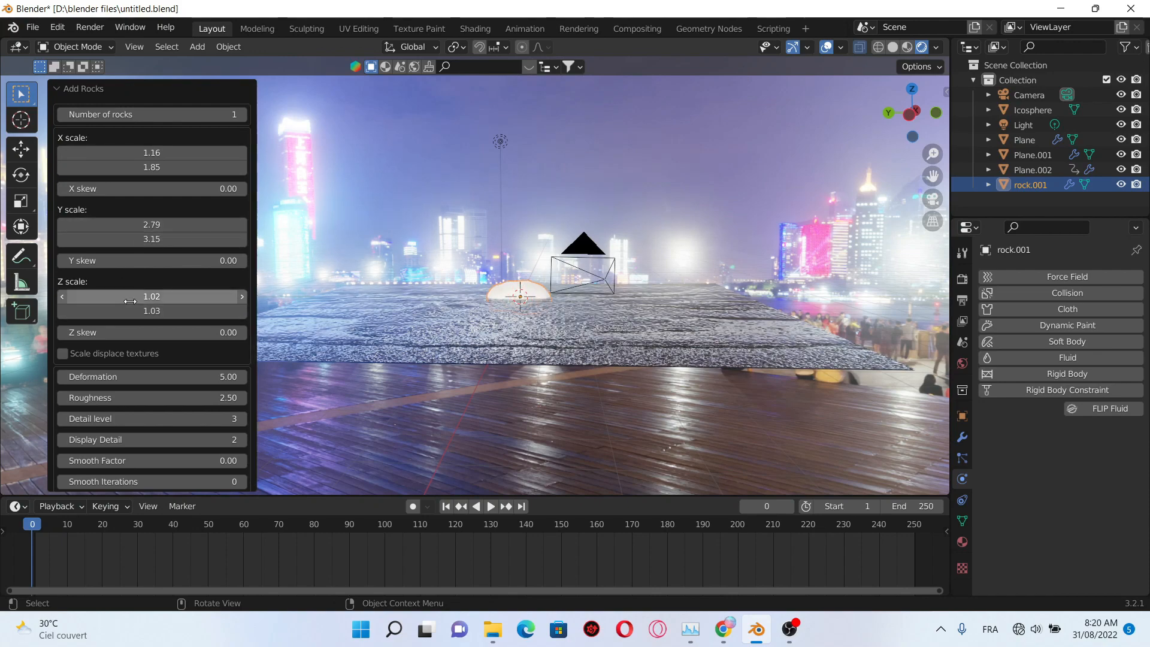
left_click_drag(133, 299, 258, 298)
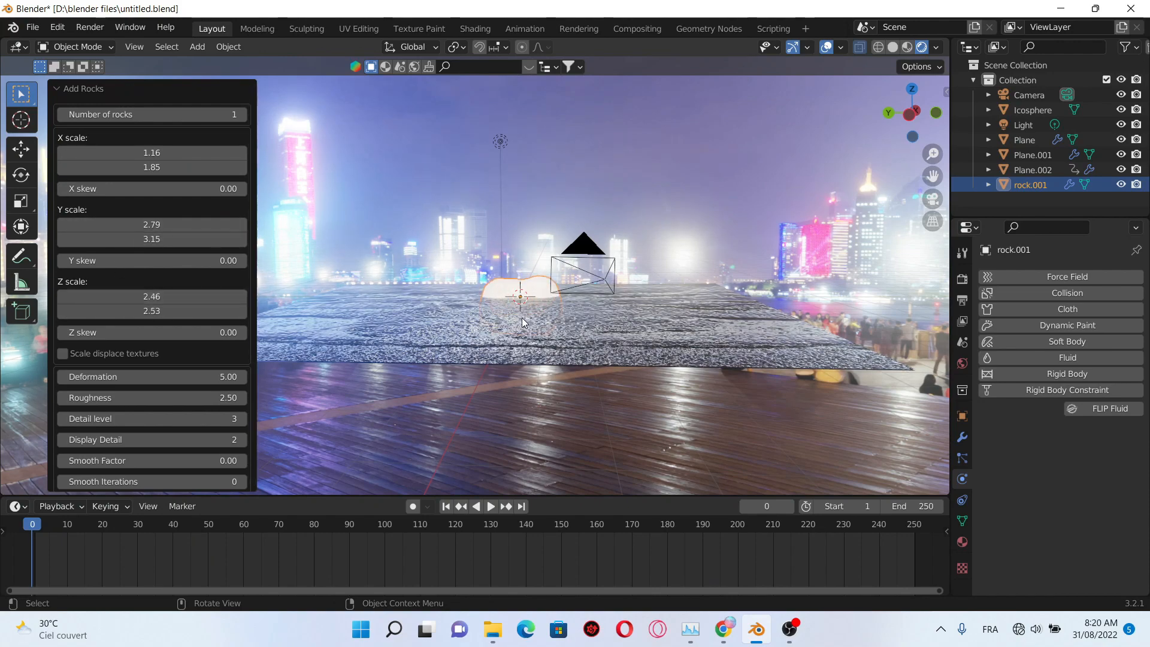
middle_click_drag(523, 317, 557, 303)
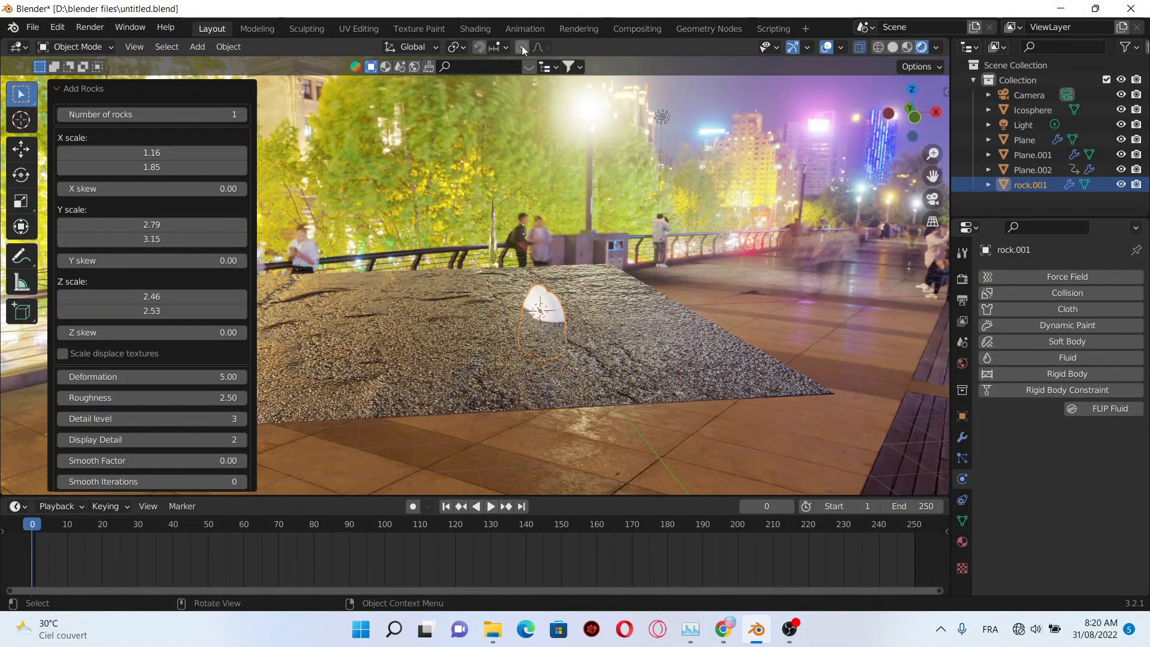
Step: Open the Shading workspace and set the rock material's Base Color to orange with hue 0.035, saturation 0.866 and value 0.8
left_click(485, 34)
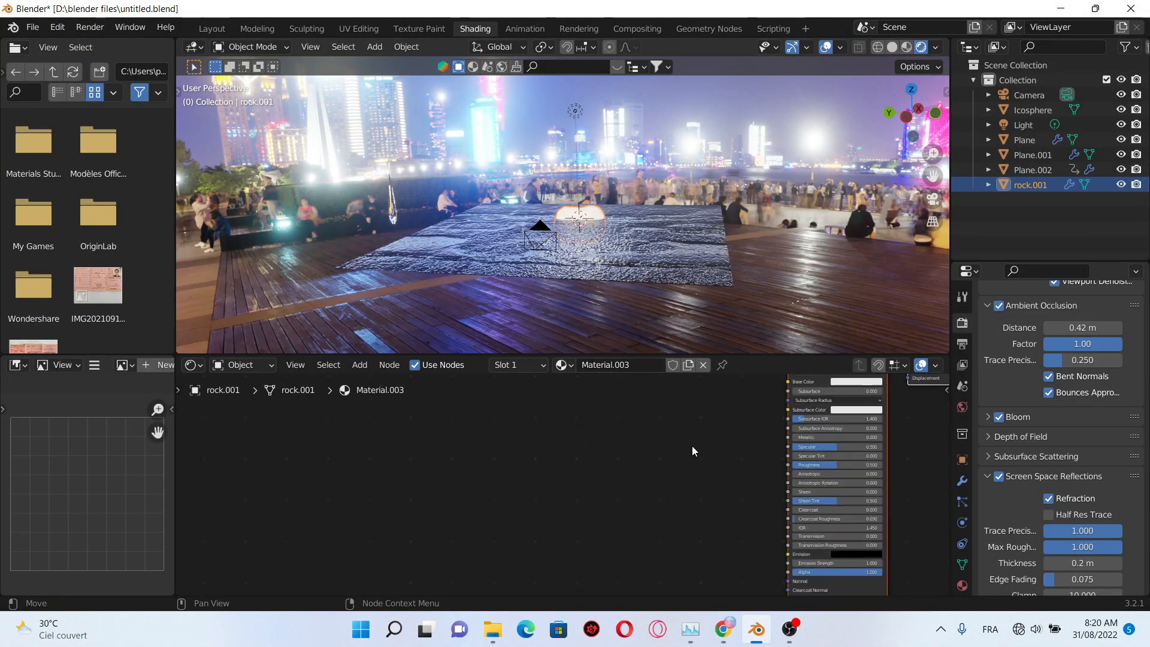
scroll(738, 502, "up", 5)
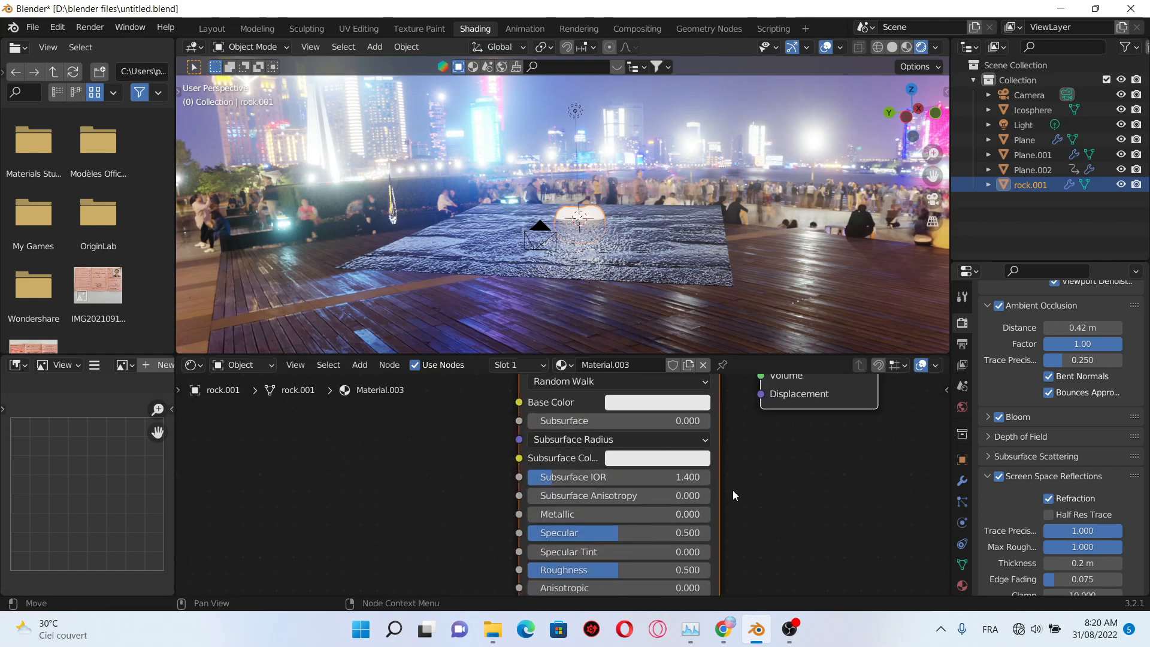
left_click(690, 460)
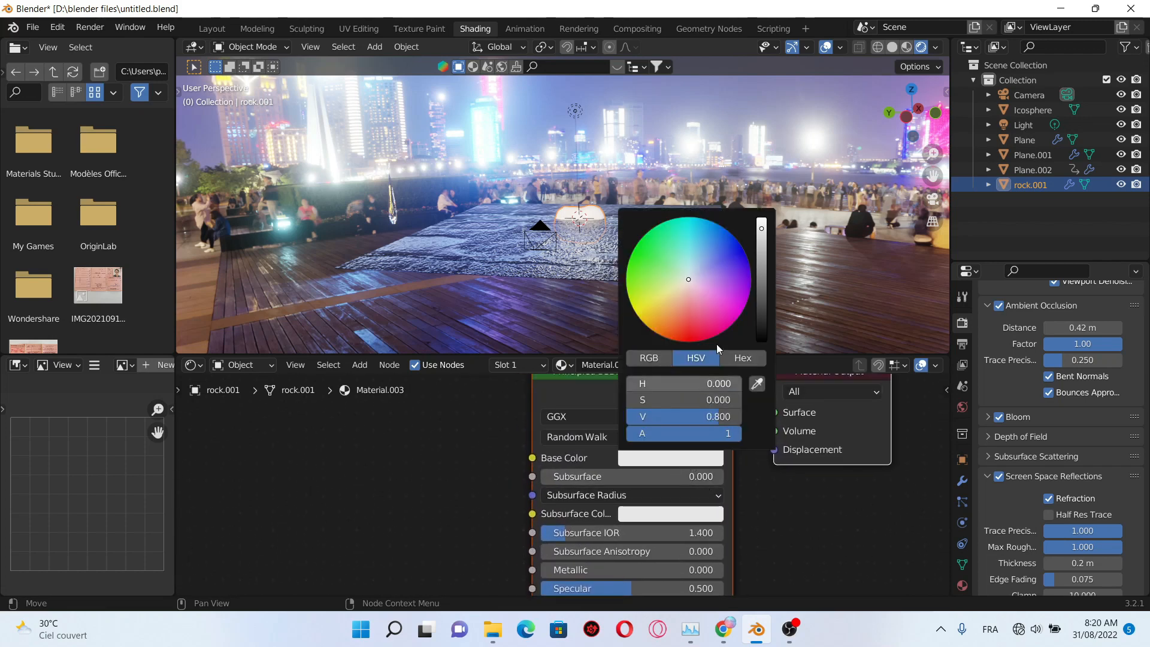
left_click(679, 307)
left_click_drag(679, 307, 677, 315)
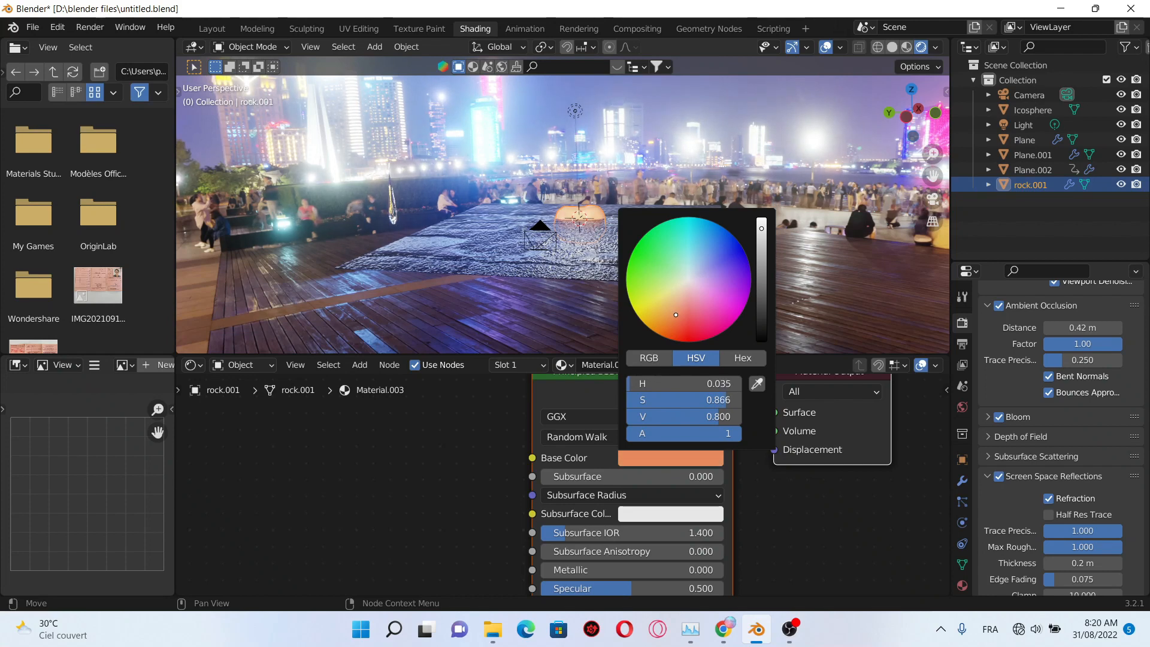
left_click(433, 555)
Step: Add a Noise Texture node to the rock's material, beside the Principled BSDF
scroll(422, 512, "down", 2)
middle_click_drag(524, 482, 615, 472)
scroll(488, 484, "down", 2)
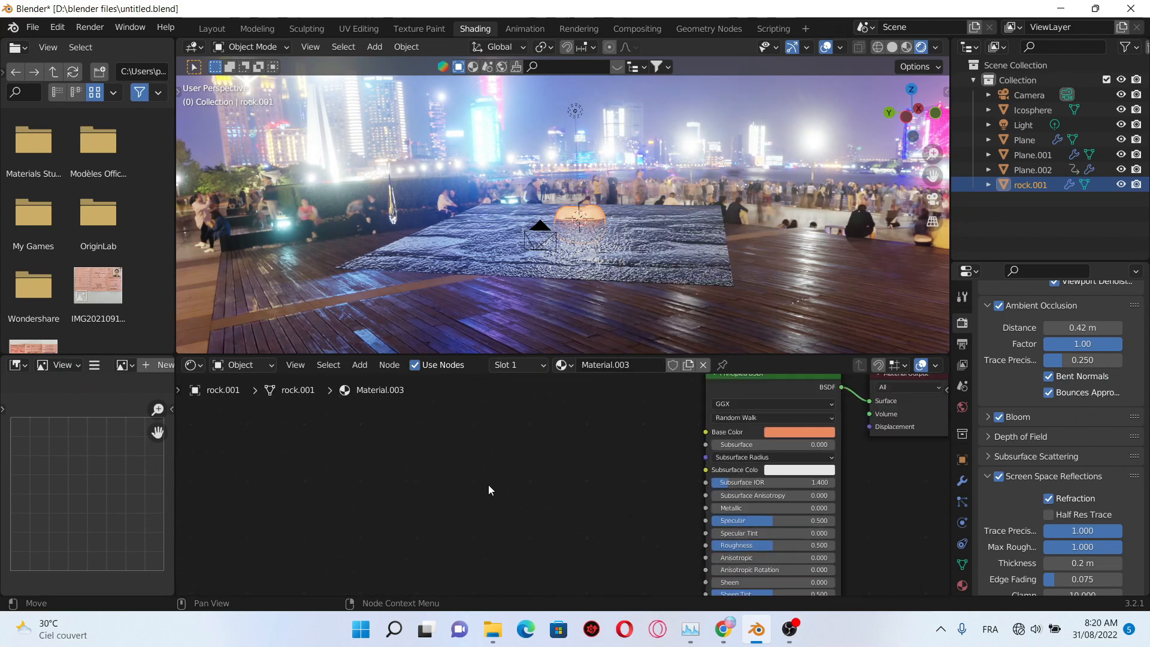
key("shift+a")
left_click(483, 436)
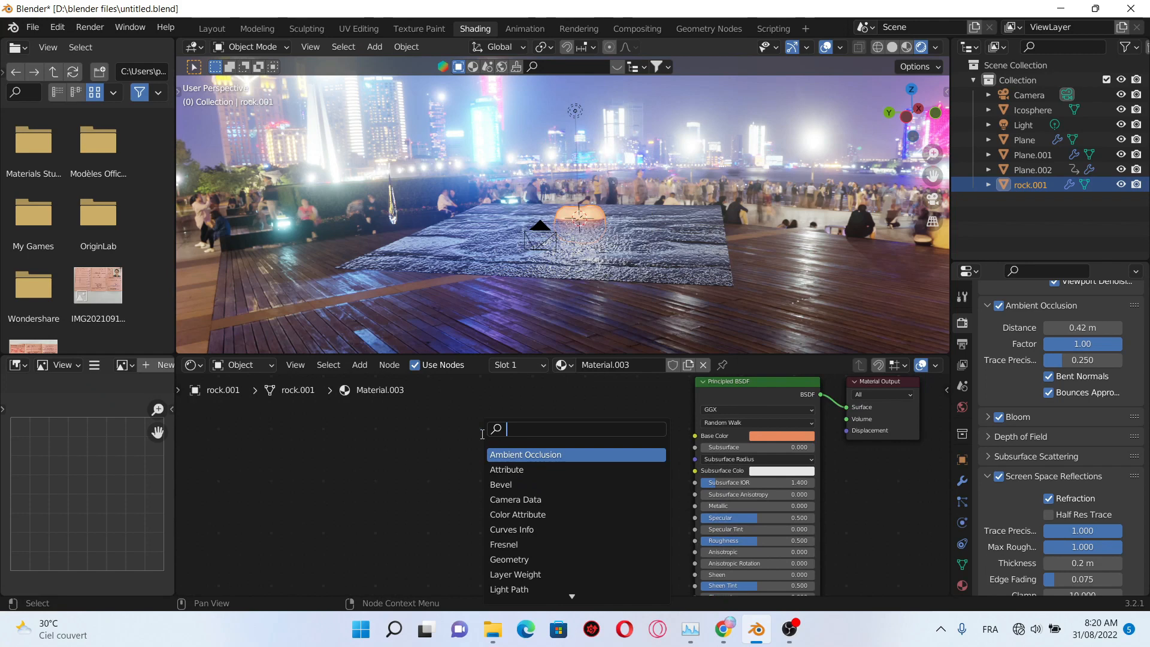
type("nois")
left_click(517, 469)
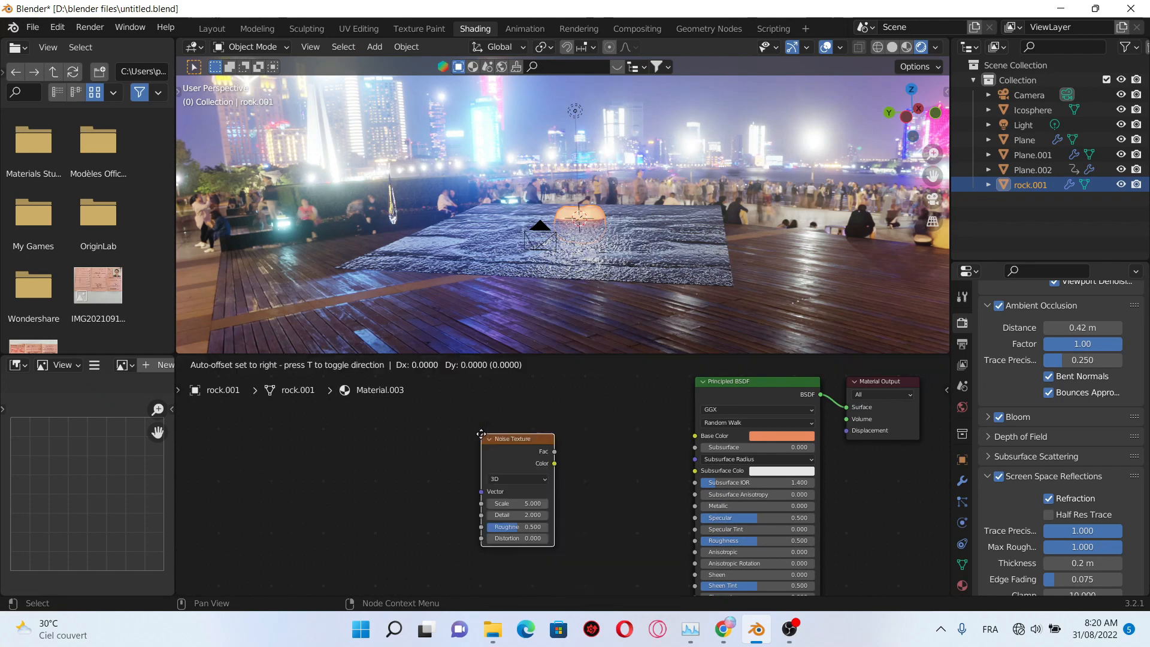
left_click(509, 480)
Step: Set the Noise Texture's Scale to 35 and Detail to 15
scroll(583, 466, "up", 1)
scroll(583, 466, "up", 1)
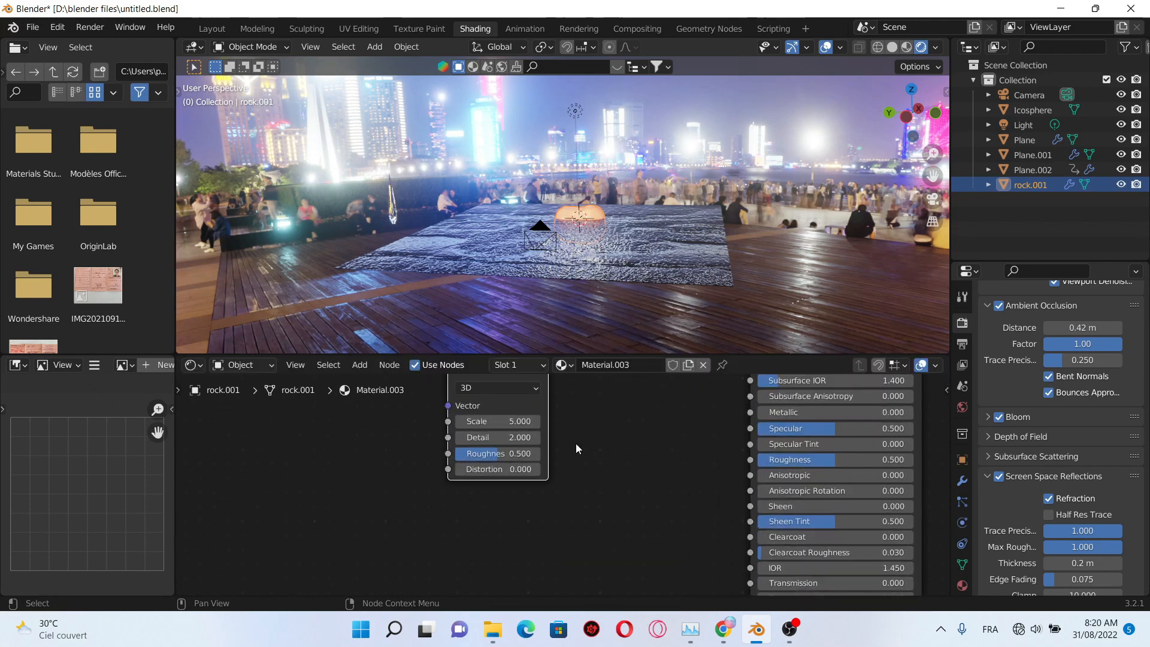
left_click(519, 427)
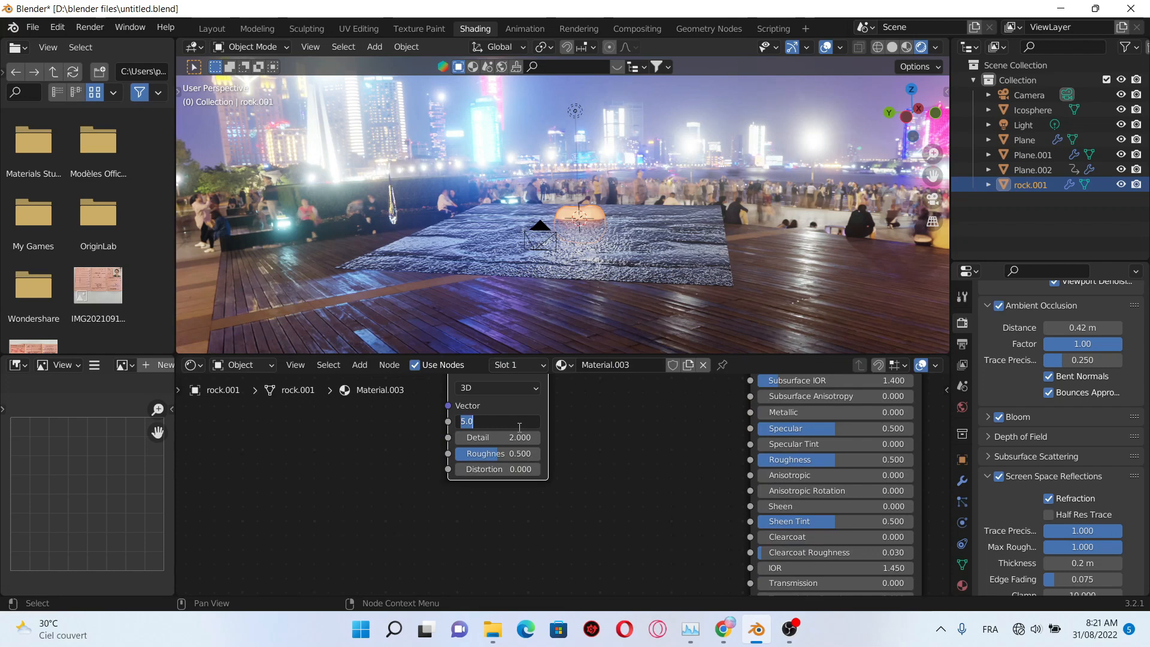
type("35")
key("Return")
left_click(515, 437)
type("15")
key("Return")
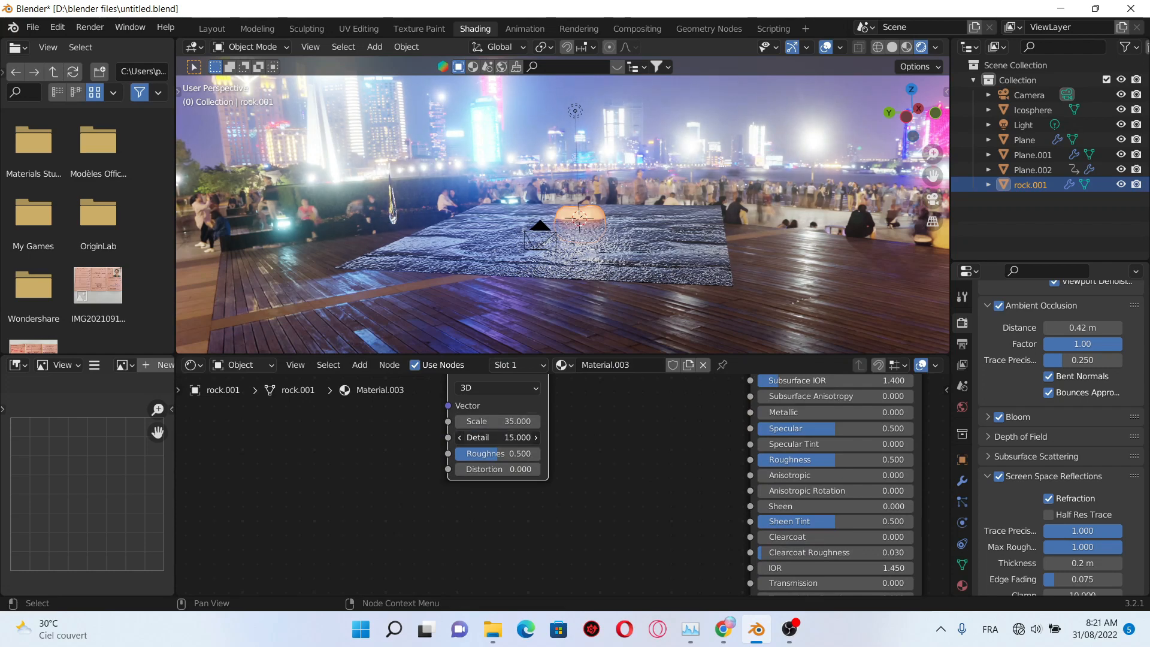
Step: Connect the Noise Texture's Fac output to the Roughness input of the Principled BSDF
middle_click_drag(385, 428, 472, 475)
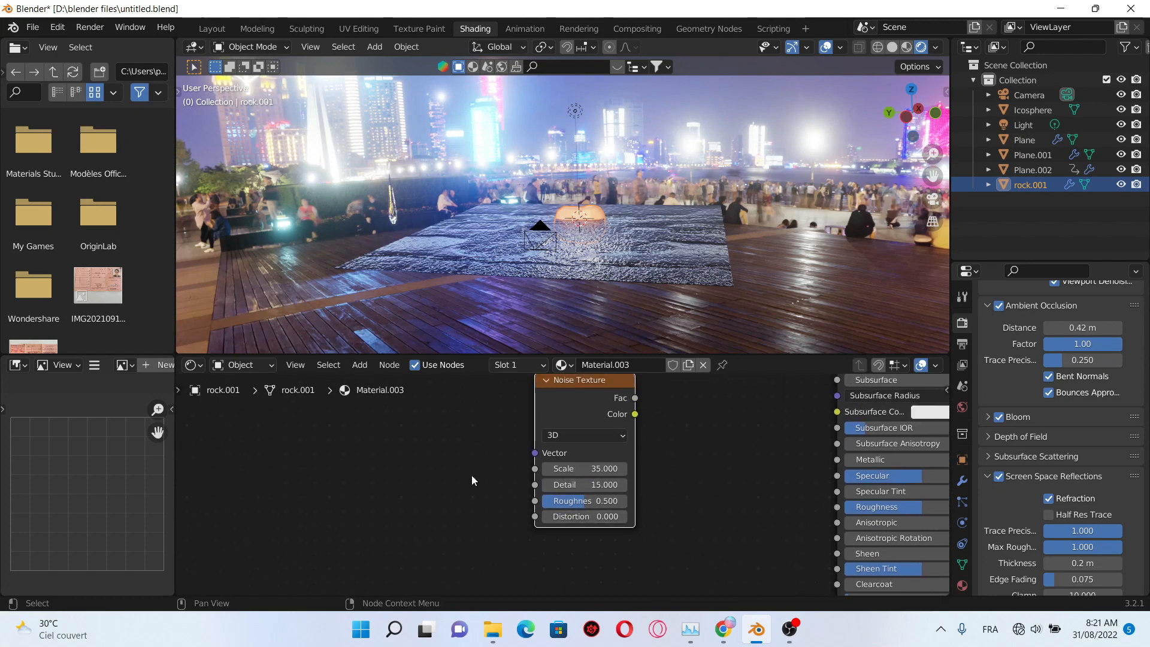
scroll(472, 476, "down", 3)
middle_click_drag(642, 446, 492, 469)
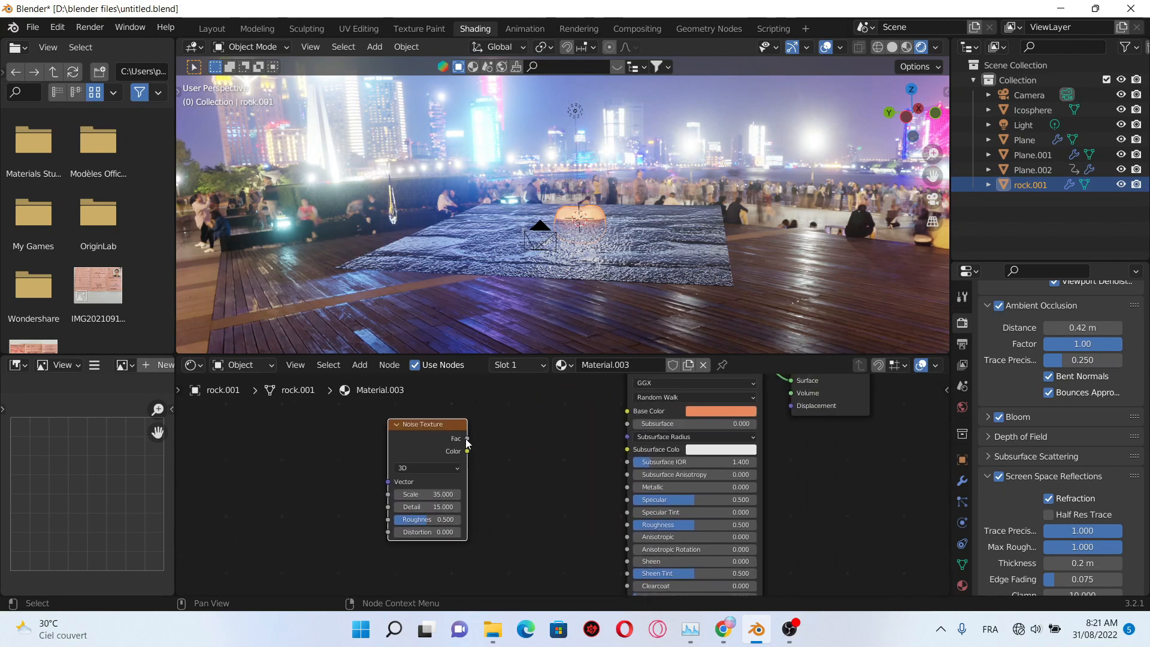
left_click_drag(467, 439, 628, 526)
middle_click_drag(539, 529, 537, 483)
scroll(516, 473, "down", 1)
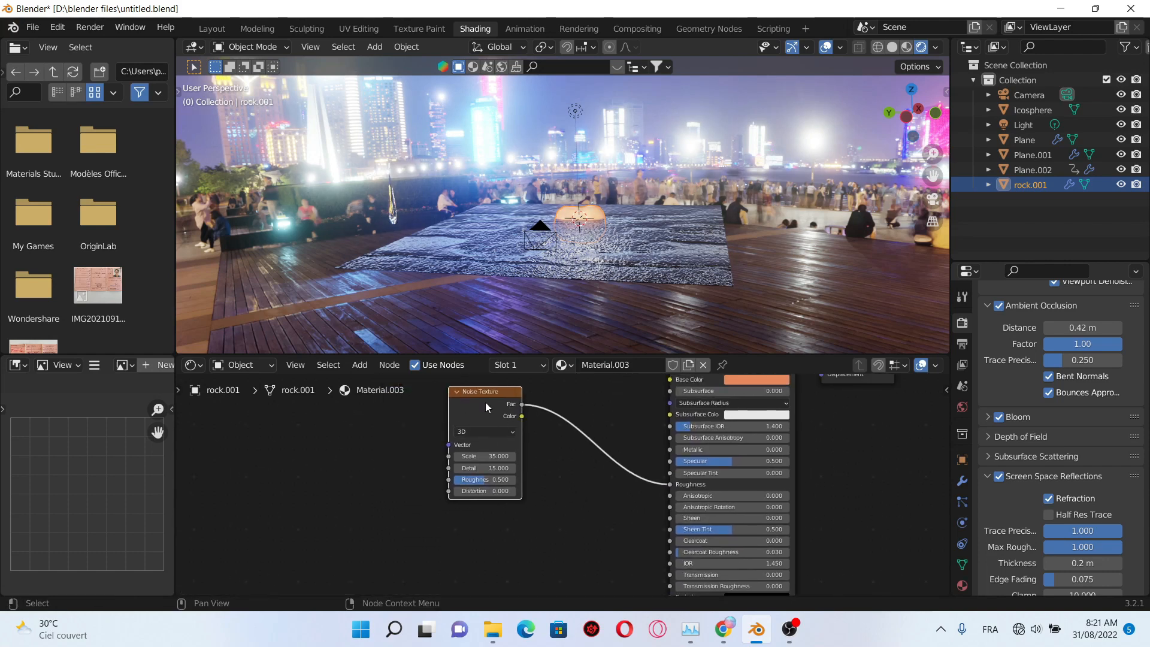
Step: Add Texture Coordinate and Mapping nodes to the Noise Texture using Object coordinates, and space them away from it
key("ctrl+t")
middle_click_drag(280, 485, 399, 491)
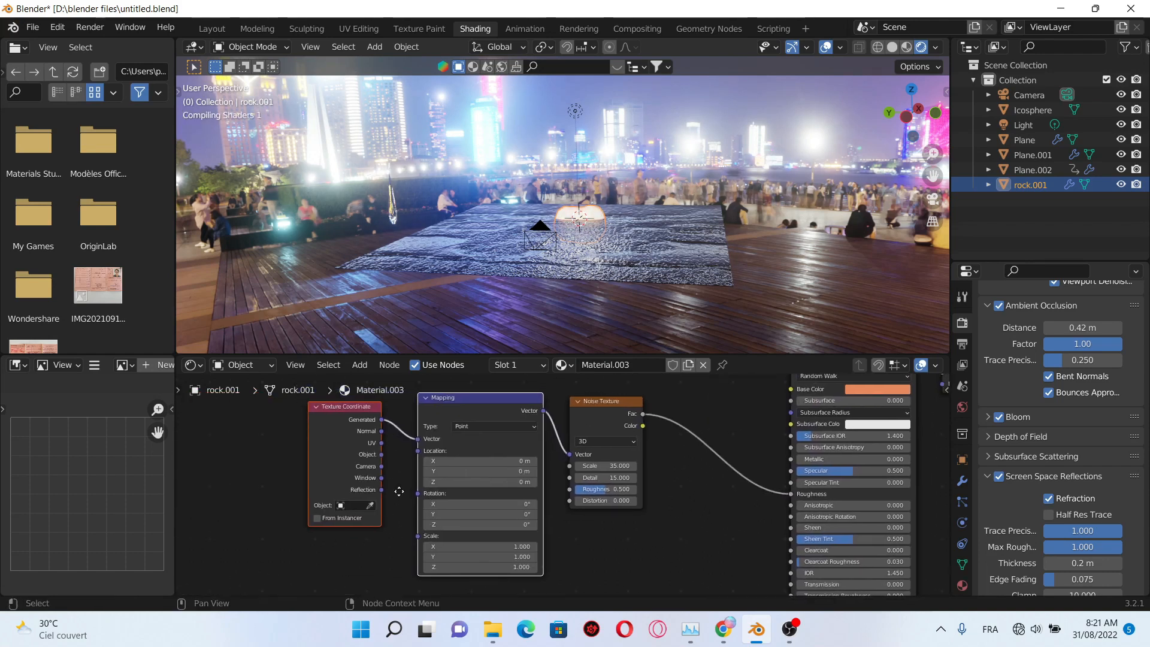
left_click_drag(381, 455, 419, 439)
scroll(418, 469, "down", 4)
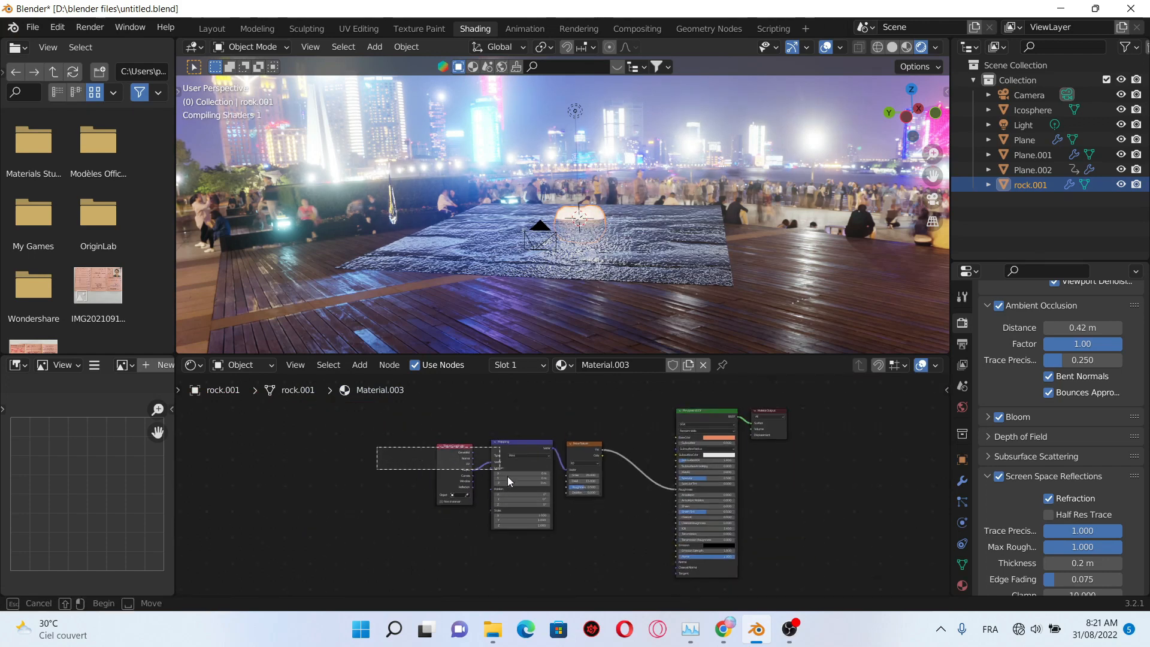
key("g")
left_click(366, 513)
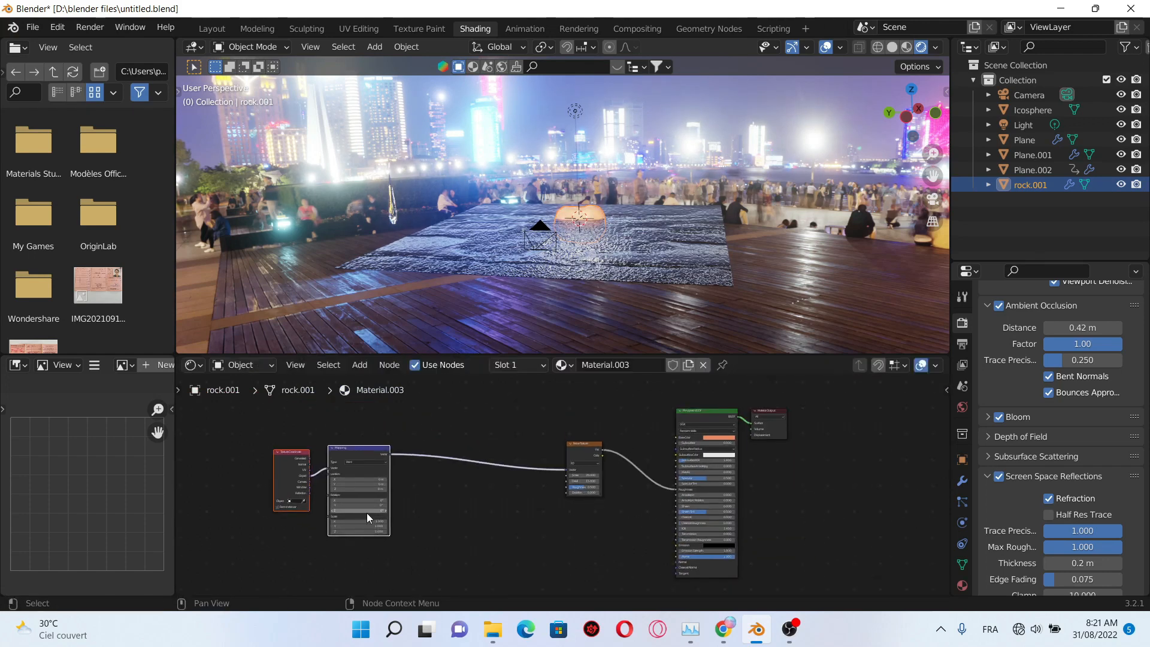
Step: Insert a Musgrave Texture node between the Mapping and Noise Texture nodes
scroll(455, 516, "up", 2)
left_click(455, 516)
scroll(456, 516, "up", 1)
middle_click_drag(457, 517, 525, 516)
scroll(527, 518, "up", 1)
key("shift+a")
left_click(512, 438)
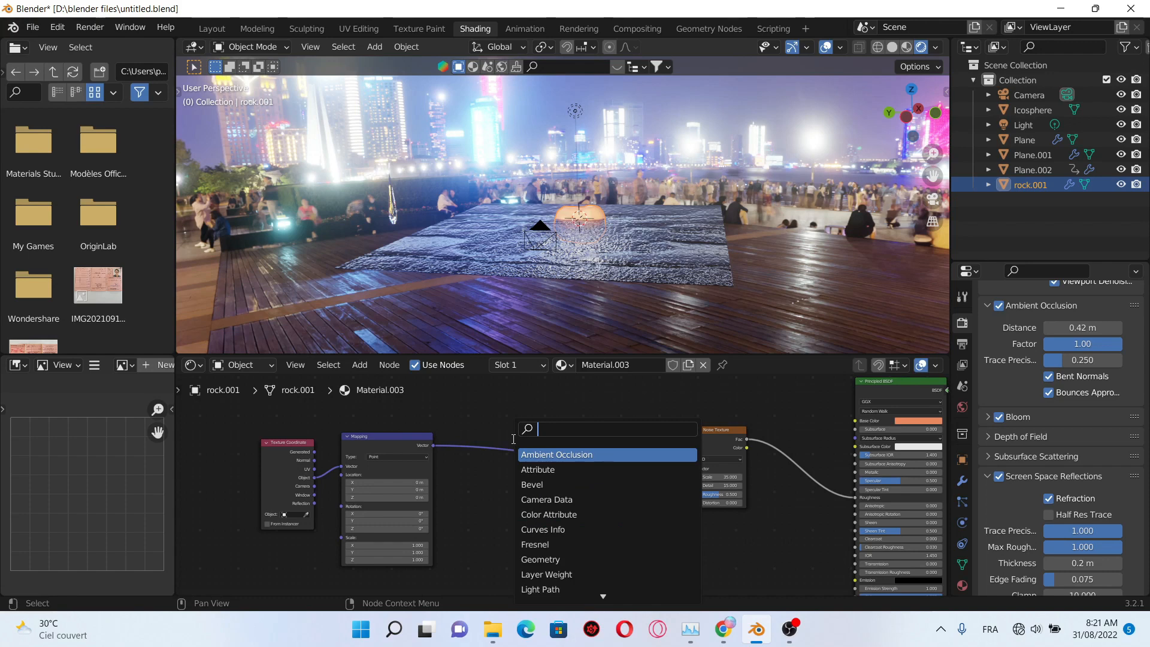
type("mus")
key("Return")
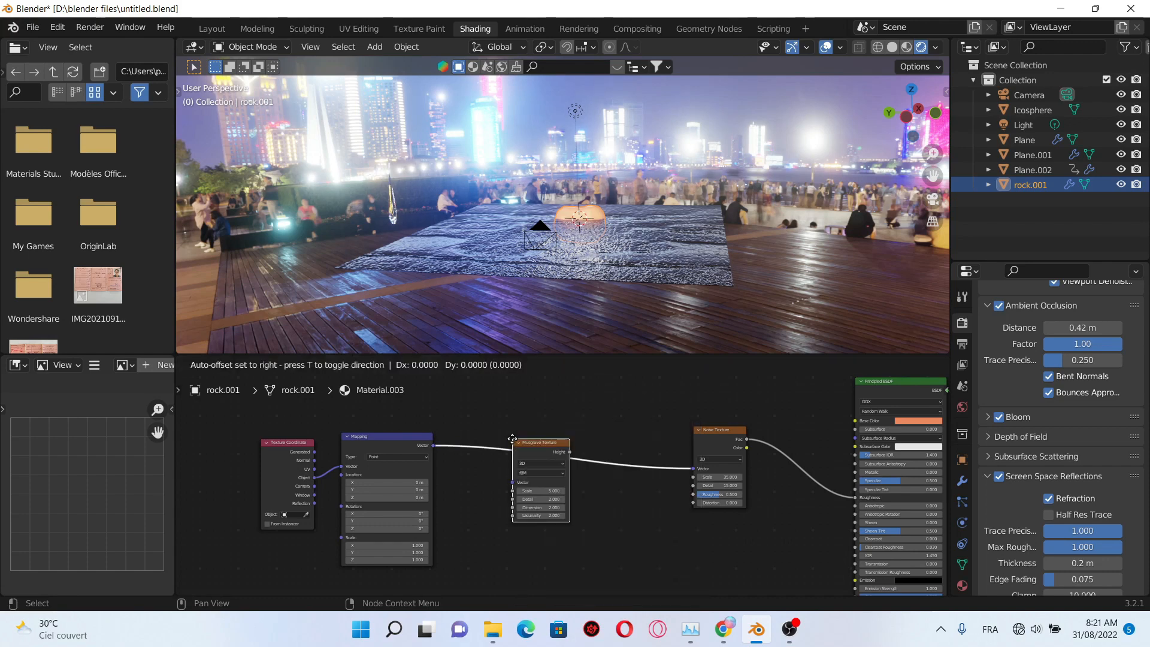
left_click(548, 430)
Step: Set the Musgrave Texture's Scale to 1.2, Detail to 15 and Dimension to 0.3, and save the file
scroll(604, 480, "up", 2)
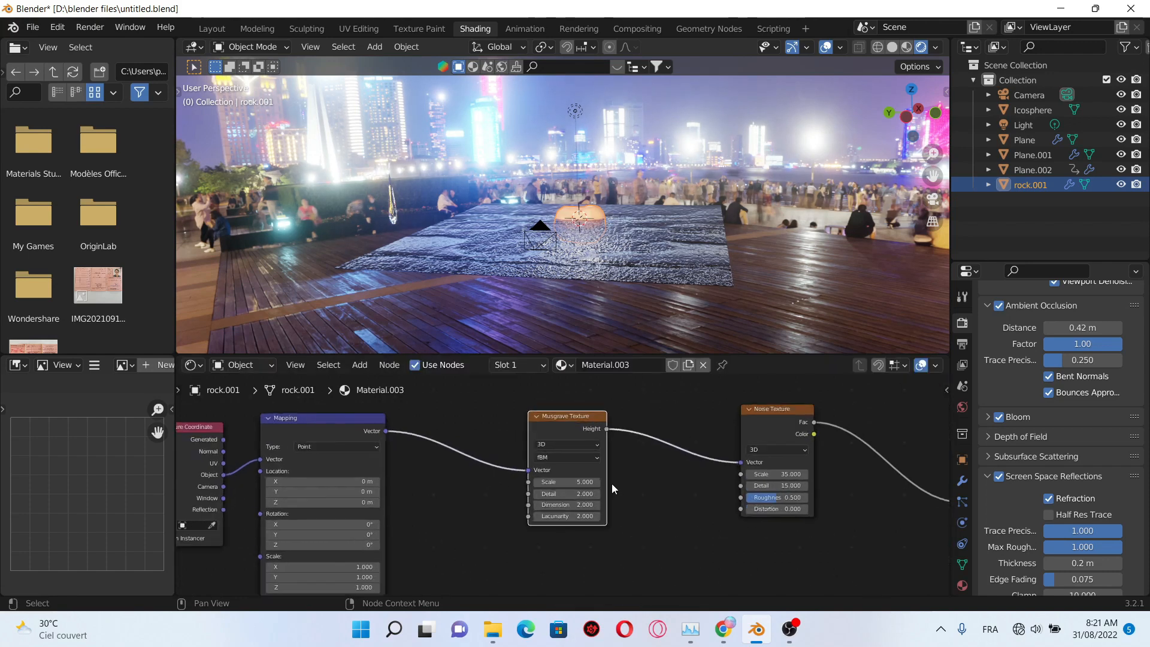
scroll(612, 484, "up", 1)
middle_click_drag(705, 495, 611, 484)
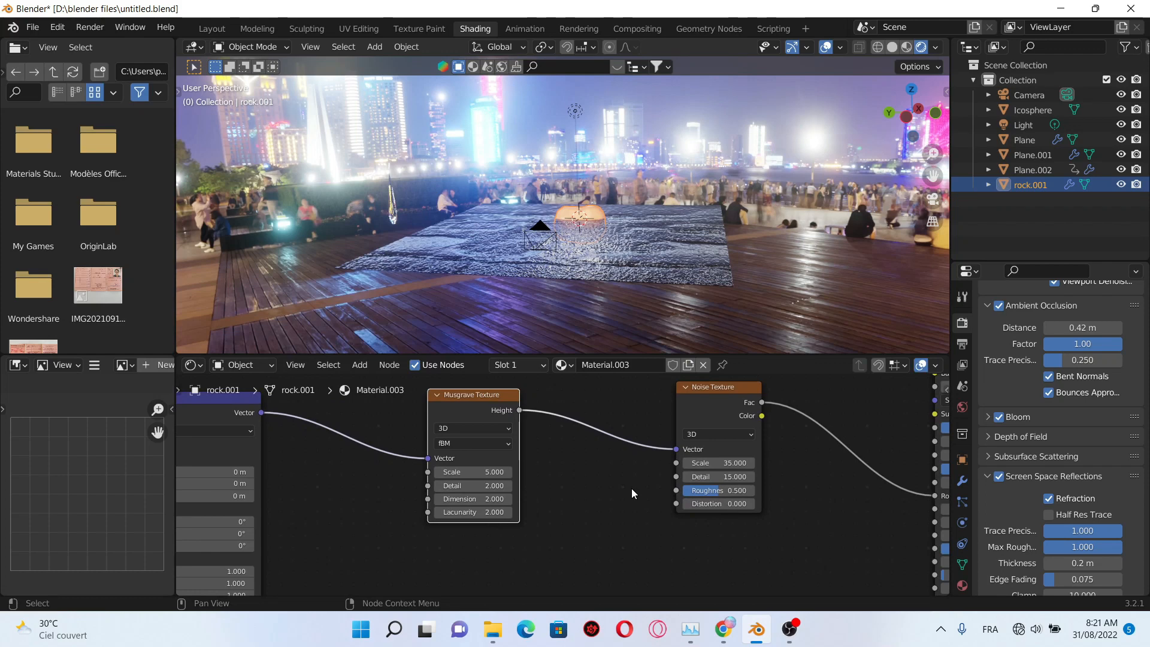
left_click(493, 475)
type("1.2")
key("Return")
left_click_drag(481, 485, 512, 486)
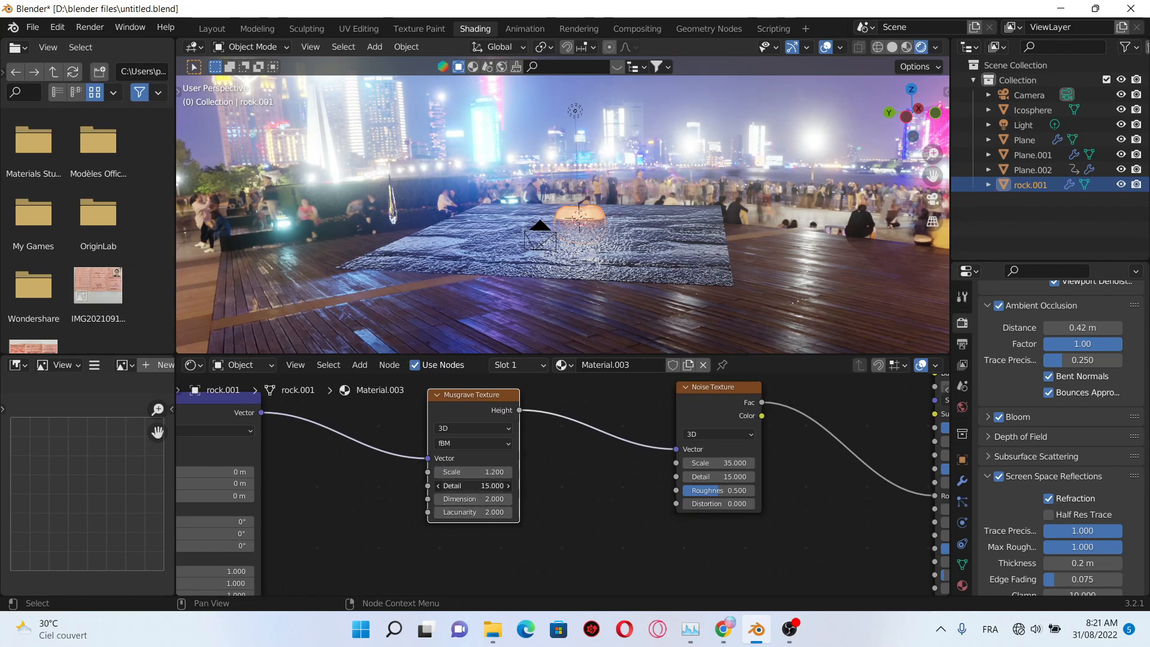
left_click(490, 497)
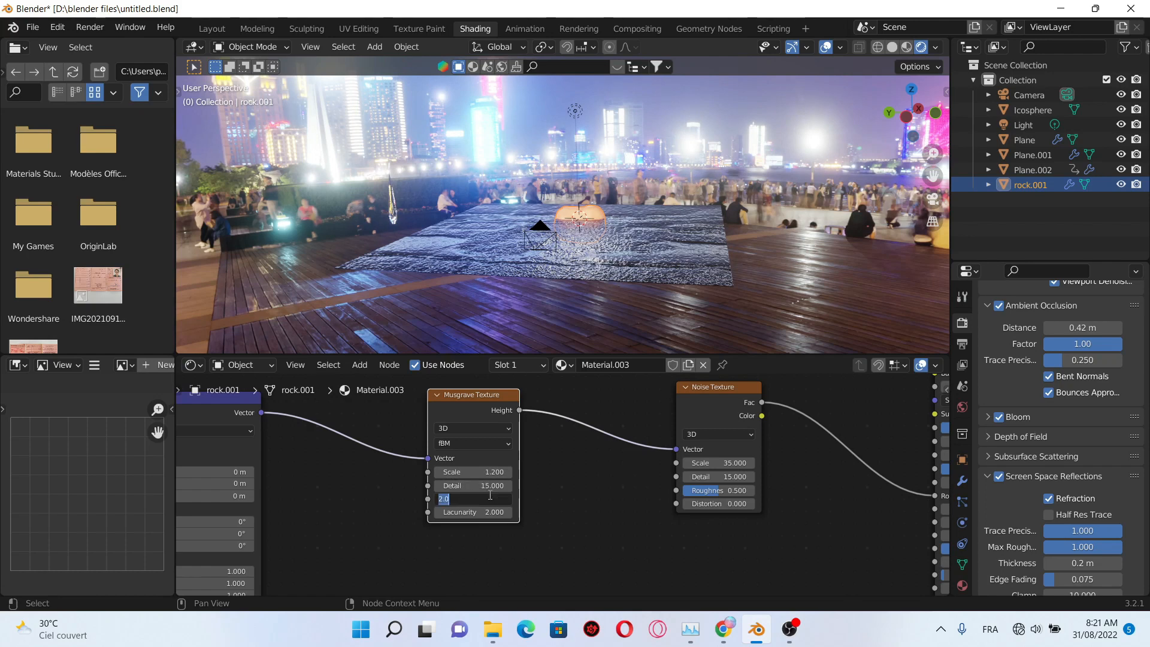
type("0.3")
key("Return")
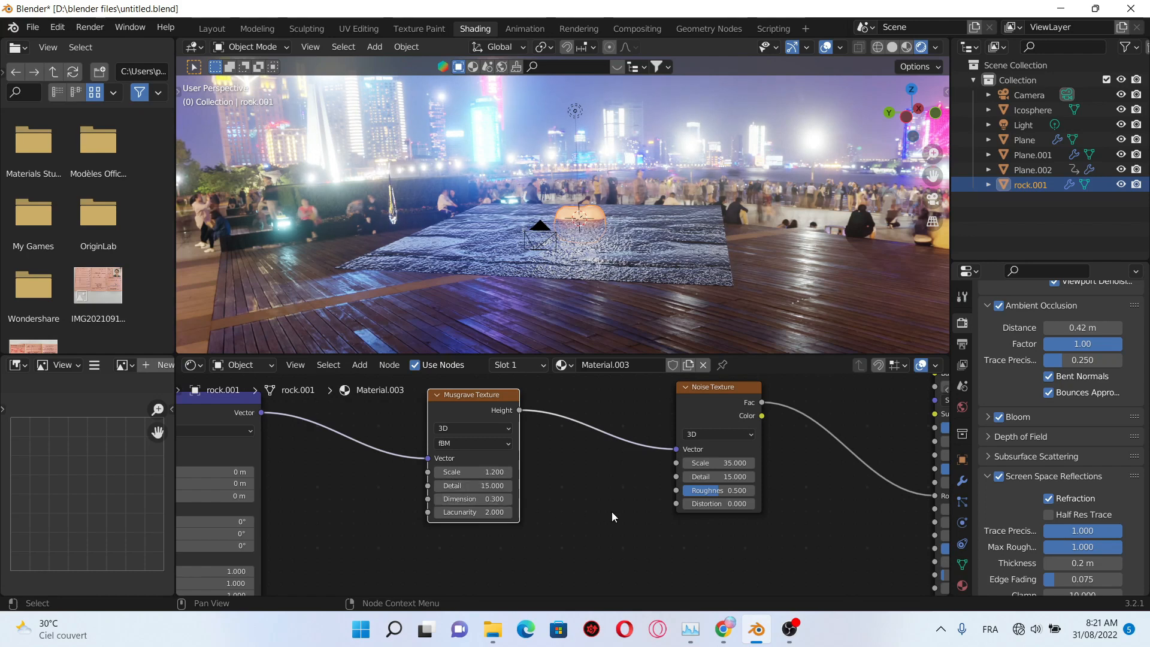
key("ctrl+s")
Step: Set the Musgrave Texture's Lacunarity to 1.5 and the Noise Texture's Distortion to 18
middle_click_drag(609, 523, 592, 492)
scroll(560, 491, "up", 2)
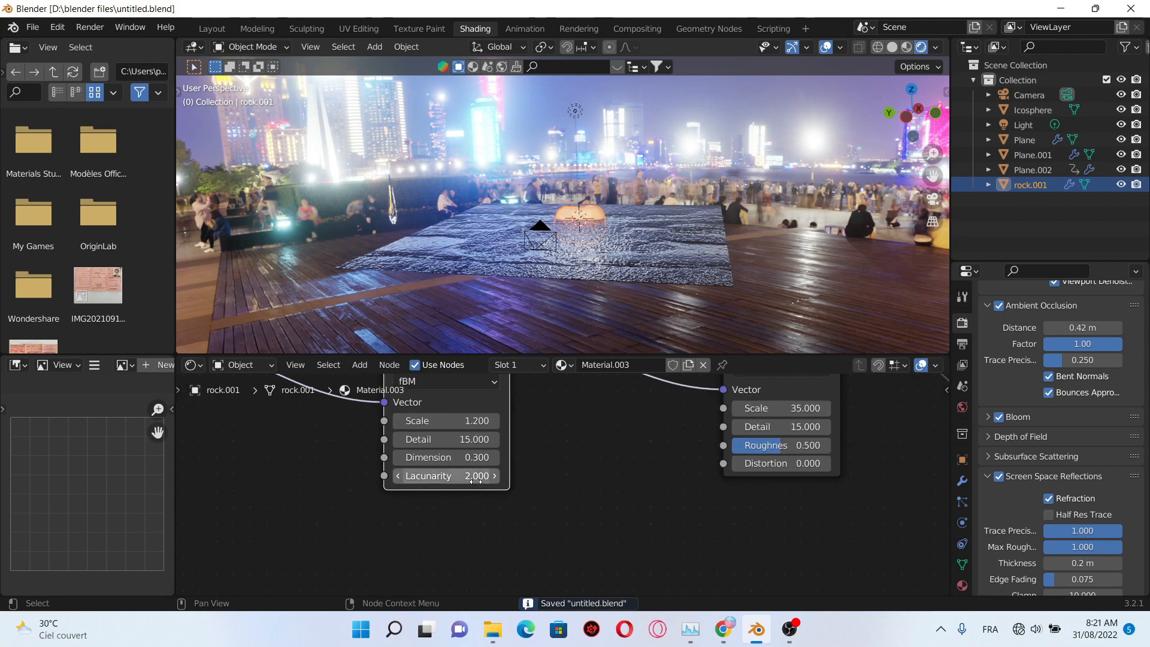
left_click(475, 480)
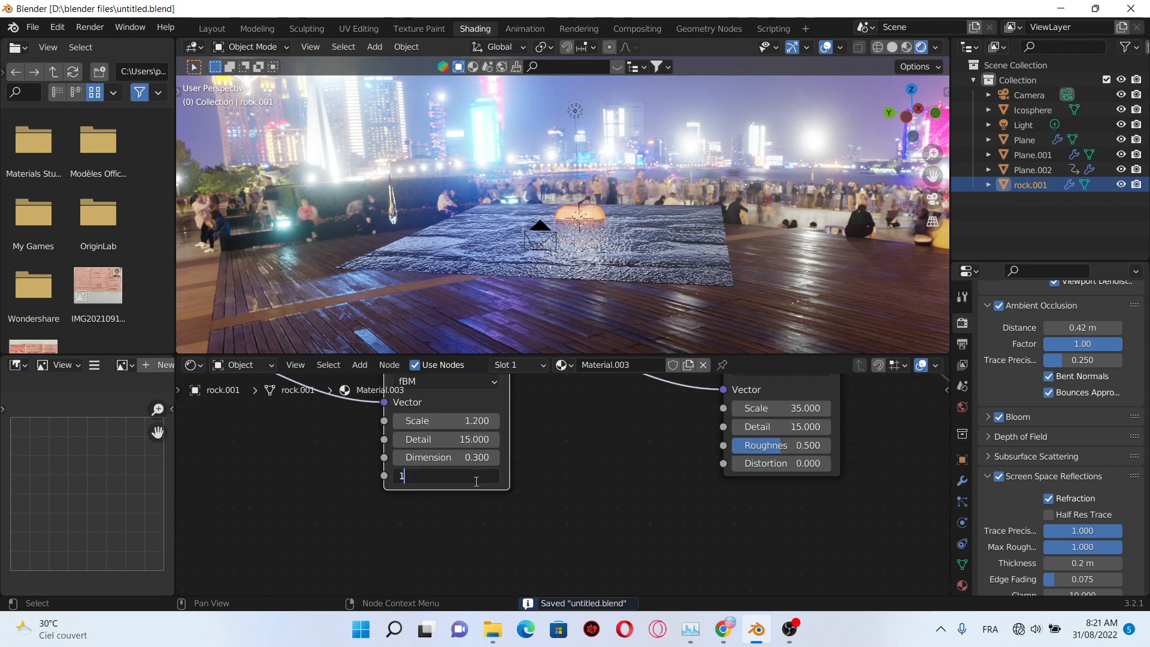
key("Return")
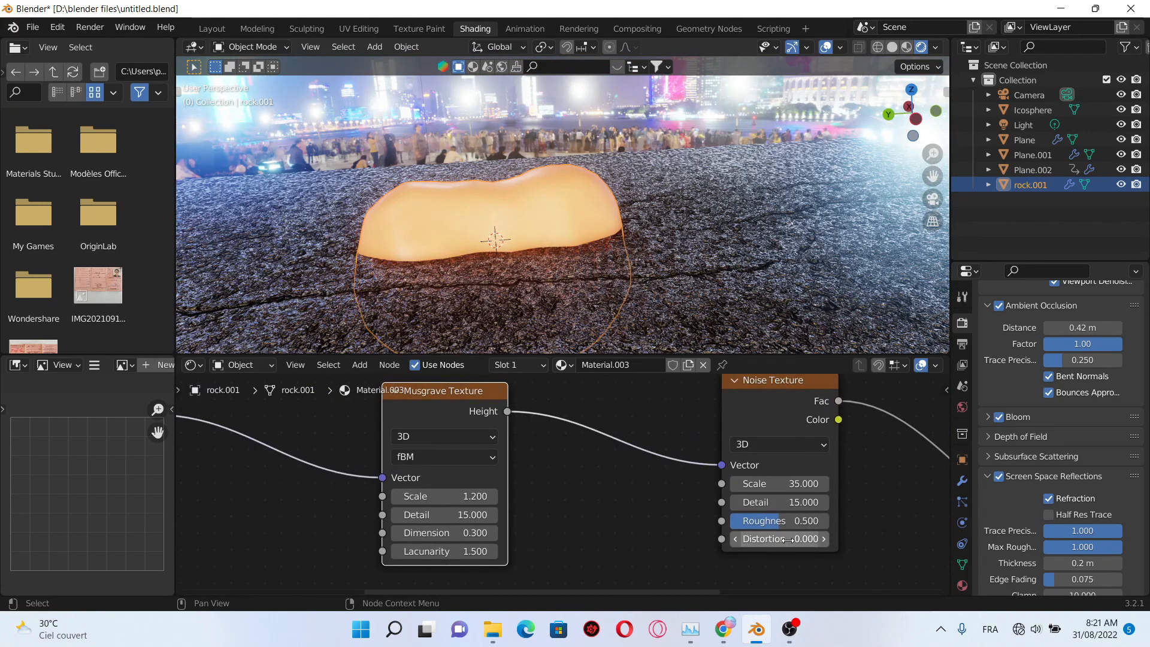
double_click(789, 541)
type("18")
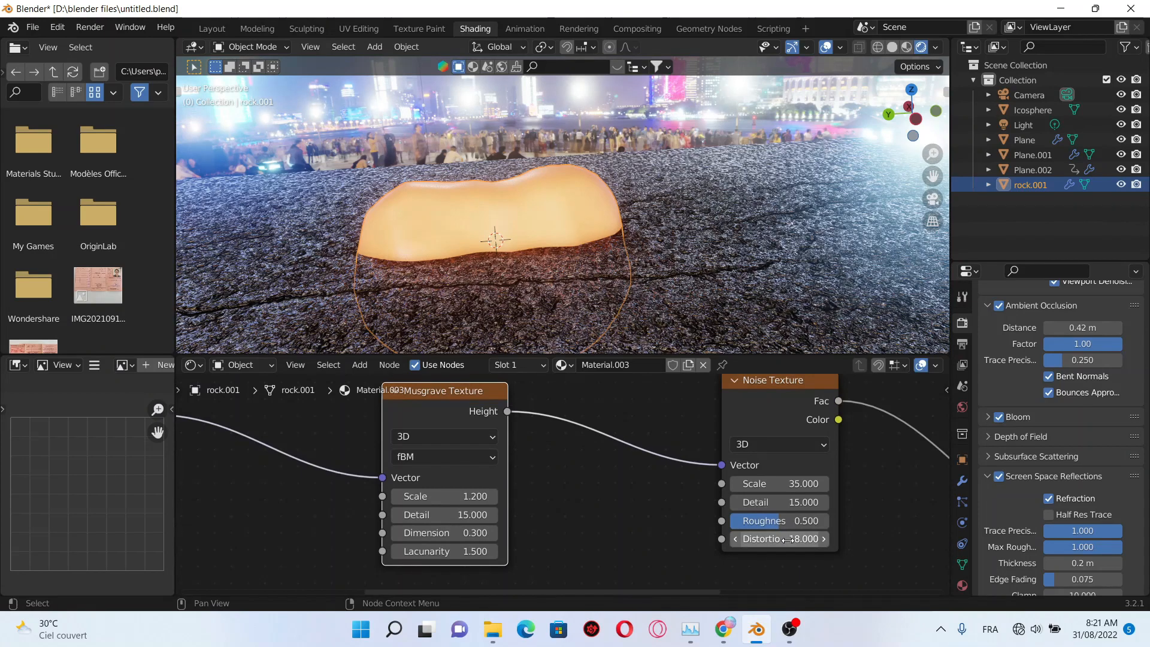
key("Return")
Step: Move the Noise Texture closer to the Musgrave Texture and add a Bump node beside the Principled BSDF
scroll(559, 484, "down", 2)
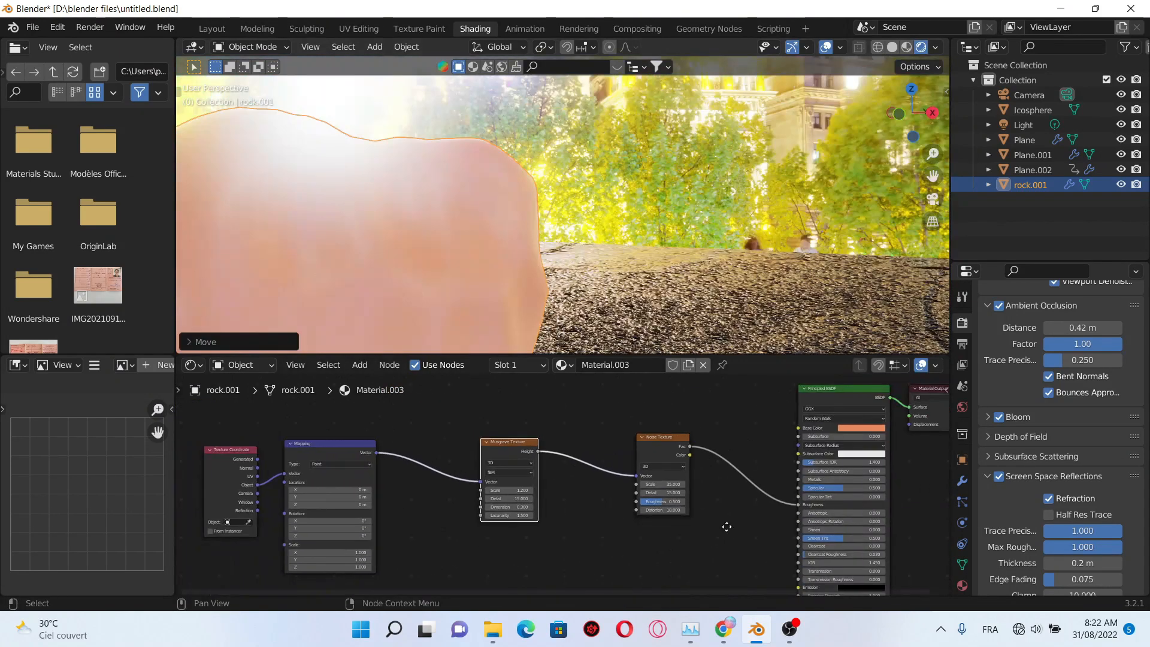
left_click_drag(697, 439, 580, 437)
middle_click_drag(710, 494, 649, 390)
key("shift+a")
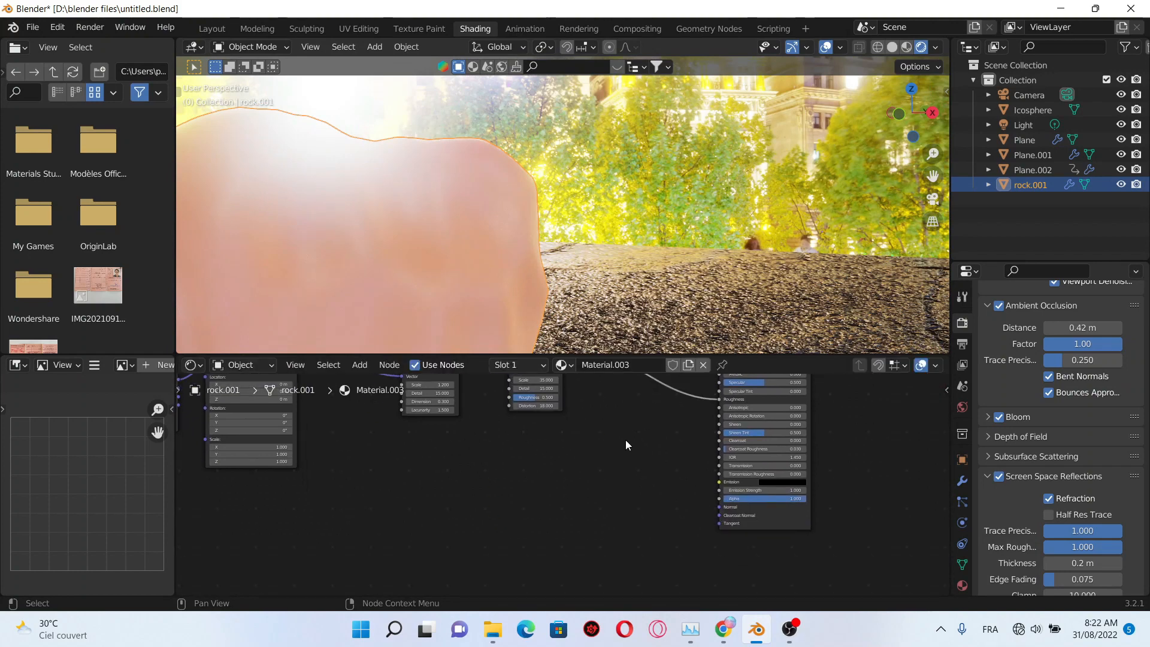
left_click(626, 440)
type("bump")
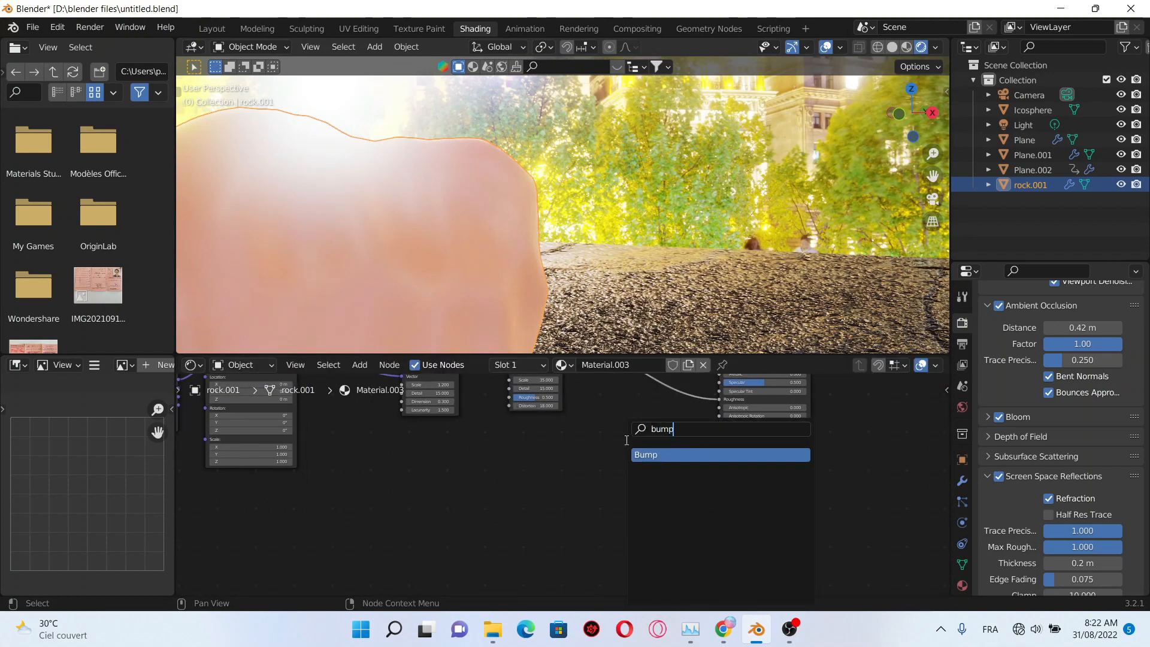
key("Return")
left_click(625, 440)
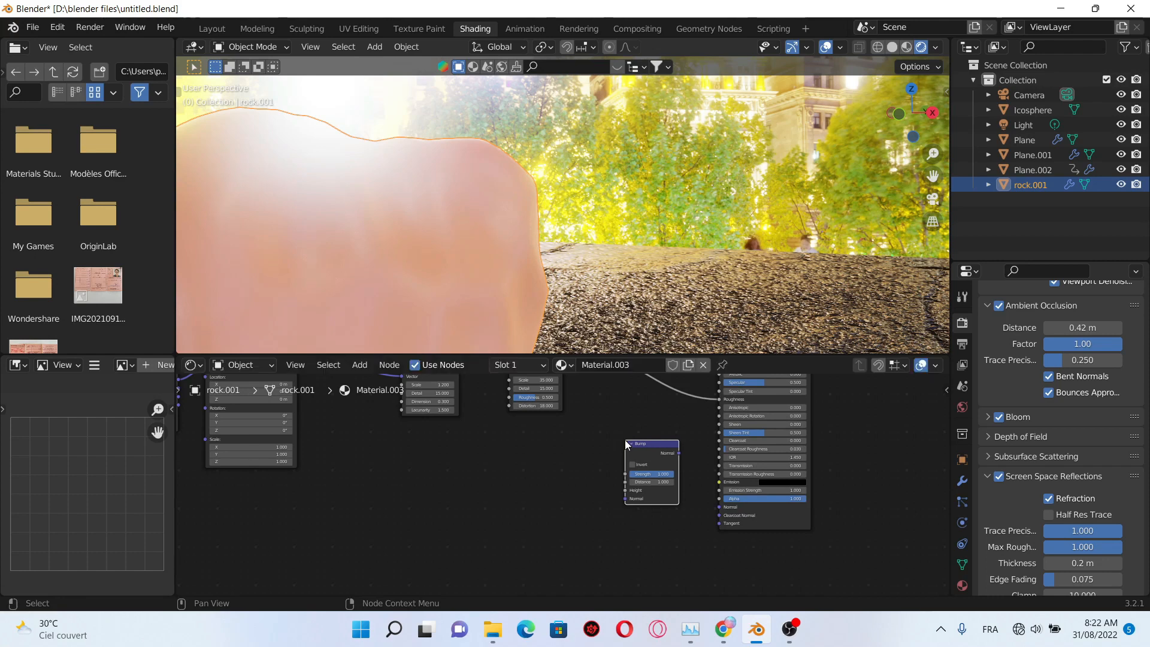
Step: Connect the Bump's Normal output to the Principled BSDF's Normal input and the Noise Texture's Fac output to the Bump's Height
left_click_drag(678, 454, 723, 509)
middle_click_drag(623, 501, 666, 562)
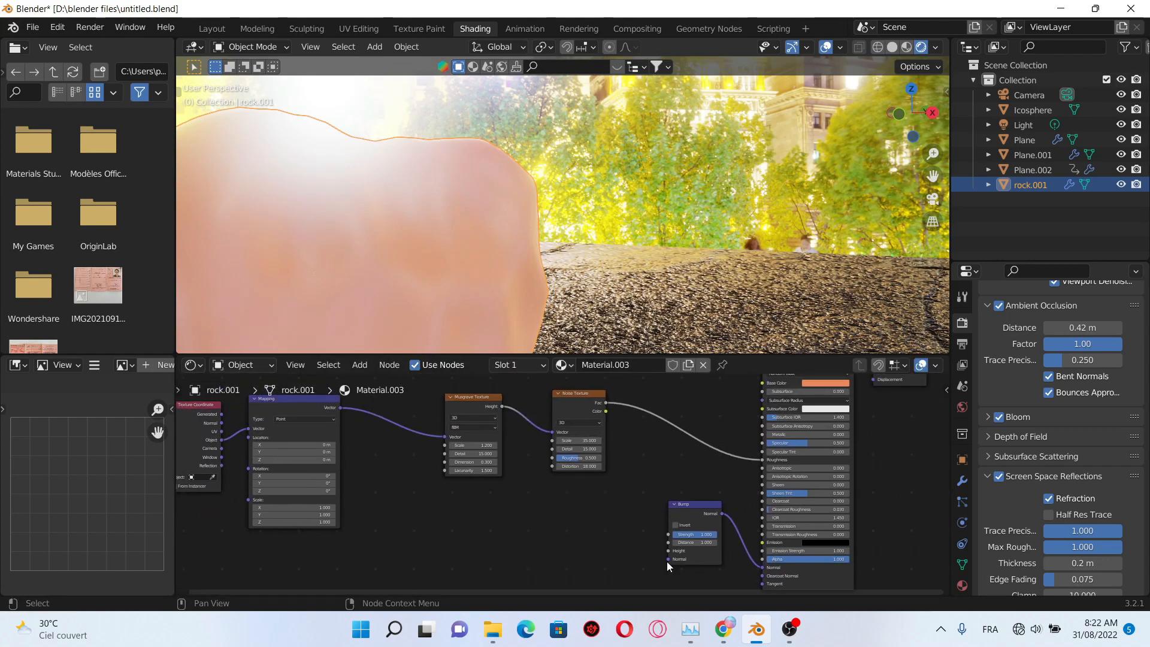
mouse_move(667, 551)
left_mouse_down()
mouse_move(647, 466)
mouse_move(604, 401)
mouse_move(669, 556)
left_mouse_up()
left_click(626, 467)
left_click(603, 410)
mouse_move(509, 254)
middle_mouse_down()
mouse_move(556, 260)
mouse_move(512, 233)
middle_mouse_up()
right_click(512, 233)
left_click(512, 233)
scroll(512, 233, "down", 10)
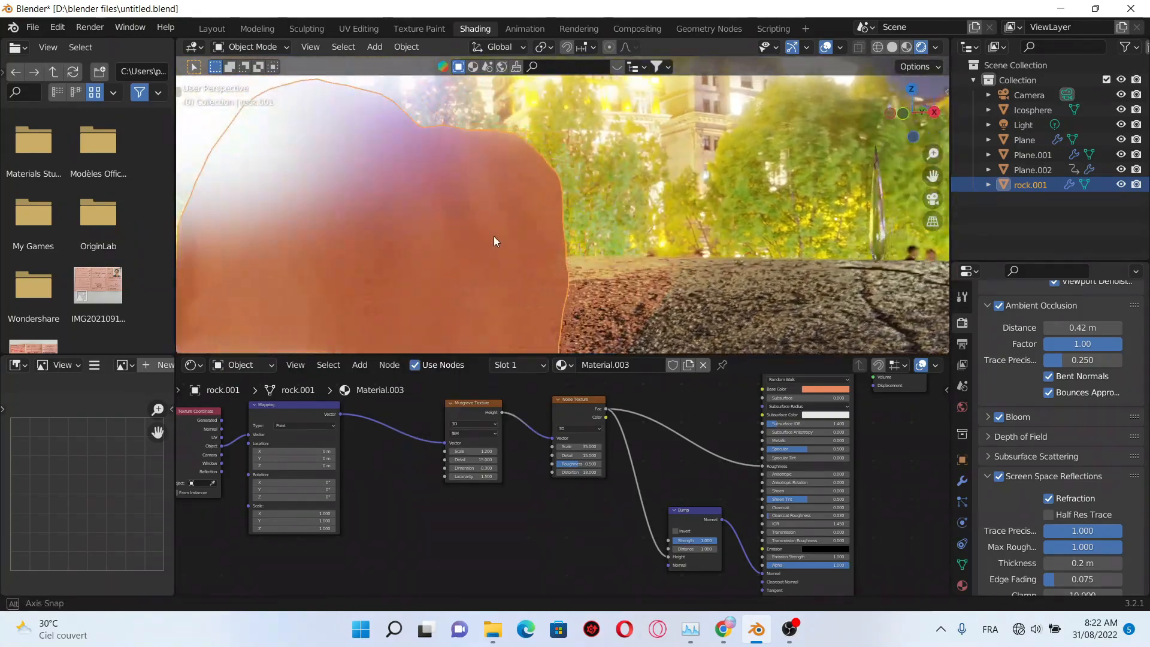
middle_click_drag(517, 240, 612, 235)
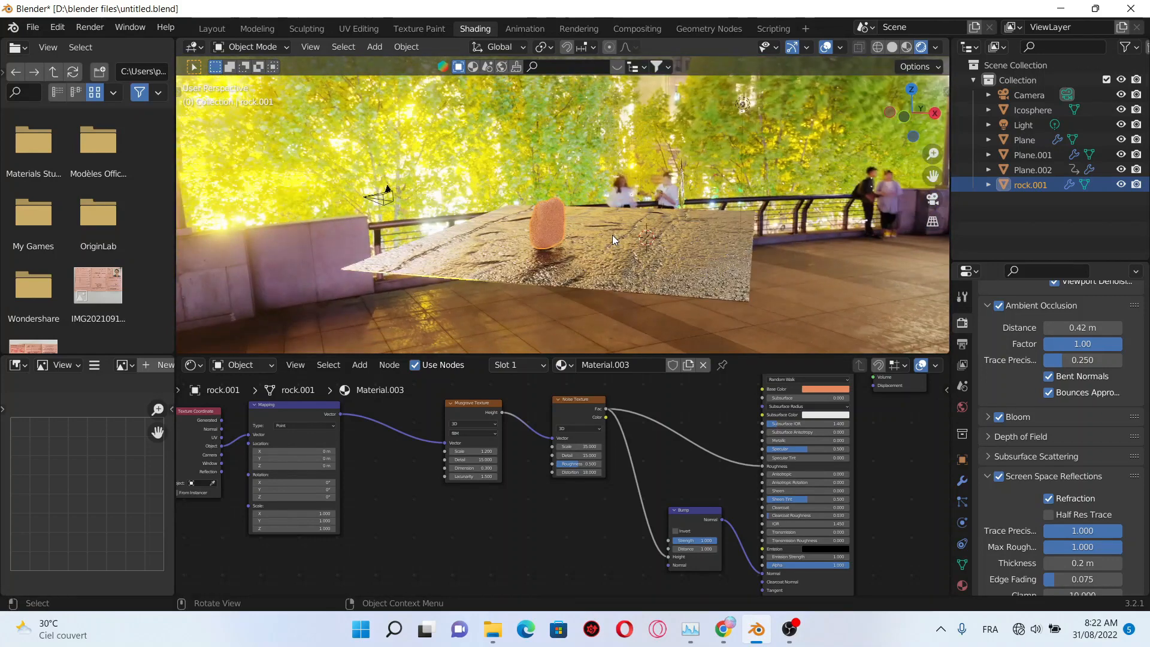